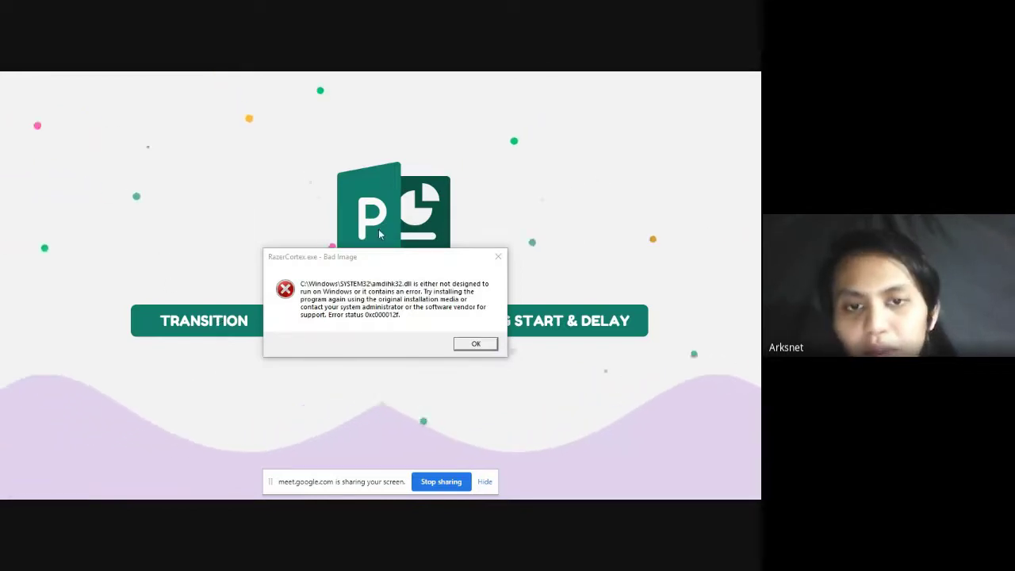
Step: Dismiss the RazerCortex and PMRunner32 Bad Image errors, then advance to the Download Bahan Animasi slide
{"action": "left_click", "coordinate": [476, 343]}
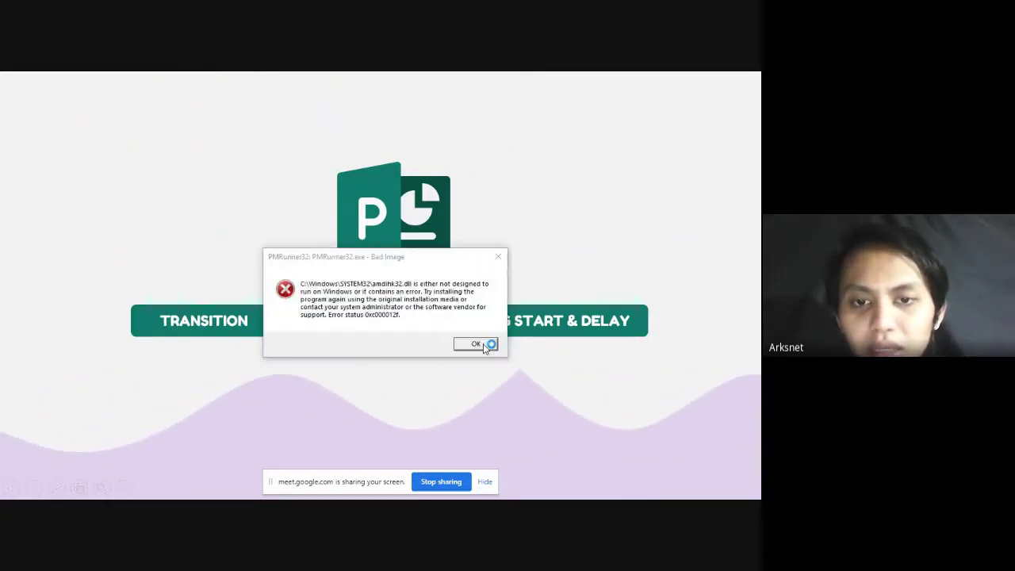
{"action": "left_click", "coordinate": [479, 344]}
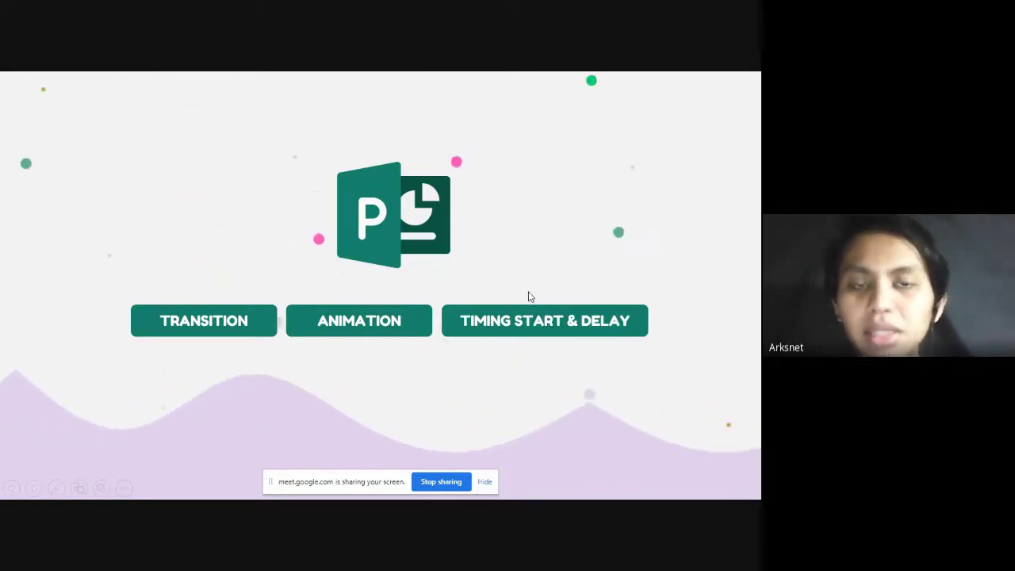
{"action": "left_click", "coordinate": [567, 347]}
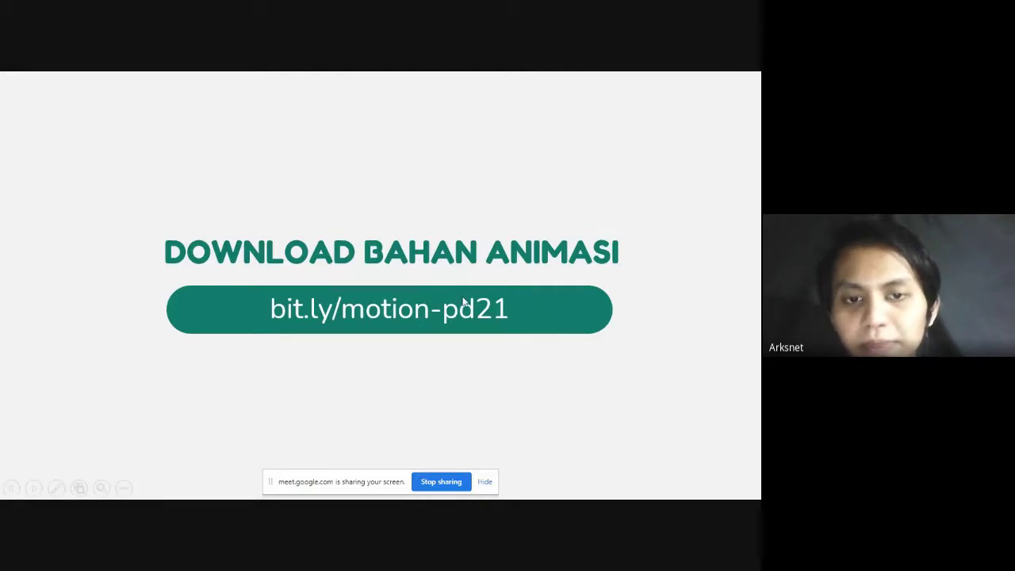
Step: Open Google Meet's in-call chat, then move the screen-sharing notice off the slide text
{"action": "key", "text": "alt+Tab"}
{"action": "left_click", "coordinate": [345, 346]}
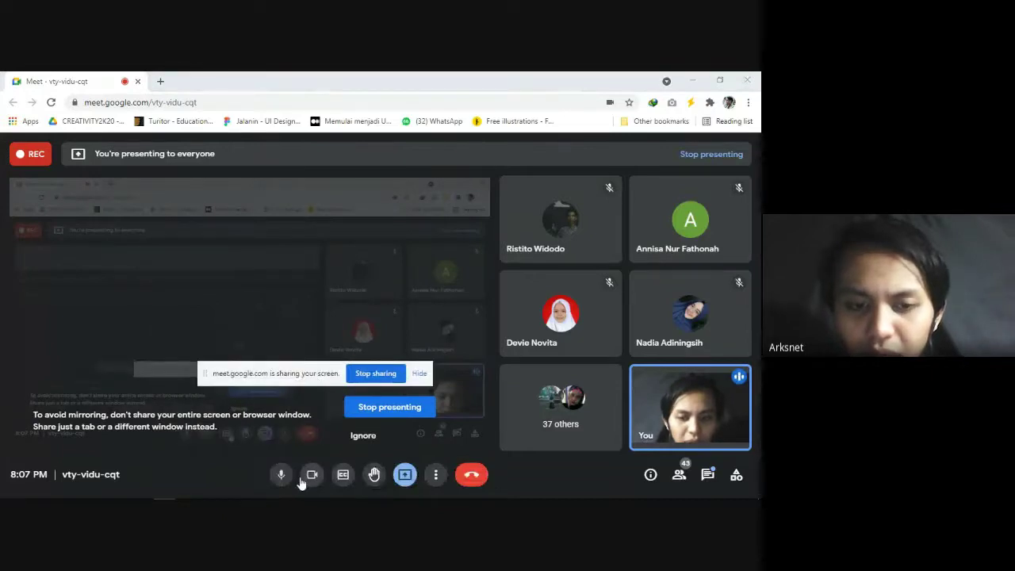
{"action": "left_click", "coordinate": [435, 474]}
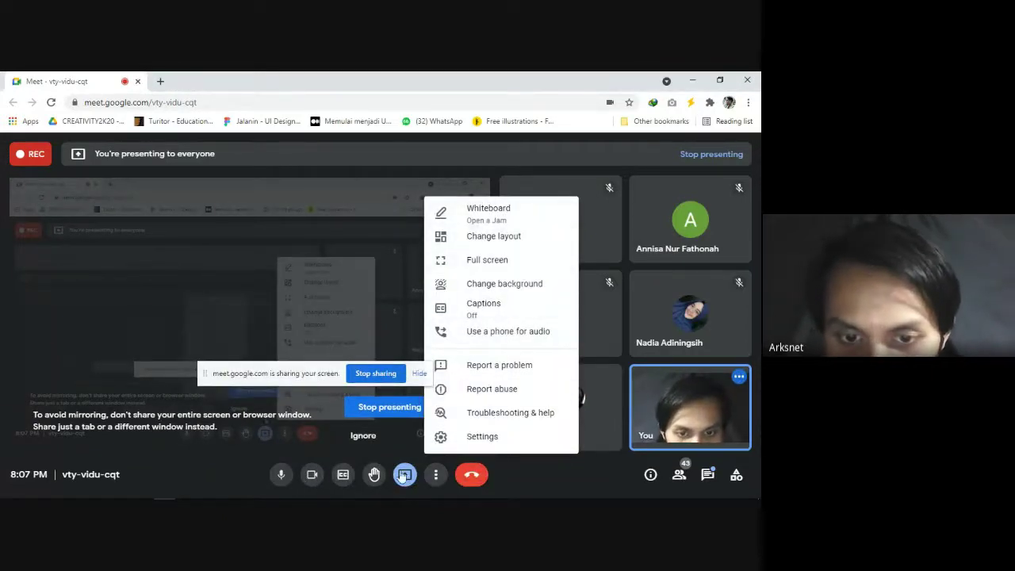
{"action": "left_click", "coordinate": [626, 432]}
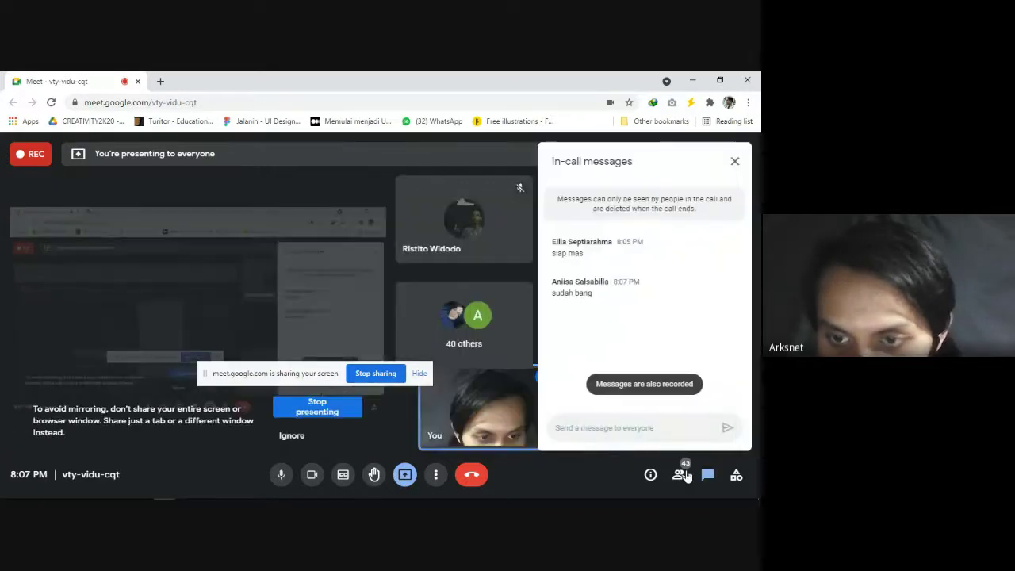
{"action": "key", "text": "alt+Tab"}
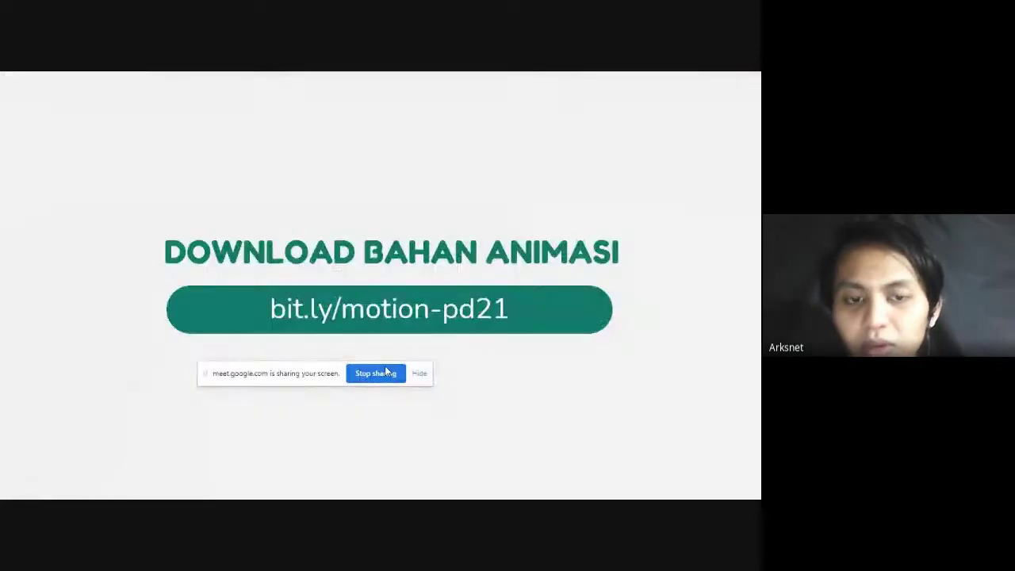
{"action": "left_click_drag", "start_coordinate": [303, 374], "coordinate": [115, 491]}
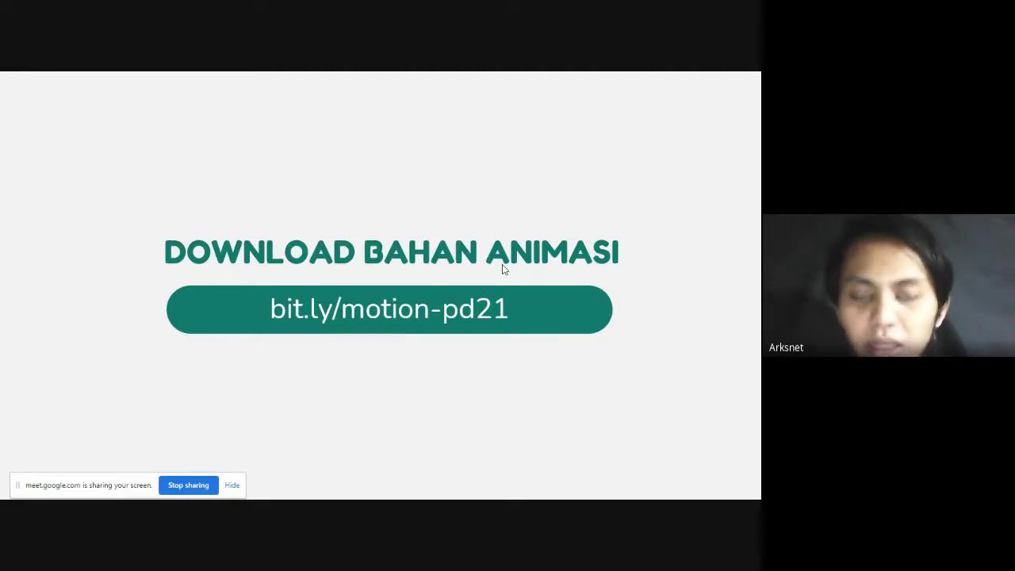
Step: Switch to the Bahan Motion Graphic editing window and move to slide 2
{"action": "key", "text": "alt+Tab"}
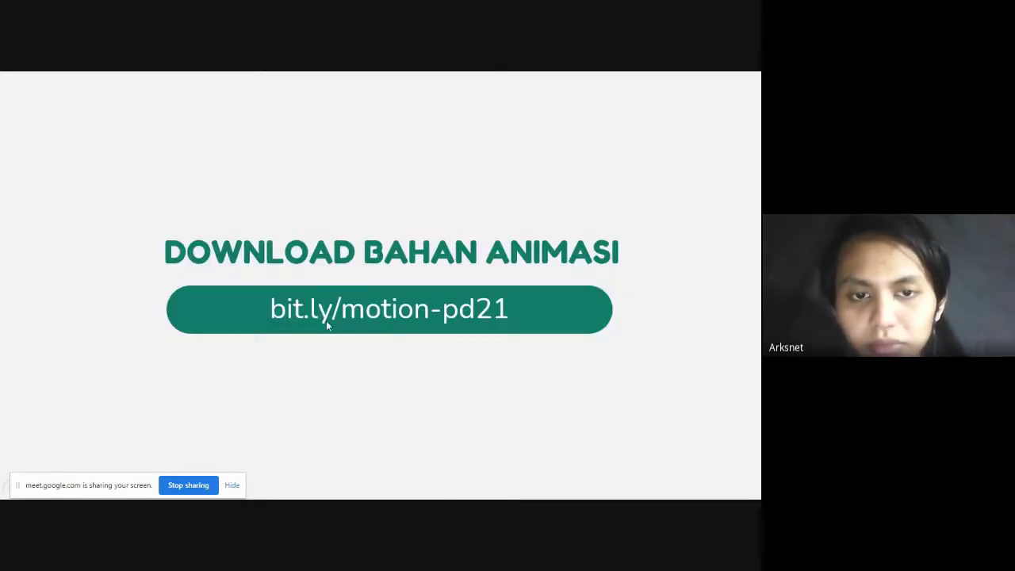
{"action": "key", "text": "alt+Tab"}
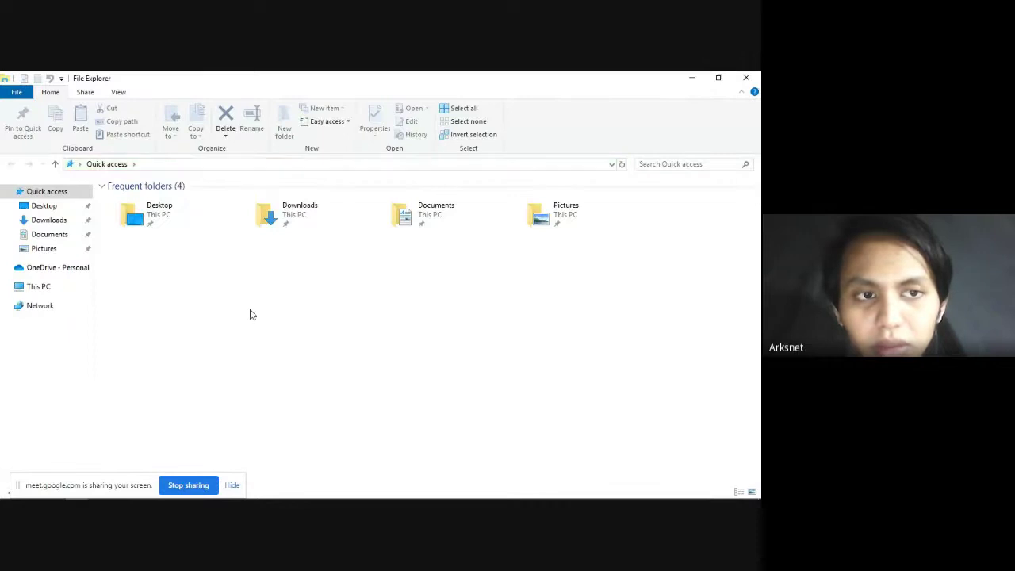
{"action": "key", "text": "alt+Tab"}
{"action": "left_click", "coordinate": [191, 353]}
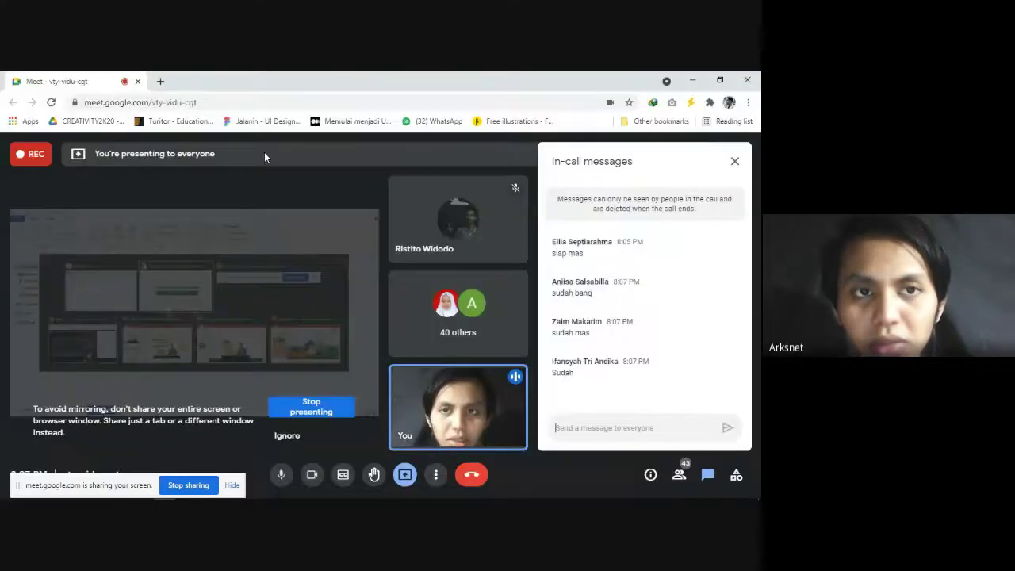
{"action": "key", "text": "alt+Tab"}
{"action": "left_click", "coordinate": [467, 340]}
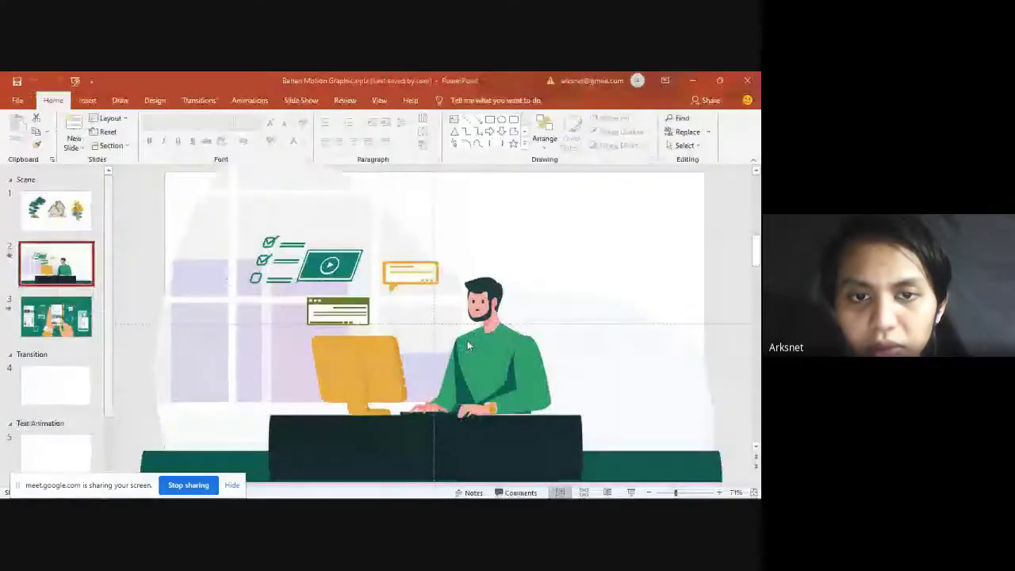
{"action": "left_click", "coordinate": [55, 218]}
{"action": "scroll", "coordinate": [58, 250], "scroll_direction": "down", "scroll_amount": 2}
{"action": "scroll", "coordinate": [63, 283], "scroll_direction": "up", "scroll_amount": 2}
{"action": "key", "text": "Down"}
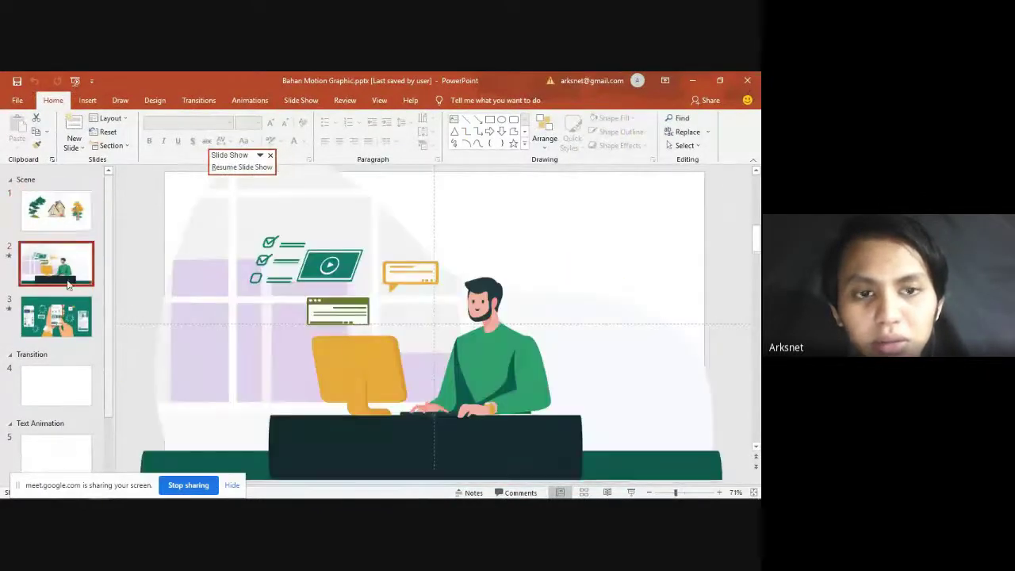
Step: Switch to the Google Meet browser window and open a new tab
{"action": "key", "text": "alt+Tab"}
{"action": "key", "text": "alt+Tab"}
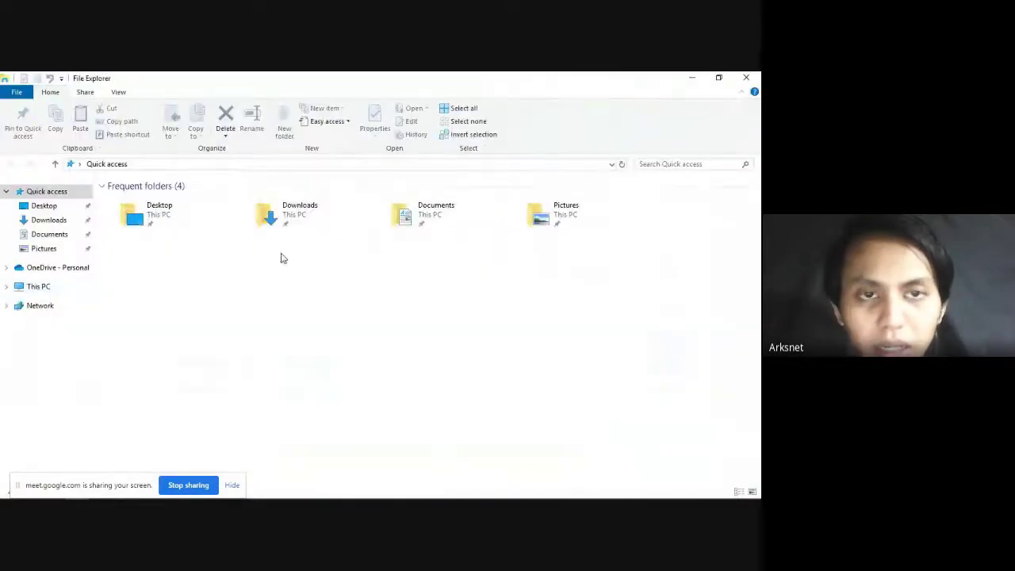
{"action": "key", "text": "alt+Tab"}
{"action": "left_click", "coordinate": [453, 238]}
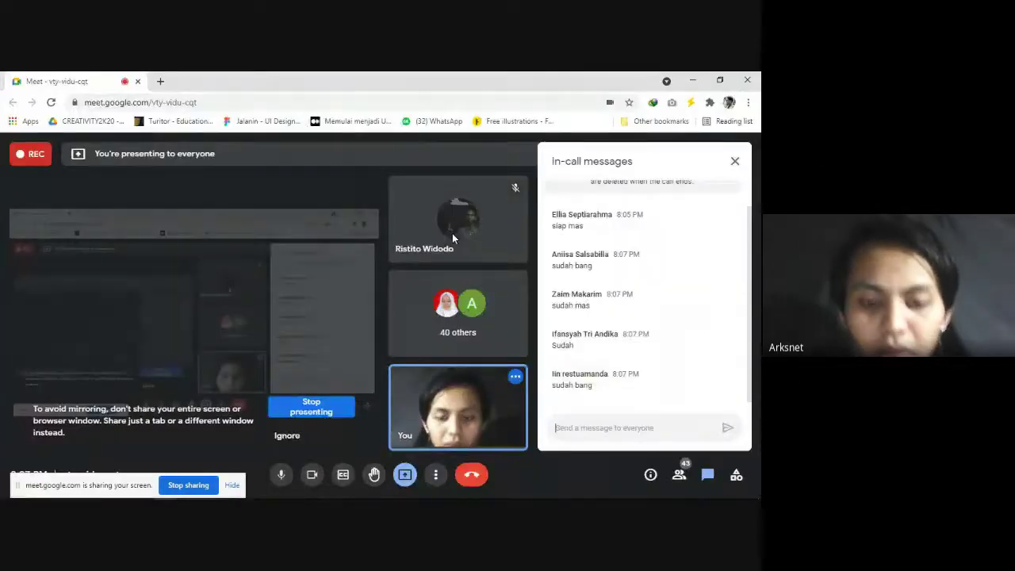
{"action": "key", "text": "ctrl+t"}
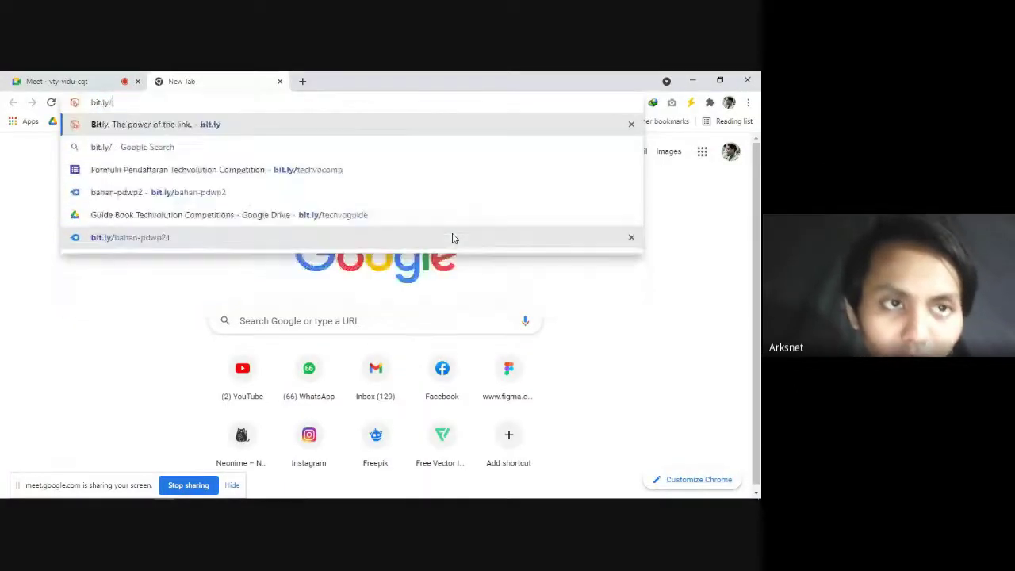
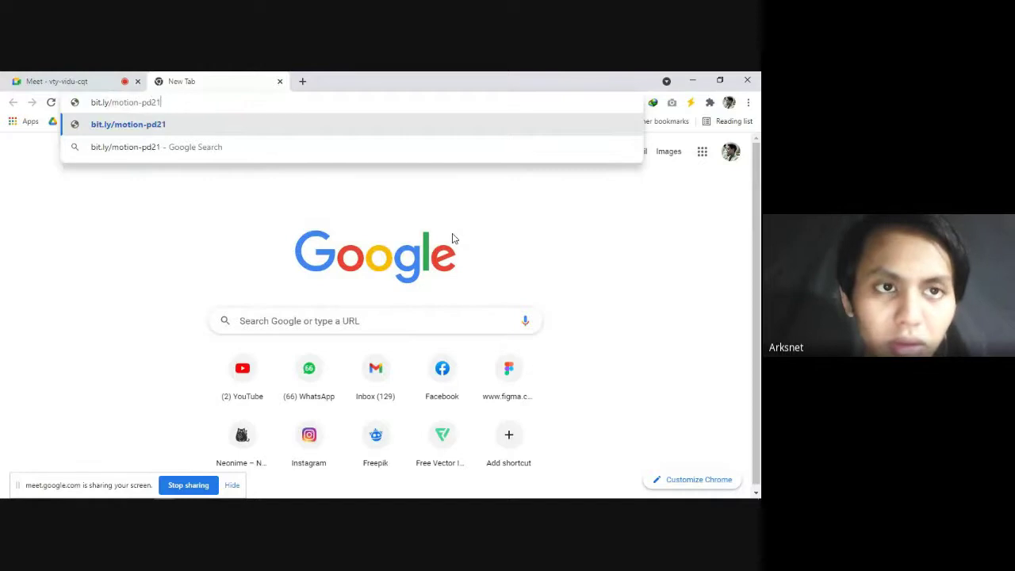
{"action": "key", "text": "Return"}
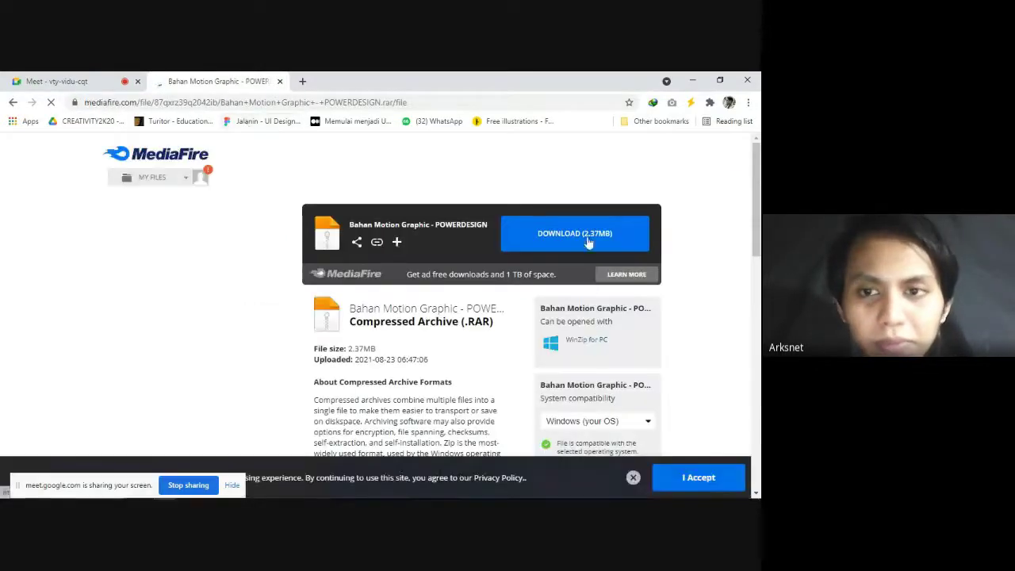
{"action": "left_click", "coordinate": [585, 241]}
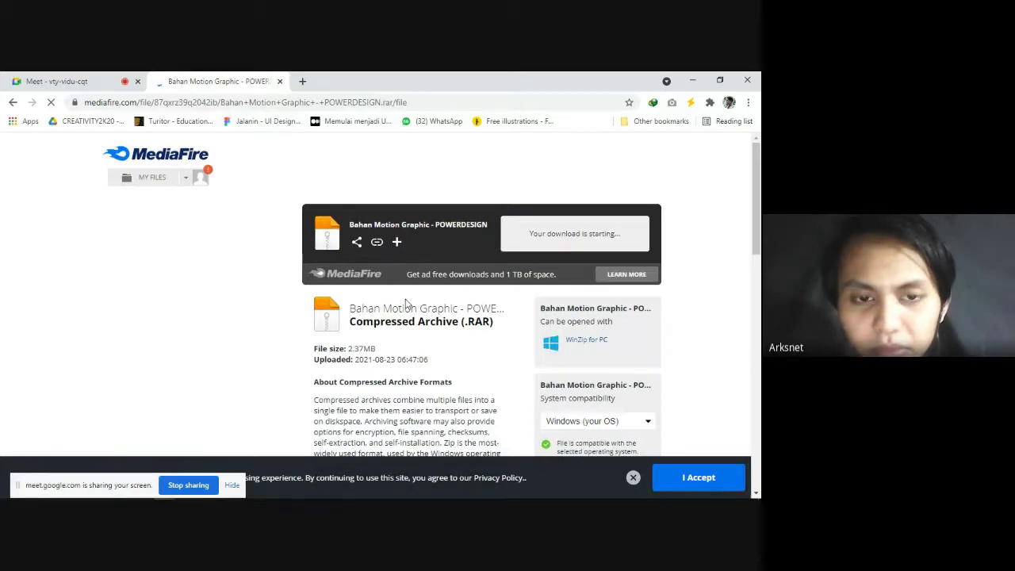
{"action": "left_click", "coordinate": [378, 343]}
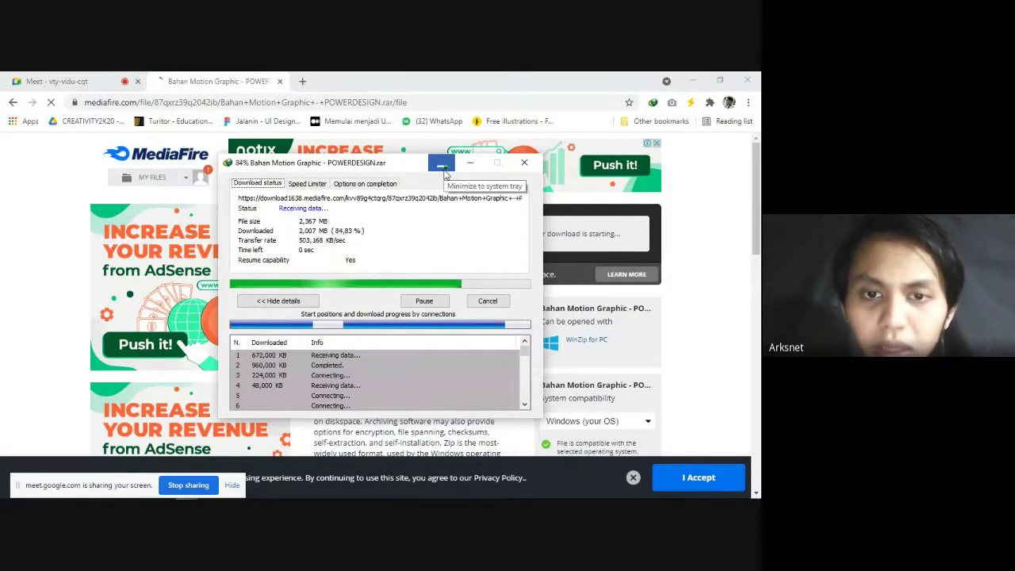
Step: Hide the download progress window and show the Downloads folder in File Explorer
{"action": "left_click", "coordinate": [443, 168]}
{"action": "key", "text": "super+e"}
{"action": "left_click", "coordinate": [59, 222]}
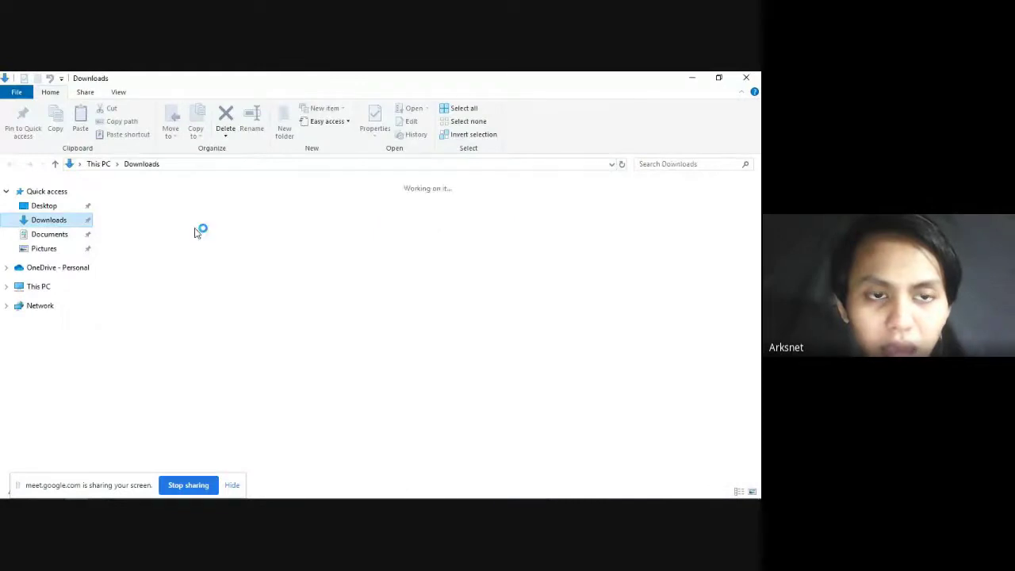
Step: Browse the bahan-pdwp2 and Compressed folders, then select the POWERDESIGN archive in Downloads
{"action": "double_click", "coordinate": [148, 229]}
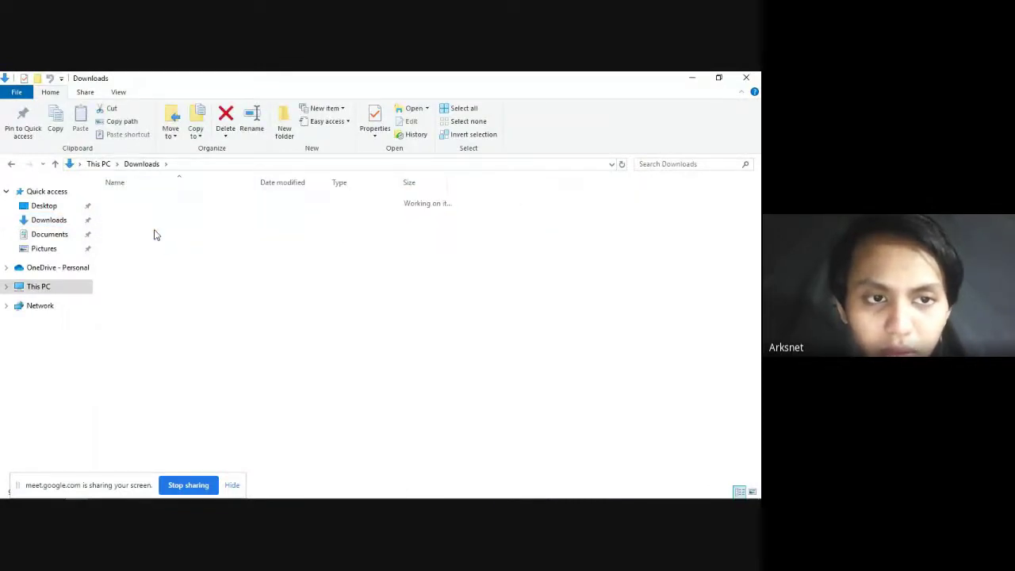
{"action": "left_click", "coordinate": [141, 164]}
{"action": "double_click", "coordinate": [209, 214]}
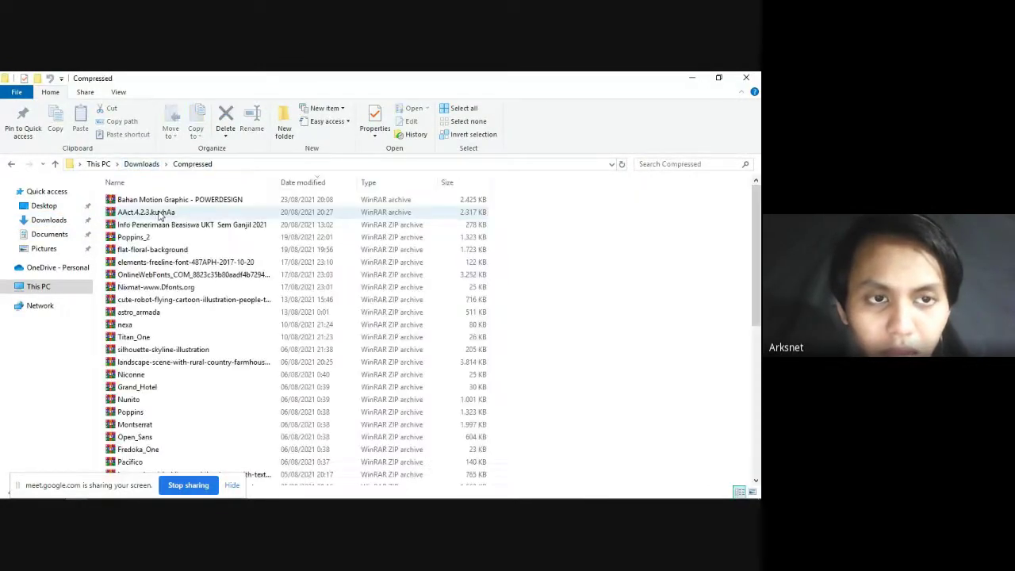
{"action": "left_click", "coordinate": [142, 164]}
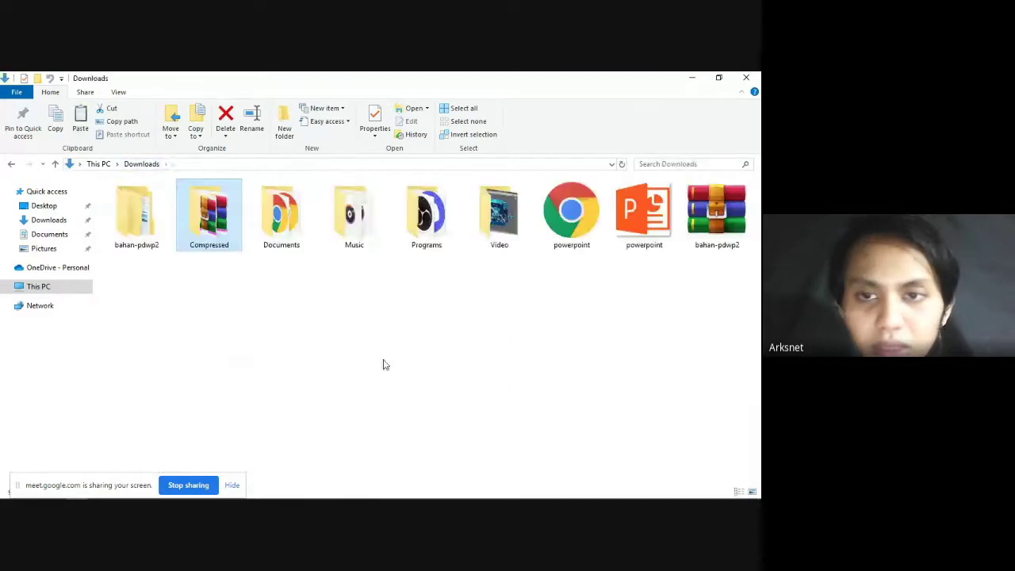
{"action": "left_click", "coordinate": [155, 317]}
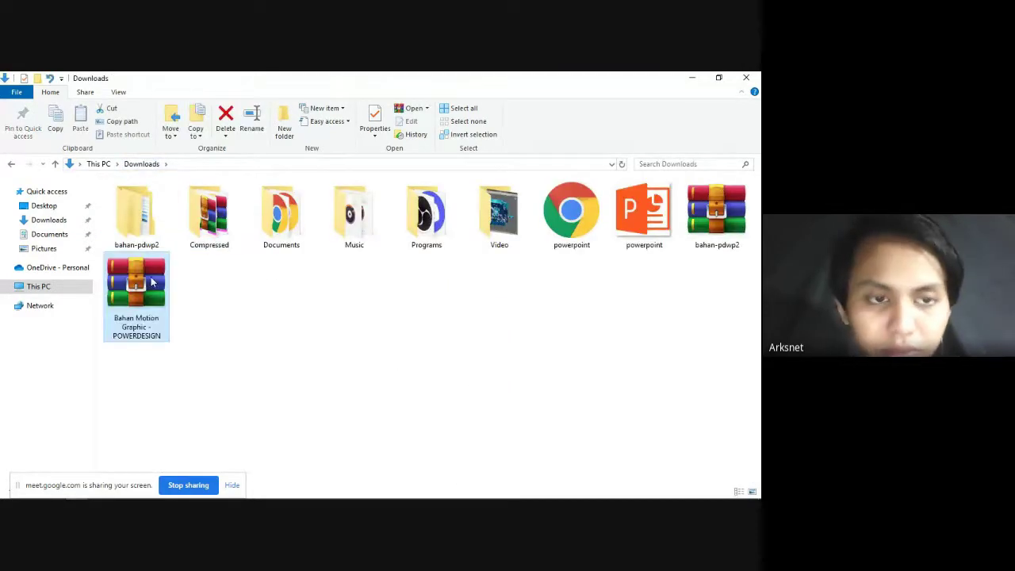
Step: Open the extracted POWERDESIGN folder and inspect the Nunito font files in its font folder
{"action": "double_click", "coordinate": [209, 287]}
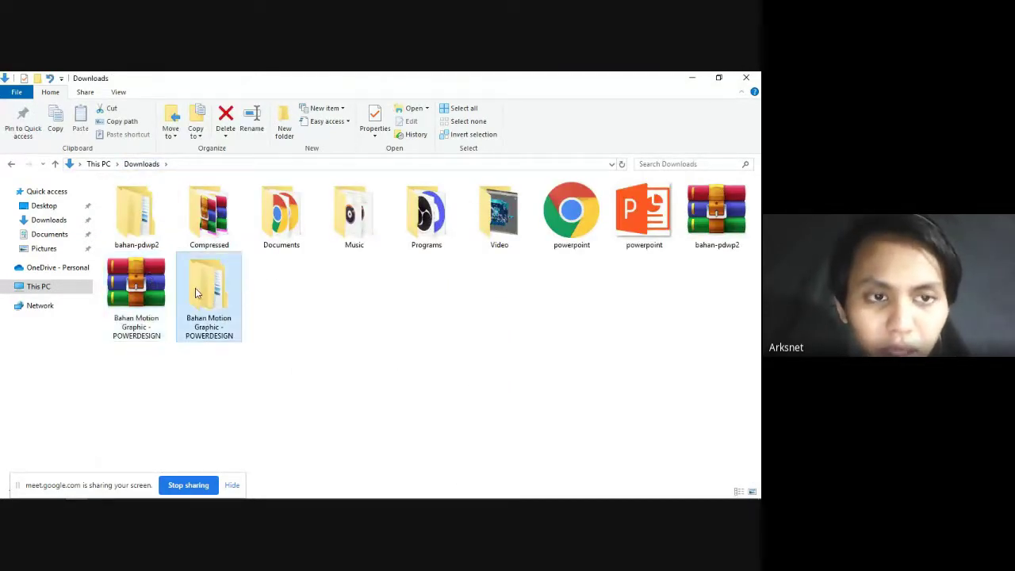
{"action": "double_click", "coordinate": [156, 200]}
{"action": "double_click", "coordinate": [156, 203]}
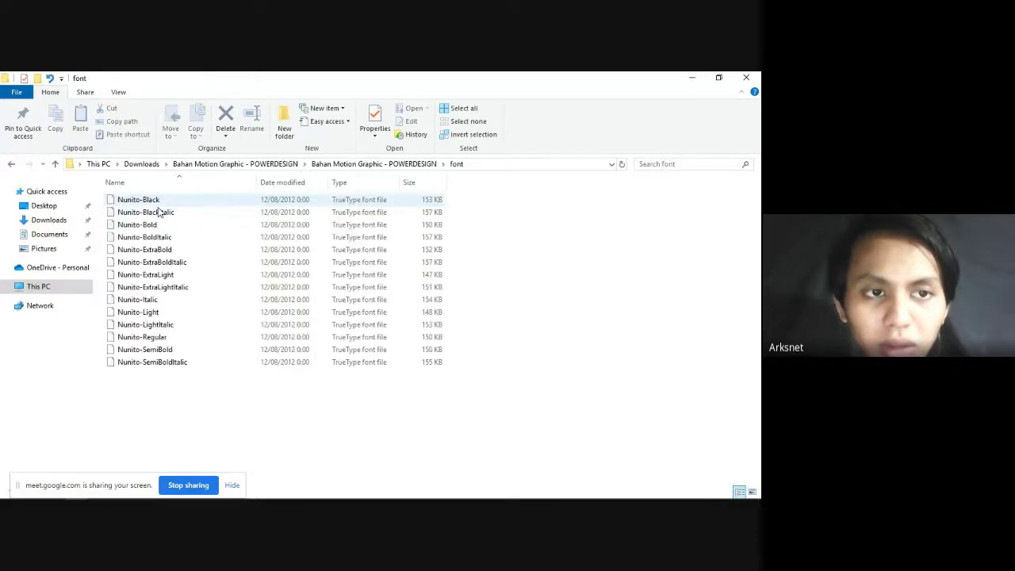
{"action": "key", "text": "ctrl+a"}
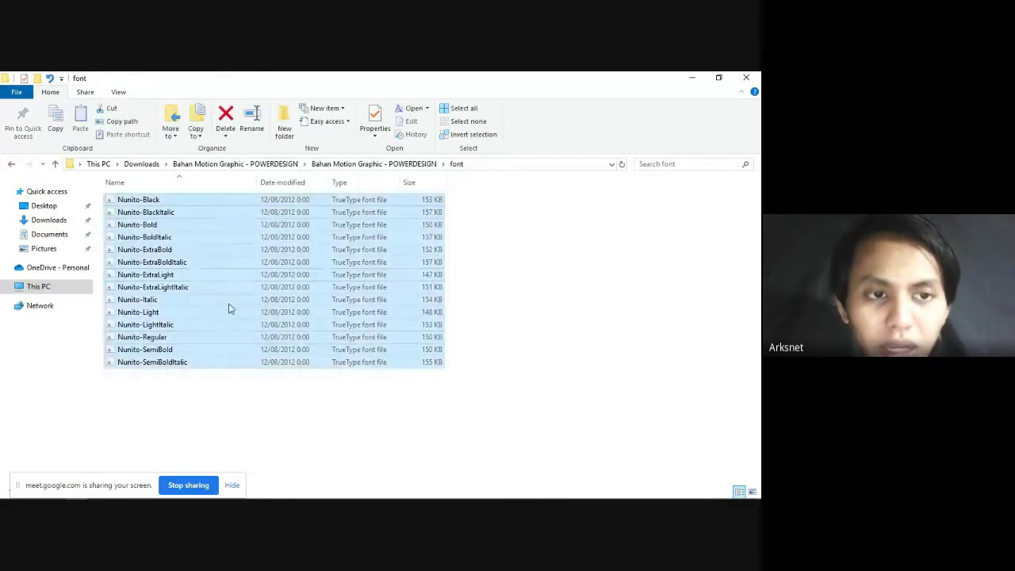
{"action": "right_click", "coordinate": [192, 267]}
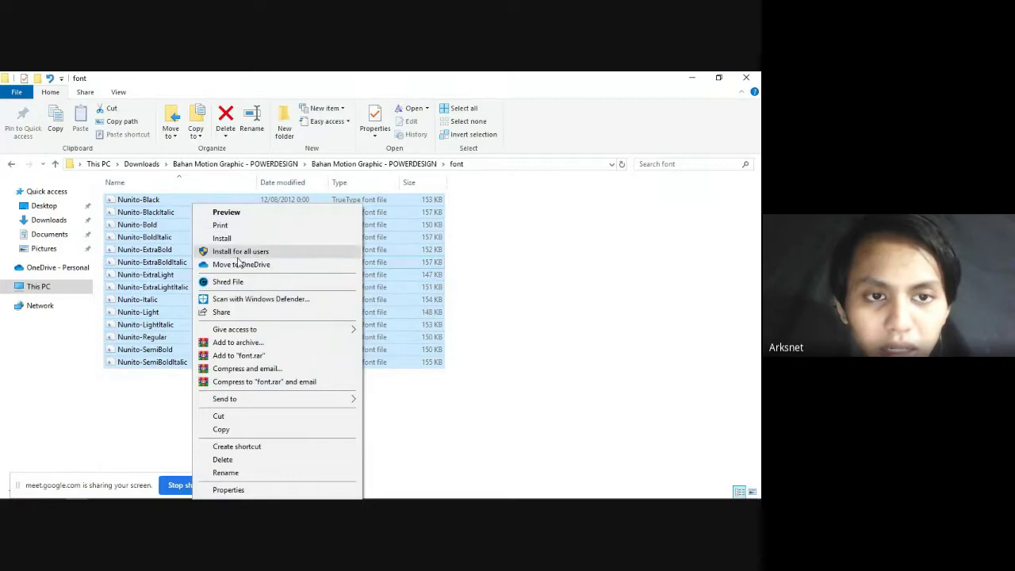
{"action": "left_click", "coordinate": [444, 444]}
Step: Select the Bahan Motion Graphic presentation file and switch to PowerPoint
{"action": "left_click", "coordinate": [363, 164]}
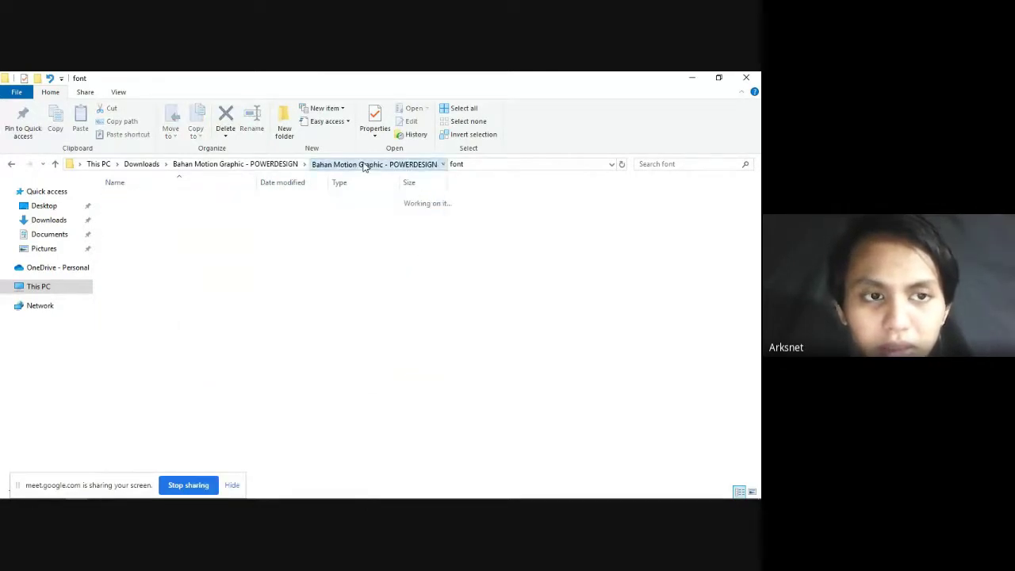
{"action": "scroll", "coordinate": [204, 260], "scroll_direction": "up", "scroll_amount": 5, "text": "ctrl"}
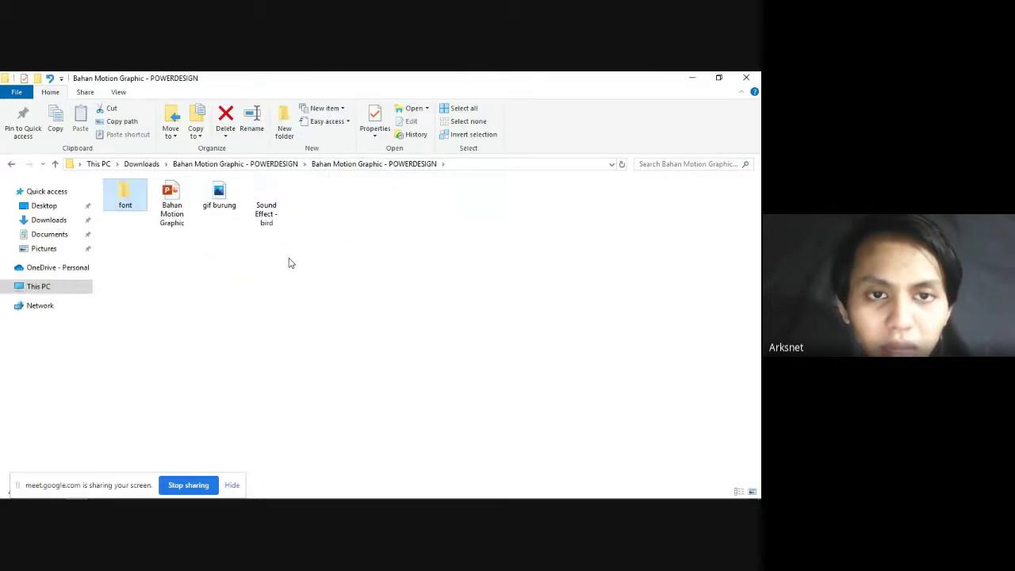
{"action": "left_click", "coordinate": [366, 279]}
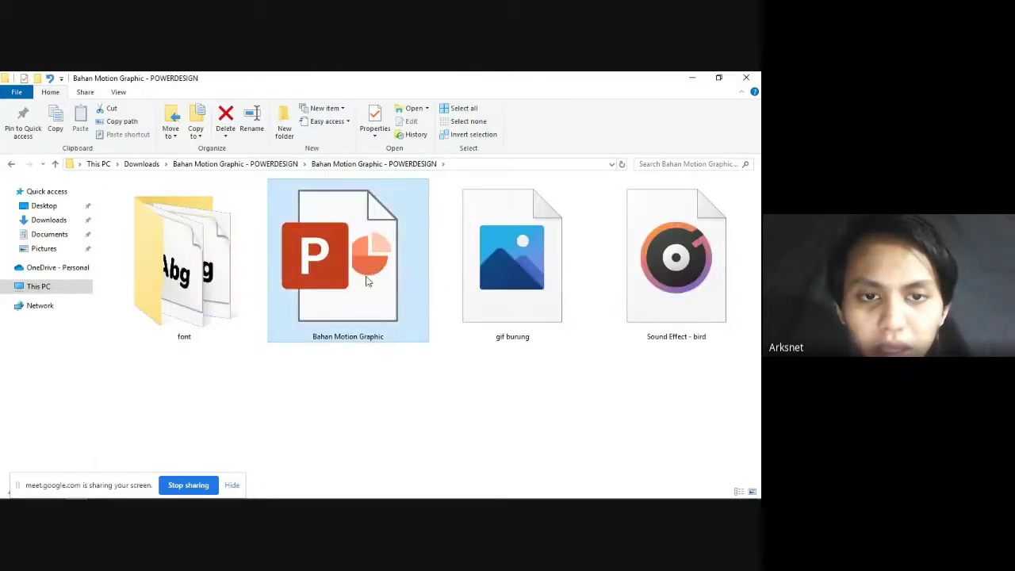
{"action": "key", "text": "alt+Tab"}
{"action": "key", "text": "alt+Tab"}
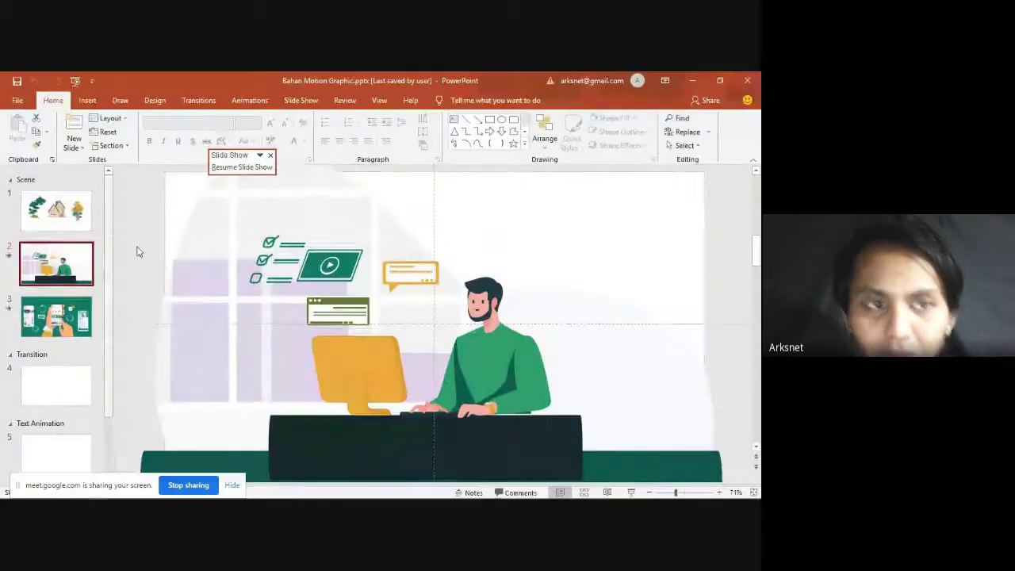
Step: Inspect slide 1's orange tree, house and purple city skyline elements
{"action": "left_click", "coordinate": [65, 222]}
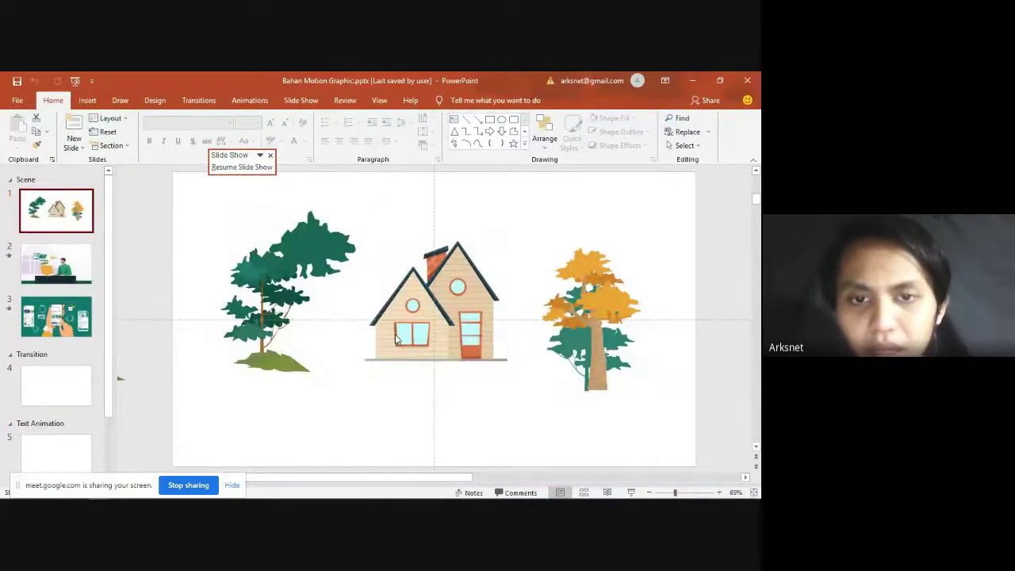
{"action": "scroll", "coordinate": [395, 339], "scroll_direction": "down", "scroll_amount": 4}
{"action": "scroll", "coordinate": [353, 344], "scroll_direction": "up", "scroll_amount": 4}
{"action": "scroll", "coordinate": [353, 340], "scroll_direction": "down", "scroll_amount": 5}
{"action": "scroll", "coordinate": [351, 333], "scroll_direction": "up", "scroll_amount": 5}
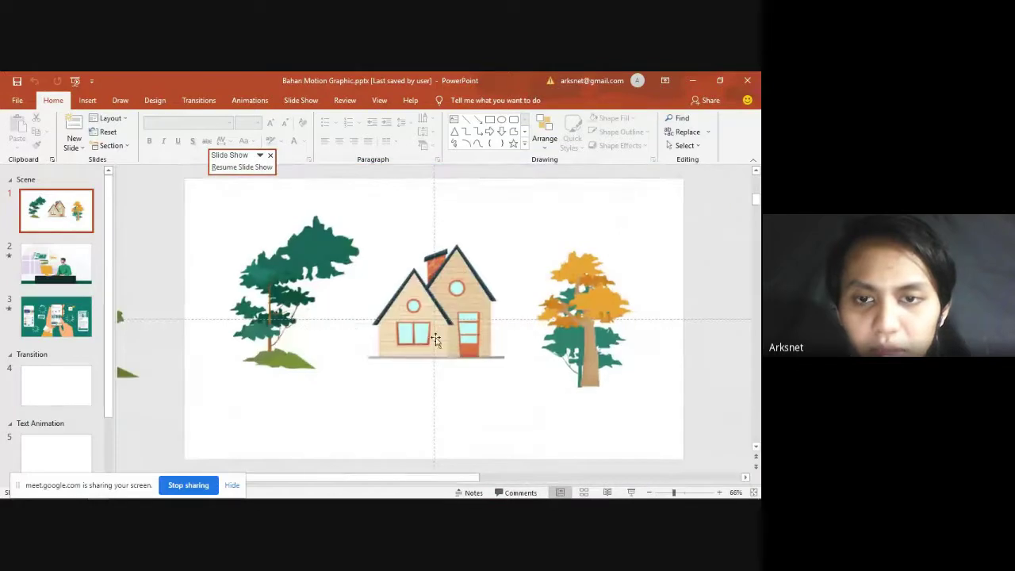
{"action": "scroll", "coordinate": [435, 339], "scroll_direction": "down", "scroll_amount": 2}
{"action": "scroll", "coordinate": [351, 348], "scroll_direction": "down", "scroll_amount": 2}
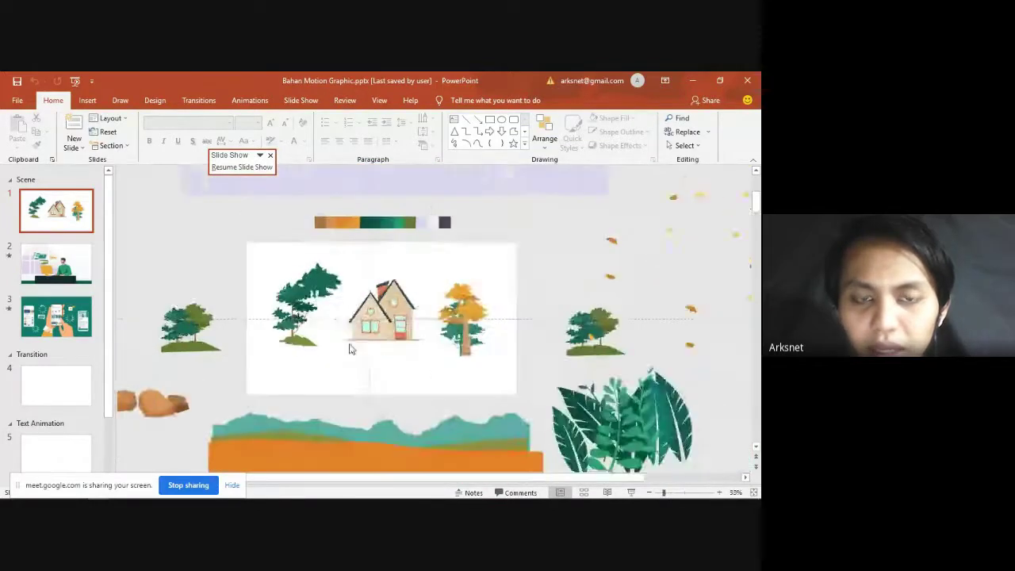
{"action": "scroll", "coordinate": [351, 346], "scroll_direction": "up", "scroll_amount": 4}
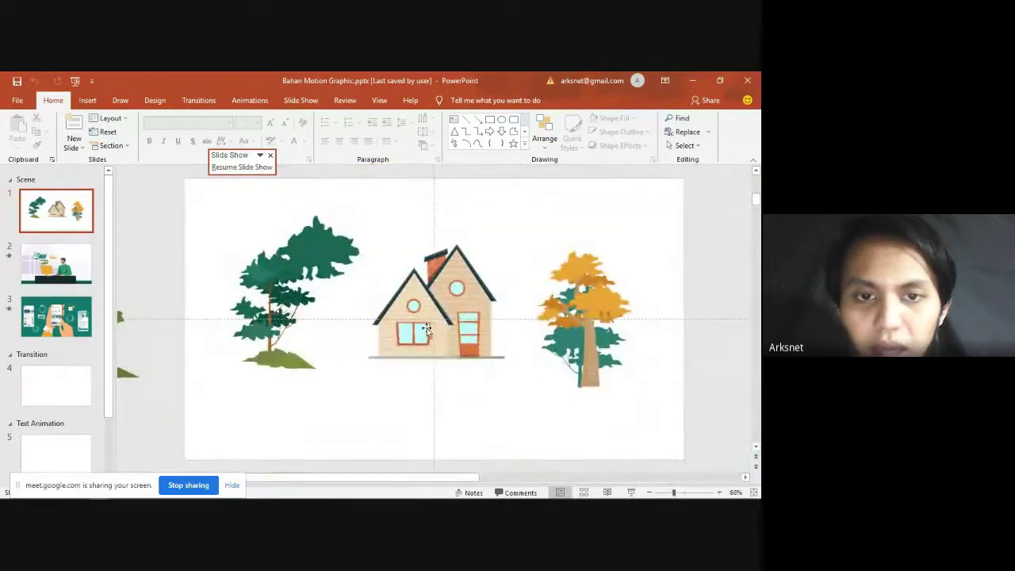
{"action": "left_click", "coordinate": [606, 329]}
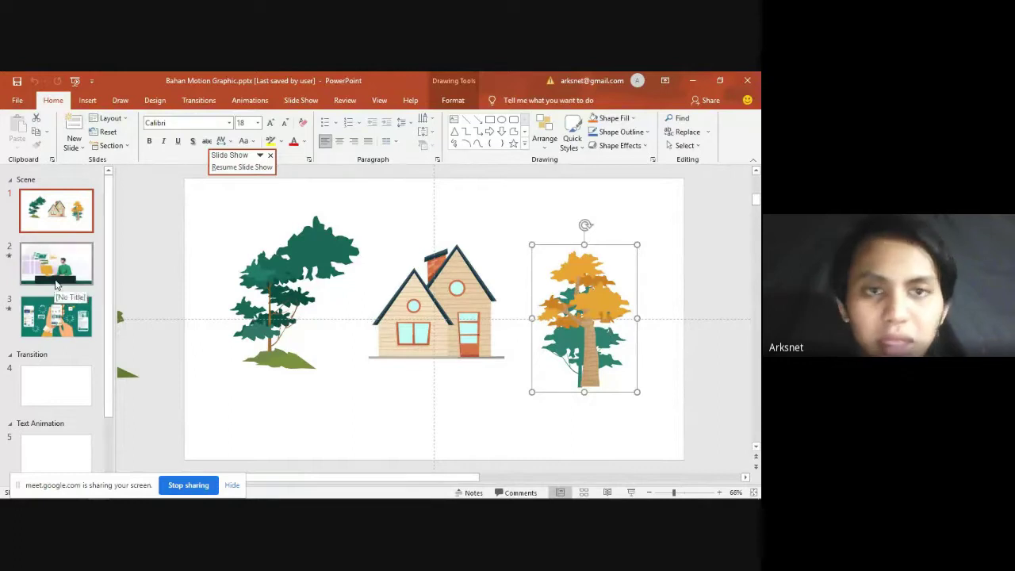
{"action": "left_click", "coordinate": [394, 283]}
{"action": "scroll", "coordinate": [394, 282], "scroll_direction": "down", "scroll_amount": 5}
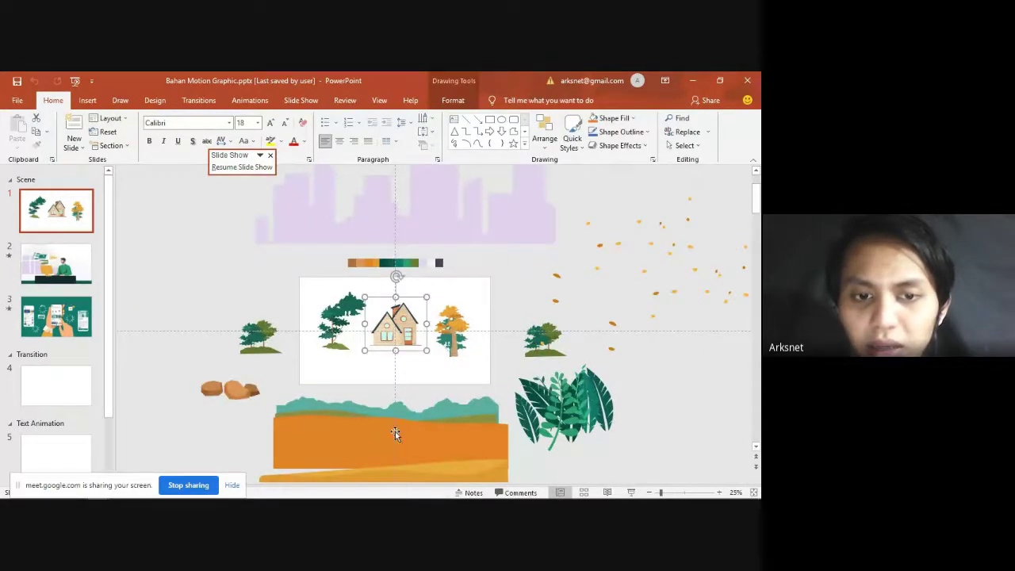
{"action": "left_click", "coordinate": [452, 217]}
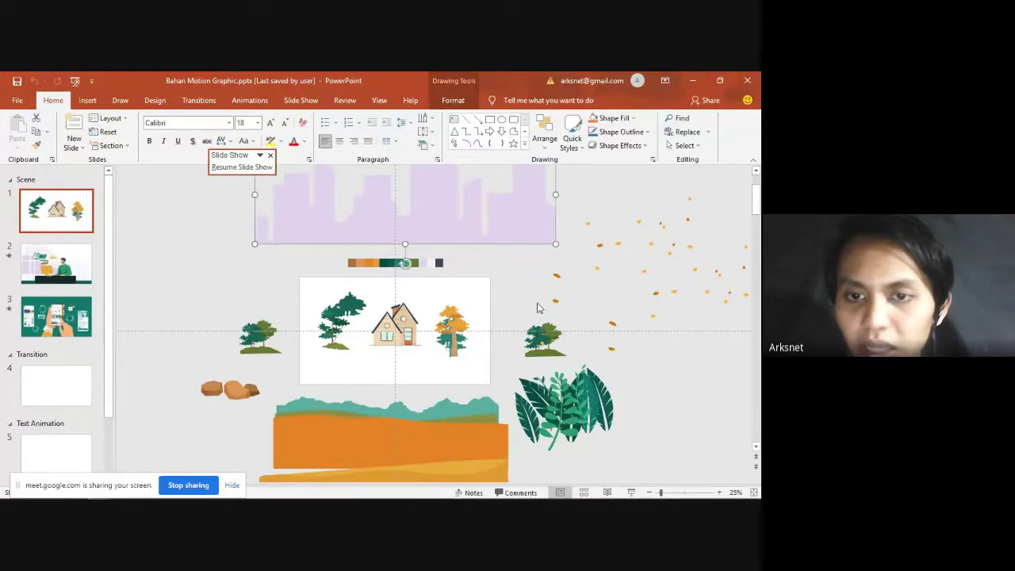
Step: Inspect slide 2's office scene desk and man, and slide 3's phone illustration hand
{"action": "left_click", "coordinate": [49, 271]}
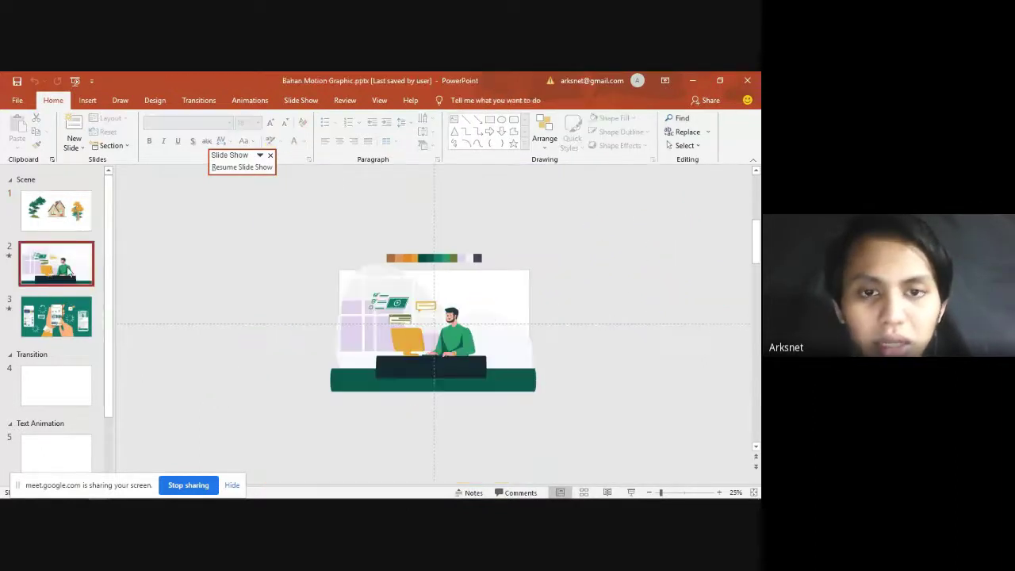
{"action": "left_click", "coordinate": [441, 363]}
{"action": "scroll", "coordinate": [441, 362], "scroll_direction": "up", "scroll_amount": 5}
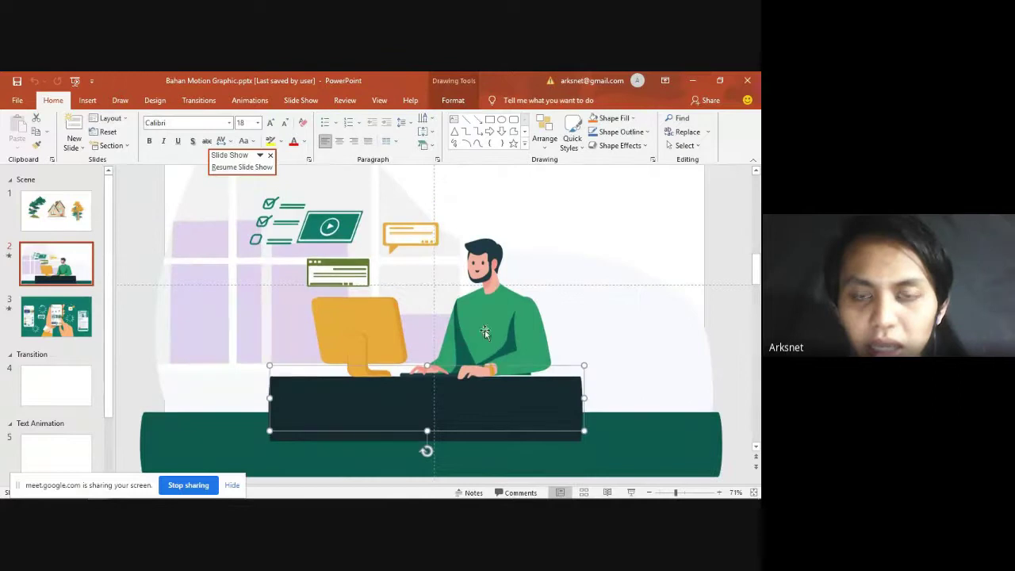
{"action": "left_click", "coordinate": [487, 331]}
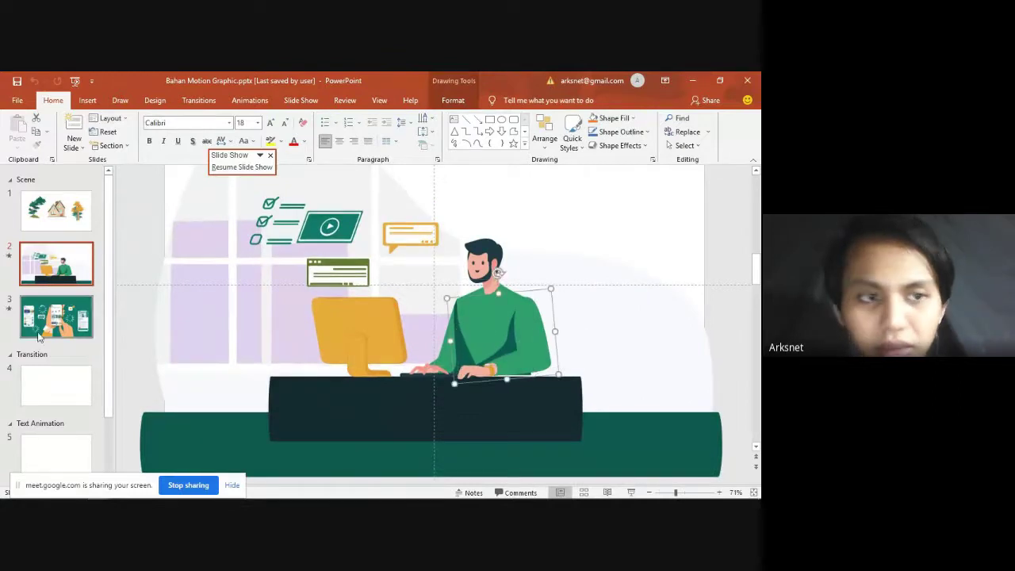
{"action": "left_click", "coordinate": [55, 316]}
{"action": "left_click", "coordinate": [456, 294]}
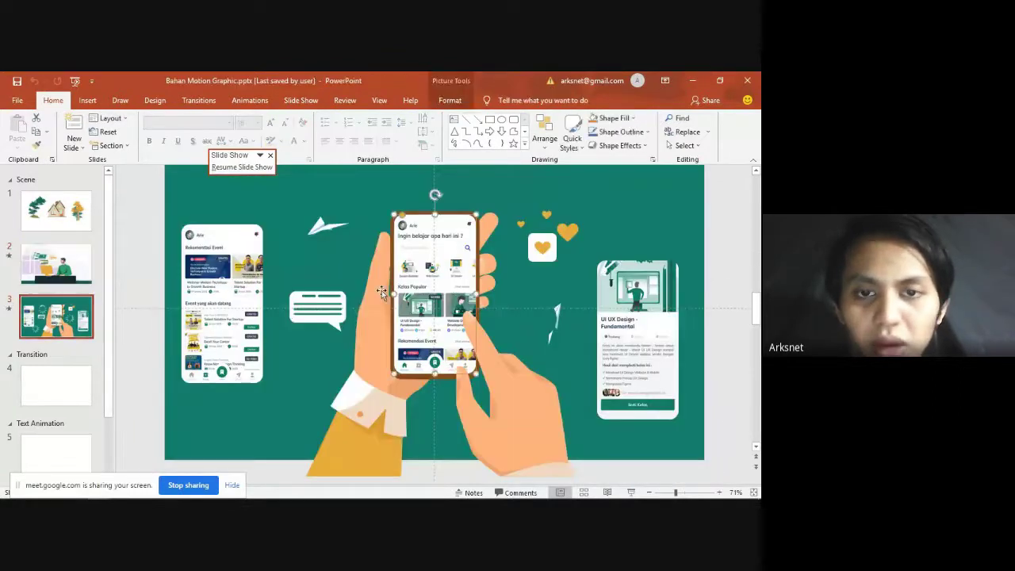
{"action": "left_click", "coordinate": [508, 382]}
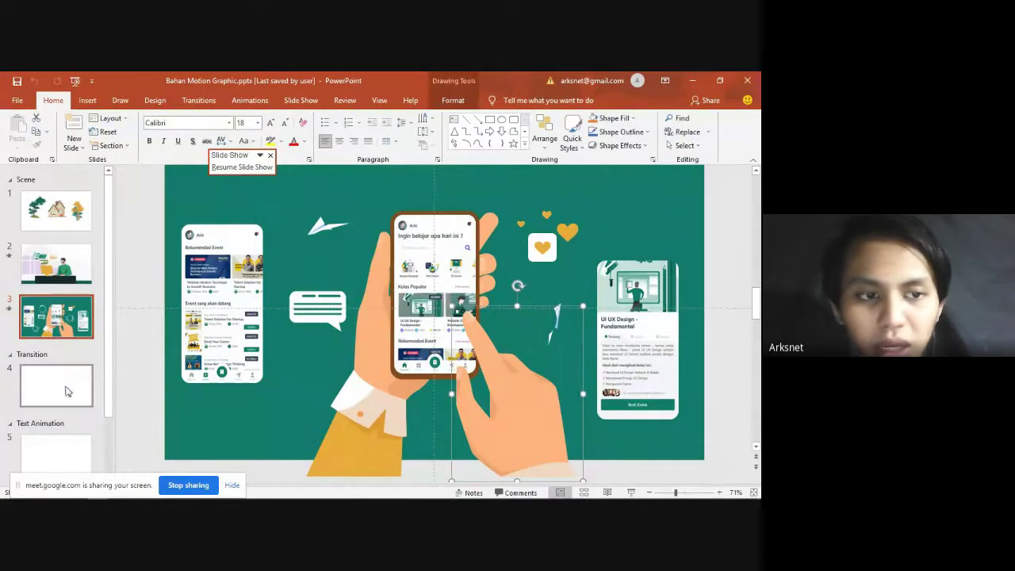
Step: Look through the blank slides 4 and 5
{"action": "left_click", "coordinate": [67, 390]}
{"action": "scroll", "coordinate": [61, 341], "scroll_direction": "down", "scroll_amount": 2}
{"action": "left_click", "coordinate": [45, 392]}
{"action": "left_click", "coordinate": [46, 321]}
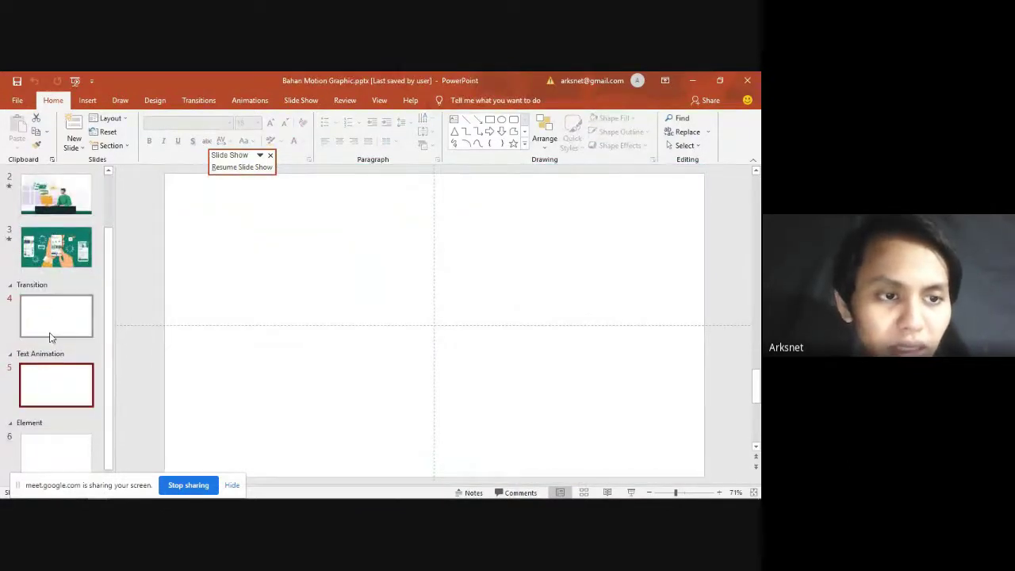
{"action": "left_click", "coordinate": [51, 321]}
{"action": "scroll", "coordinate": [317, 269], "scroll_direction": "down", "scroll_amount": 1, "text": "ctrl"}
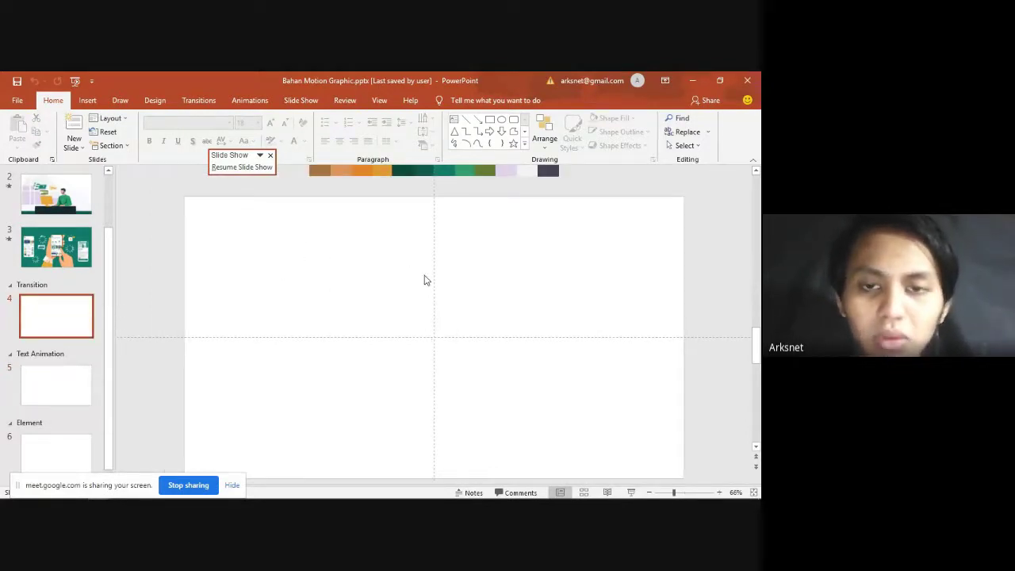
{"action": "left_click", "coordinate": [58, 381]}
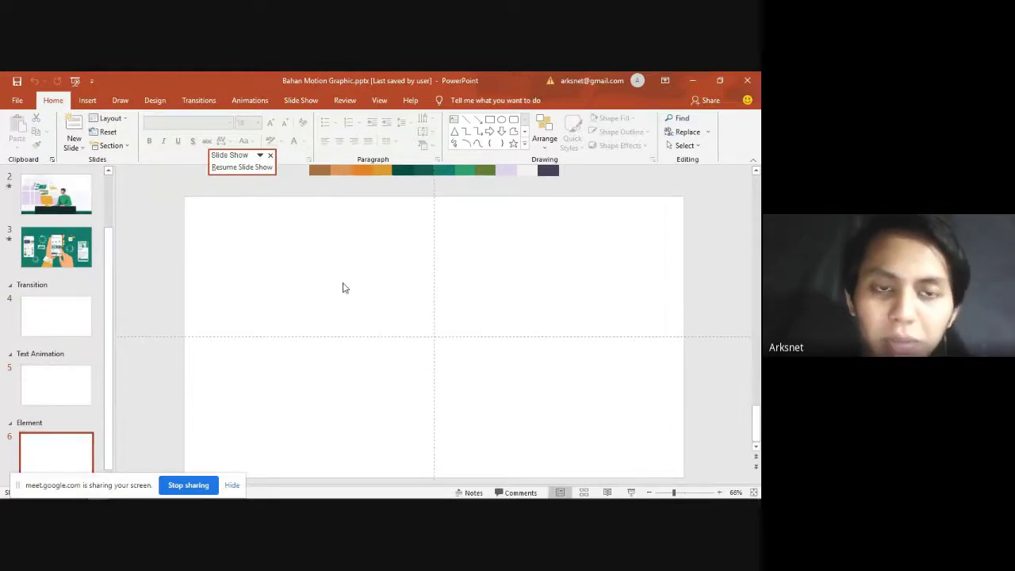
Step: Return via slide 2 to slide 1 and select the house graphic
{"action": "left_click", "coordinate": [83, 206]}
{"action": "left_click", "coordinate": [81, 220]}
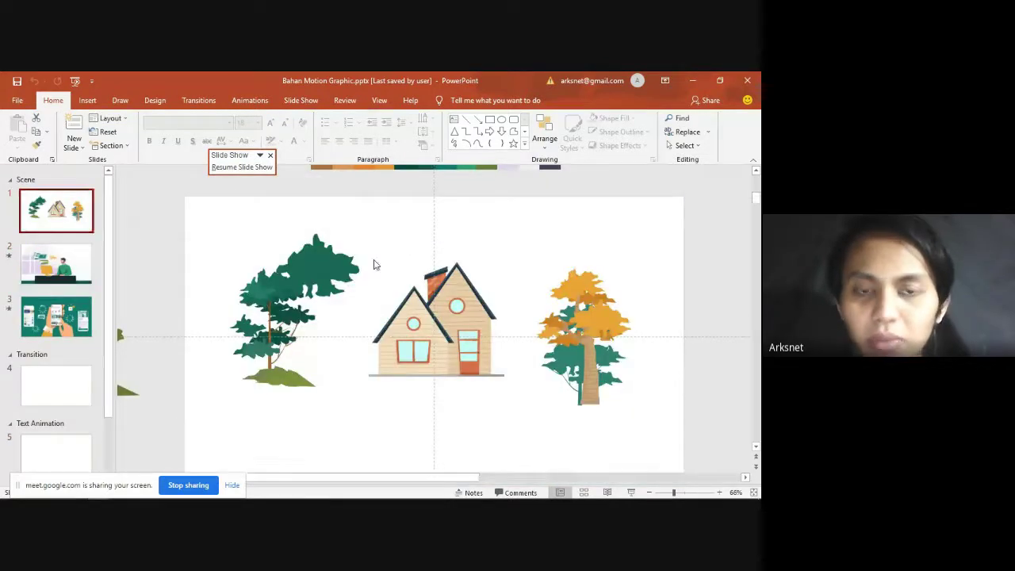
{"action": "left_click", "coordinate": [453, 316]}
{"action": "key", "text": "alt+Tab"}
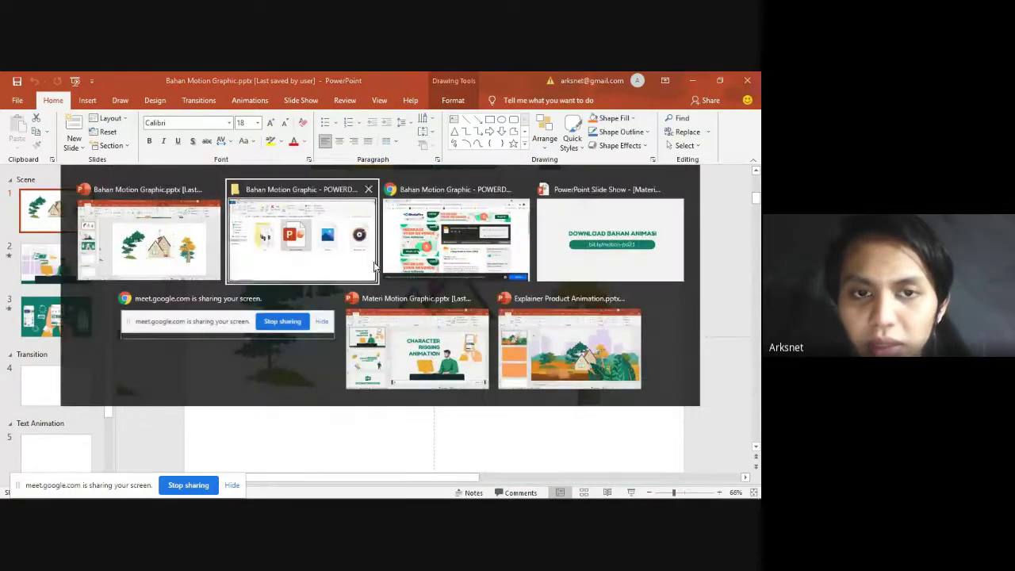
Step: Read the participants' replies in the Meet chat, then return to PowerPoint and deselect the house
{"action": "left_click", "coordinate": [426, 252]}
{"action": "left_click", "coordinate": [99, 84]}
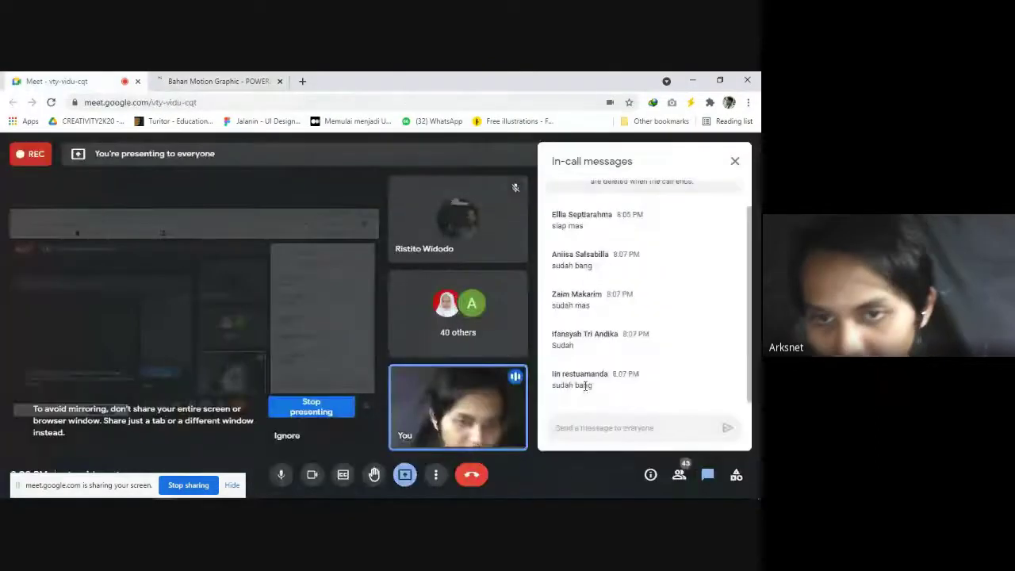
{"action": "scroll", "coordinate": [616, 275], "scroll_direction": "up", "scroll_amount": 1}
{"action": "scroll", "coordinate": [619, 337], "scroll_direction": "down", "scroll_amount": 1}
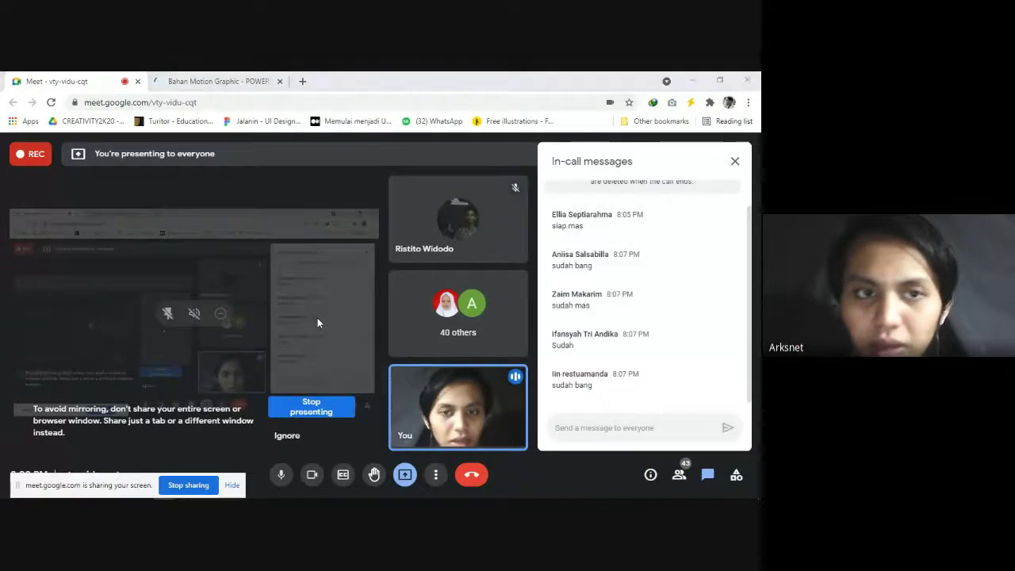
{"action": "key", "text": "alt+Tab"}
{"action": "left_click", "coordinate": [39, 210]}
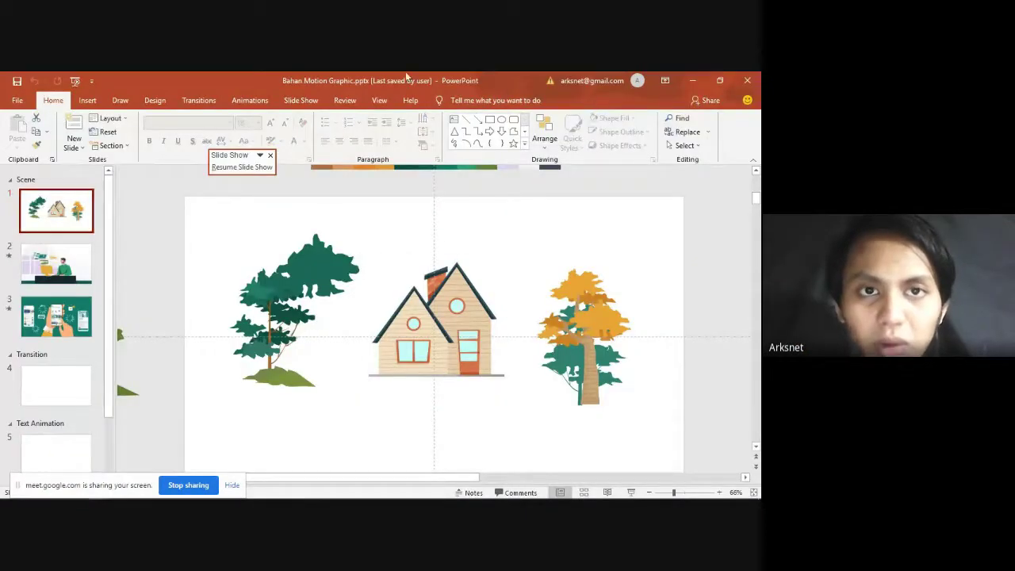
Step: Save the Bahan Motion Graphic presentation with Ctrl+S
{"action": "key", "text": "ctrl+s"}
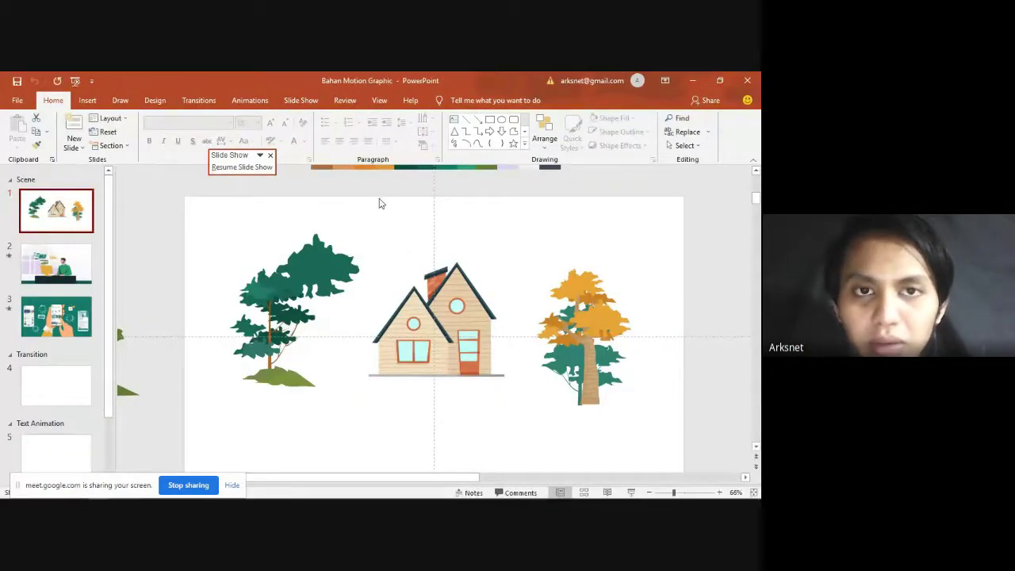
{"action": "left_click", "coordinate": [466, 314]}
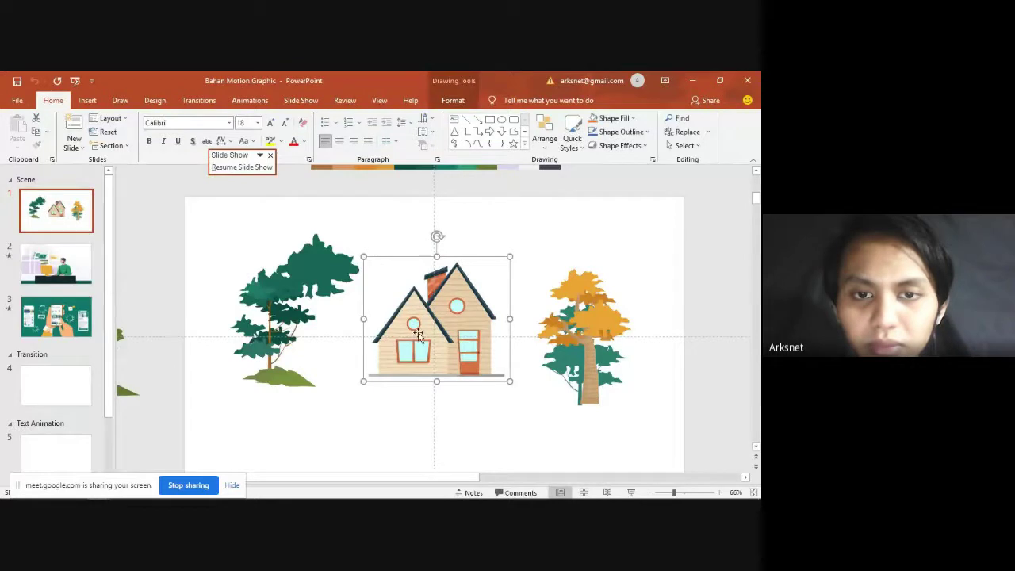
{"action": "left_click", "coordinate": [127, 235]}
Step: Insert a new slide after slide 1, delete its placeholders and apply the Blank layout
{"action": "left_click", "coordinate": [73, 125]}
{"action": "left_click", "coordinate": [176, 230]}
{"action": "key", "text": "ctrl+a"}
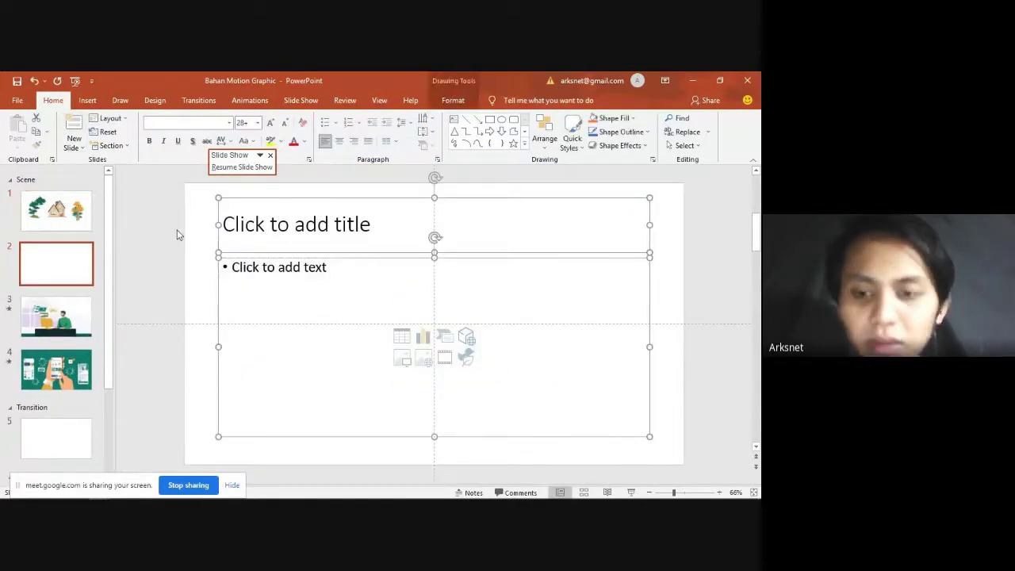
{"action": "key", "text": "Delete"}
{"action": "left_click", "coordinate": [106, 118]}
{"action": "left_click", "coordinate": [117, 283]}
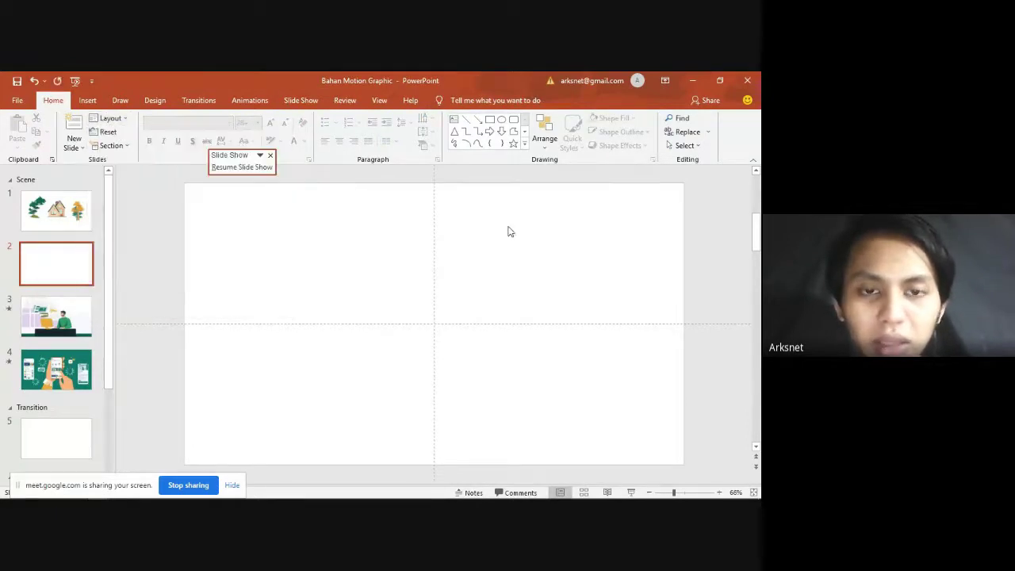
{"action": "left_click", "coordinate": [67, 230]}
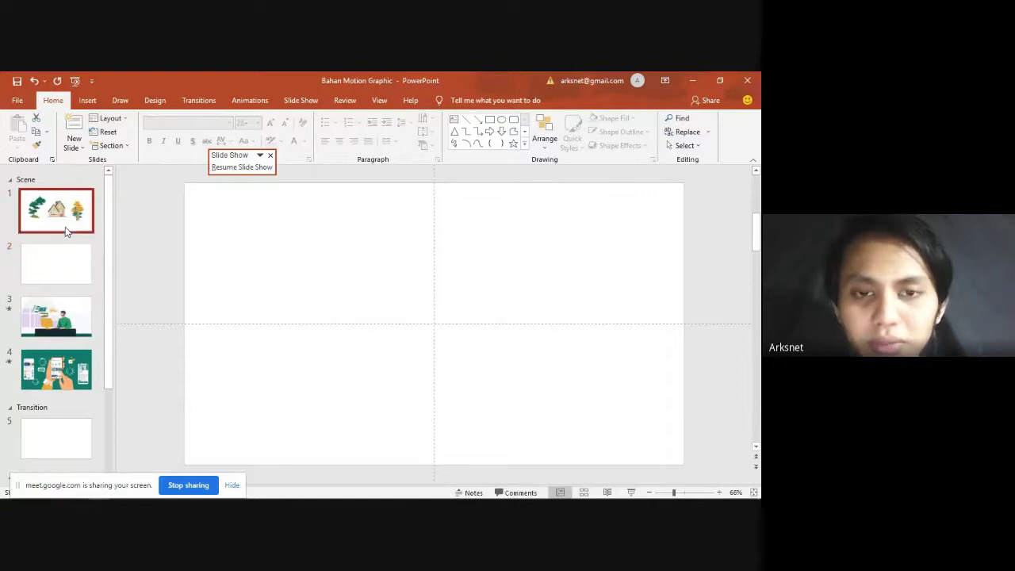
Step: Zoom out to 25% and inspect the off-slide falling leaves group and purple skyline shape
{"action": "scroll", "coordinate": [334, 324], "scroll_direction": "down", "scroll_amount": 4}
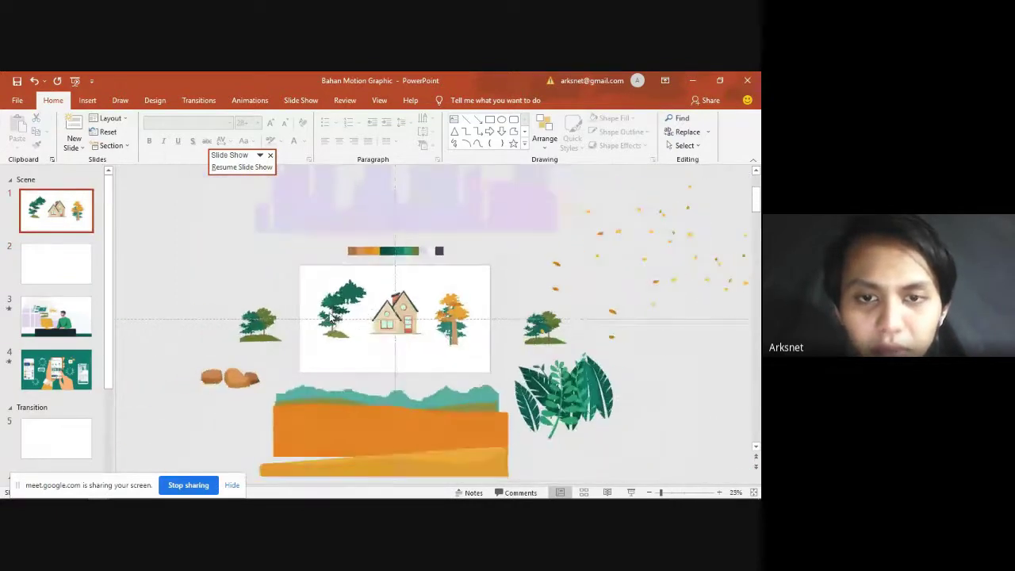
{"action": "left_click", "coordinate": [672, 241]}
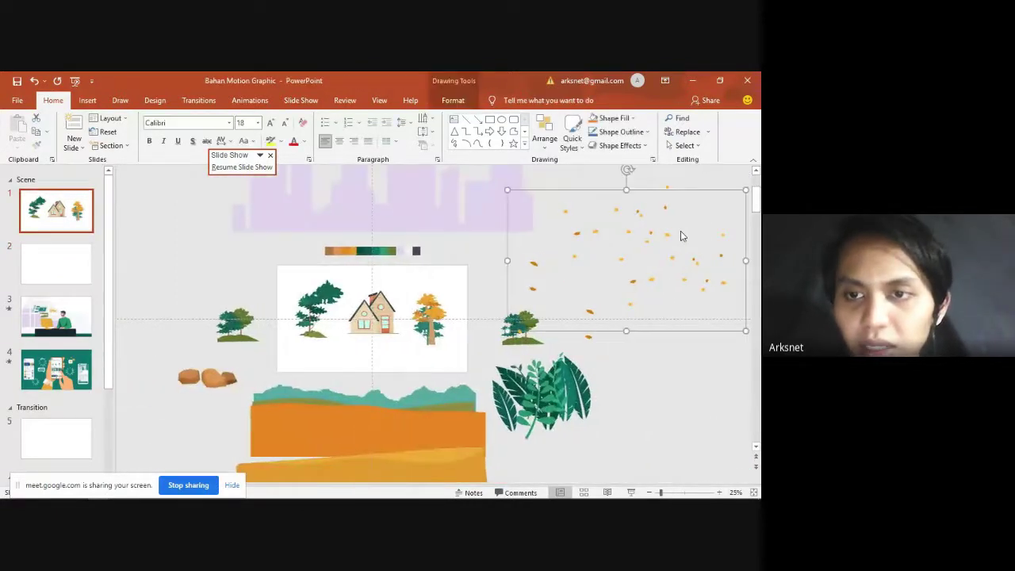
{"action": "left_click", "coordinate": [629, 243]}
{"action": "left_click", "coordinate": [602, 231]}
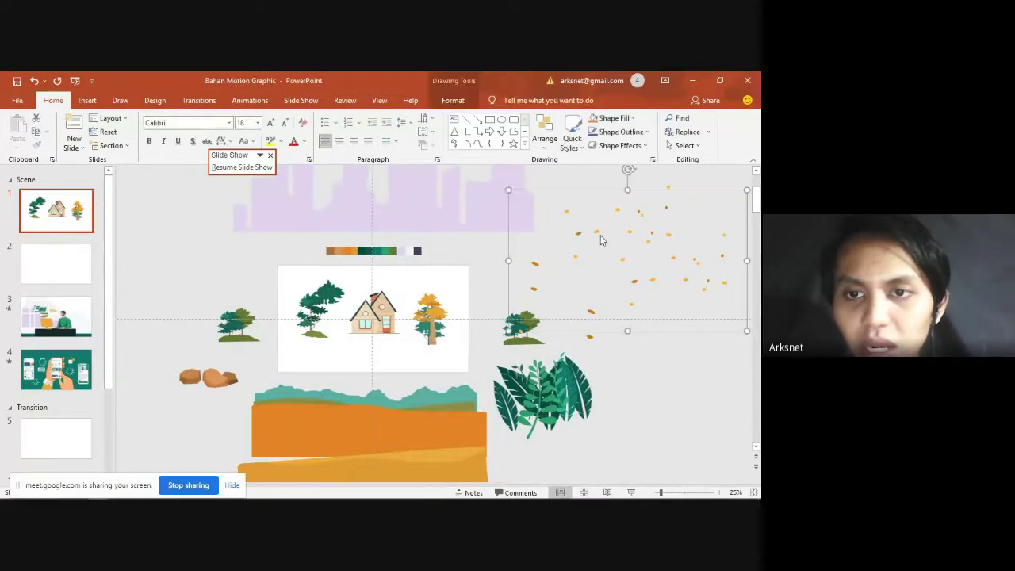
{"action": "left_click", "coordinate": [478, 254]}
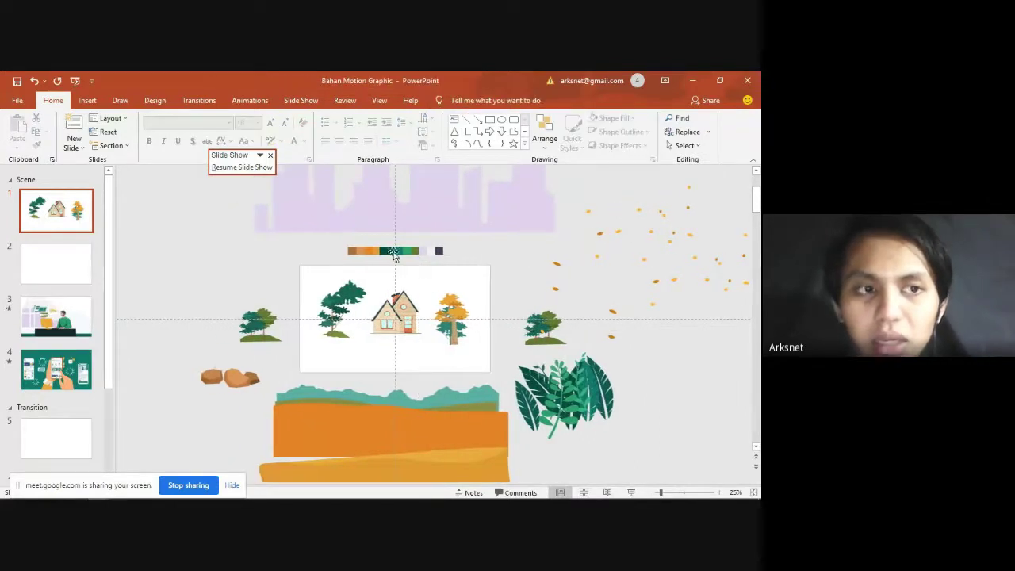
{"action": "left_click", "coordinate": [425, 217]}
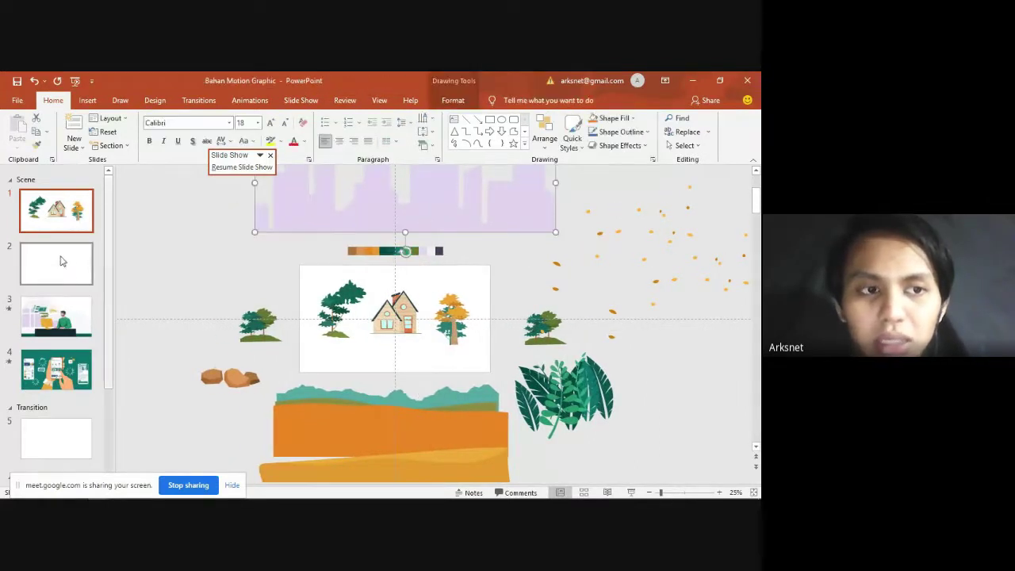
{"action": "left_click", "coordinate": [323, 249]}
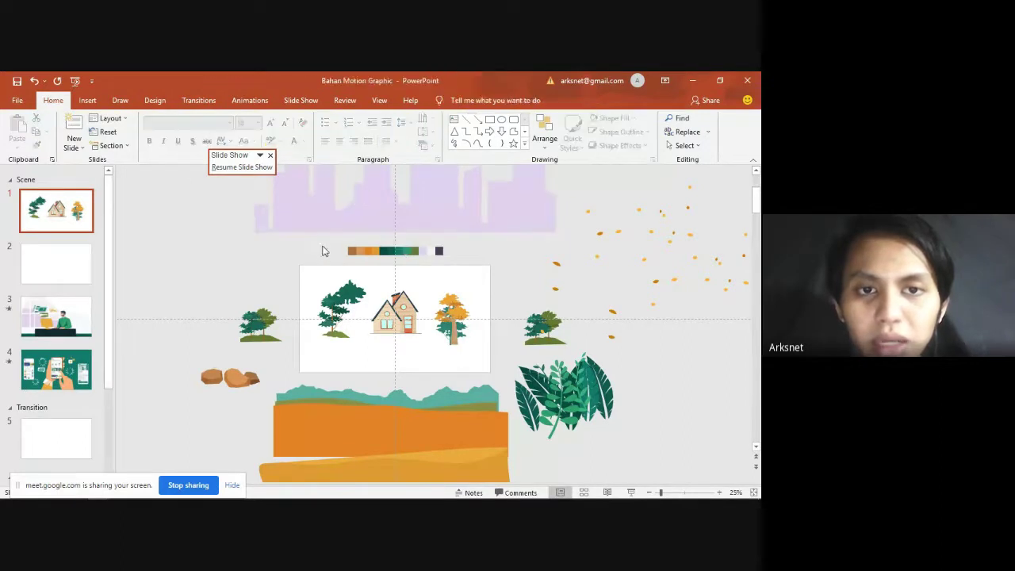
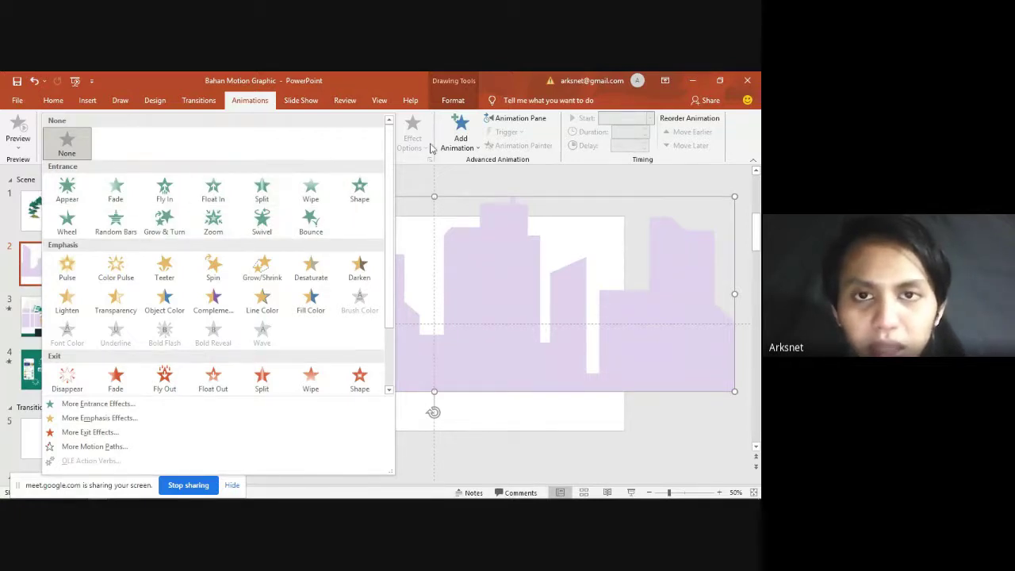
Step: Bring up the full entrance-effects list for the skyline, moved clear of the slide
{"action": "left_click", "coordinate": [456, 139]}
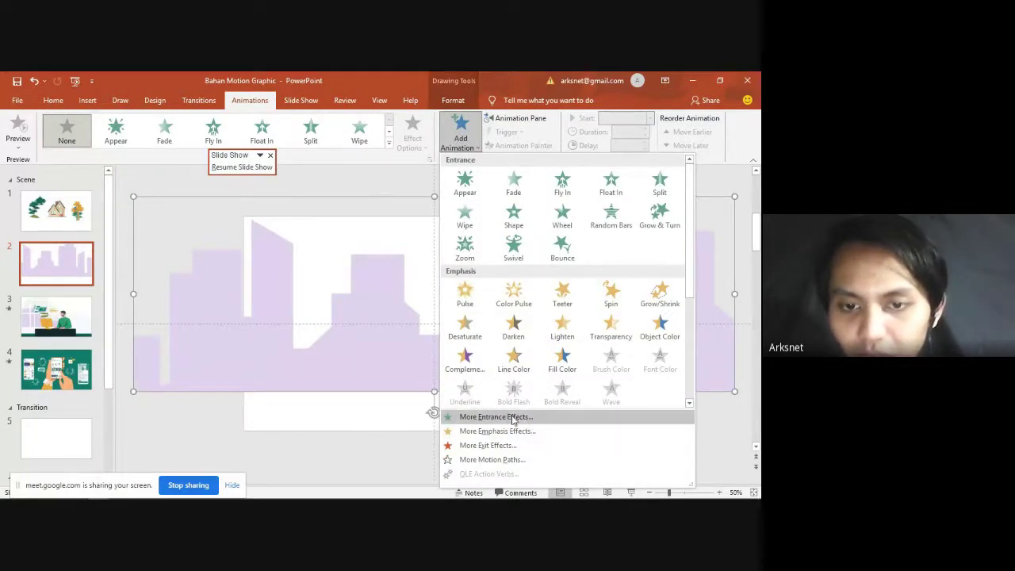
{"action": "left_click", "coordinate": [512, 418]}
{"action": "left_click_drag", "start_coordinate": [356, 162], "coordinate": [527, 165]}
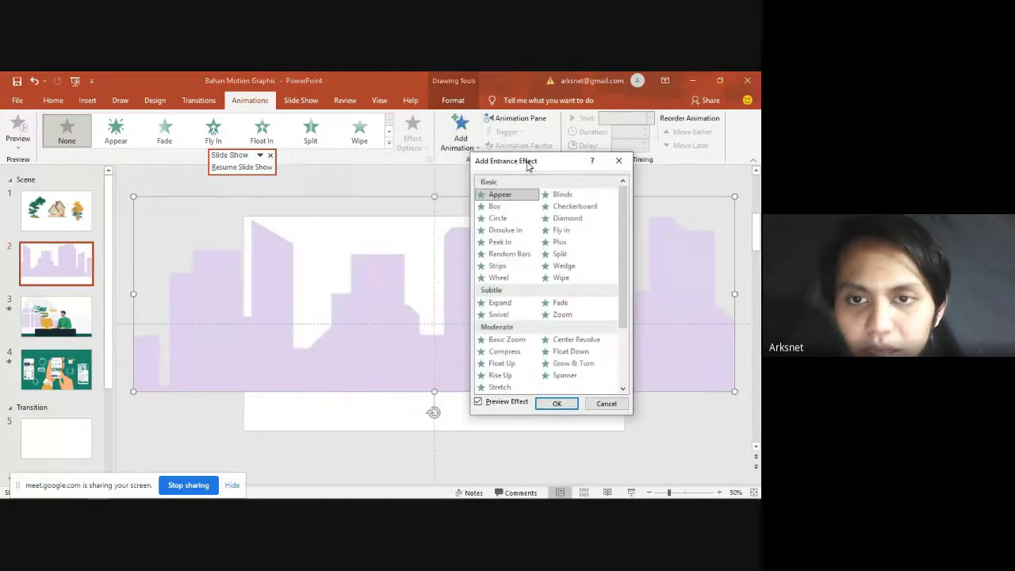
{"action": "scroll", "coordinate": [621, 296], "scroll_direction": "down", "scroll_amount": 2}
{"action": "scroll", "coordinate": [622, 269], "scroll_direction": "up", "scroll_amount": 2}
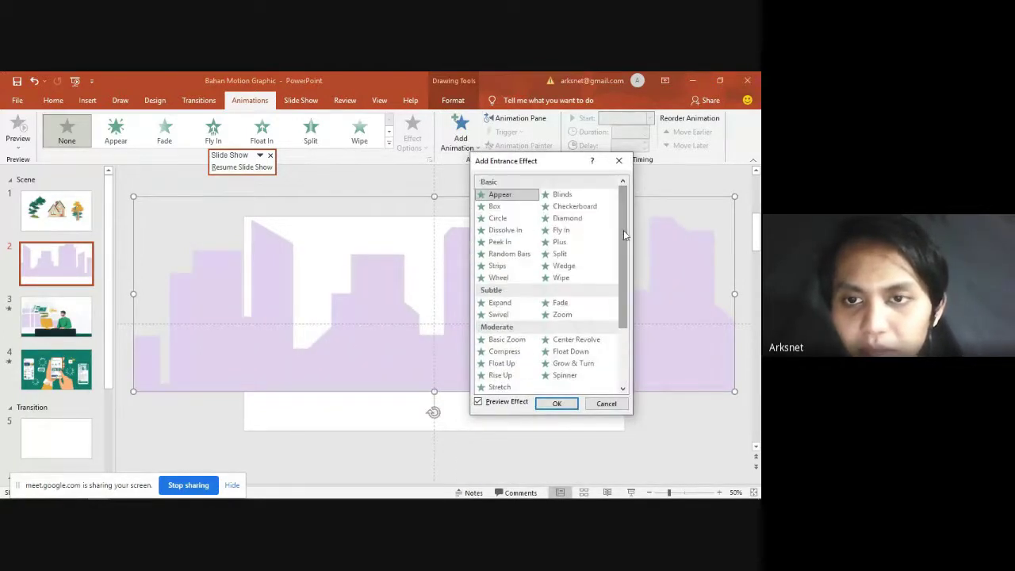
{"action": "scroll", "coordinate": [623, 235], "scroll_direction": "down", "scroll_amount": 2}
Step: Preview Rise Up, Bounce, Credits, Boomerang, Basic Swivel and Basic Zoom, then close without adding one
{"action": "left_click", "coordinate": [501, 291]}
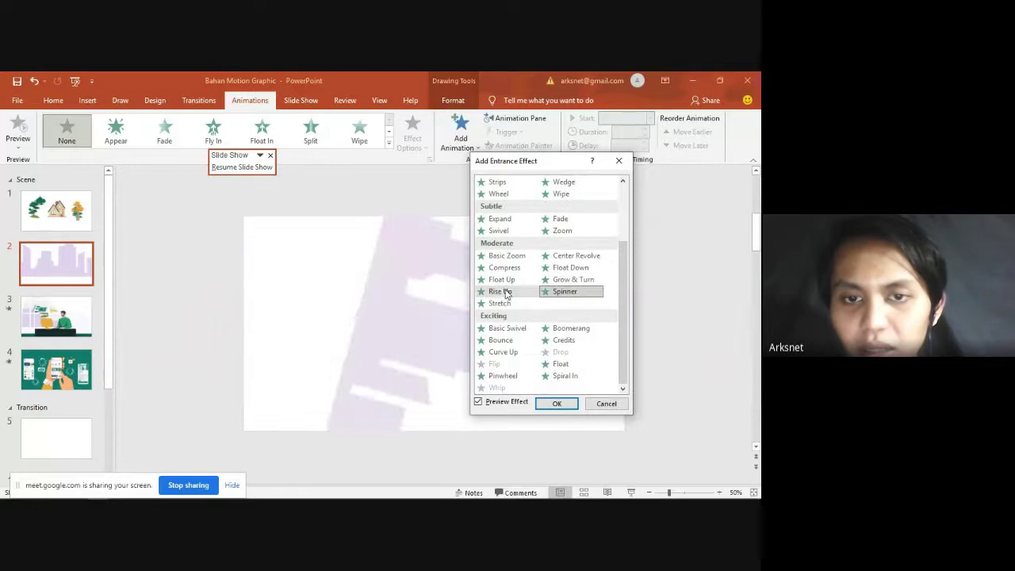
{"action": "left_click", "coordinate": [501, 339]}
{"action": "left_click", "coordinate": [574, 340]}
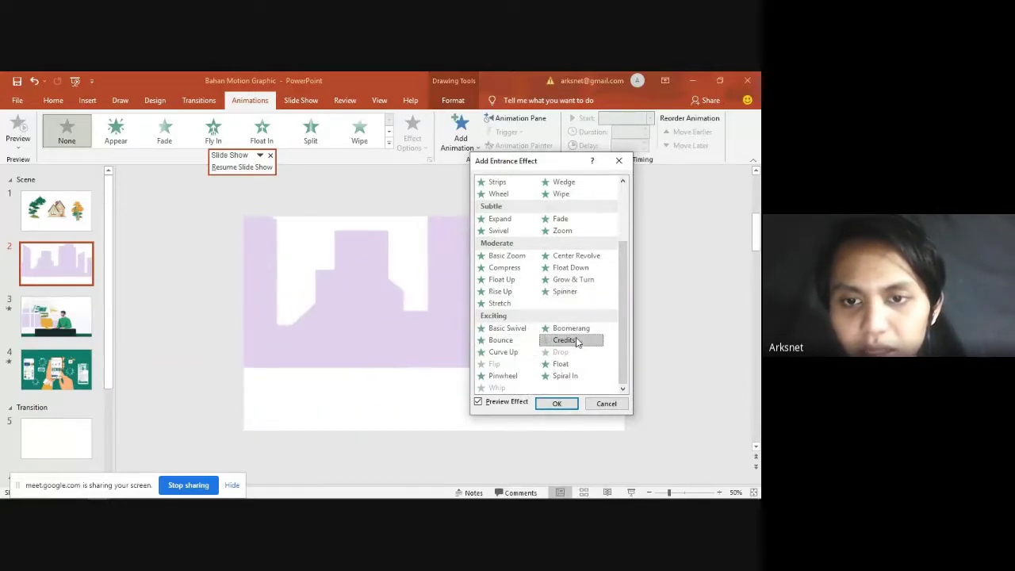
{"action": "left_click", "coordinate": [569, 327]}
{"action": "left_click", "coordinate": [506, 329]}
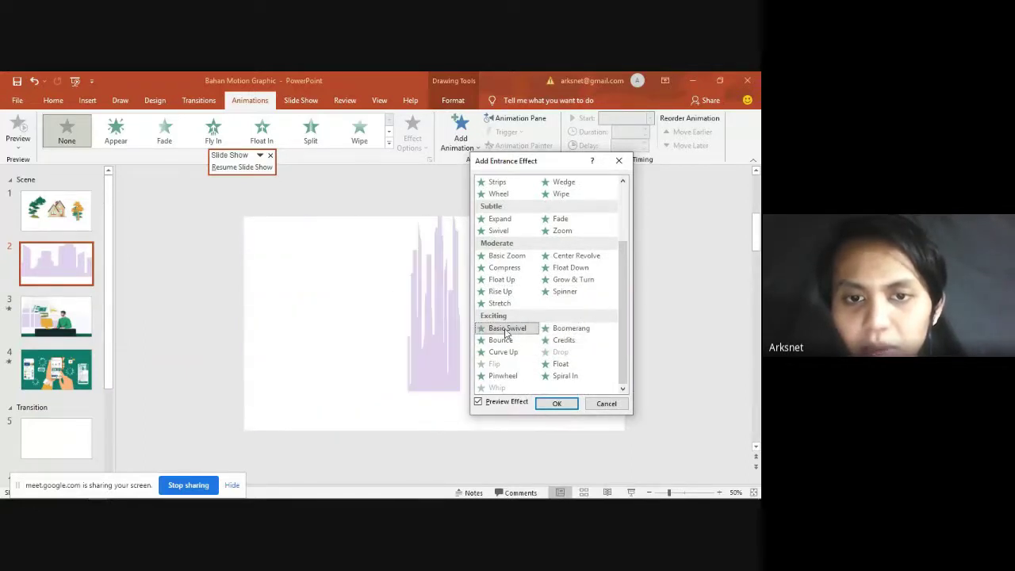
{"action": "left_click", "coordinate": [507, 255]}
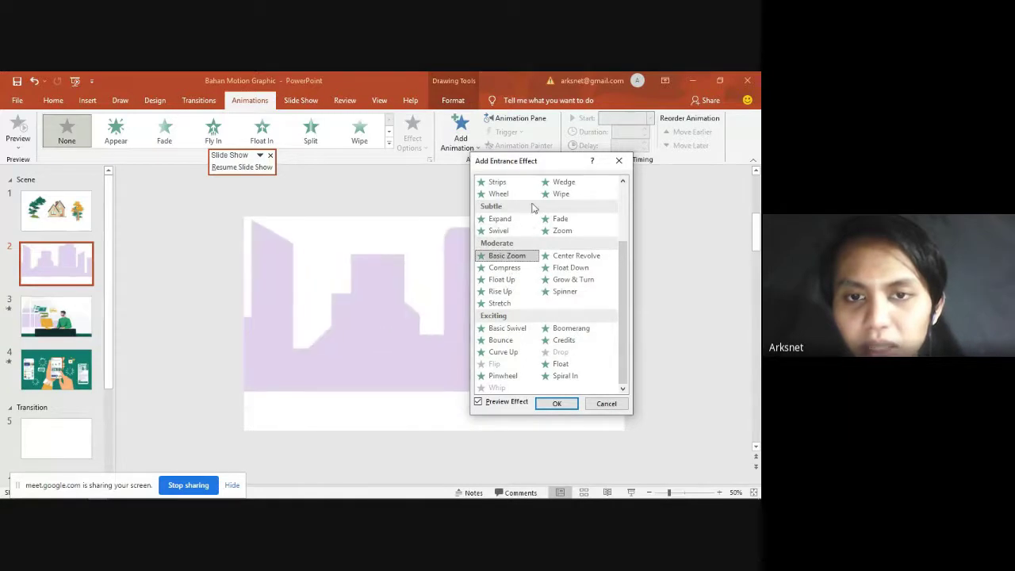
{"action": "left_click", "coordinate": [618, 160]}
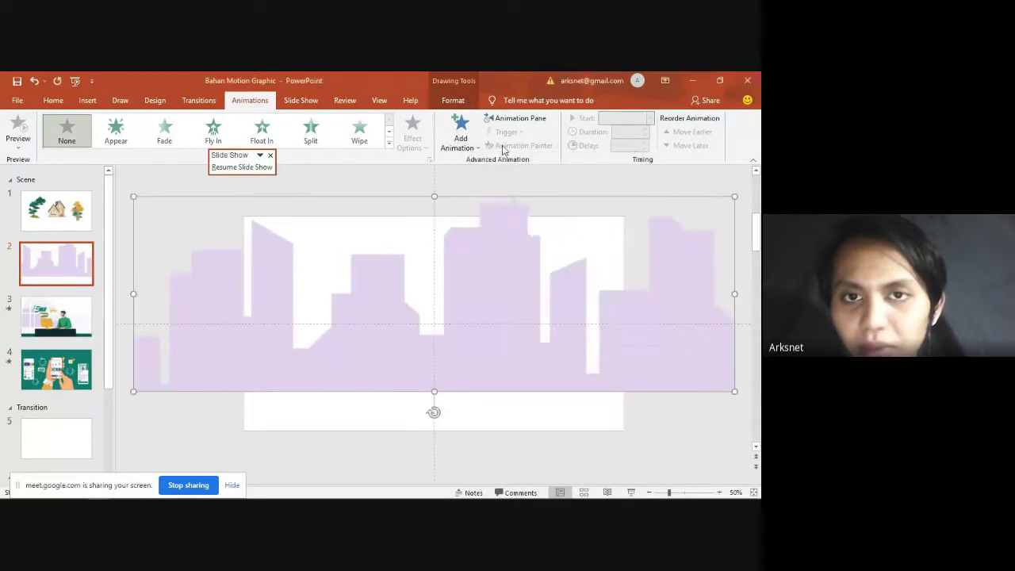
{"action": "left_click", "coordinate": [457, 140]}
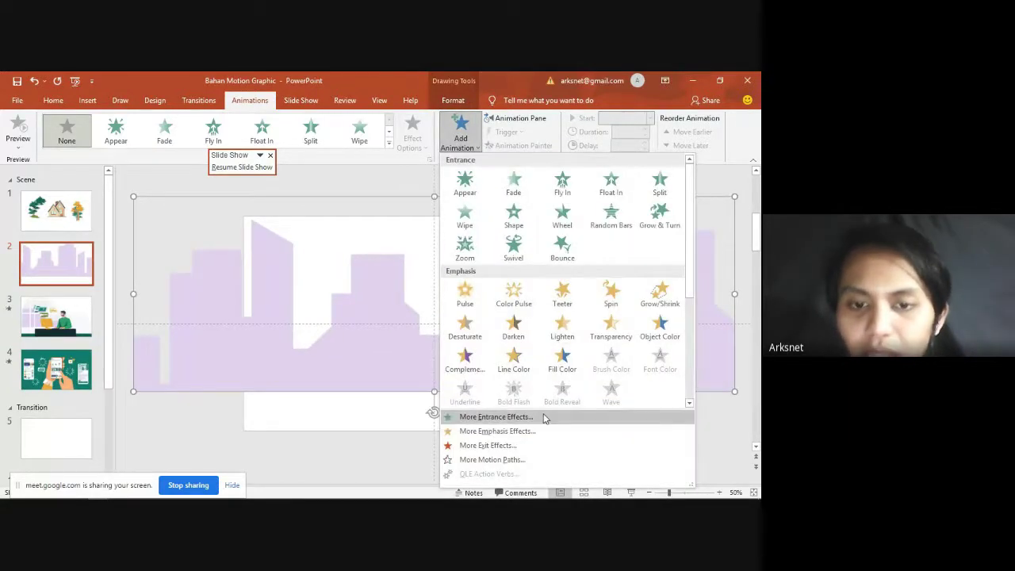
{"action": "left_click", "coordinate": [389, 145]}
{"action": "left_click", "coordinate": [466, 134]}
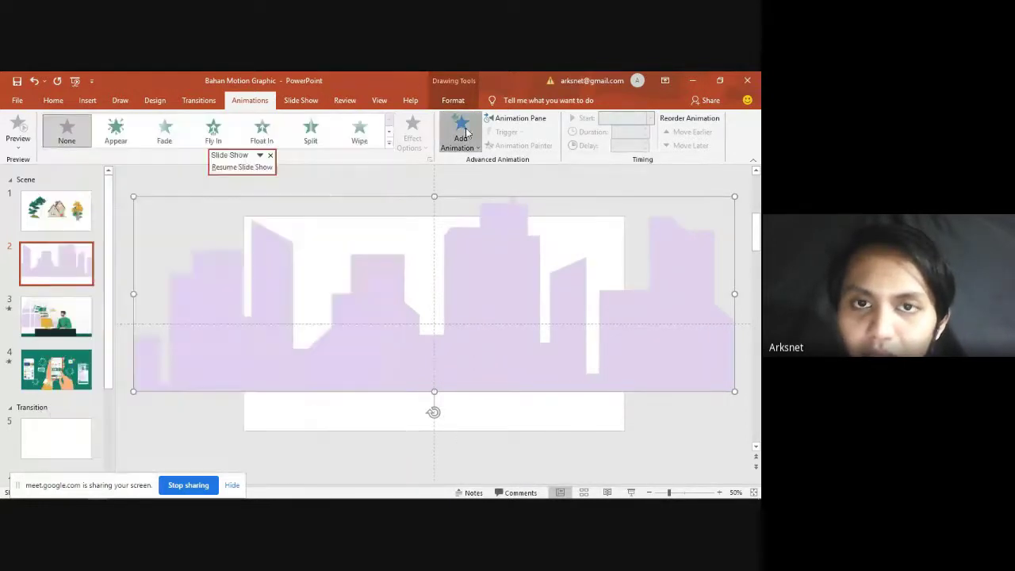
{"action": "left_click", "coordinate": [466, 133]}
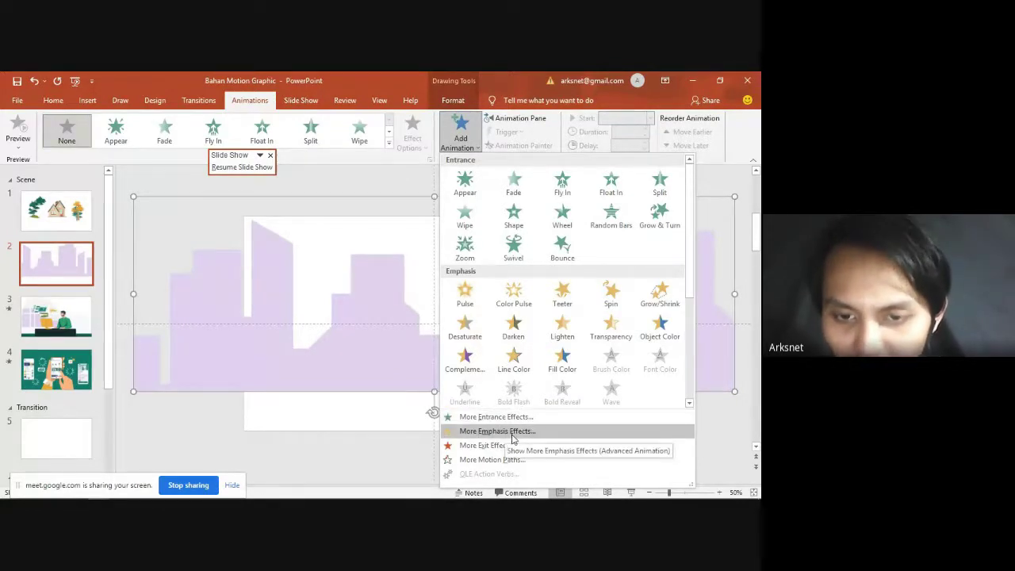
{"action": "left_click", "coordinate": [512, 437]}
{"action": "left_click_drag", "start_coordinate": [385, 165], "coordinate": [548, 182]}
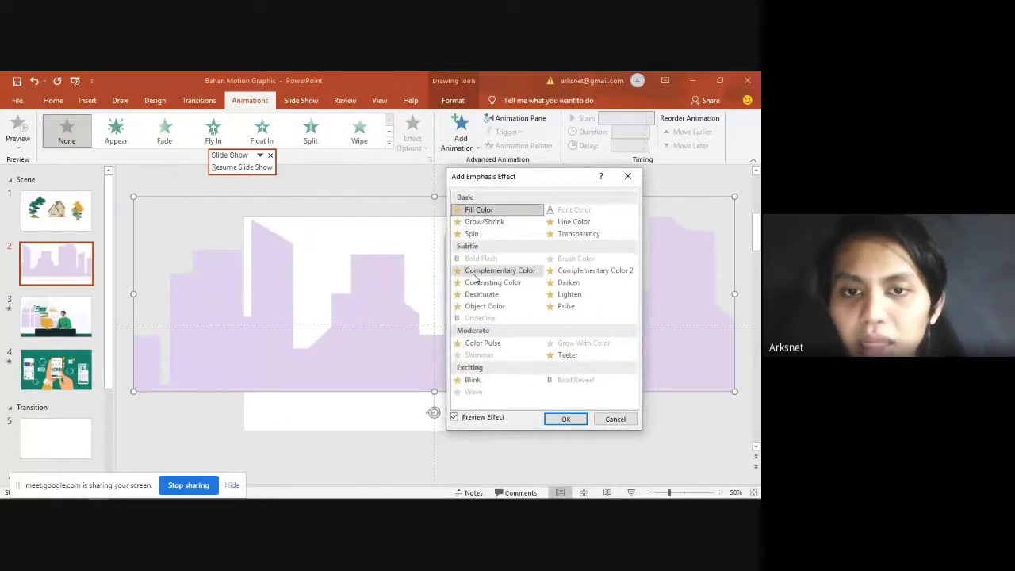
{"action": "left_click", "coordinate": [480, 236]}
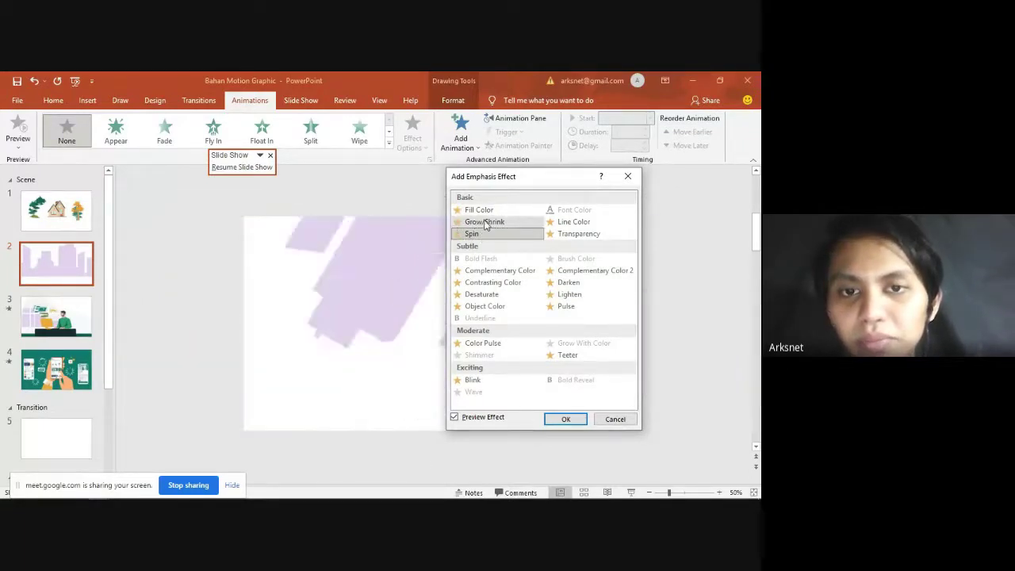
{"action": "left_click", "coordinate": [575, 234]}
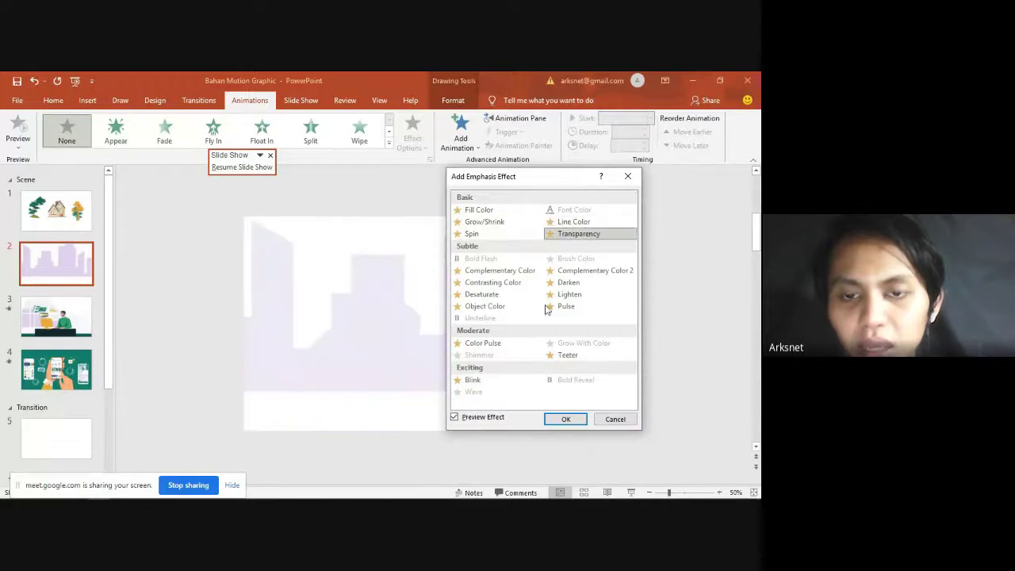
{"action": "left_click", "coordinate": [567, 355]}
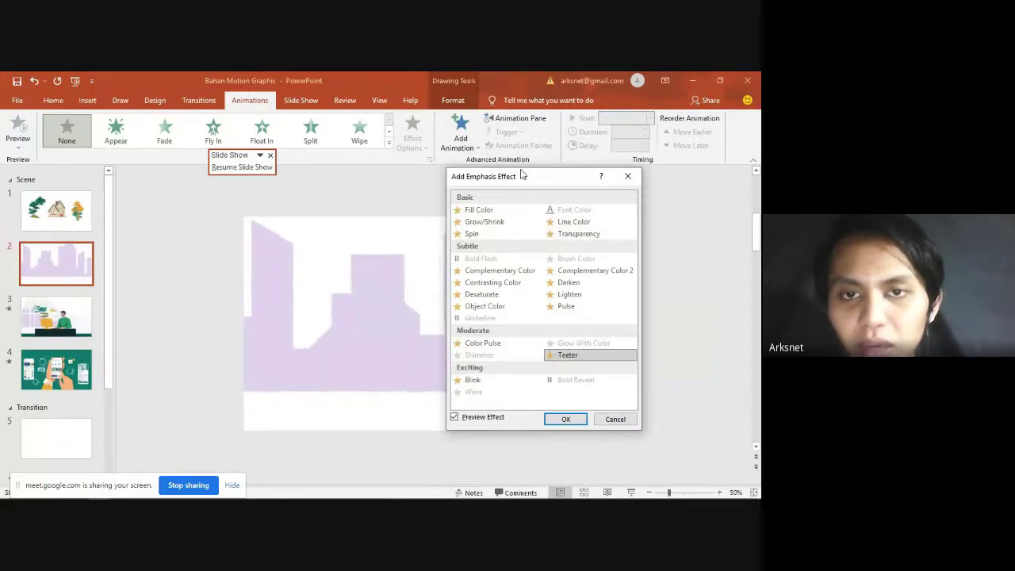
{"action": "left_click_drag", "start_coordinate": [550, 188], "coordinate": [641, 179]}
{"action": "left_click", "coordinate": [567, 199]}
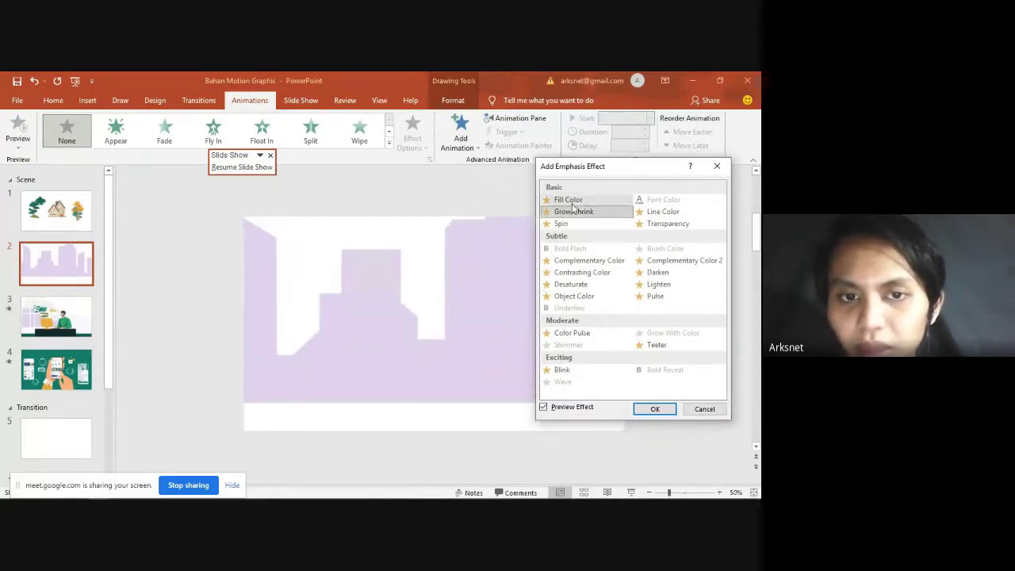
{"action": "left_click", "coordinate": [567, 223]}
{"action": "left_click", "coordinate": [654, 408]}
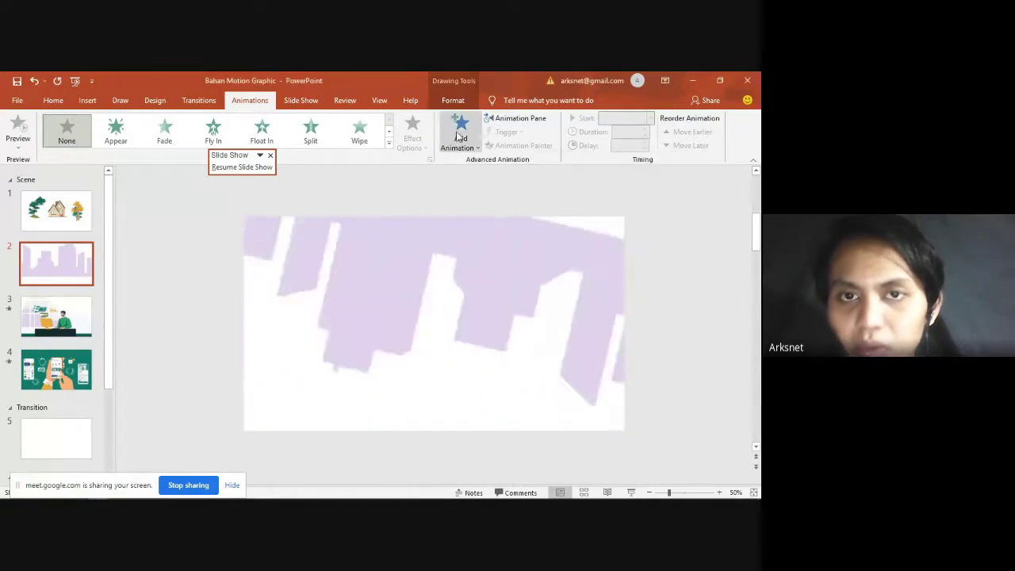
{"action": "left_click", "coordinate": [460, 135]}
{"action": "key", "text": "Escape"}
{"action": "key", "text": "alt+Tab"}
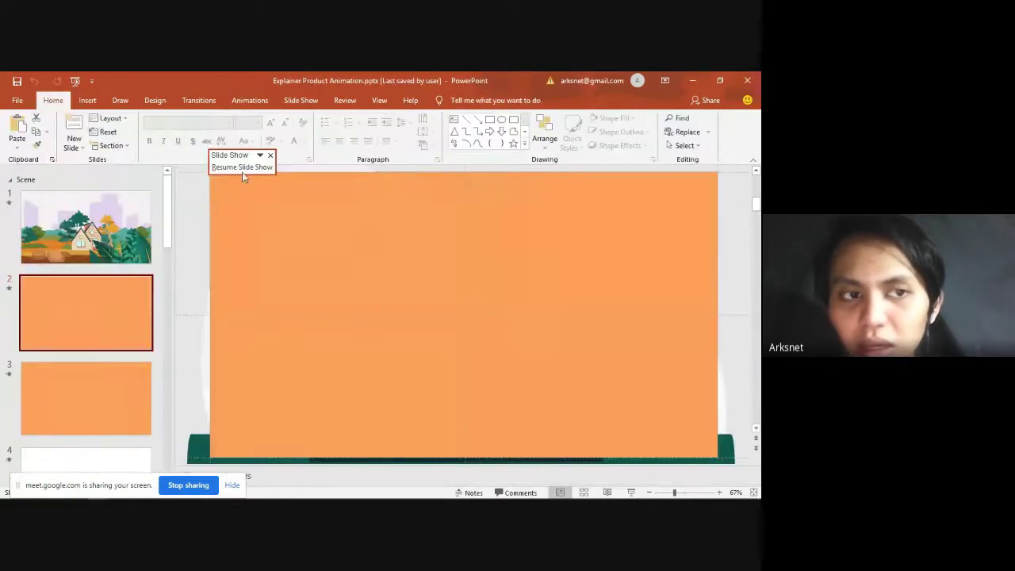
{"action": "left_click", "coordinate": [123, 211]}
{"action": "left_click", "coordinate": [250, 99]}
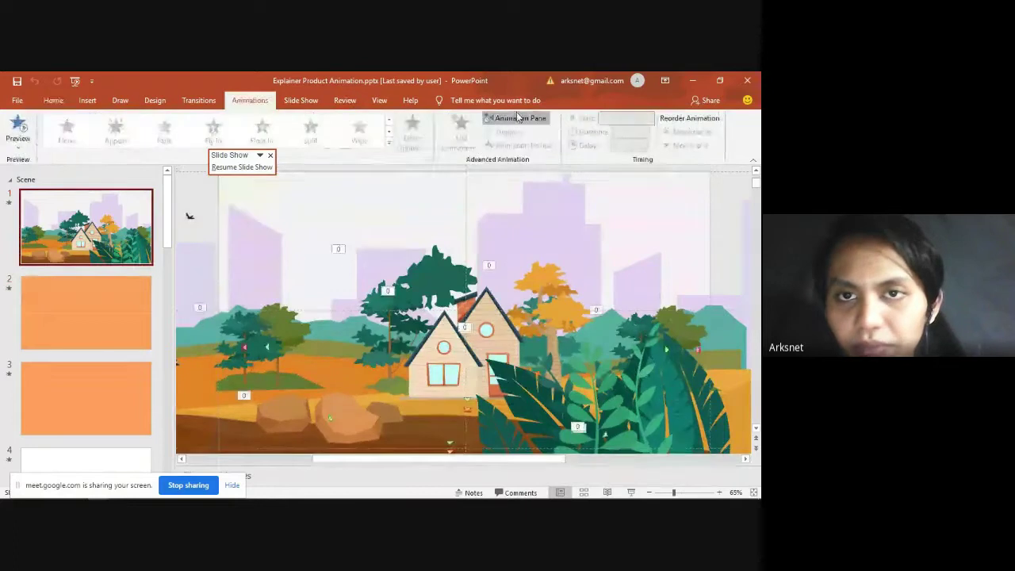
{"action": "left_click", "coordinate": [515, 117]}
{"action": "left_click", "coordinate": [662, 199]}
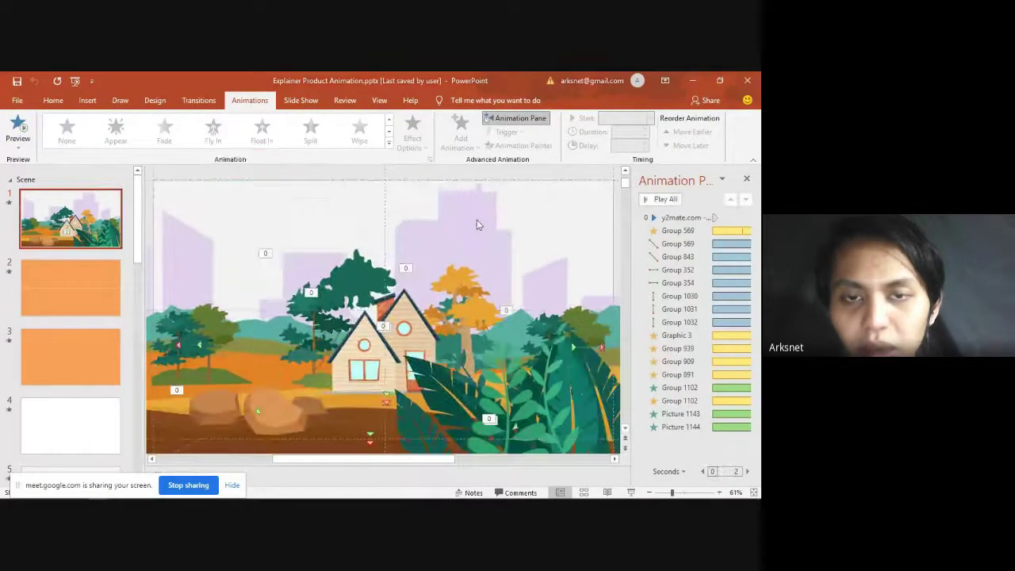
{"action": "key", "text": "alt+Tab"}
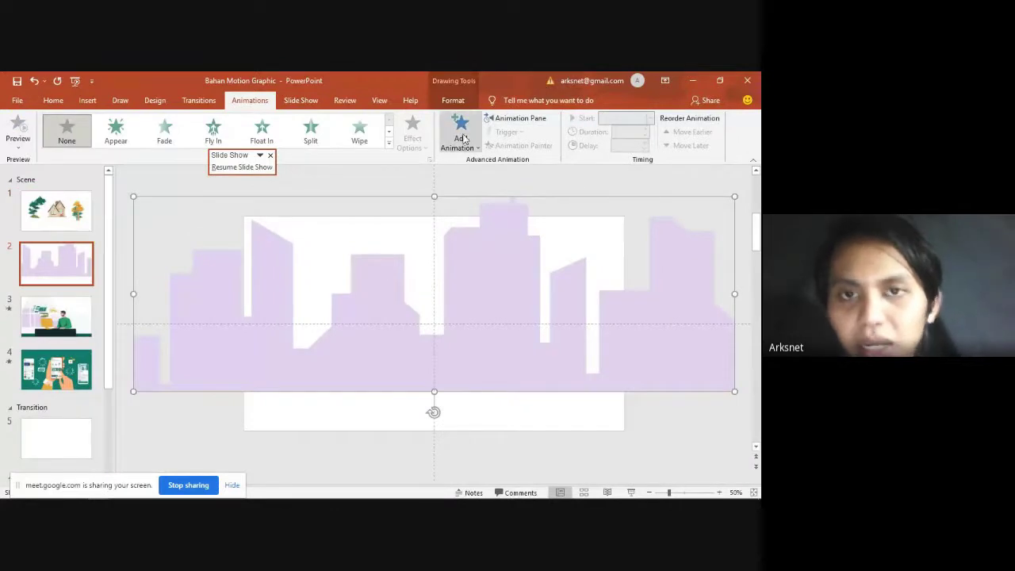
Step: Preview, then apply the Grow/Shrink emphasis from More Emphasis Effects to the lilac skyline
{"action": "left_click", "coordinate": [461, 138]}
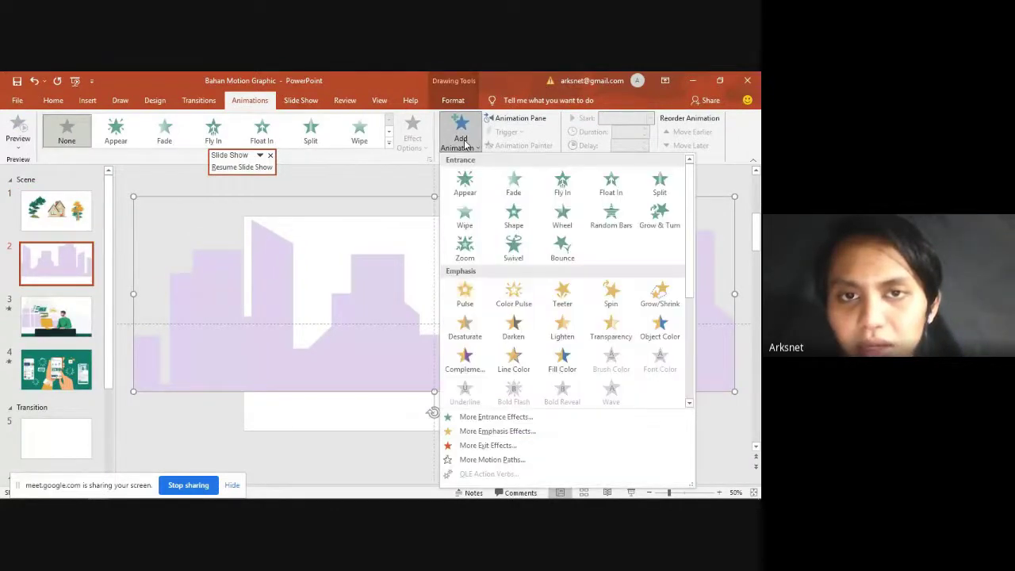
{"action": "left_click", "coordinate": [532, 432]}
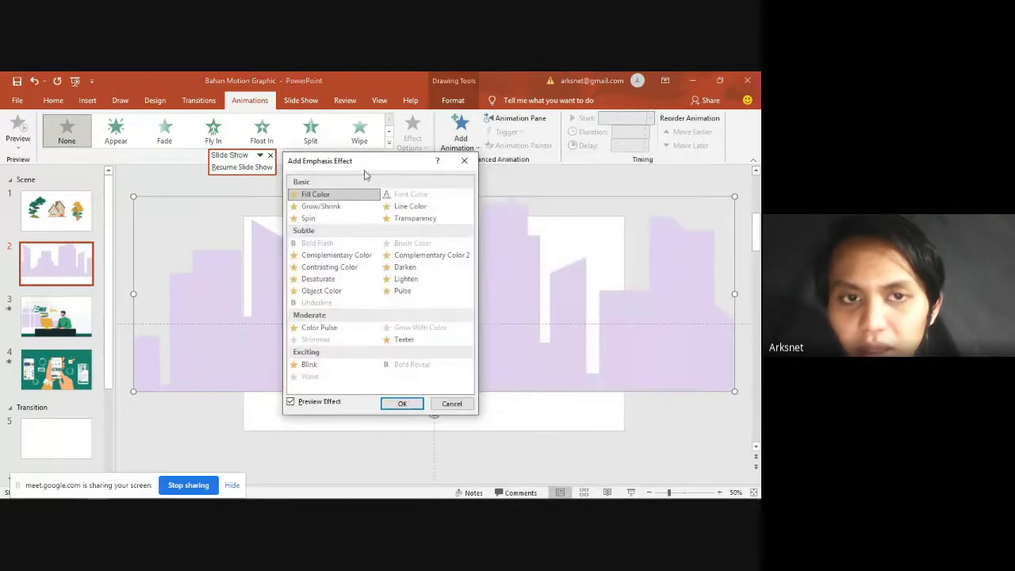
{"action": "left_click_drag", "start_coordinate": [365, 166], "coordinate": [559, 172]}
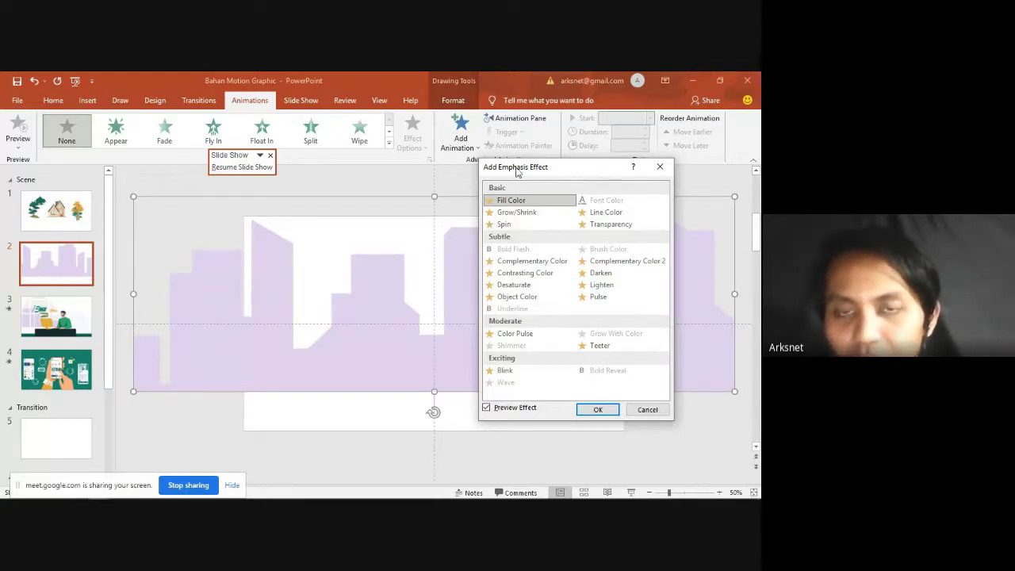
{"action": "left_click", "coordinate": [524, 214]}
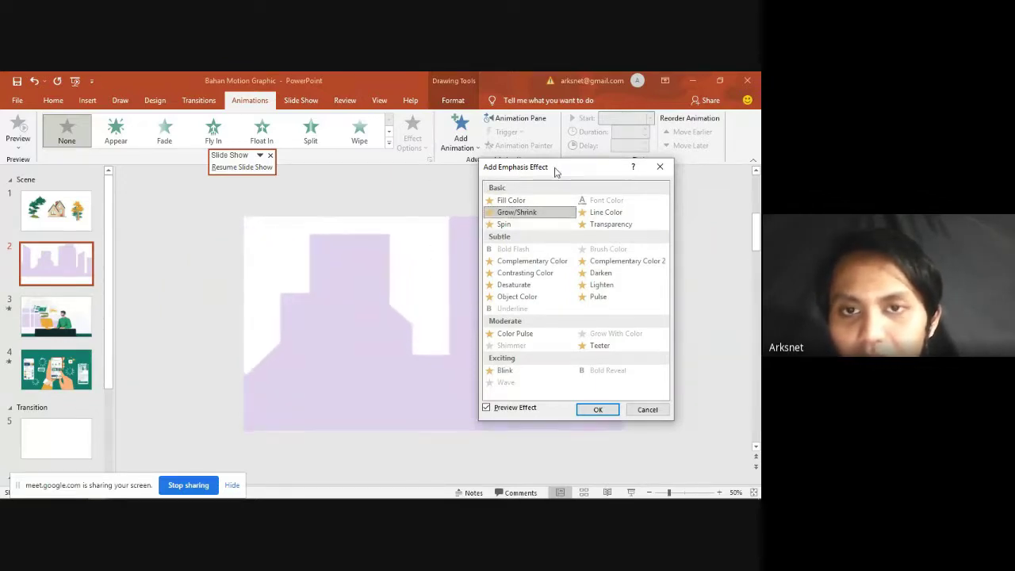
{"action": "left_click_drag", "start_coordinate": [555, 172], "coordinate": [608, 170]}
{"action": "left_click", "coordinate": [571, 211]}
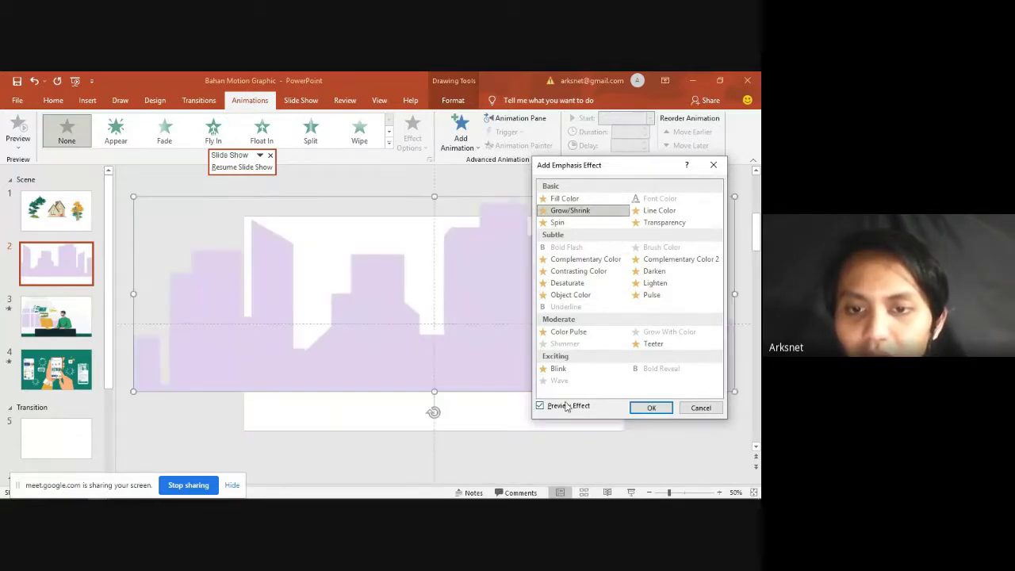
{"action": "left_click", "coordinate": [575, 211]}
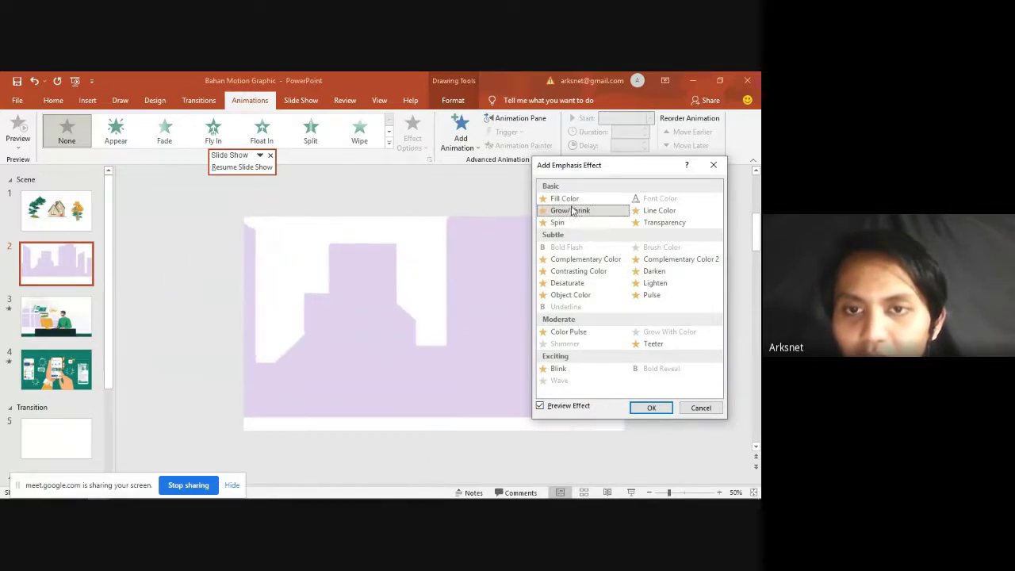
{"action": "left_click", "coordinate": [539, 406]}
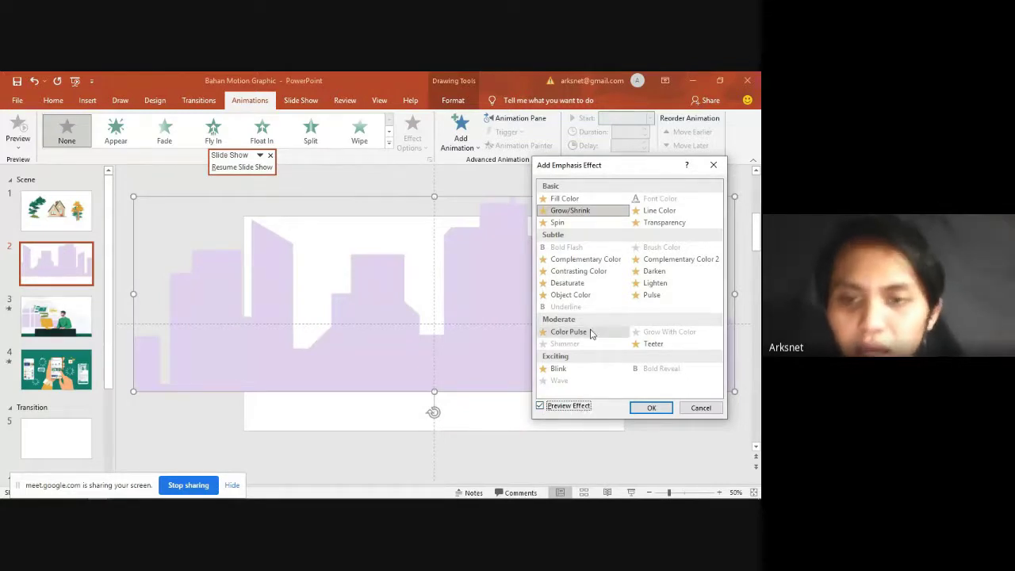
{"action": "left_click", "coordinate": [585, 211]}
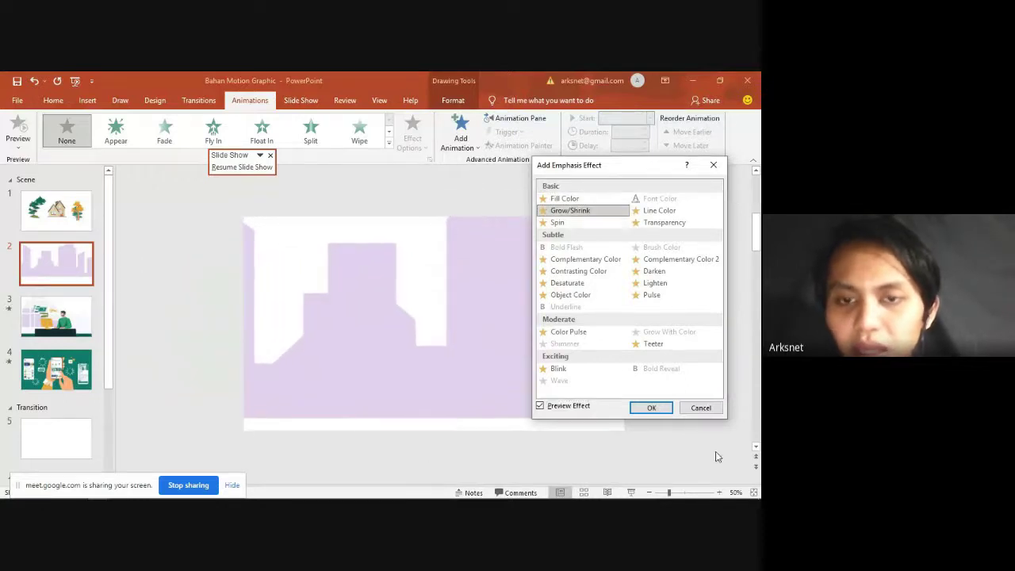
{"action": "left_click", "coordinate": [651, 407]}
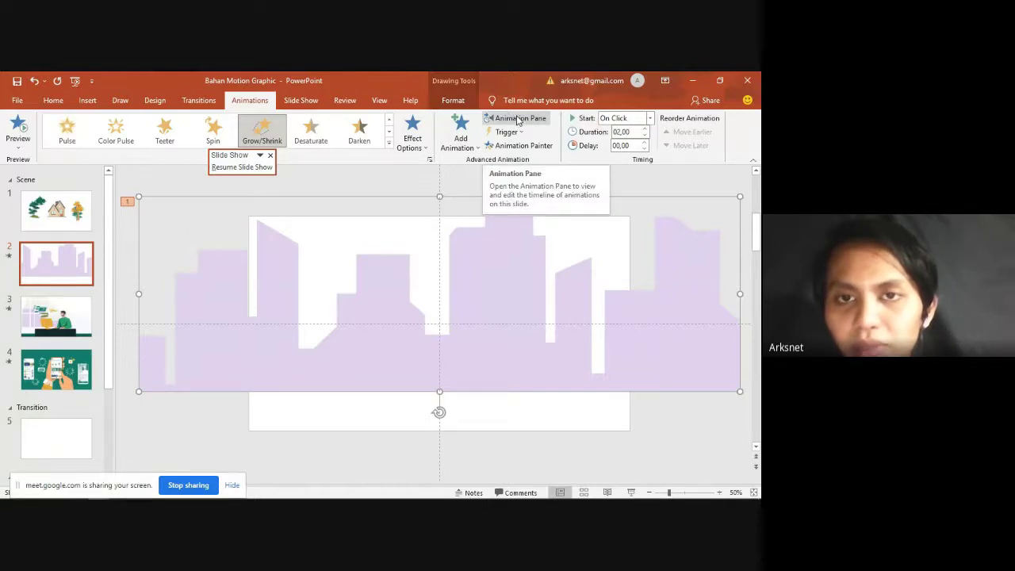
Step: Show the Animation Pane and shorten Graphic 3's timing bar to 1.6 seconds
{"action": "left_click", "coordinate": [517, 120]}
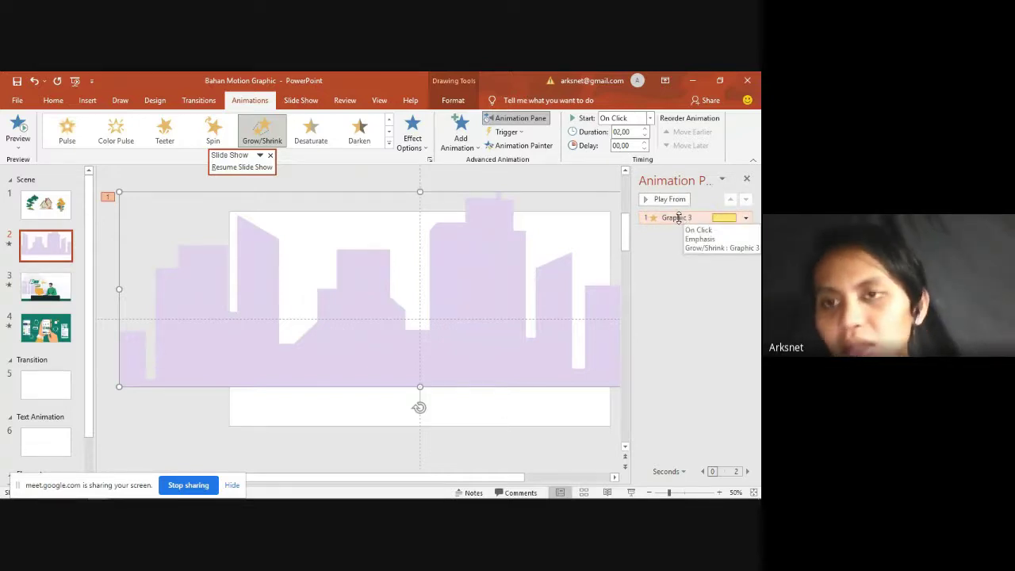
{"action": "left_click", "coordinate": [724, 217]}
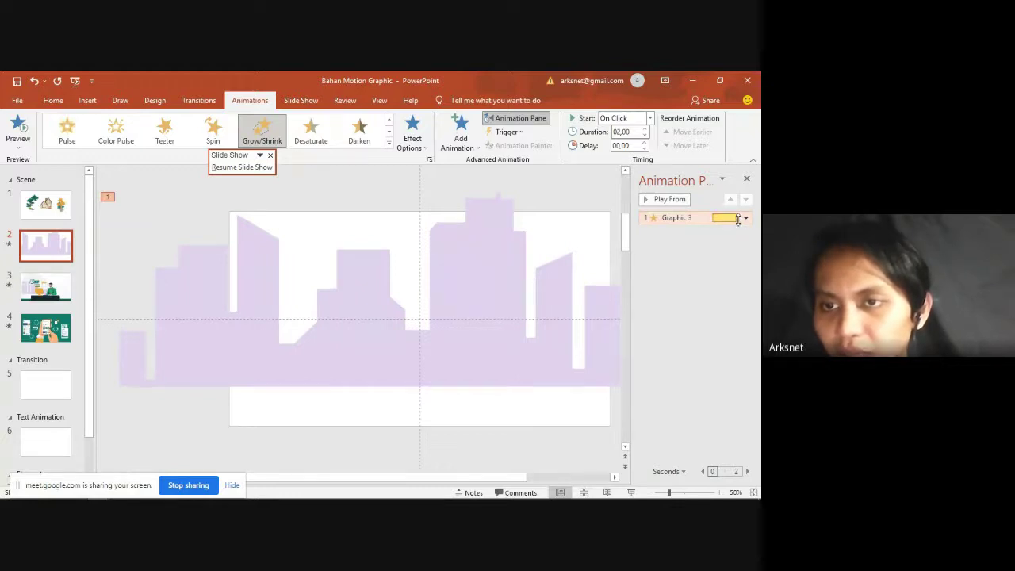
{"action": "left_click_drag", "start_coordinate": [736, 217], "coordinate": [731, 217]}
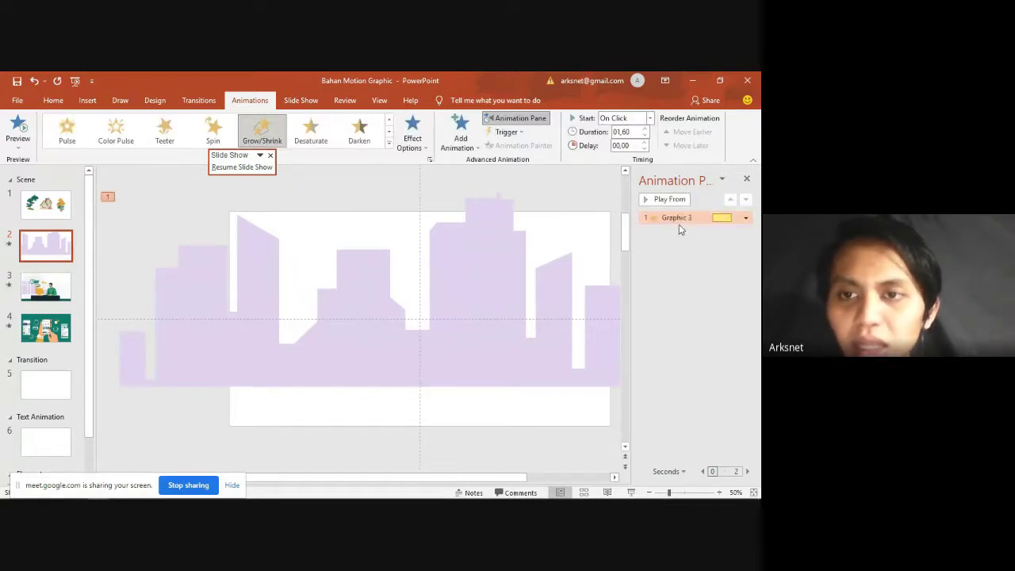
Step: Set the skyline's Grow/Shrink size to a custom 80% and preview it
{"action": "double_click", "coordinate": [676, 217]}
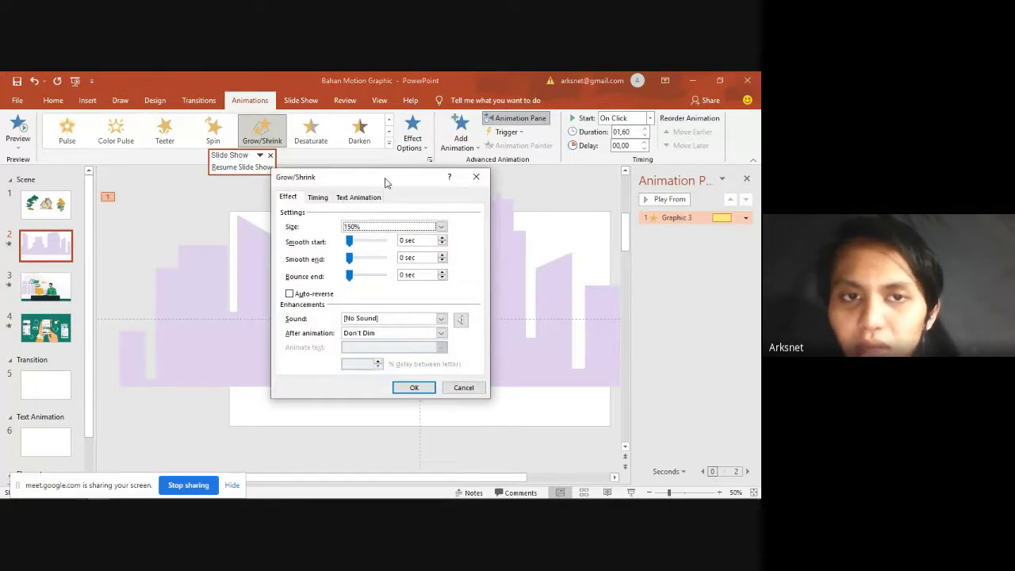
{"action": "left_click_drag", "start_coordinate": [386, 183], "coordinate": [423, 191]}
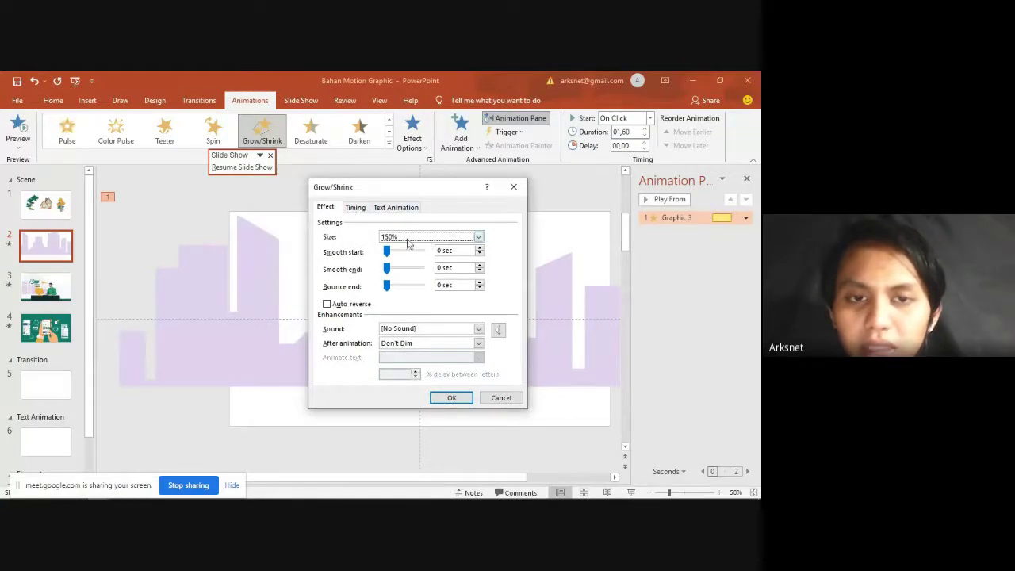
{"action": "left_click", "coordinate": [407, 237]}
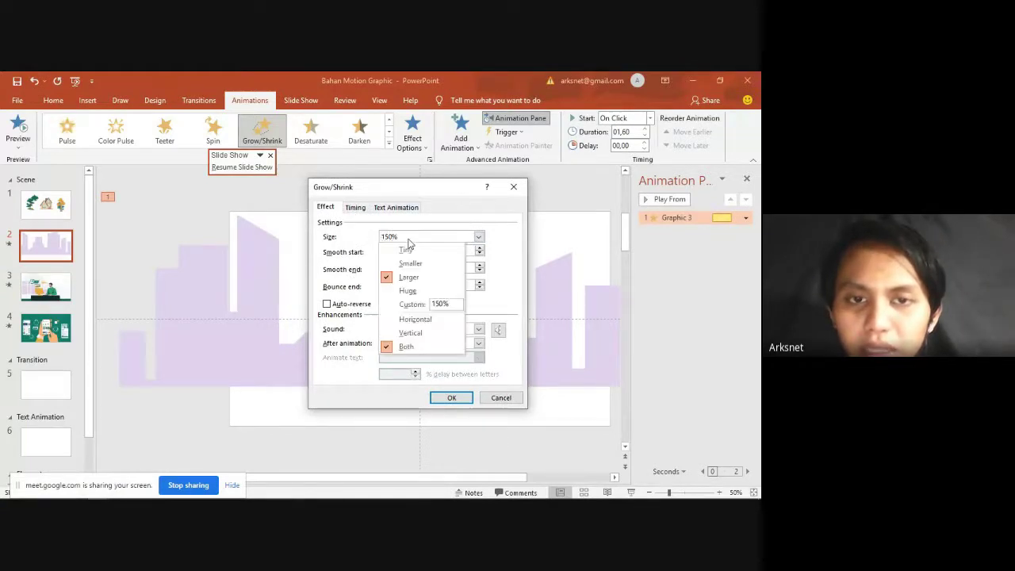
{"action": "left_click", "coordinate": [441, 304]}
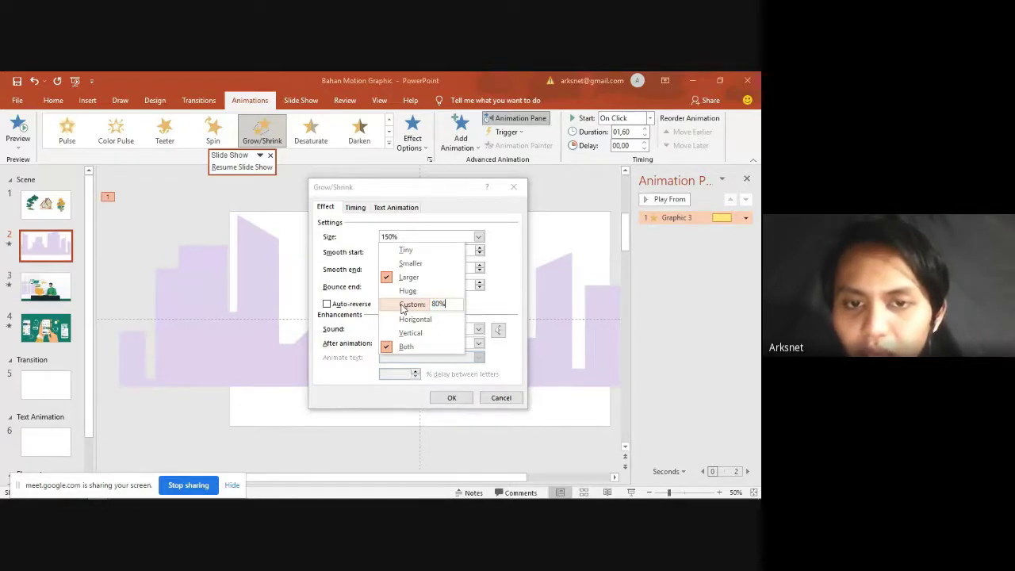
{"action": "left_click", "coordinate": [401, 306]}
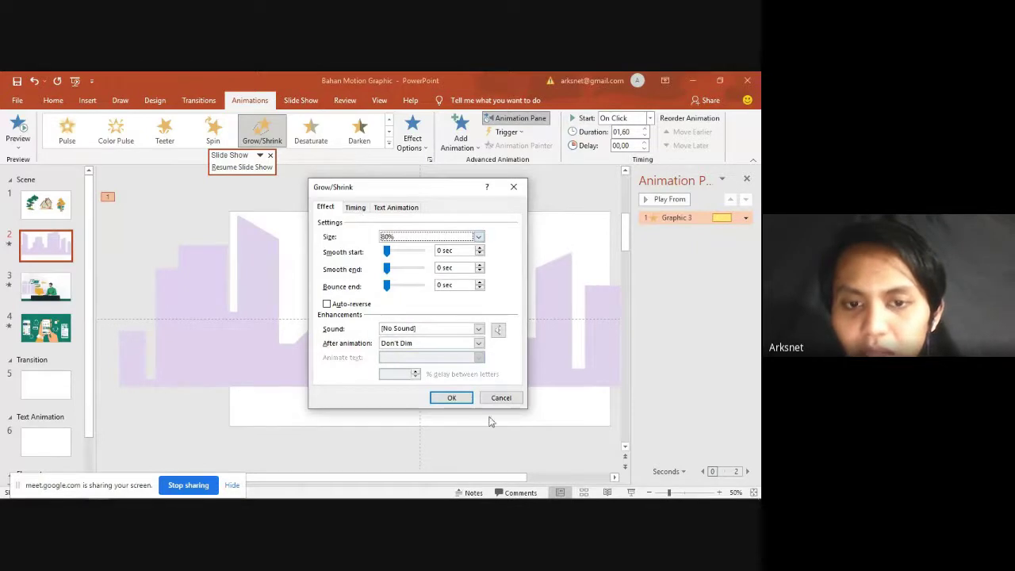
{"action": "left_click", "coordinate": [451, 397]}
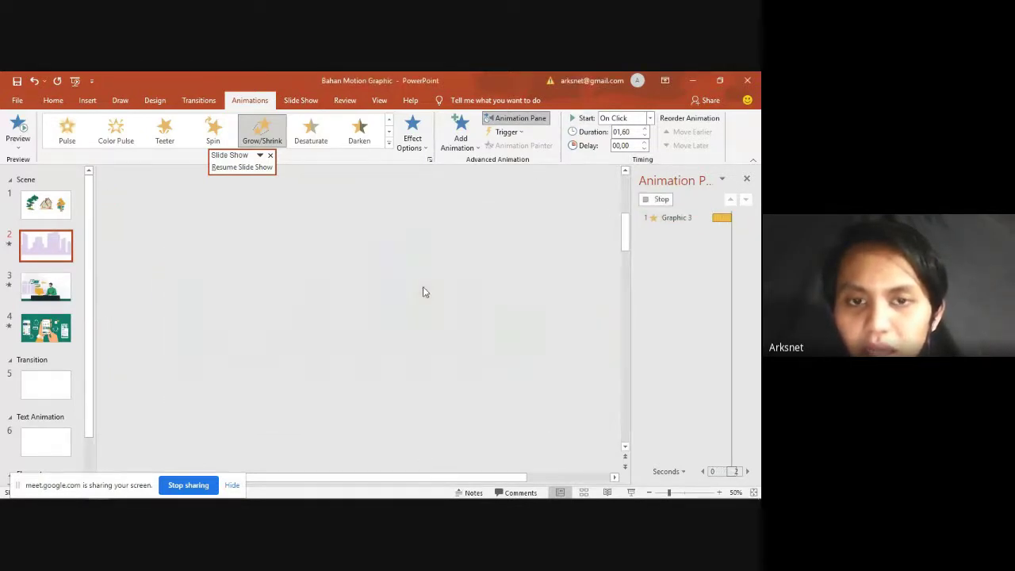
Step: Enable Auto-reverse on the skyline's 80% Grow/Shrink effect, keeping the 80% size
{"action": "double_click", "coordinate": [674, 217]}
{"action": "left_click_drag", "start_coordinate": [379, 189], "coordinate": [490, 190]}
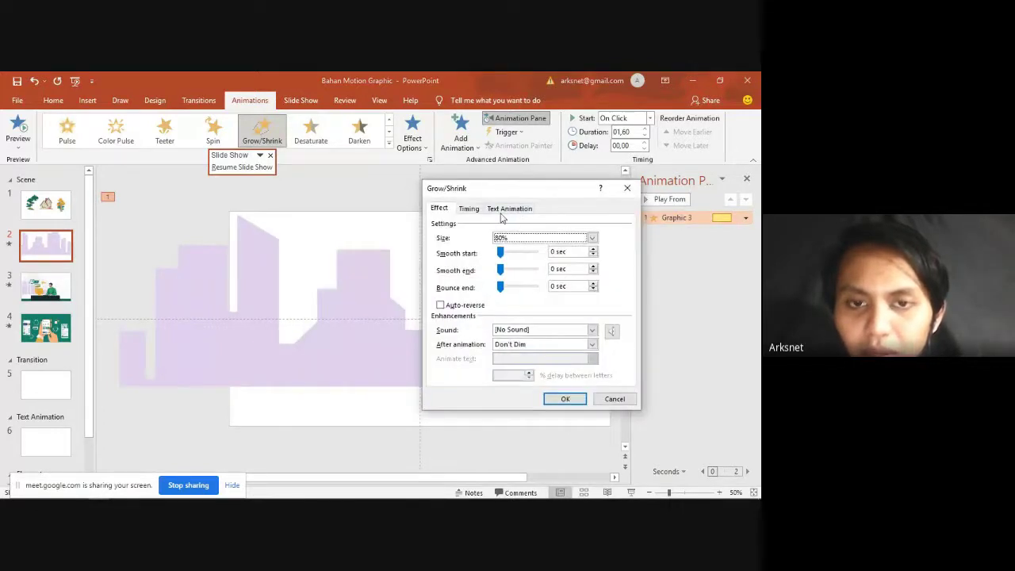
{"action": "left_click", "coordinate": [516, 241]}
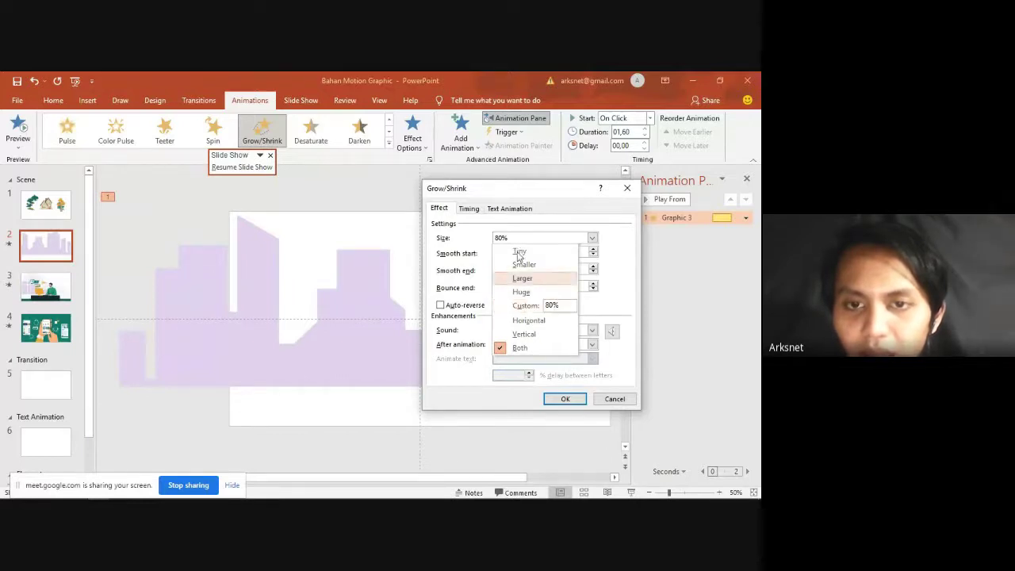
{"action": "left_click", "coordinate": [511, 238]}
{"action": "left_click", "coordinate": [511, 238]}
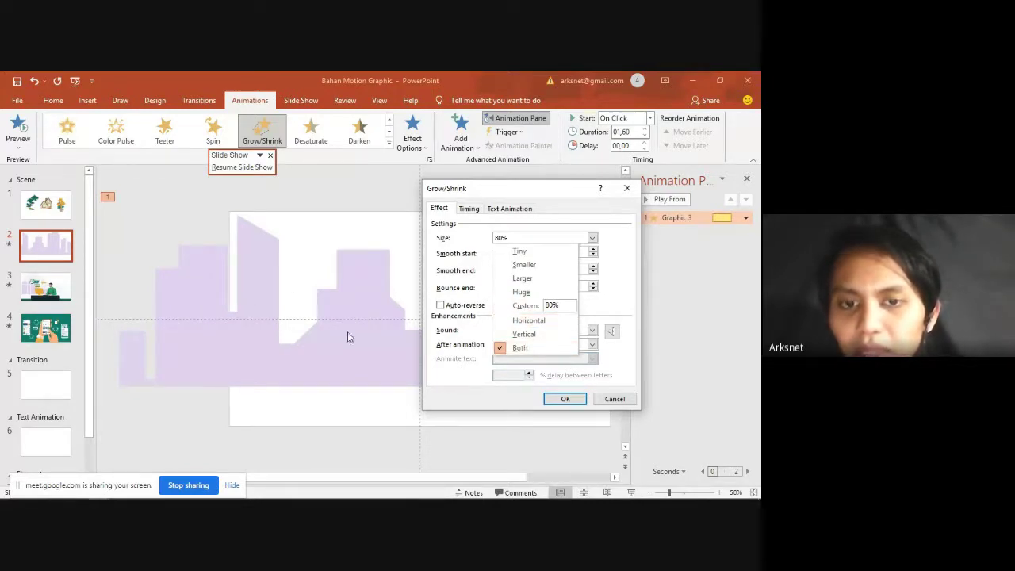
{"action": "left_click", "coordinate": [539, 334]}
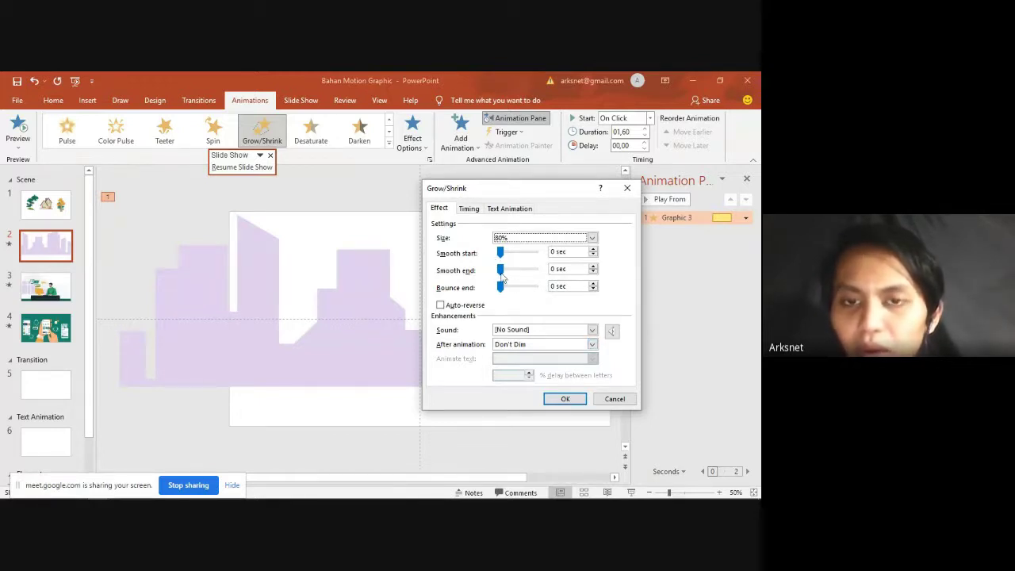
{"action": "left_click", "coordinate": [441, 306]}
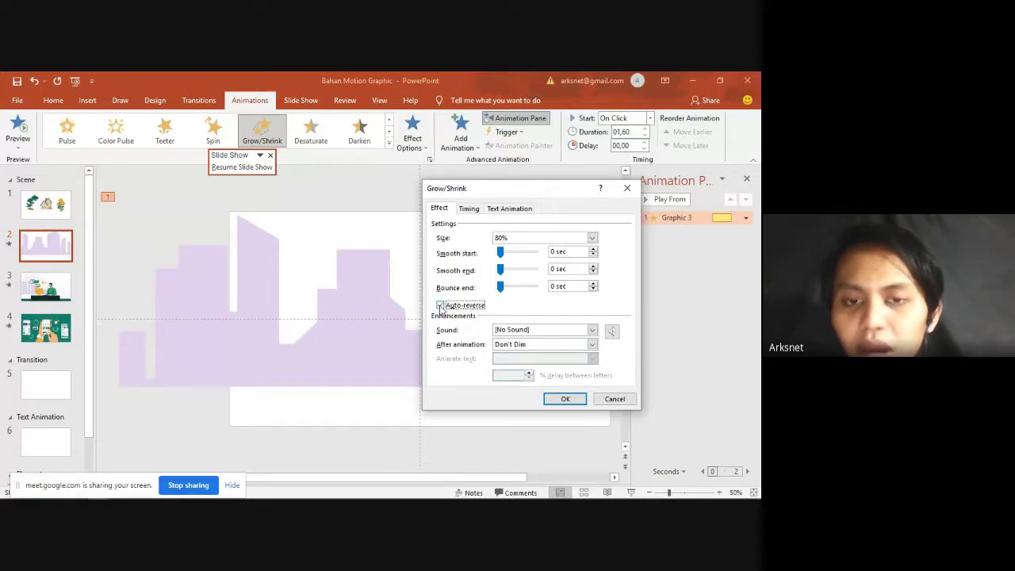
{"action": "left_click", "coordinate": [565, 400]}
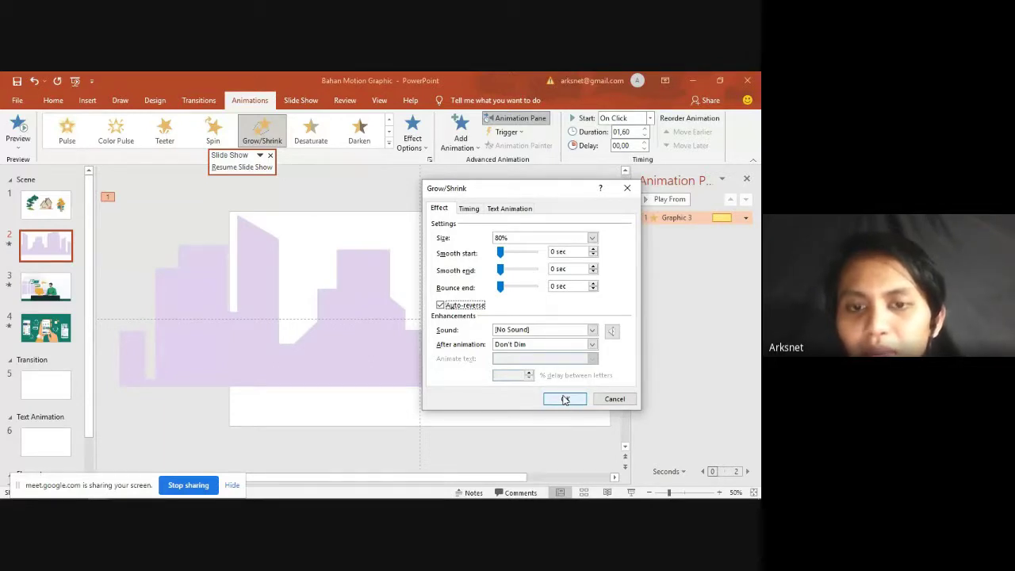
{"action": "left_click", "coordinate": [565, 399]}
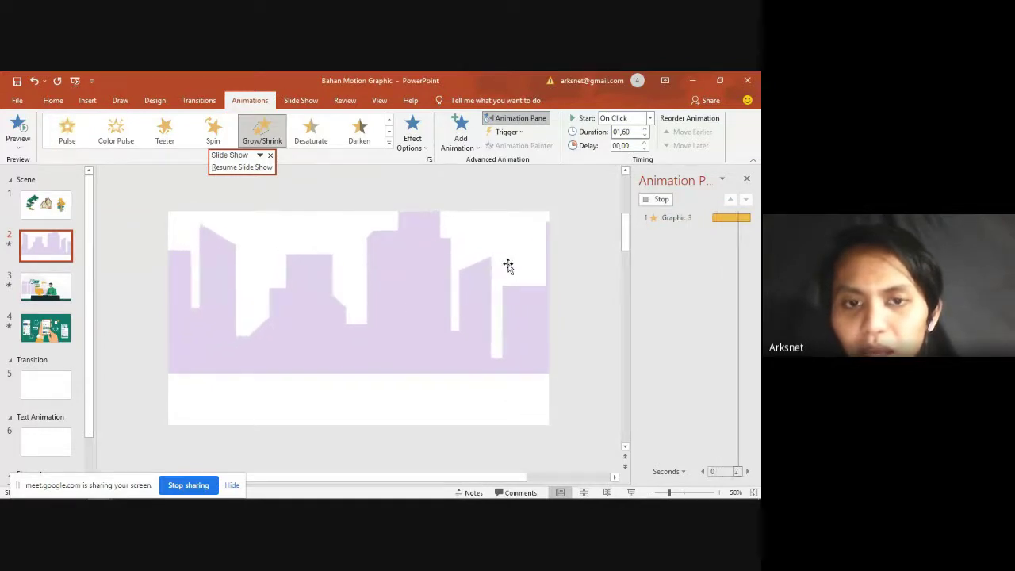
Step: Turn Auto-reverse off for Graphic 3's Grow/Shrink effect
{"action": "left_click", "coordinate": [688, 218]}
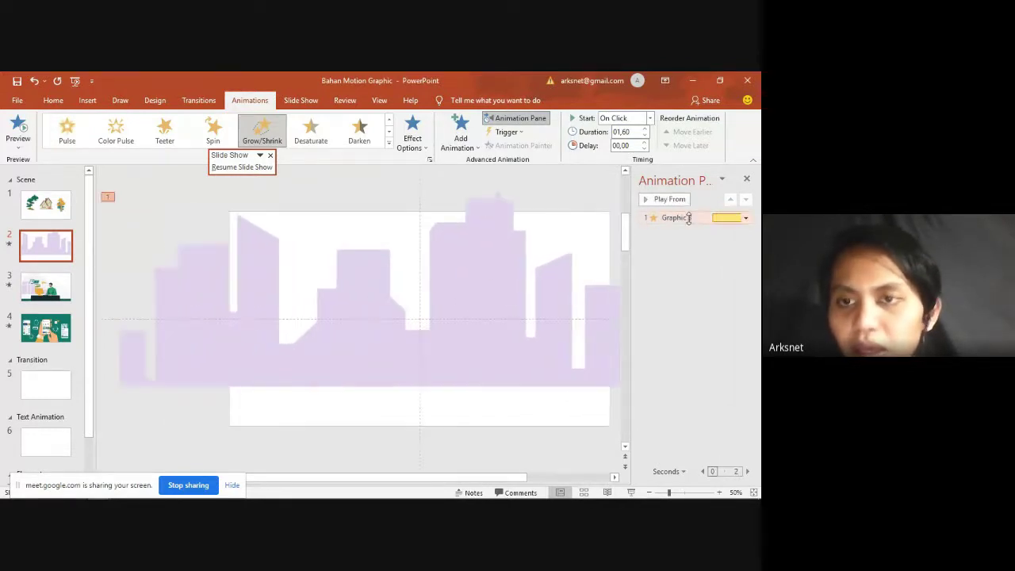
{"action": "double_click", "coordinate": [687, 218]}
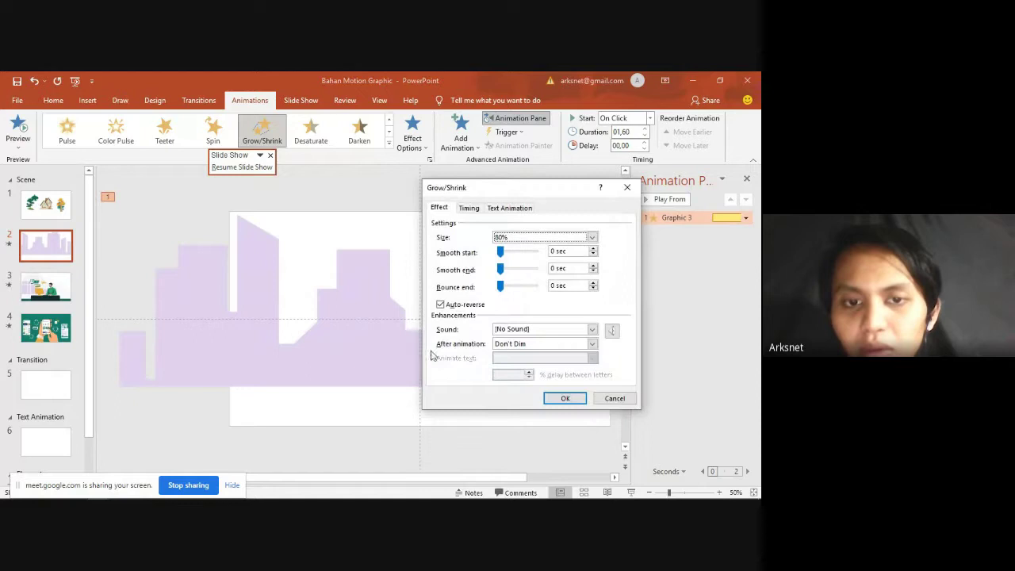
{"action": "left_click", "coordinate": [454, 306]}
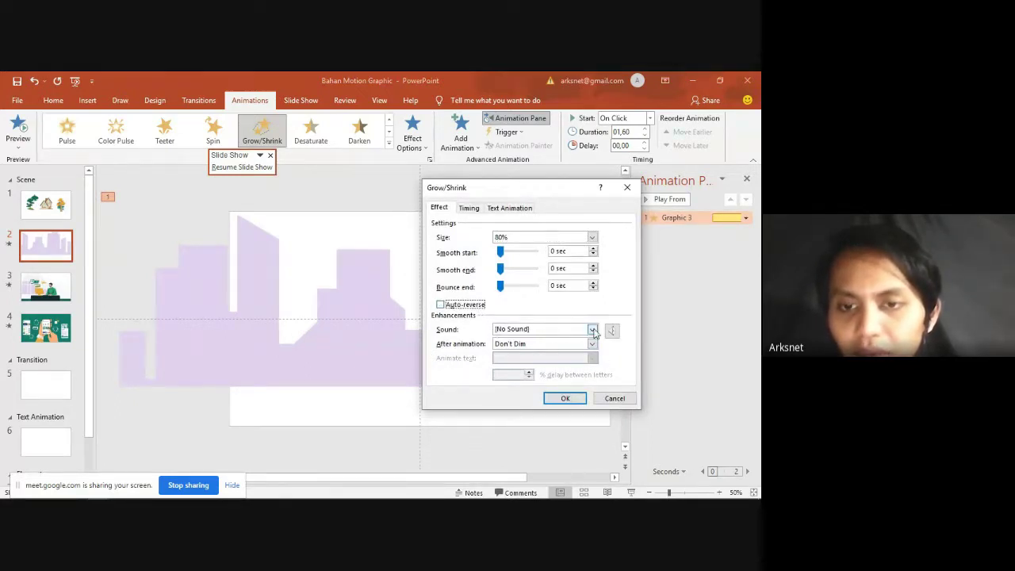
Step: Keep the animation starting On Click, then run slide 2 as a show and exit
{"action": "left_click", "coordinate": [459, 207]}
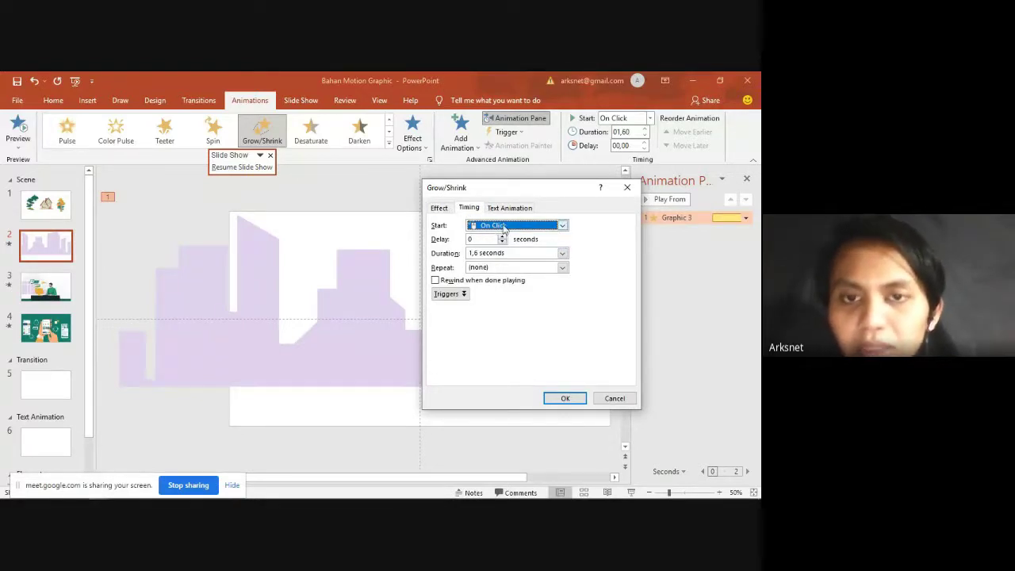
{"action": "left_click", "coordinate": [505, 227]}
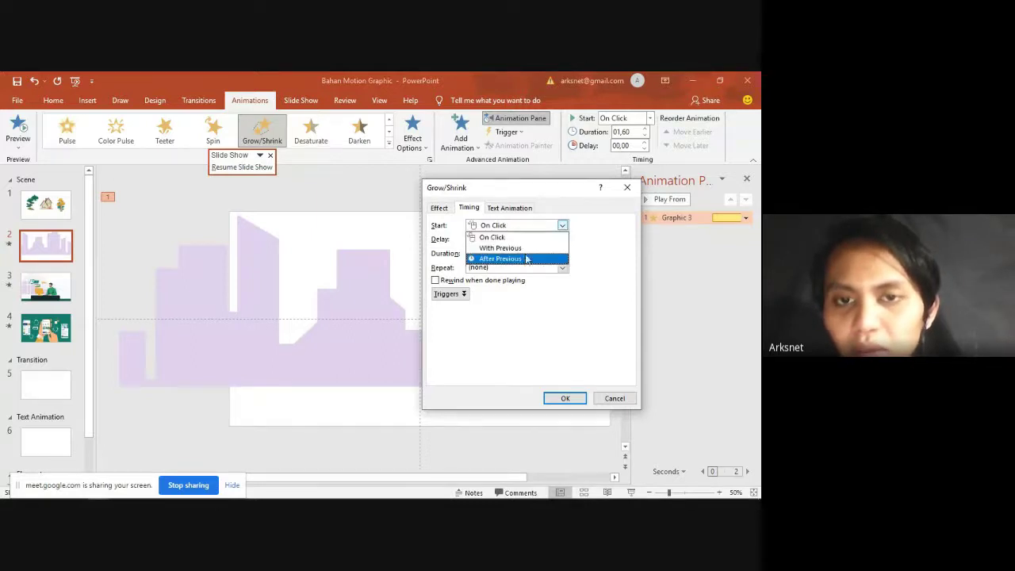
{"action": "left_click", "coordinate": [523, 237]}
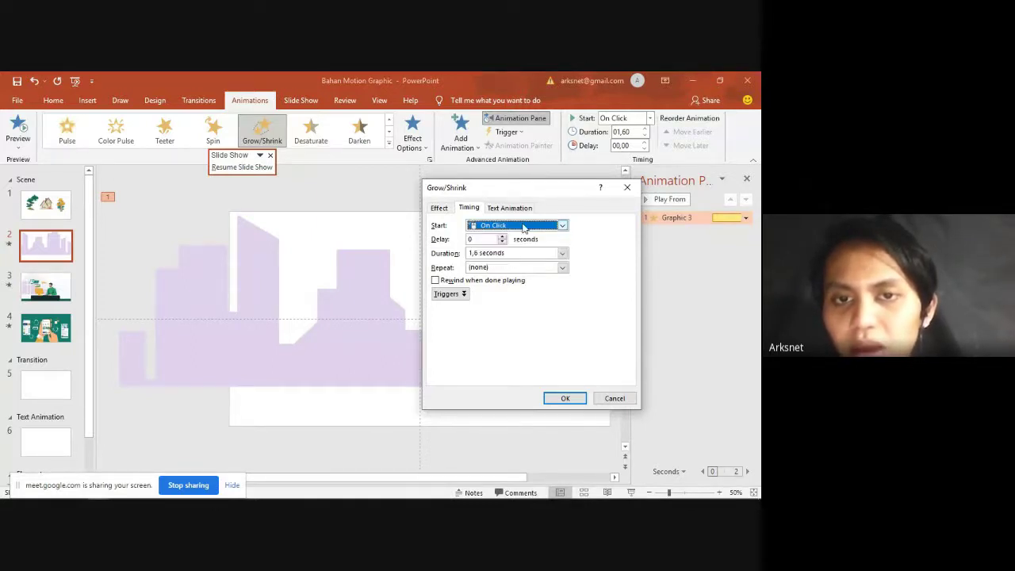
{"action": "left_click", "coordinate": [523, 227]}
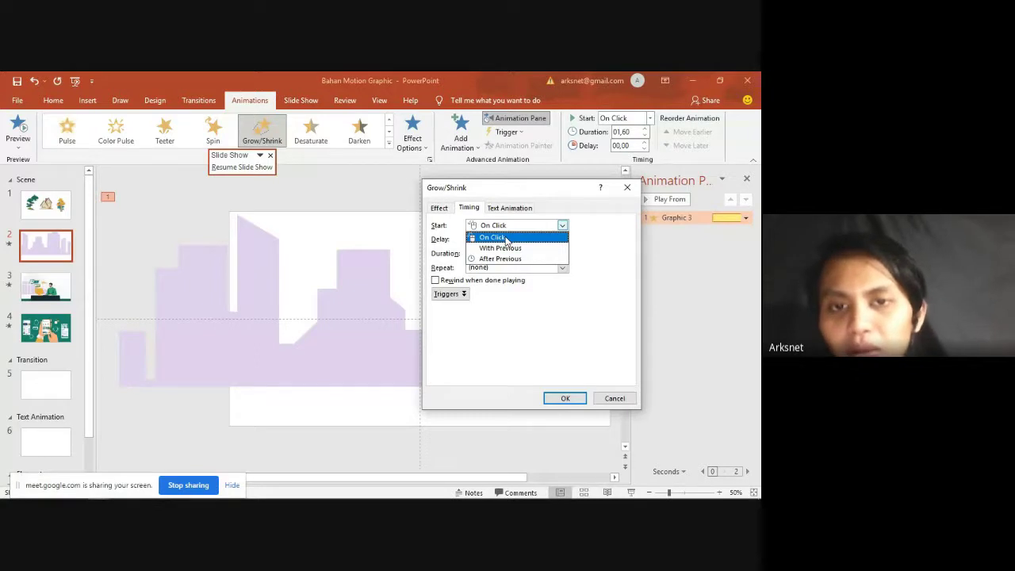
{"action": "left_click", "coordinate": [505, 238]}
{"action": "left_click", "coordinate": [553, 388]}
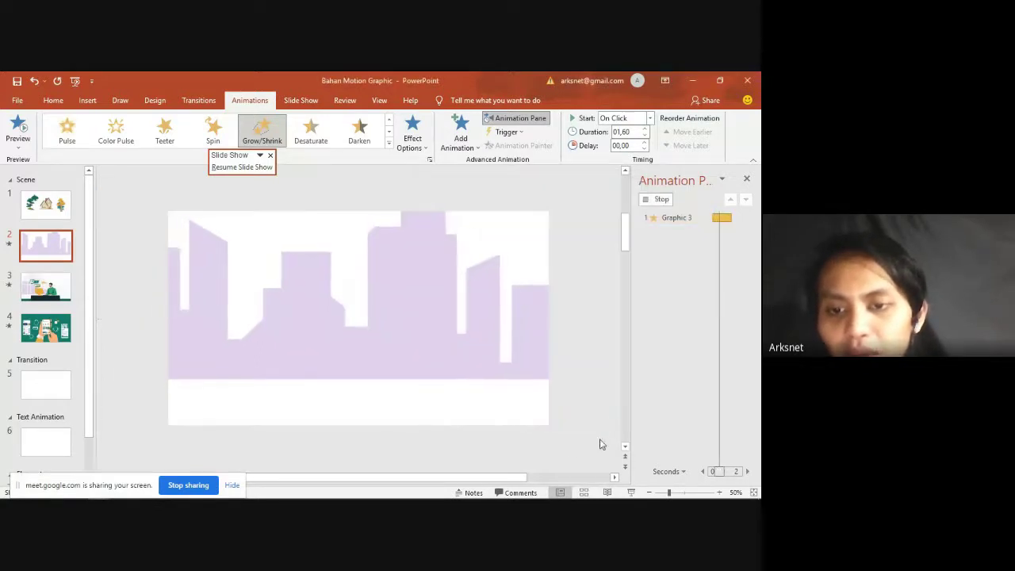
{"action": "left_click", "coordinate": [632, 493]}
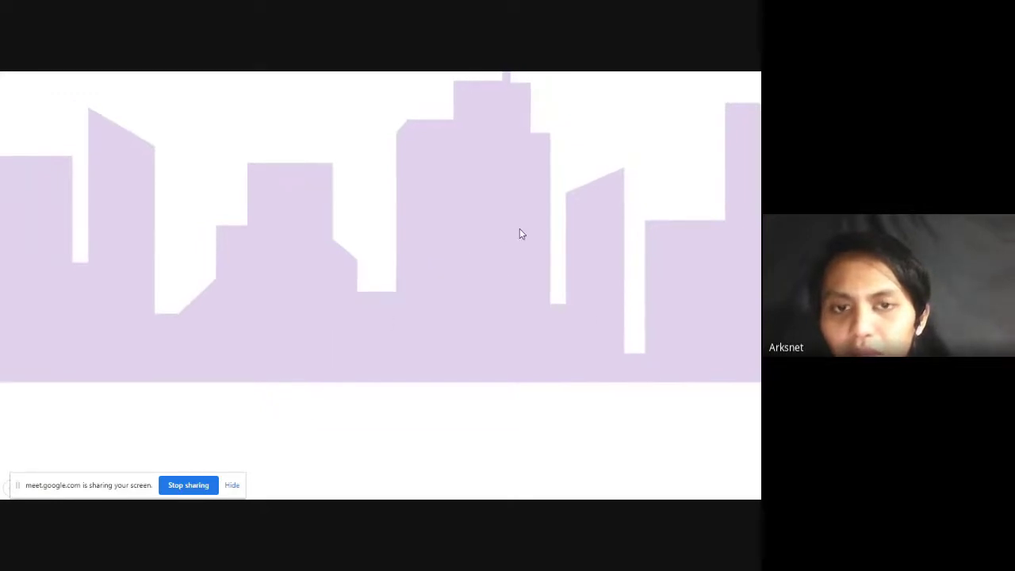
{"action": "key", "text": "Escape"}
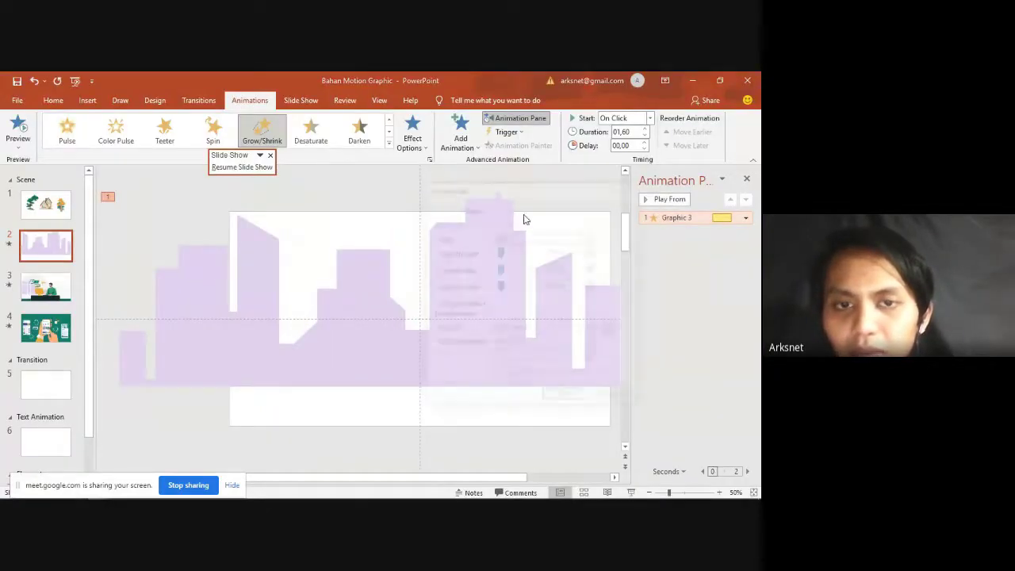
Step: Set the skyline's Grow/Shrink to start With Previous and replay slide 2 as a show
{"action": "left_click", "coordinate": [469, 208]}
{"action": "left_click", "coordinate": [561, 225]}
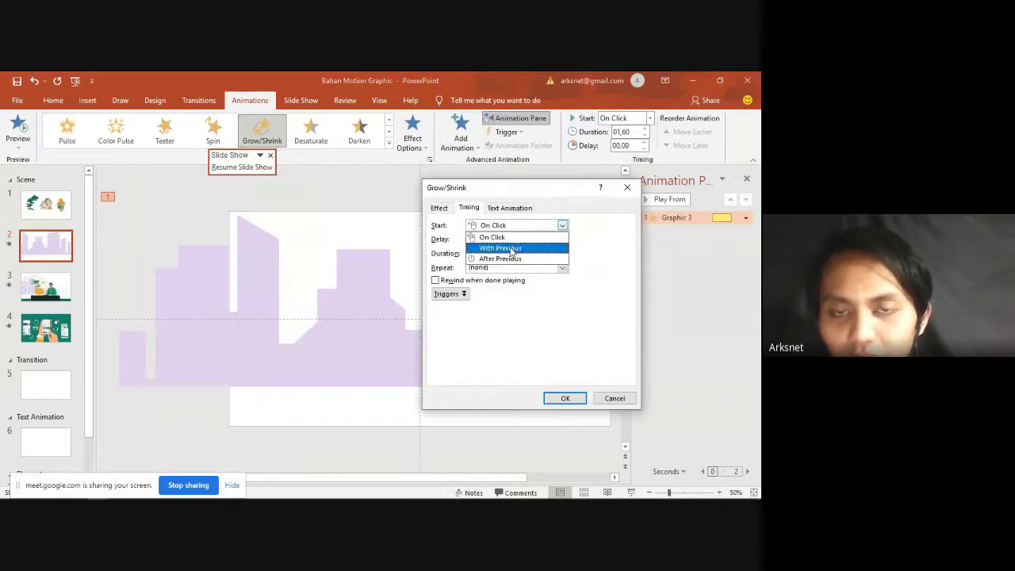
{"action": "left_click", "coordinate": [511, 249]}
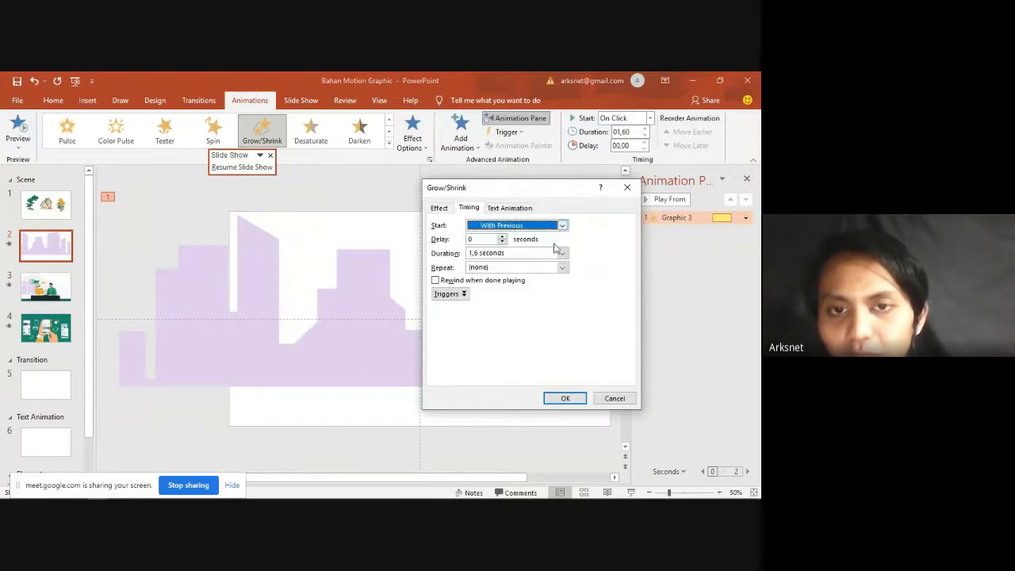
{"action": "left_click", "coordinate": [565, 398]}
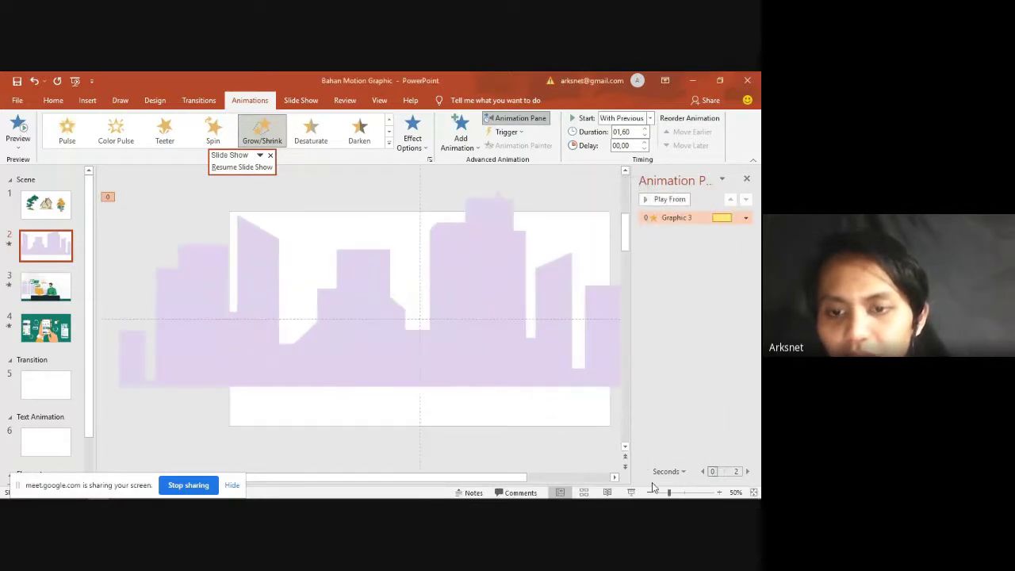
{"action": "left_click", "coordinate": [630, 493]}
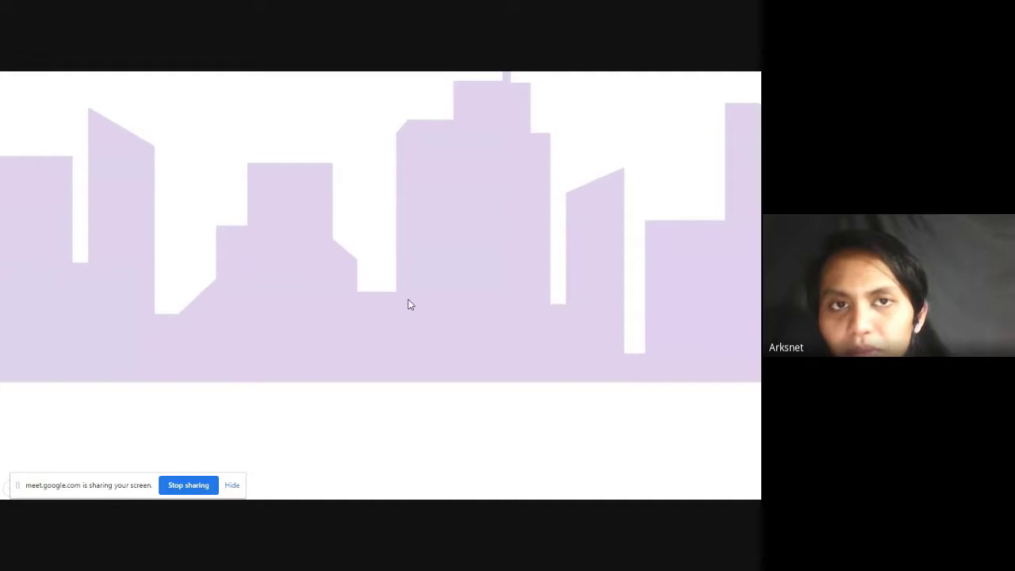
{"action": "key", "text": "Escape"}
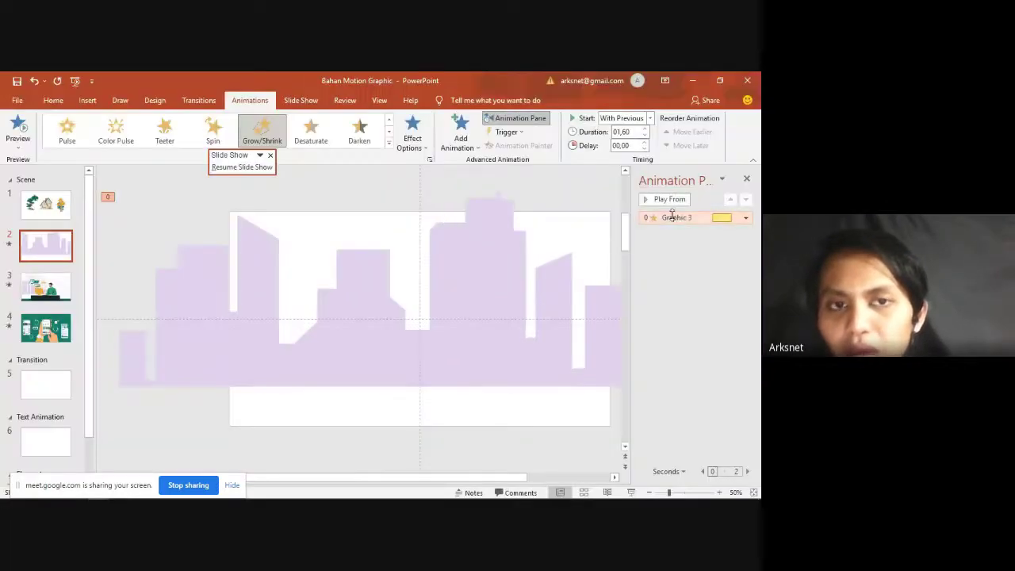
Step: Keep Graphic 3's animation starting With Previous after briefly trying After Previous
{"action": "double_click", "coordinate": [670, 215]}
{"action": "left_click", "coordinate": [474, 209]}
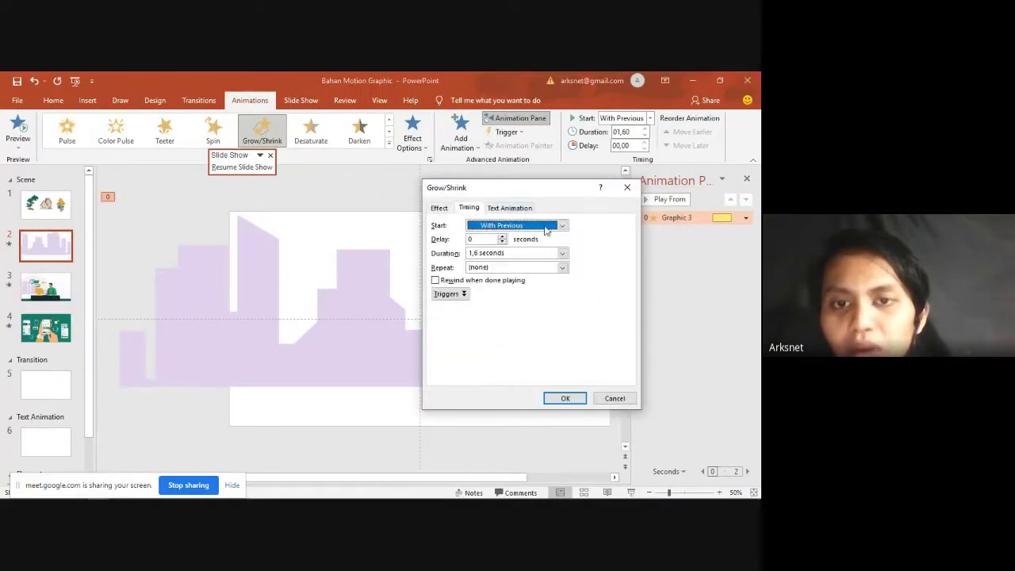
{"action": "left_click", "coordinate": [561, 226]}
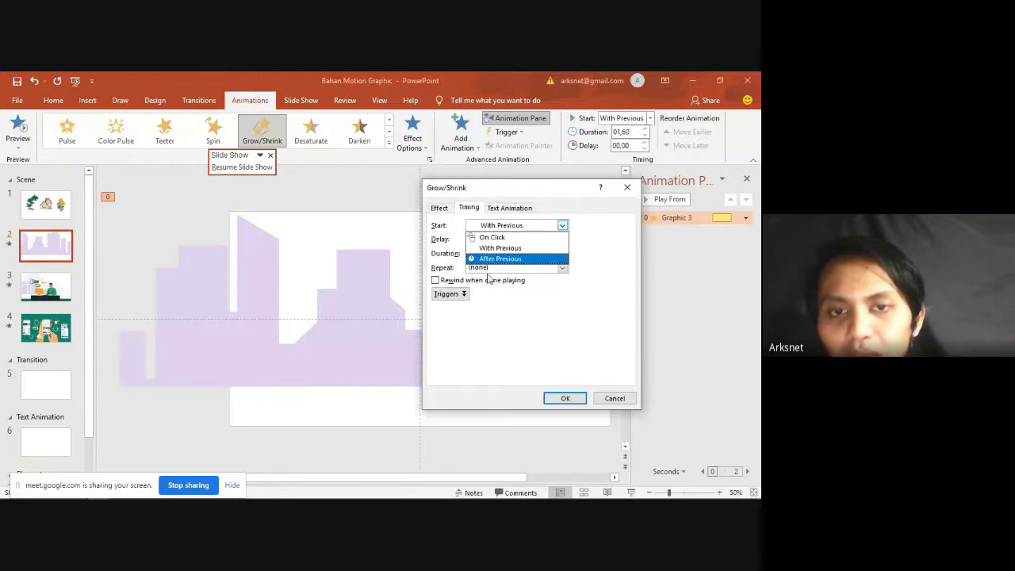
{"action": "left_click", "coordinate": [504, 259]}
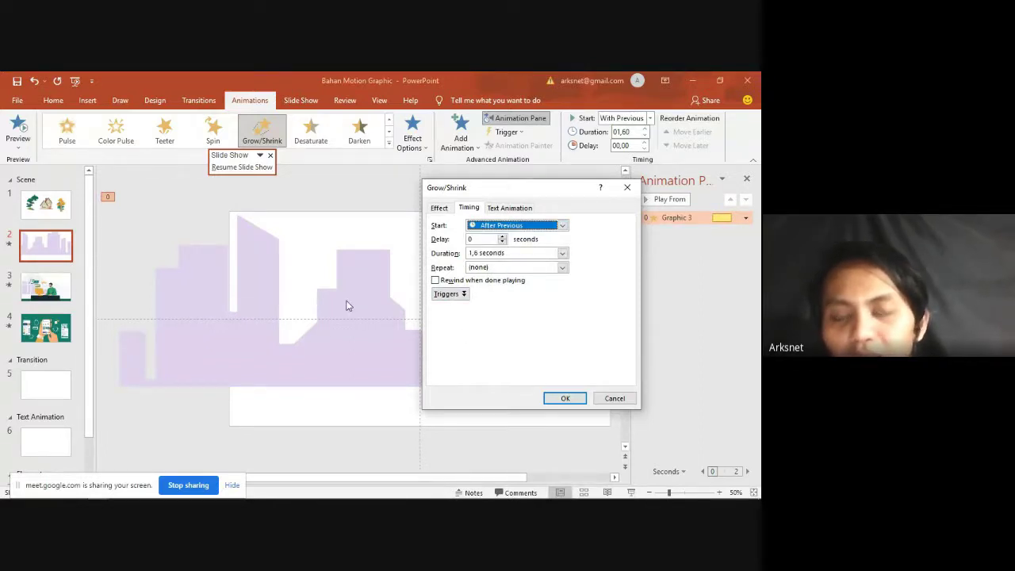
{"action": "left_click", "coordinate": [511, 226]}
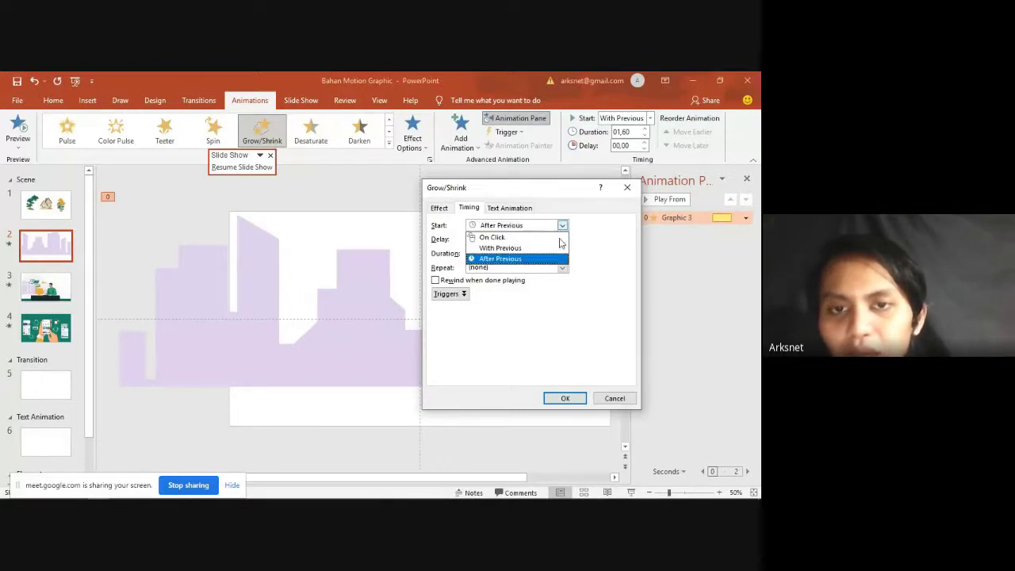
{"action": "left_click", "coordinate": [529, 249]}
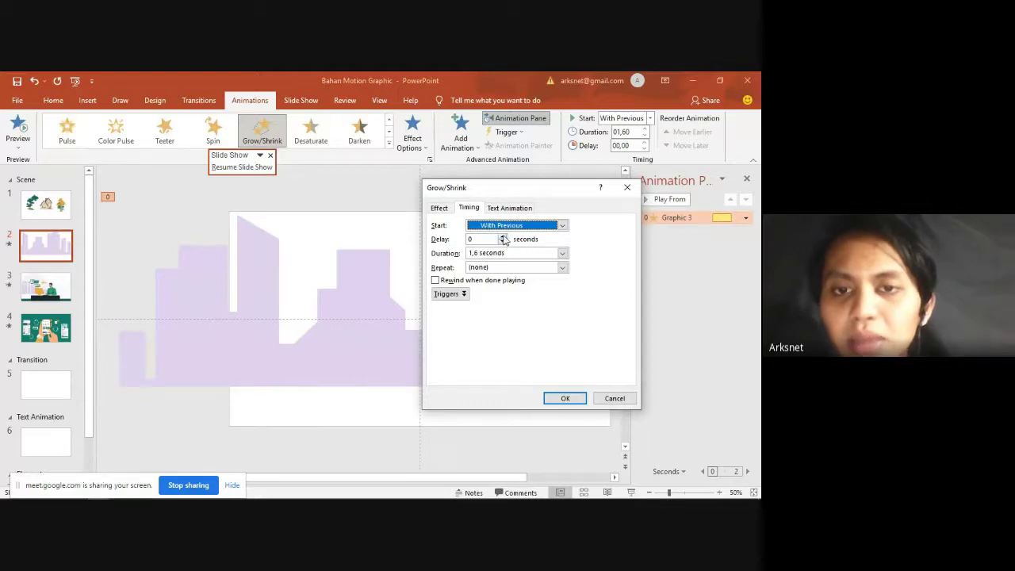
{"action": "left_click", "coordinate": [469, 240]}
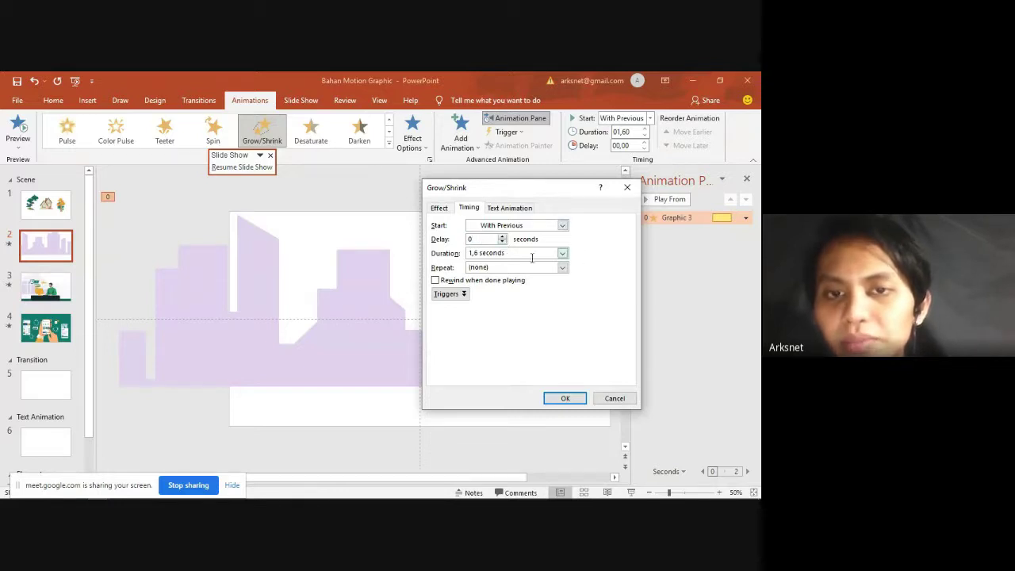
Step: Change the skyline animation's duration from 5 to 15 seconds
{"action": "left_click", "coordinate": [563, 254]}
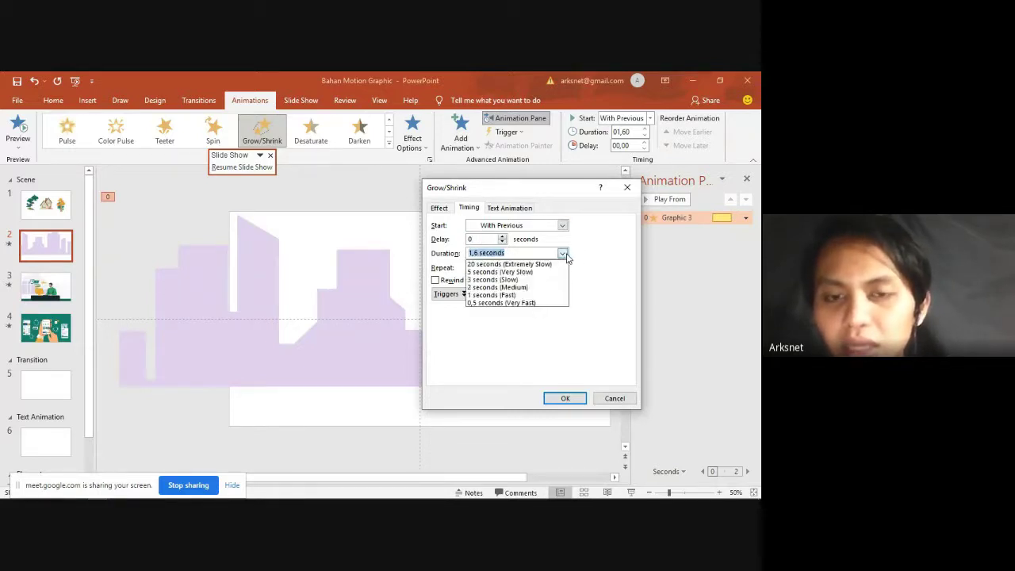
{"action": "left_click", "coordinate": [542, 272]}
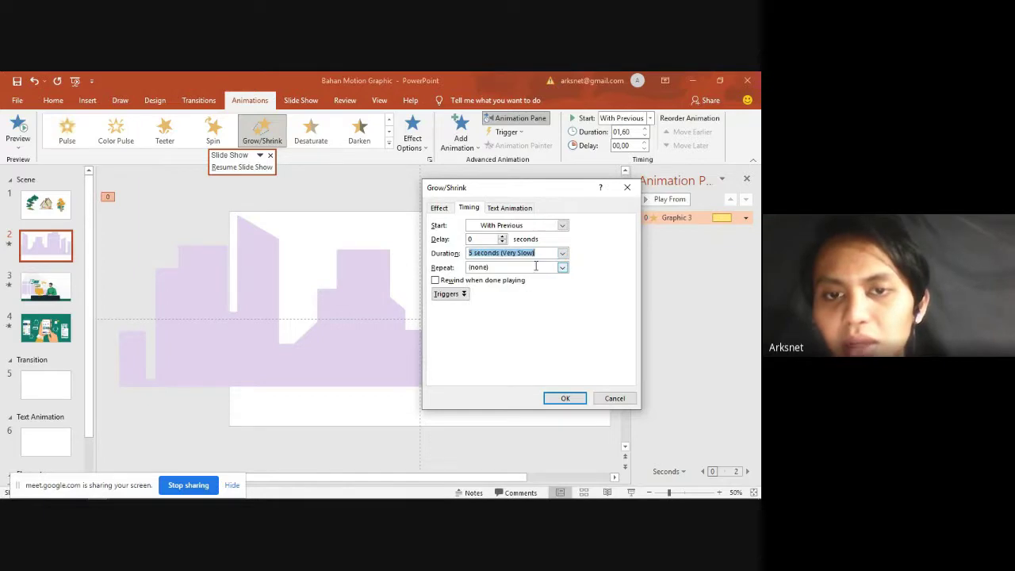
{"action": "left_click", "coordinate": [518, 253]}
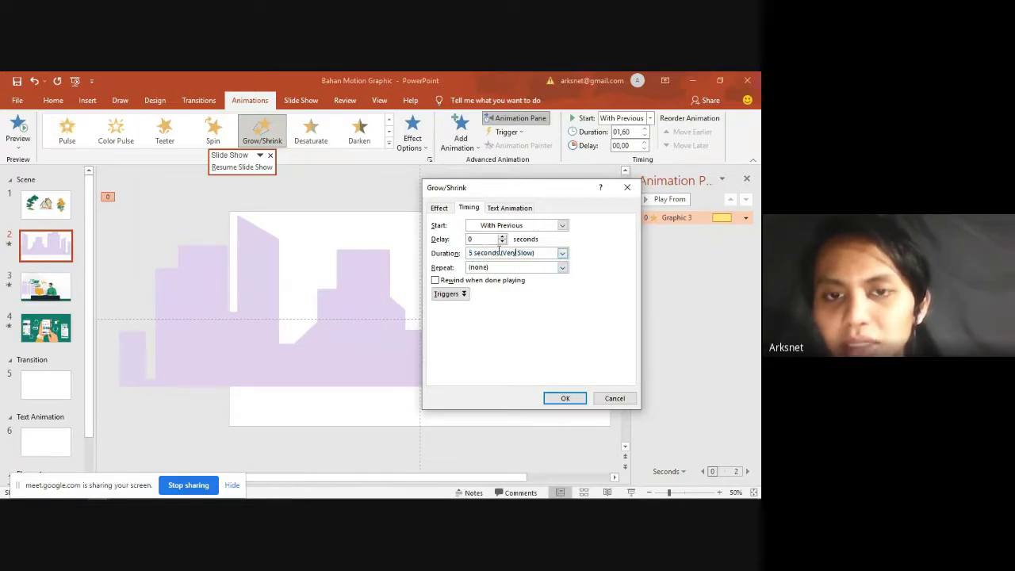
{"action": "left_click", "coordinate": [473, 253]}
{"action": "type", "text": "1"}
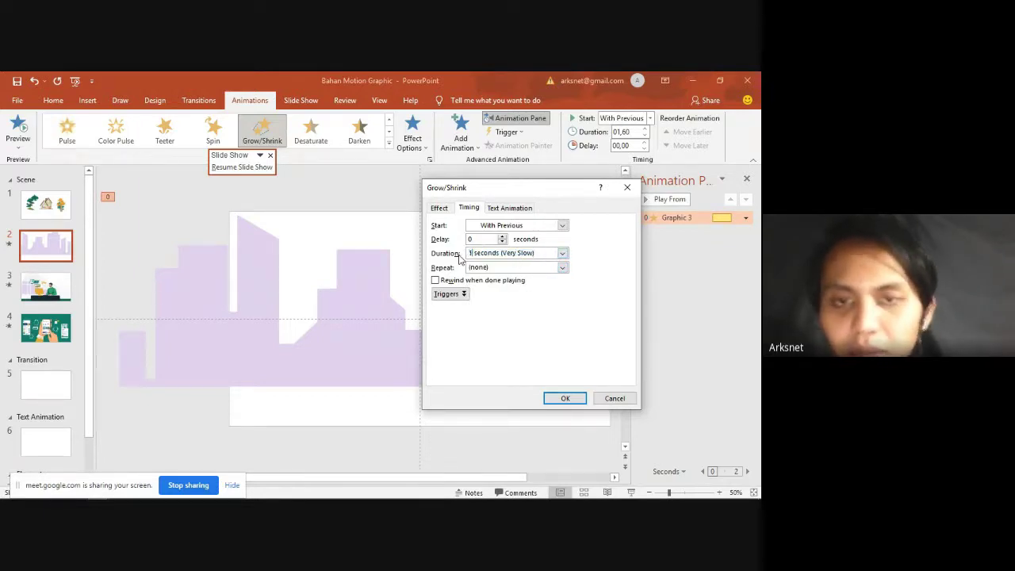
{"action": "type", "text": "5"}
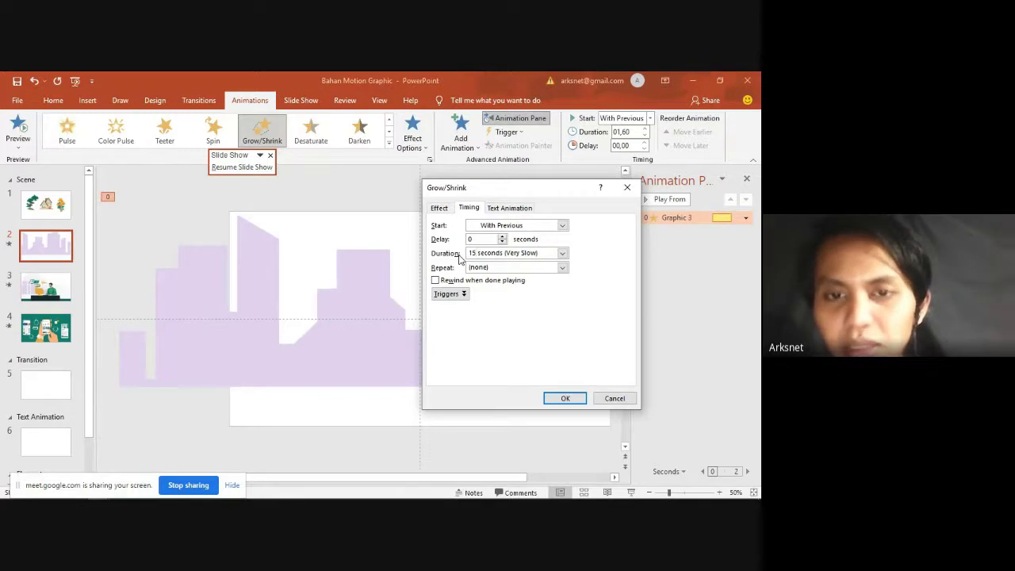
{"action": "key", "text": "Return"}
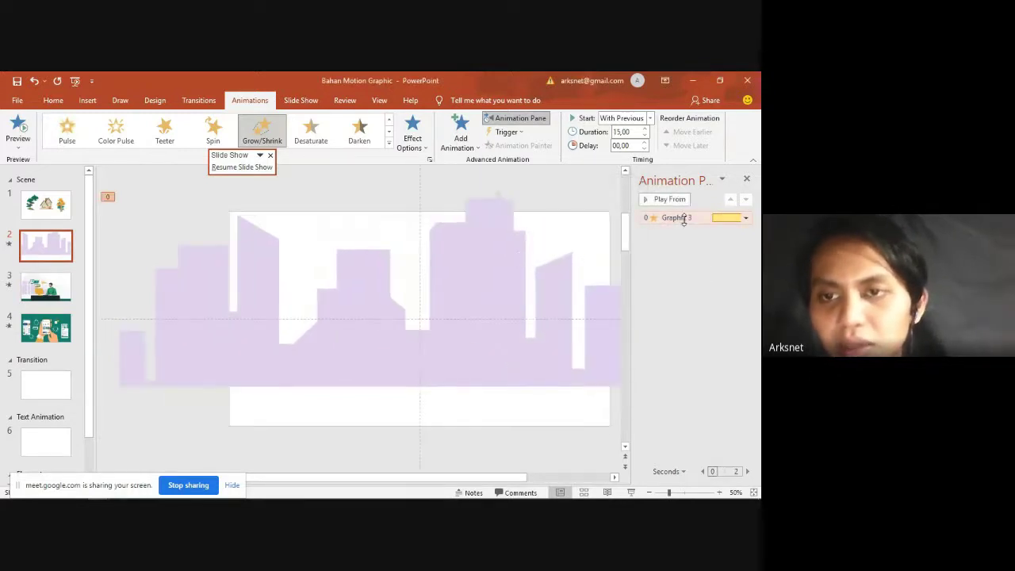
{"action": "double_click", "coordinate": [683, 219]}
Step: Set the skyline animation to a 5-second duration repeating 2 times
{"action": "left_click", "coordinate": [469, 208]}
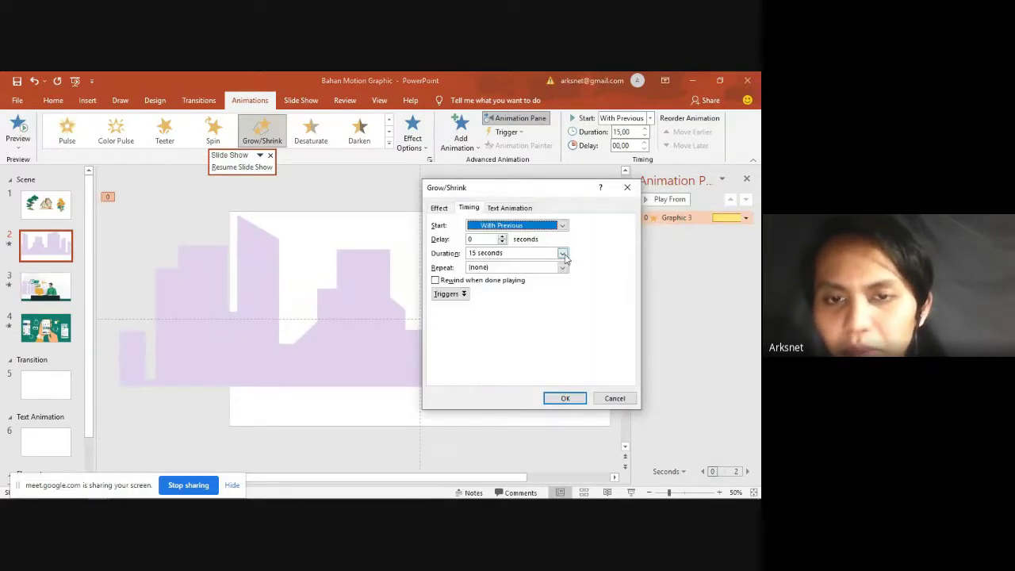
{"action": "left_click", "coordinate": [562, 253]}
{"action": "left_click", "coordinate": [563, 253]}
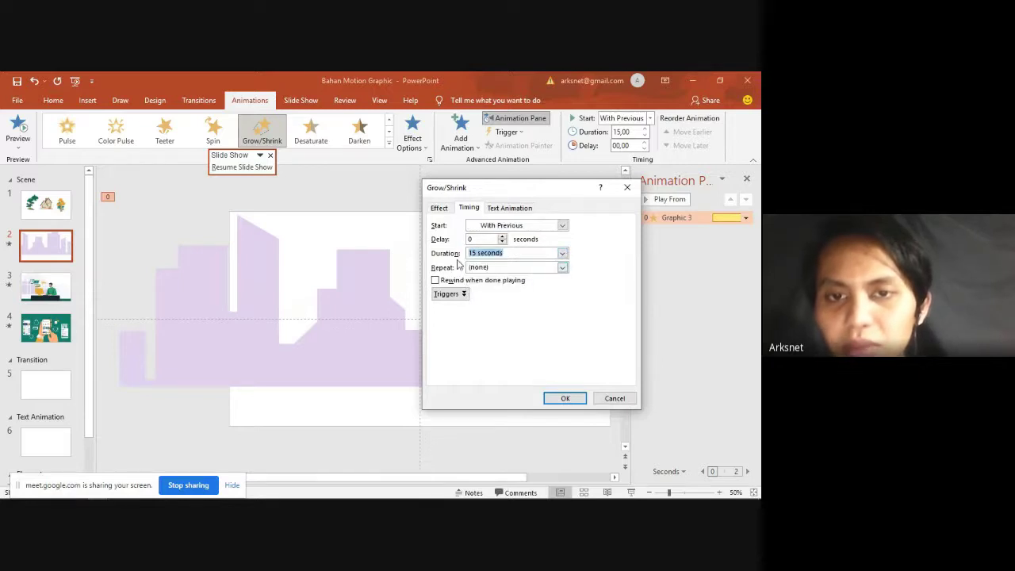
{"action": "left_click", "coordinate": [563, 254]}
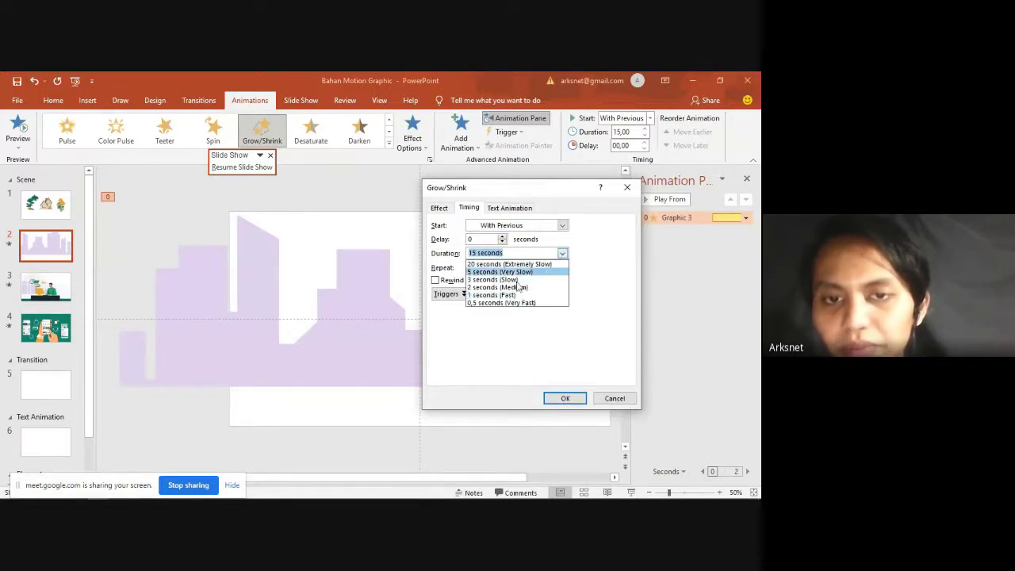
{"action": "left_click", "coordinate": [503, 272]}
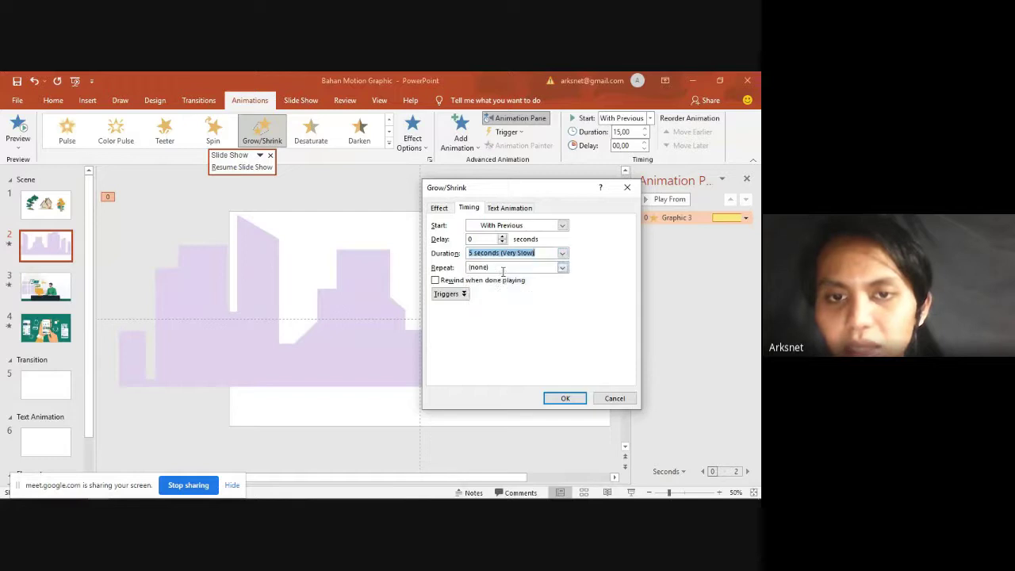
{"action": "left_click", "coordinate": [562, 267]}
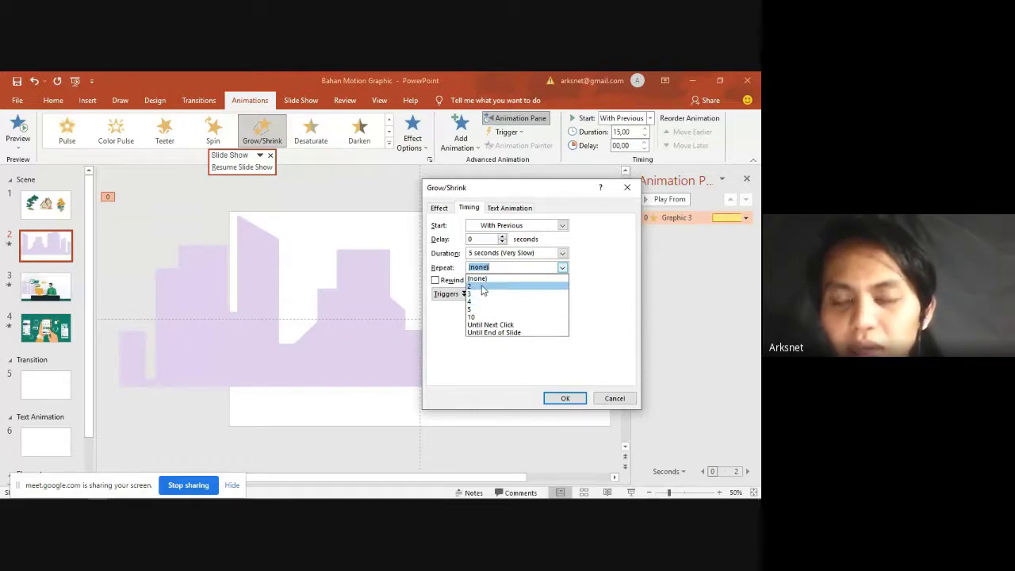
{"action": "left_click", "coordinate": [481, 288]}
{"action": "left_click", "coordinate": [563, 398]}
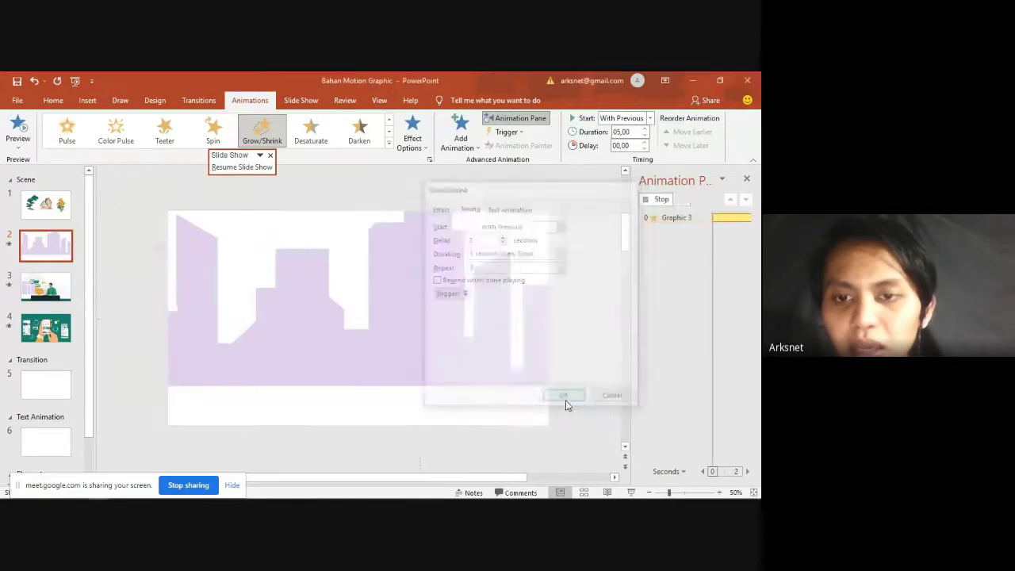
Step: Change the duration to 0.5 seconds (Very Fast) and play slide 2 as a show
{"action": "double_click", "coordinate": [658, 218]}
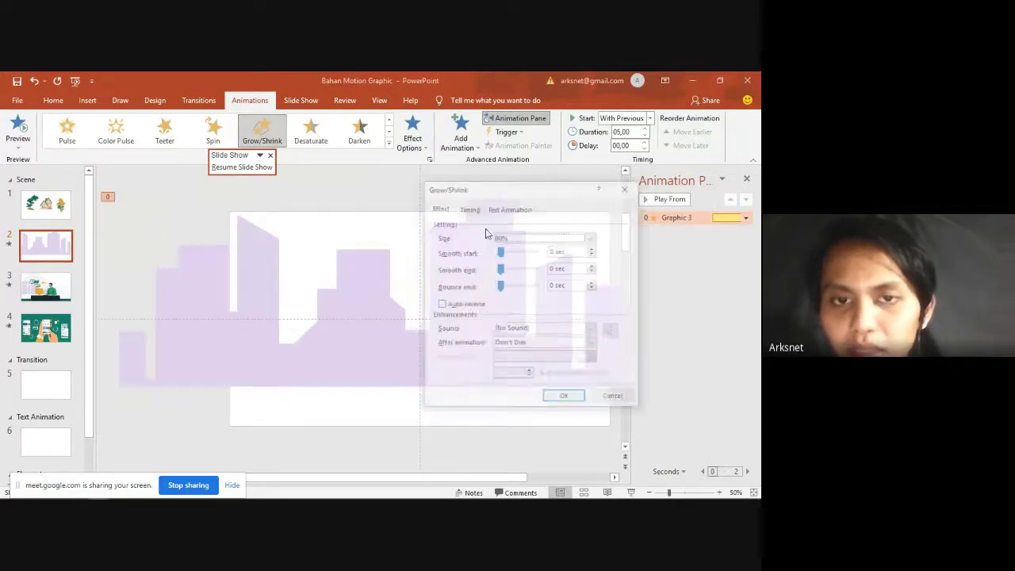
{"action": "left_click", "coordinate": [469, 207]}
{"action": "left_click", "coordinate": [561, 253]}
{"action": "left_click", "coordinate": [511, 301]}
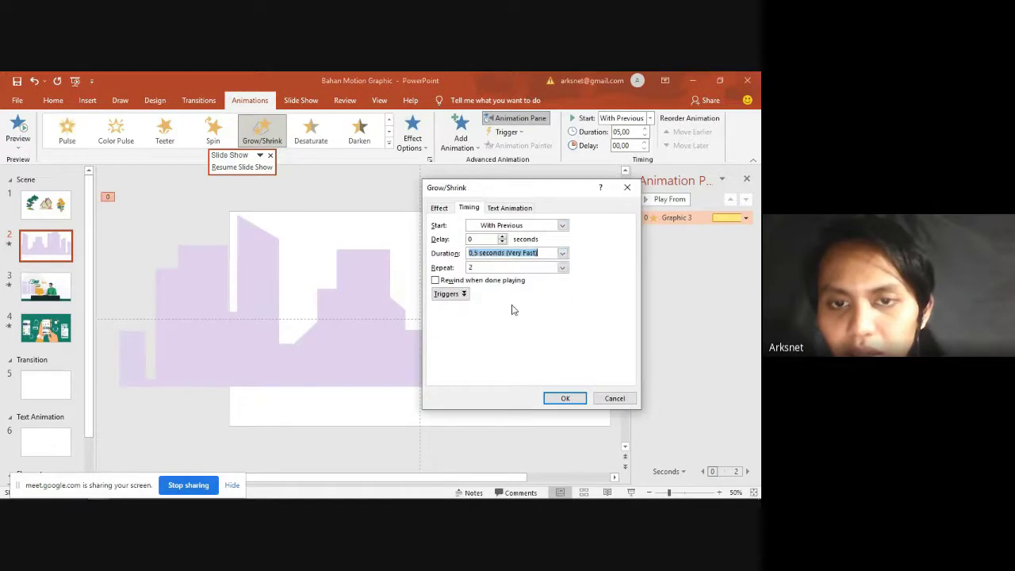
{"action": "left_click", "coordinate": [565, 397]}
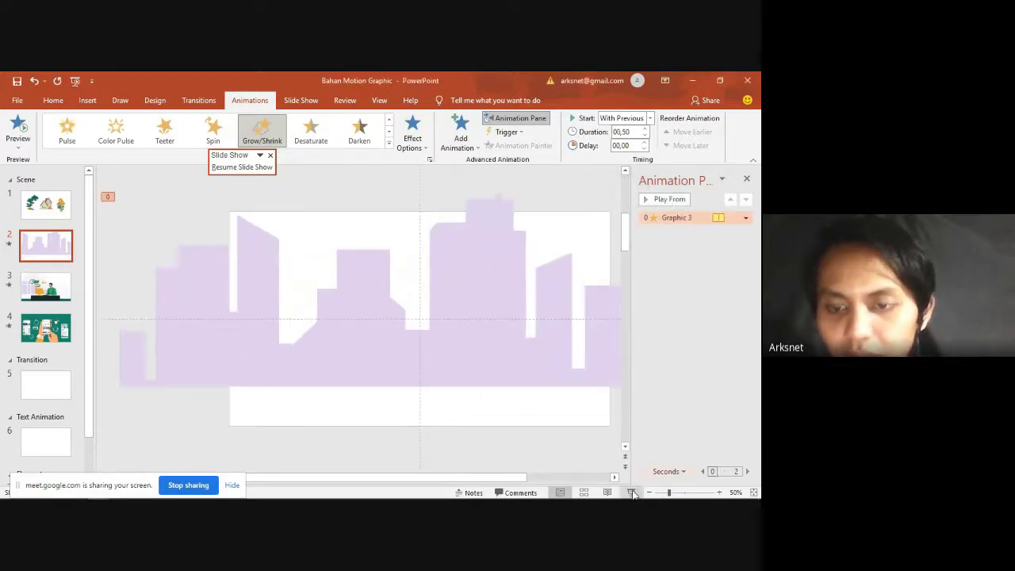
{"action": "left_click", "coordinate": [631, 492]}
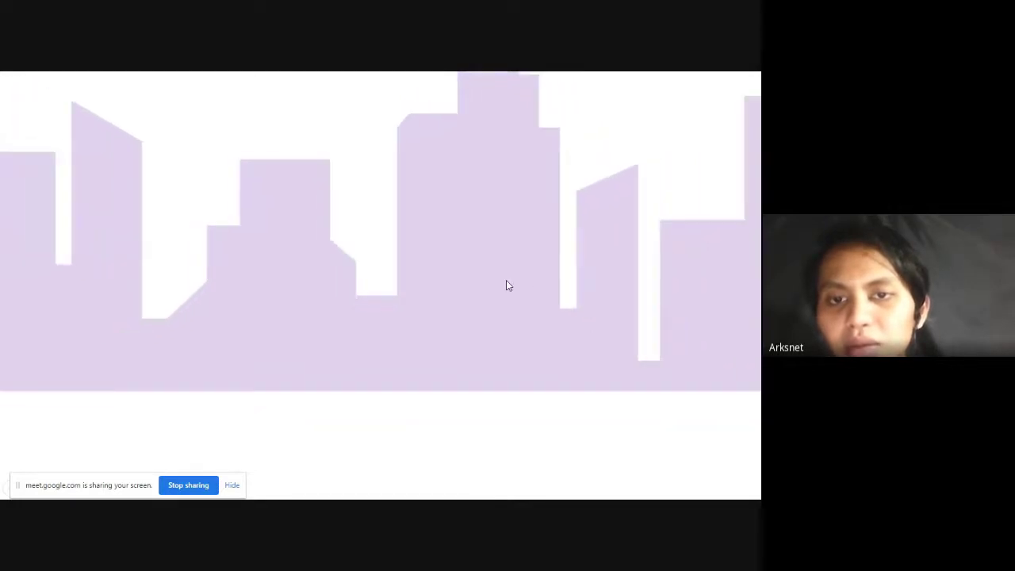
Step: Exit the show and give the skyline animation a 5-second duration, no repeat, keeping 80% size
{"action": "key", "text": "Escape"}
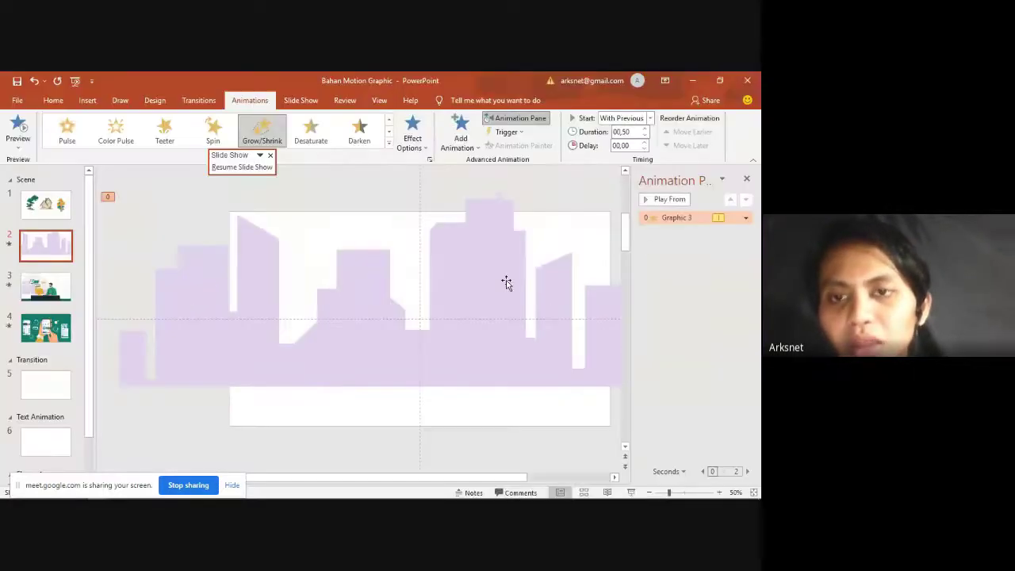
{"action": "double_click", "coordinate": [677, 218]}
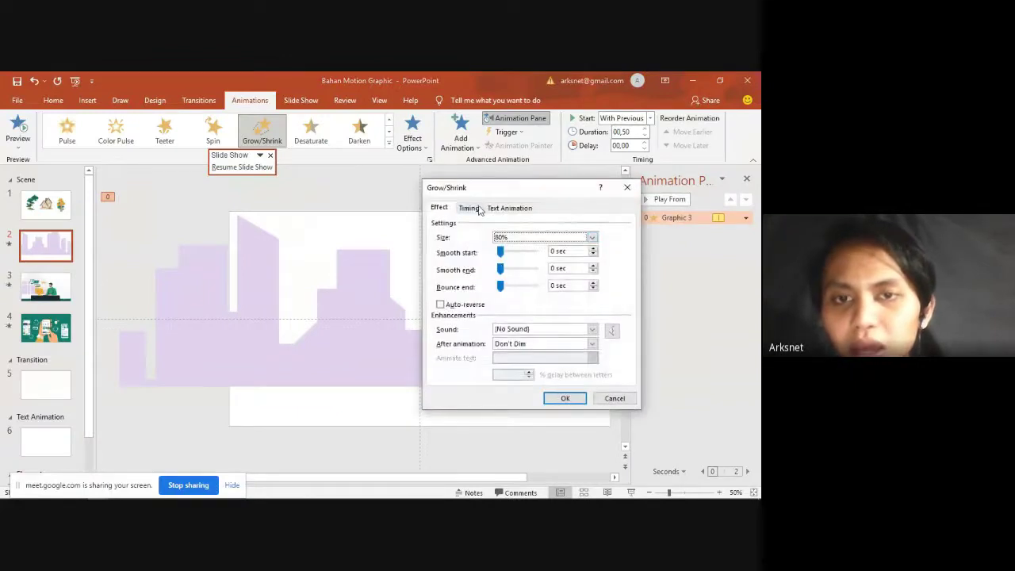
{"action": "left_click", "coordinate": [469, 207]}
{"action": "left_click", "coordinate": [562, 268]}
{"action": "left_click", "coordinate": [523, 280]}
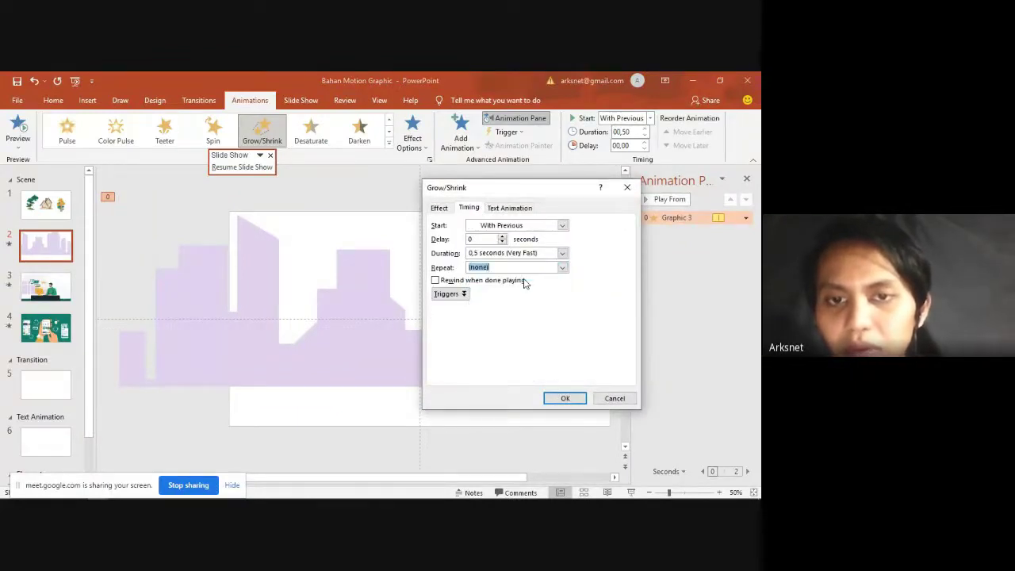
{"action": "left_click", "coordinate": [562, 252]}
{"action": "left_click", "coordinate": [512, 270]}
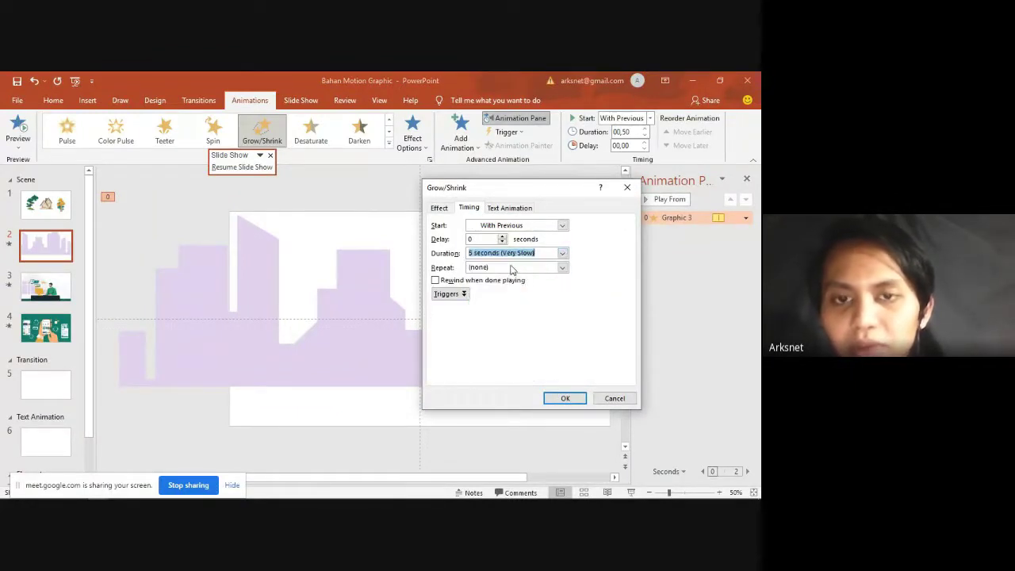
{"action": "left_click", "coordinate": [440, 207]}
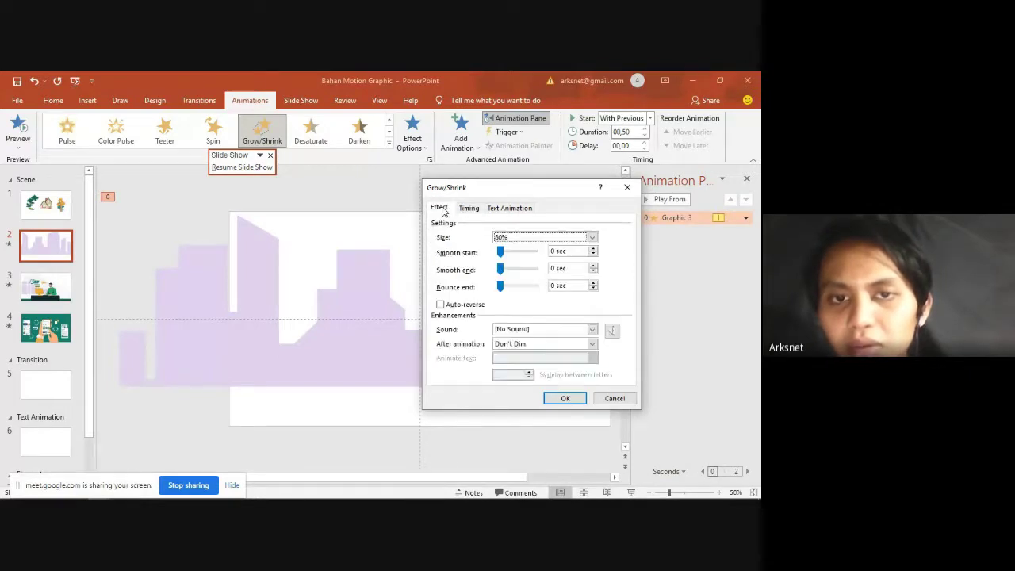
{"action": "left_click", "coordinate": [535, 239]}
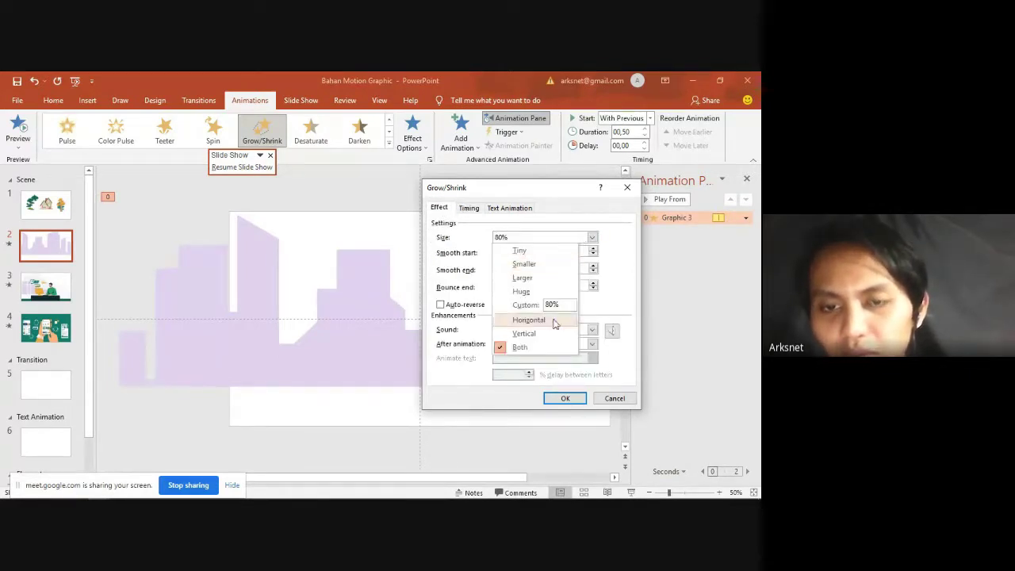
{"action": "left_click", "coordinate": [520, 237]}
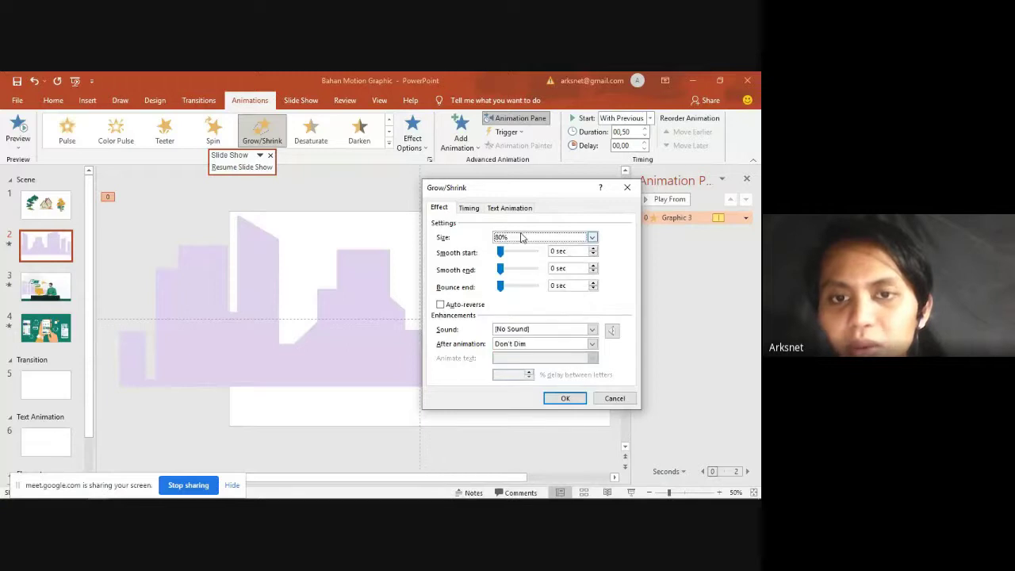
{"action": "left_click", "coordinate": [468, 207]}
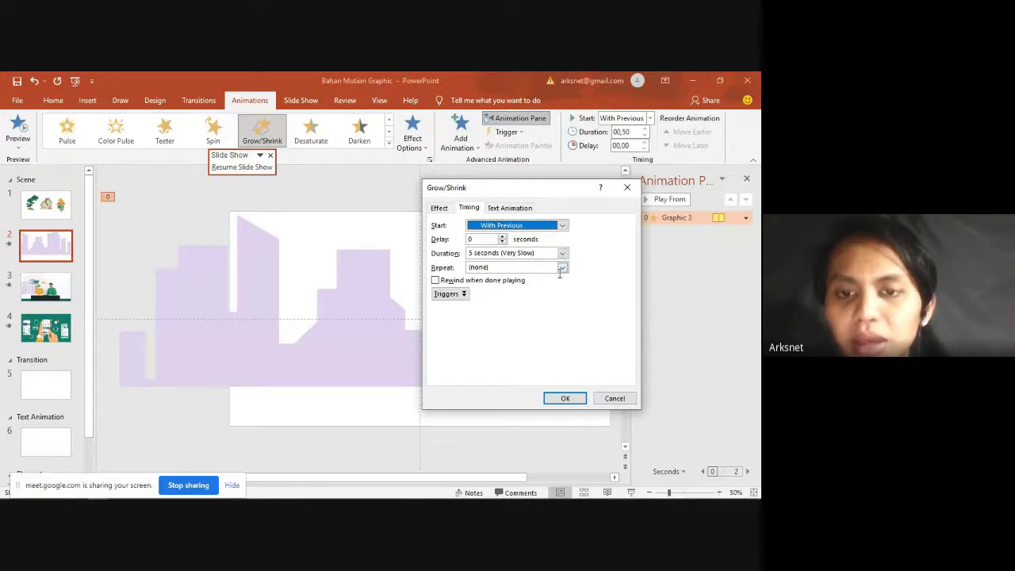
{"action": "left_click", "coordinate": [563, 399]}
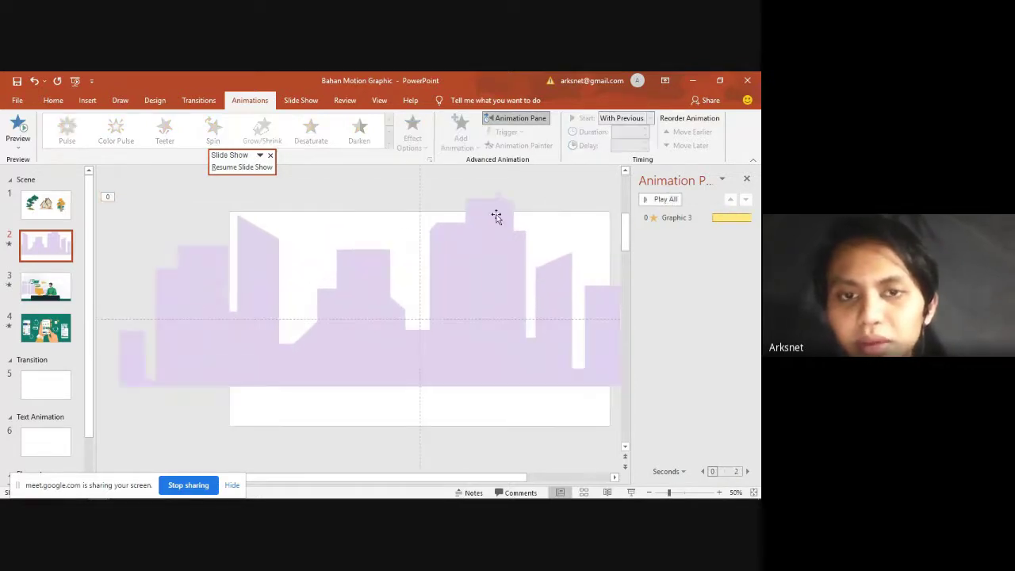
{"action": "key", "text": "alt+Tab"}
{"action": "left_click", "coordinate": [386, 212]}
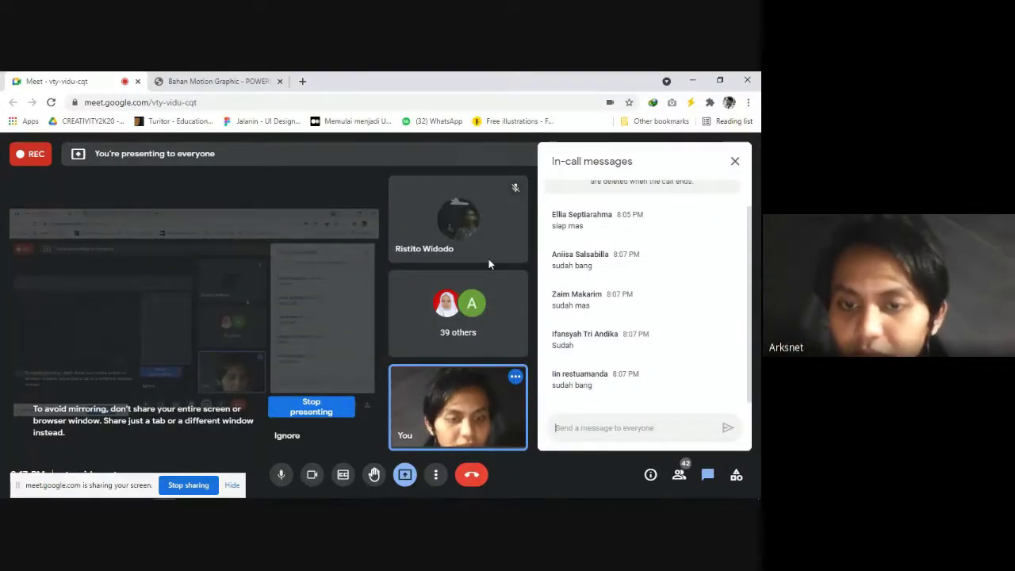
{"action": "key", "text": "alt+Tab"}
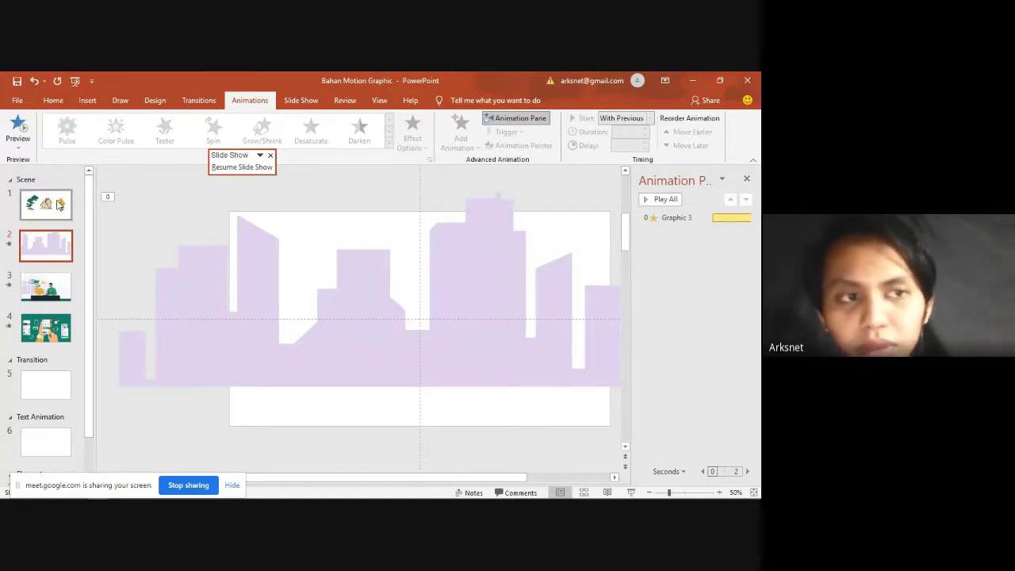
Step: On slide 1, pick out the orange, yellow and brown ground strips
{"action": "left_click", "coordinate": [46, 205]}
{"action": "scroll", "coordinate": [396, 320], "scroll_direction": "down", "scroll_amount": 3}
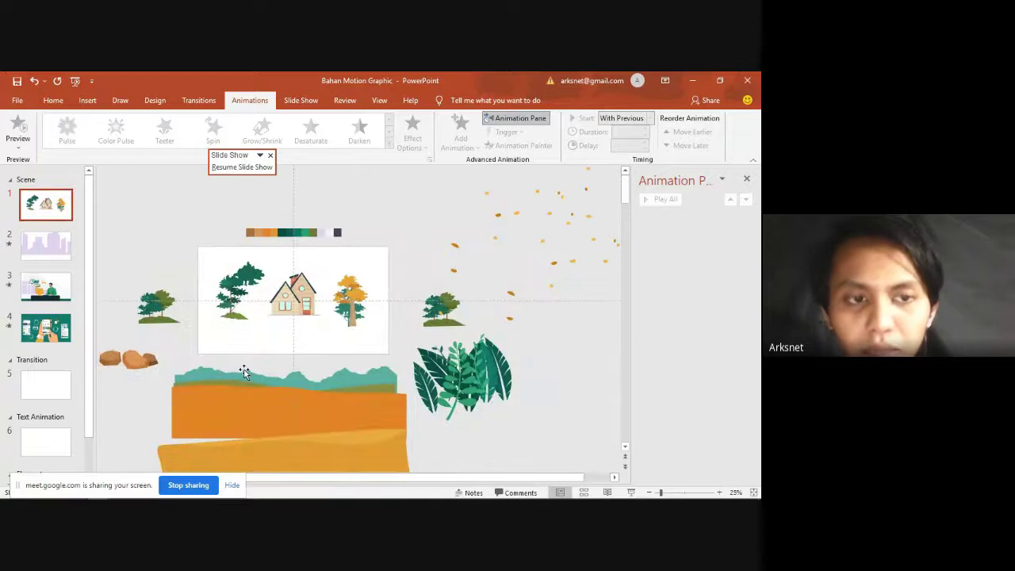
{"action": "left_click", "coordinate": [355, 384]}
{"action": "scroll", "coordinate": [346, 371], "scroll_direction": "down", "scroll_amount": 1}
{"action": "scroll", "coordinate": [344, 365], "scroll_direction": "down", "scroll_amount": 1}
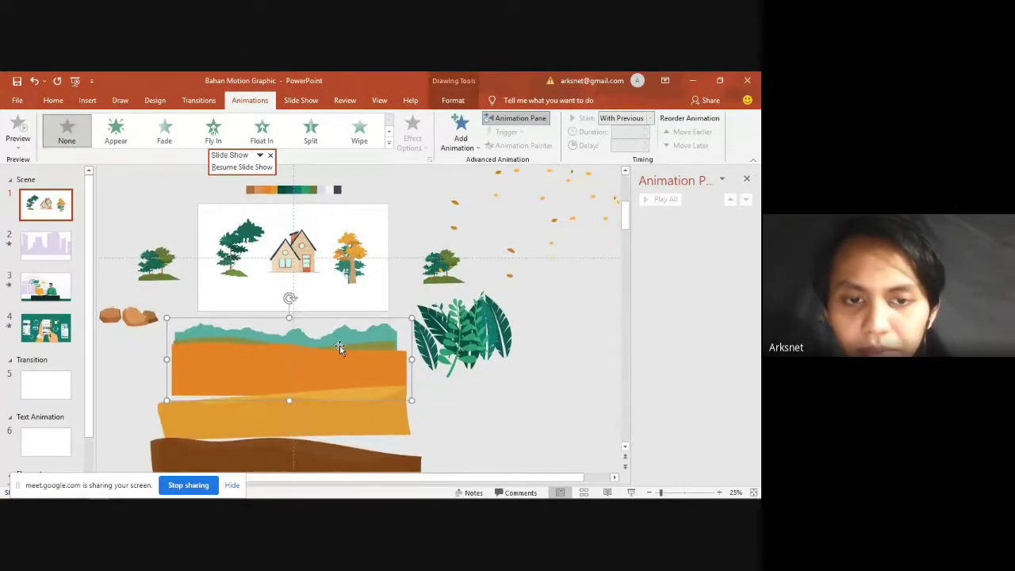
{"action": "left_click", "coordinate": [366, 428]}
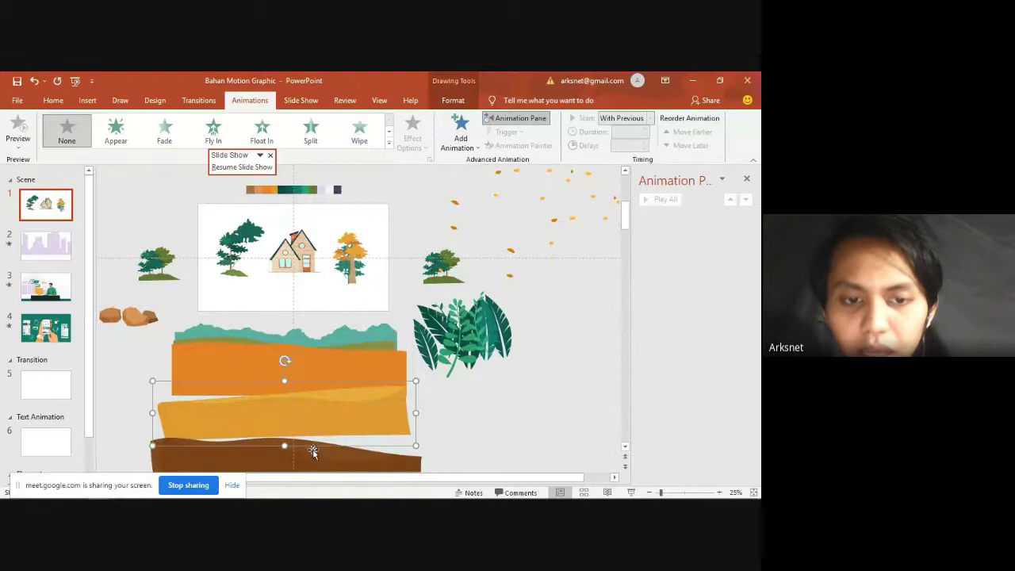
{"action": "left_click", "coordinate": [350, 358]}
{"action": "left_click", "coordinate": [355, 355]}
{"action": "left_click", "coordinate": [338, 348]}
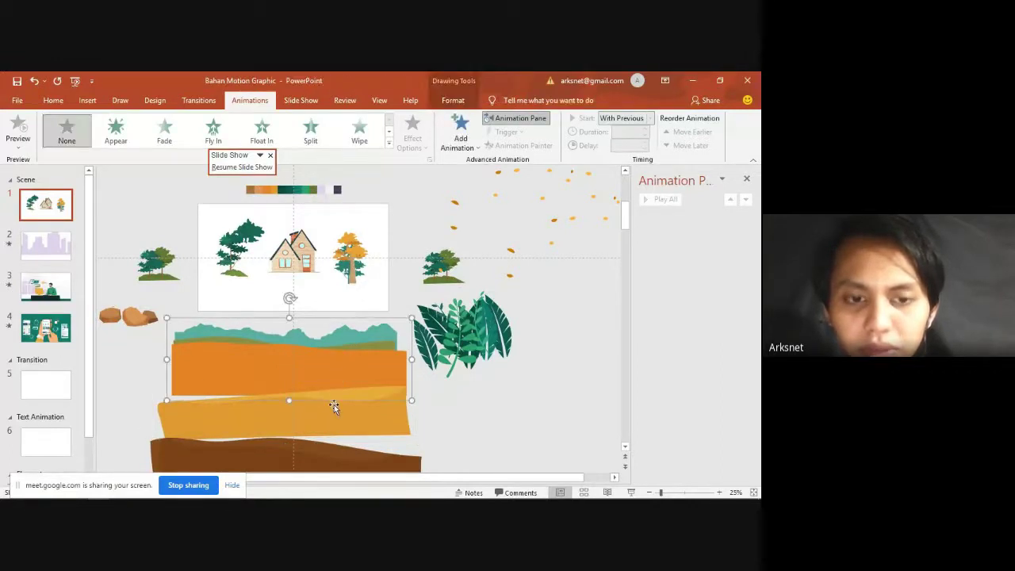
{"action": "left_click", "coordinate": [313, 452]}
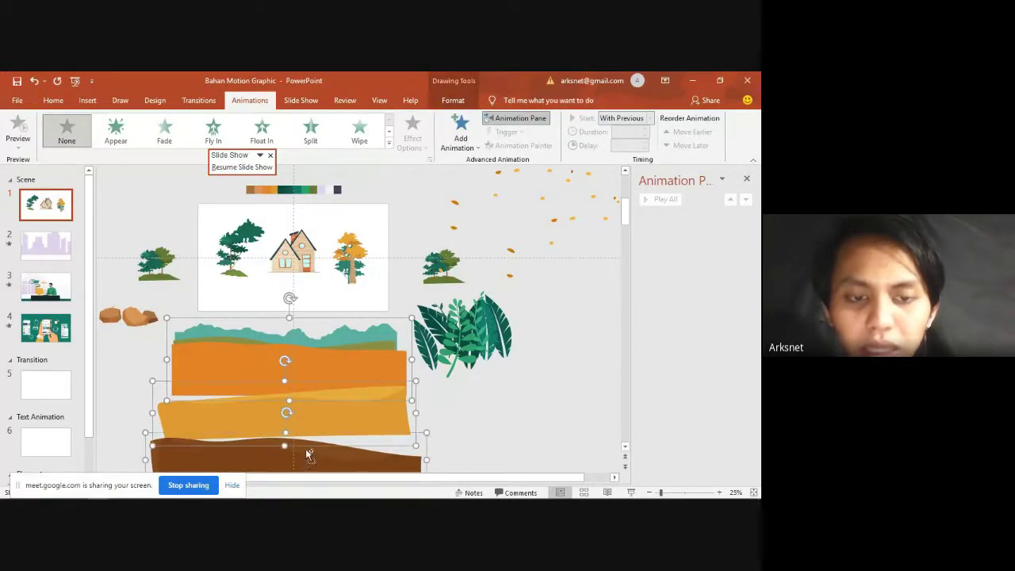
{"action": "left_click", "coordinate": [465, 432]}
{"action": "scroll", "coordinate": [465, 432], "scroll_direction": "down", "scroll_amount": 2}
{"action": "scroll", "coordinate": [327, 373], "scroll_direction": "up", "scroll_amount": 1}
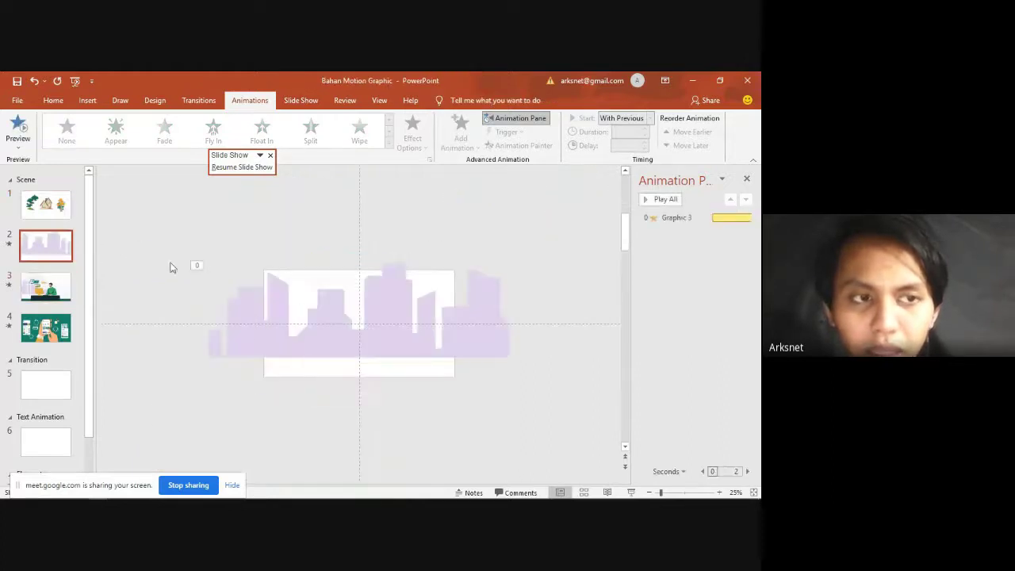
Step: Shift the orange ground shape up-right, then remove it with the yellow and brown strips
{"action": "left_click", "coordinate": [18, 201]}
{"action": "left_click", "coordinate": [344, 372]}
{"action": "scroll", "coordinate": [343, 359], "scroll_direction": "down", "scroll_amount": 2}
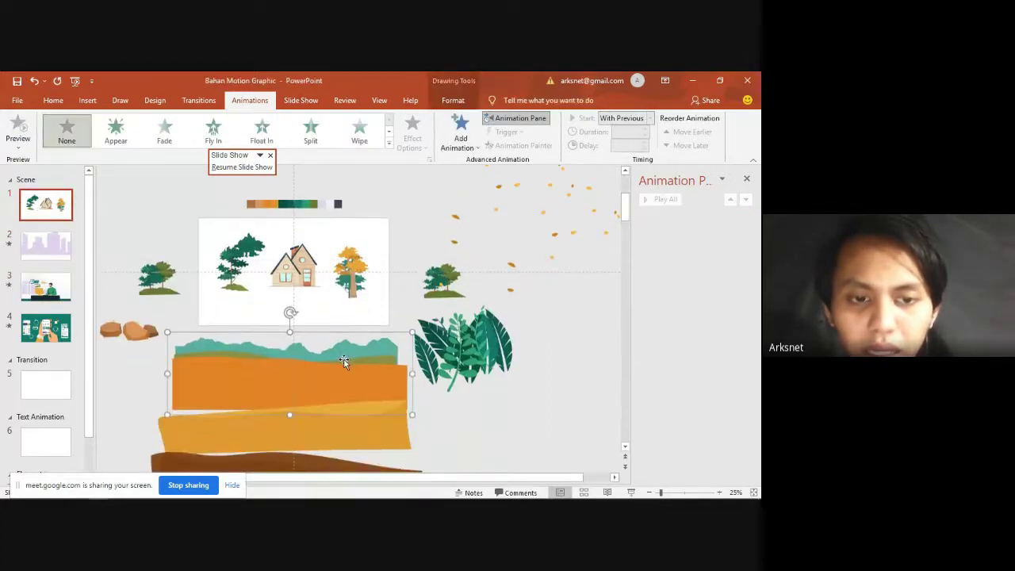
{"action": "left_click_drag", "start_coordinate": [339, 354], "coordinate": [365, 329]}
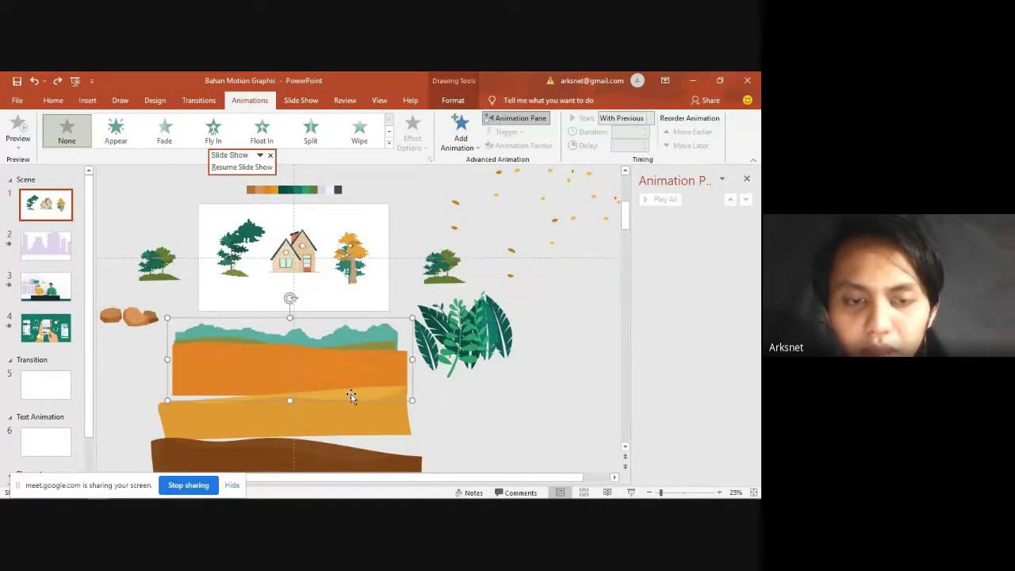
{"action": "left_click", "coordinate": [349, 419], "text": "shift"}
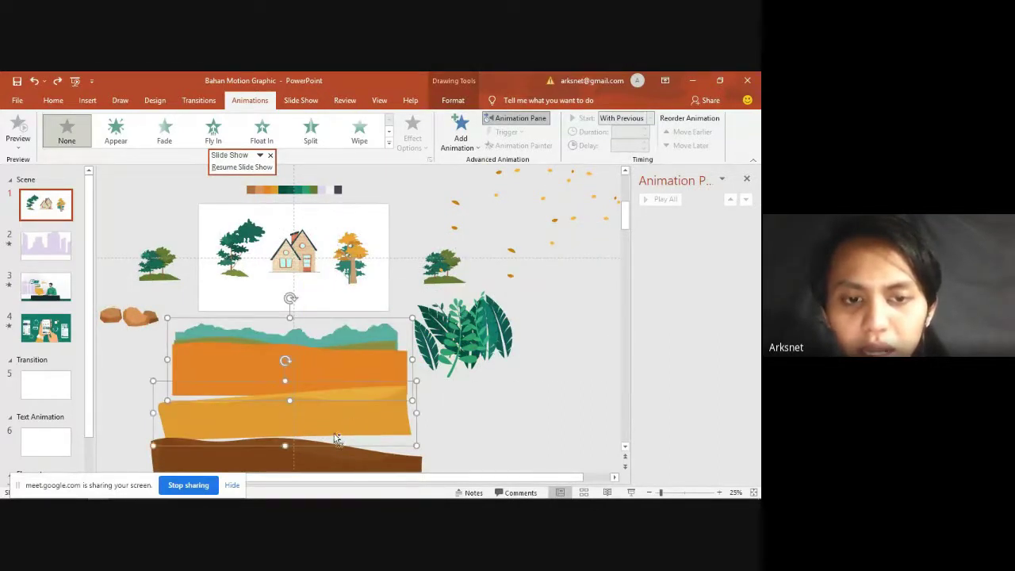
{"action": "left_click", "coordinate": [305, 458], "text": "shift"}
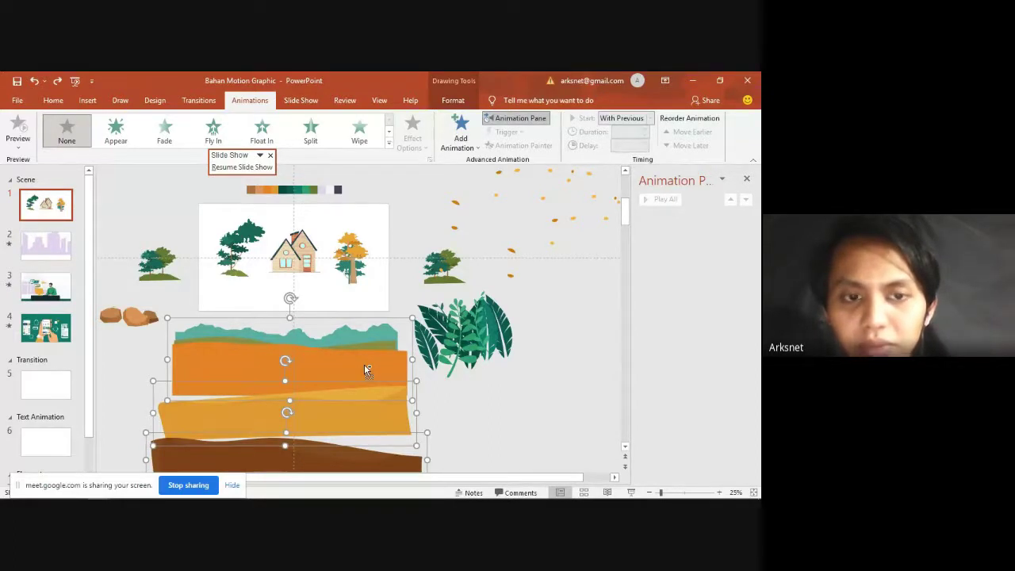
{"action": "key", "text": "Delete"}
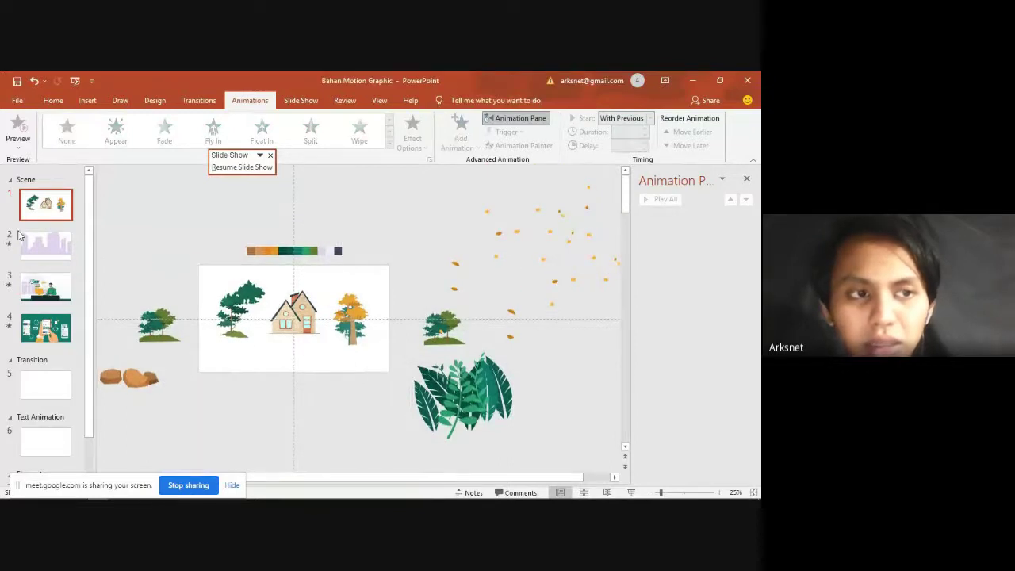
Step: Paste the ground strips onto slide 2 and drag them up beneath the lilac skyline
{"action": "left_click", "coordinate": [21, 236]}
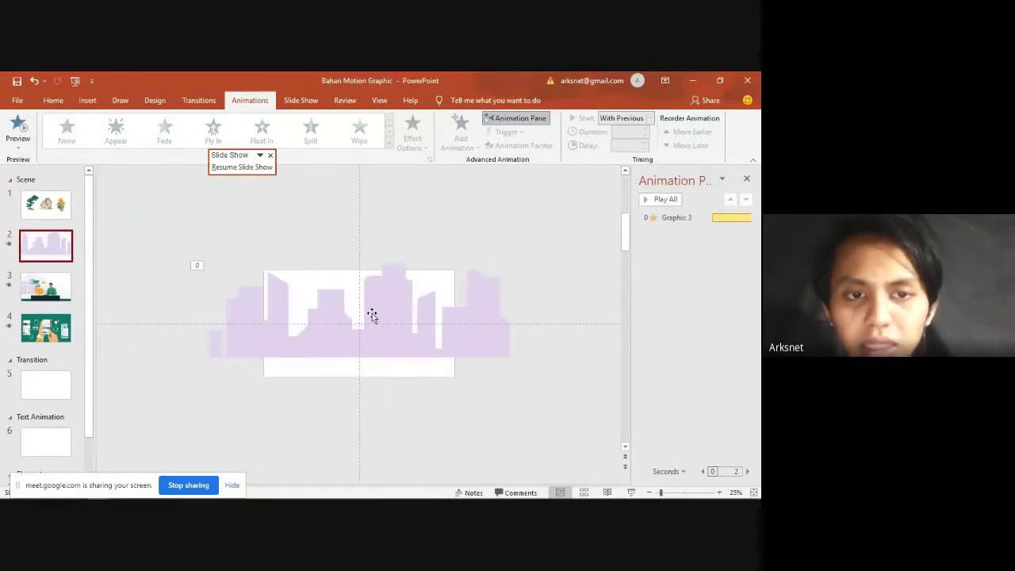
{"action": "key", "text": "ctrl+v"}
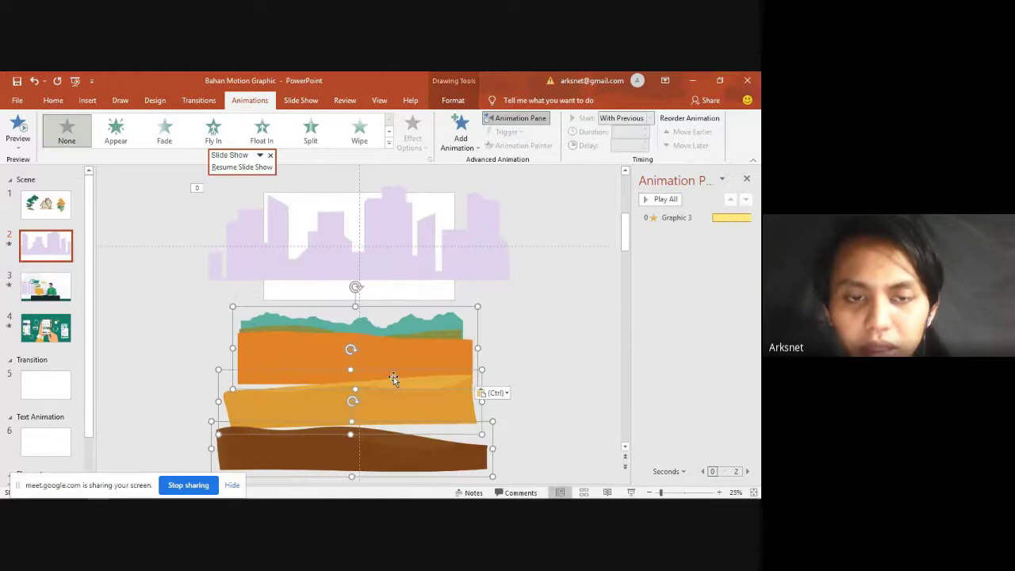
{"action": "left_click_drag", "start_coordinate": [393, 377], "coordinate": [390, 325]}
{"action": "scroll", "coordinate": [386, 306], "scroll_direction": "up", "scroll_amount": 3, "text": "ctrl"}
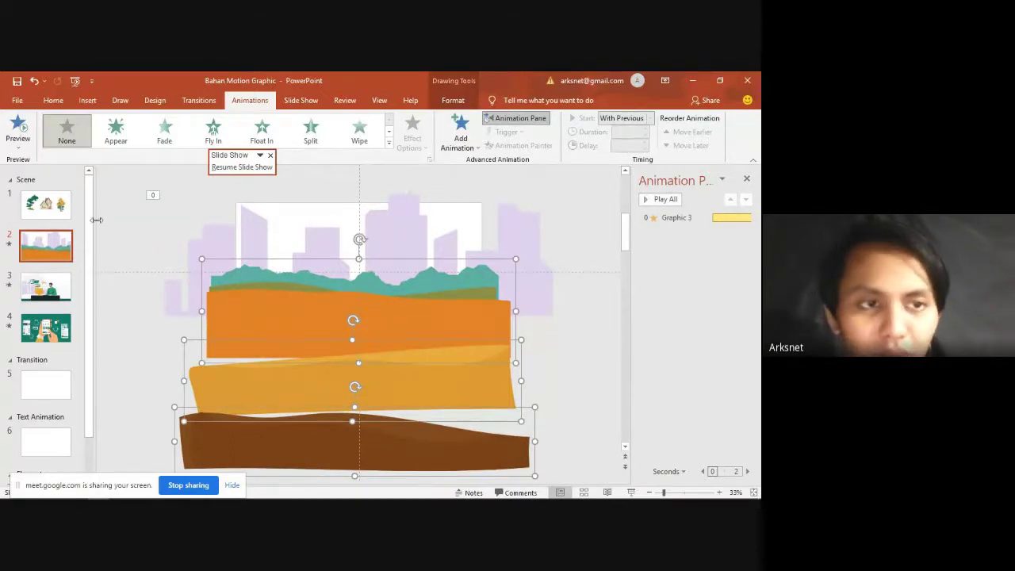
{"action": "left_click_drag", "start_coordinate": [96, 220], "coordinate": [199, 265]}
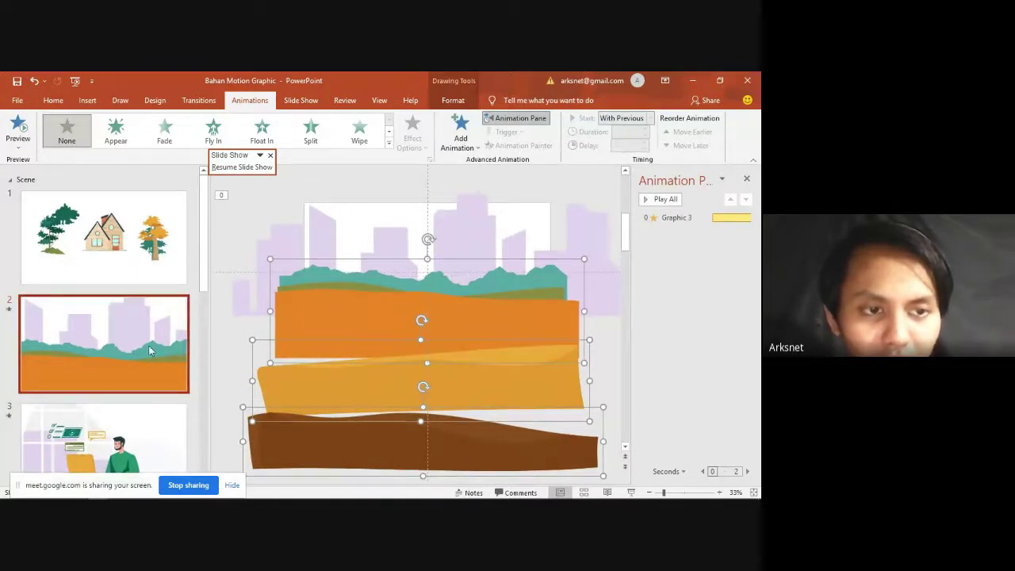
{"action": "left_click", "coordinate": [209, 258]}
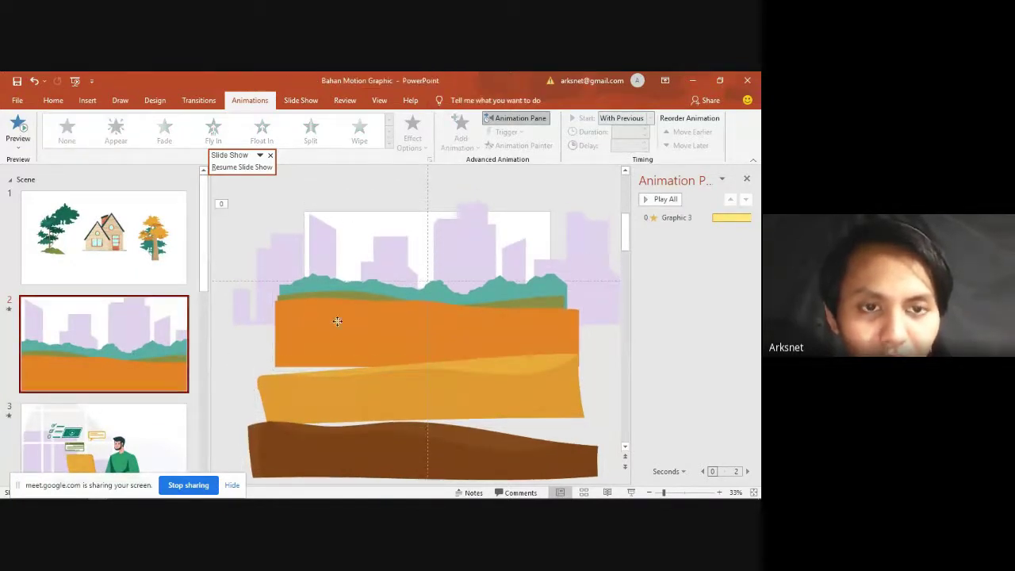
Step: Move the yellow strip up over the orange ground shape on slide 2
{"action": "left_click", "coordinate": [335, 319]}
{"action": "left_click", "coordinate": [226, 245]}
{"action": "left_click_drag", "start_coordinate": [211, 237], "coordinate": [189, 237]}
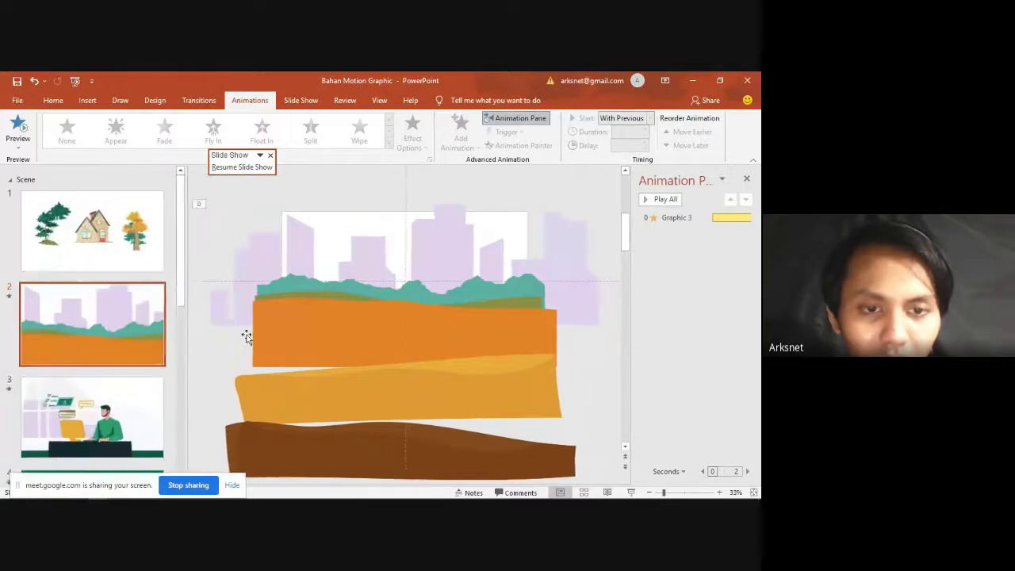
{"action": "left_click", "coordinate": [356, 401]}
{"action": "left_click_drag", "start_coordinate": [355, 401], "coordinate": [418, 337]}
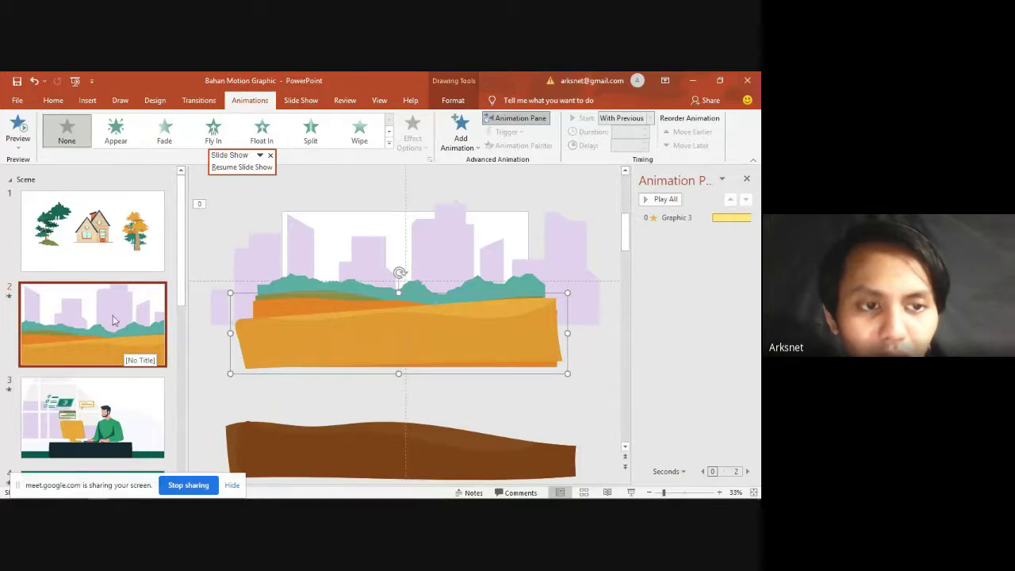
Step: Raise the brown strips, then lift the brown, orange and teal shapes together
{"action": "left_click_drag", "start_coordinate": [392, 449], "coordinate": [404, 360]}
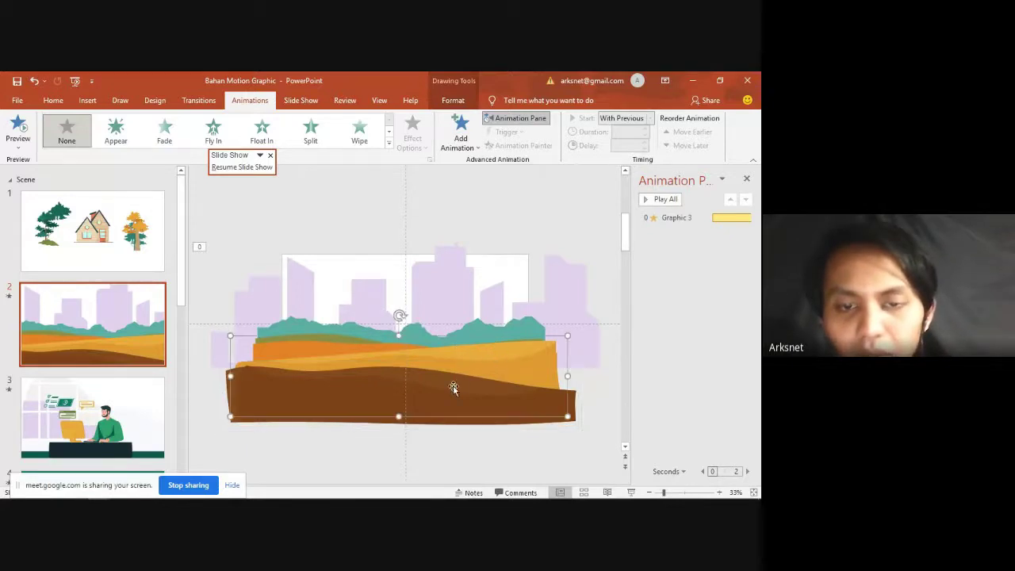
{"action": "left_click_drag", "start_coordinate": [505, 364], "coordinate": [502, 366]}
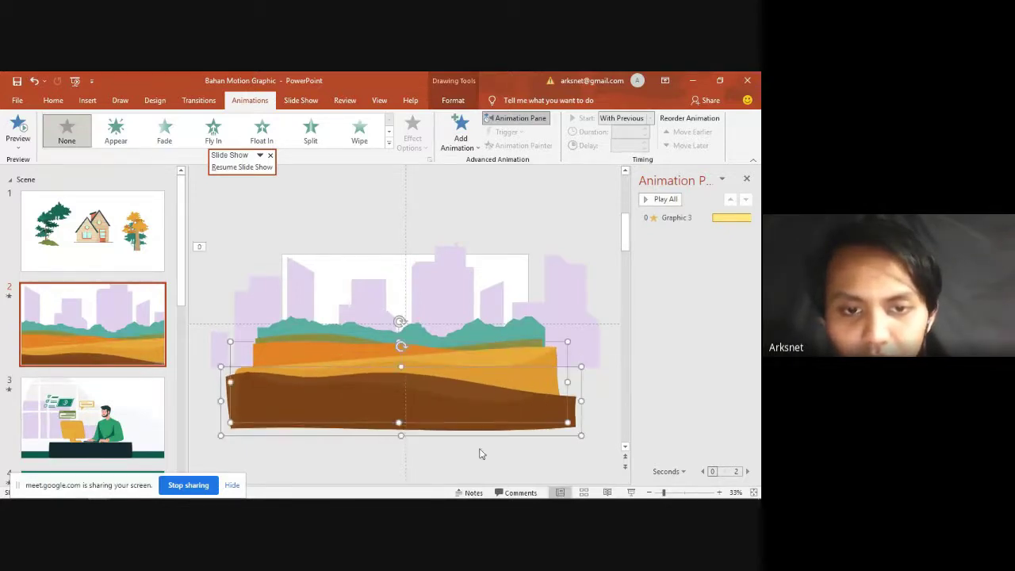
{"action": "left_click_drag", "start_coordinate": [431, 410], "coordinate": [479, 402]}
{"action": "left_click", "coordinate": [433, 401], "text": "shift"}
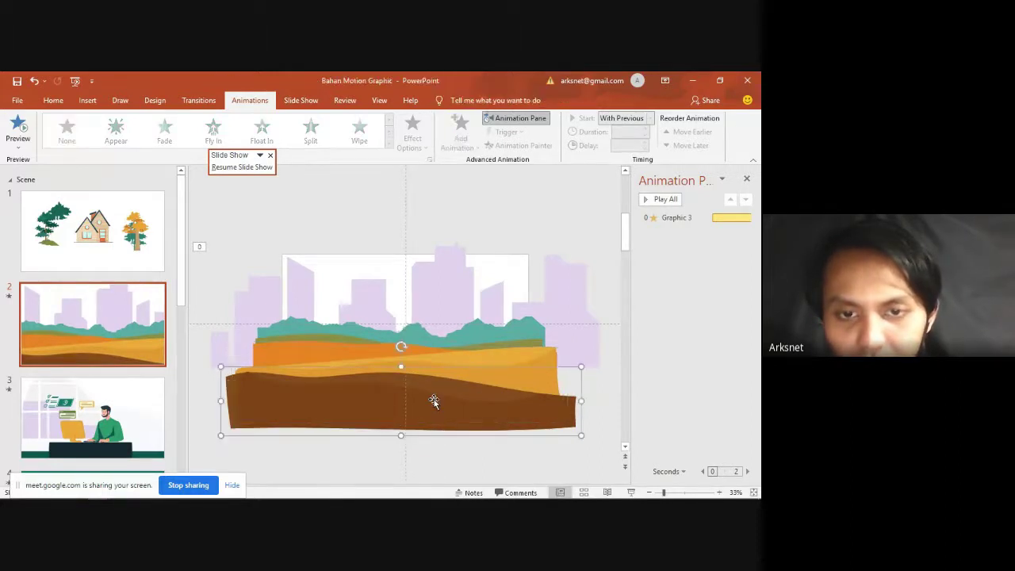
{"action": "left_click", "coordinate": [475, 338], "text": "shift"}
{"action": "left_click_drag", "start_coordinate": [475, 337], "coordinate": [475, 333]}
{"action": "left_click", "coordinate": [438, 451]}
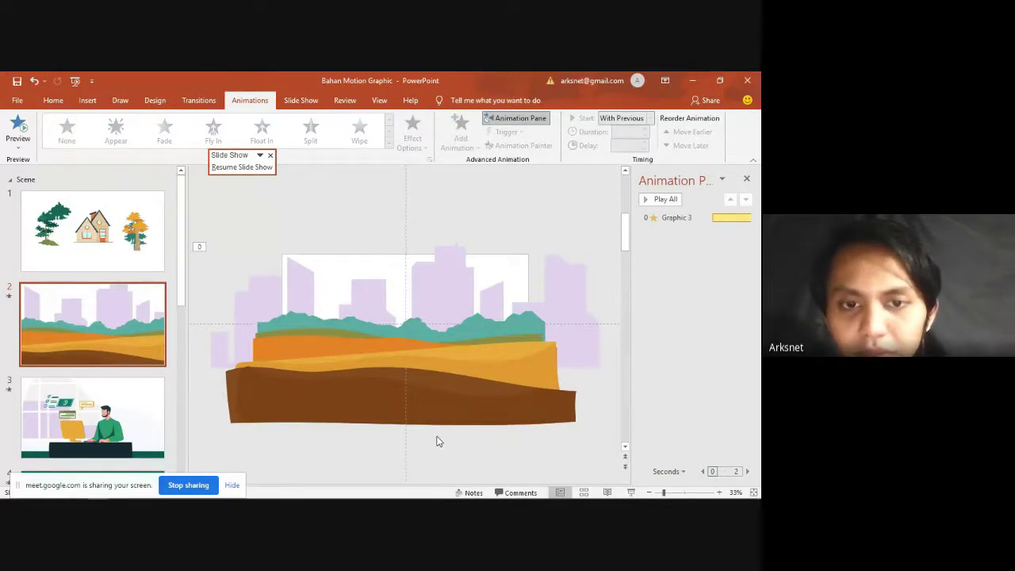
Step: Delete the brown ground shape from slide 2
{"action": "key", "text": "alt+Tab"}
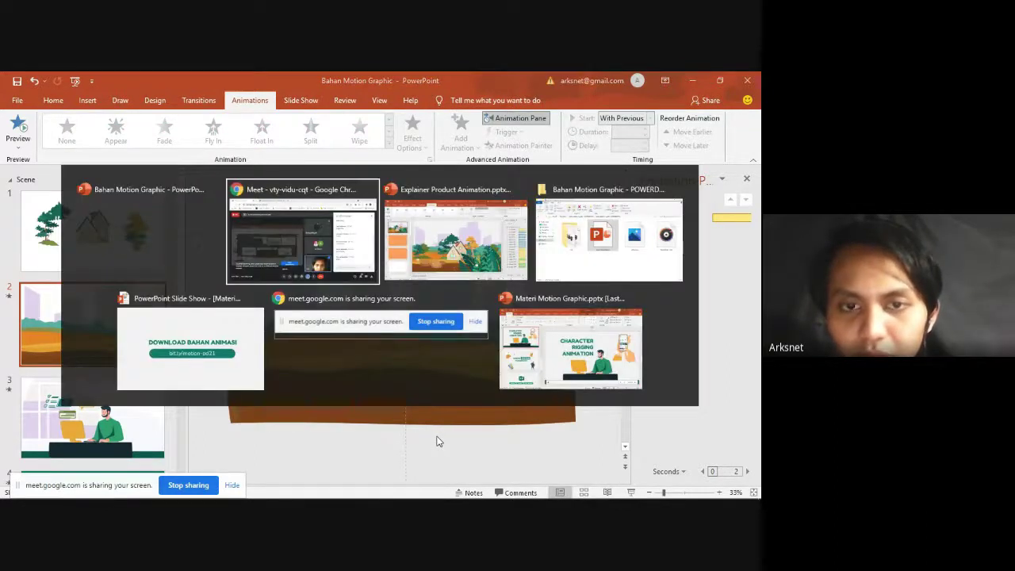
{"action": "key", "text": "alt+Tab"}
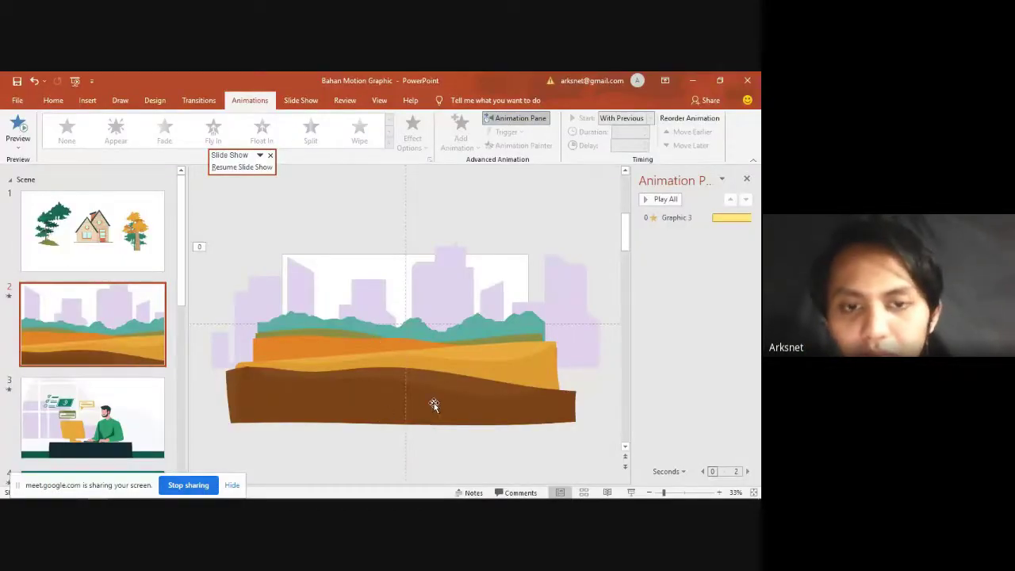
{"action": "left_click", "coordinate": [434, 405]}
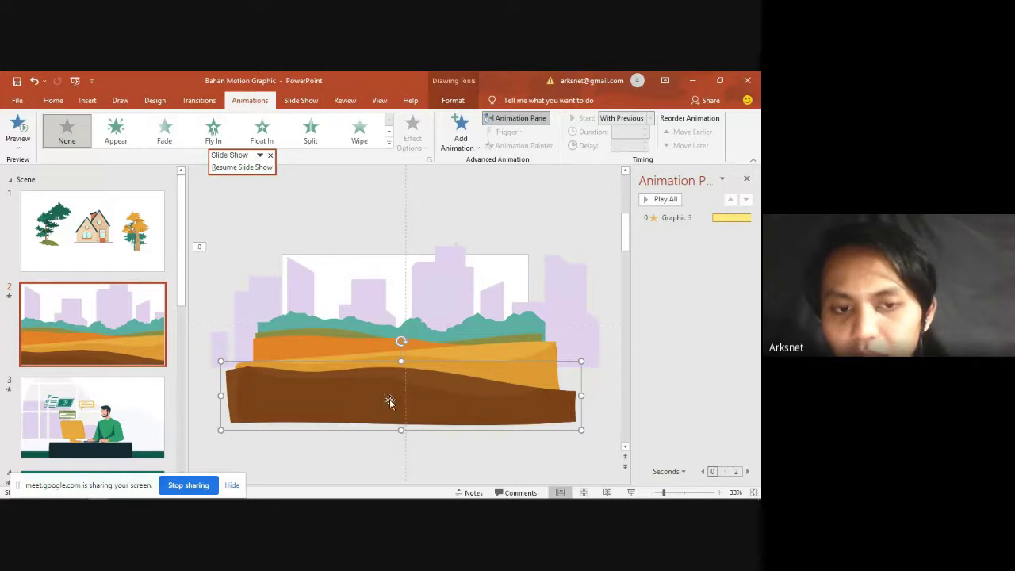
{"action": "left_click", "coordinate": [421, 431]}
{"action": "left_click", "coordinate": [415, 405]}
{"action": "left_click", "coordinate": [442, 460]}
{"action": "left_click", "coordinate": [417, 395]}
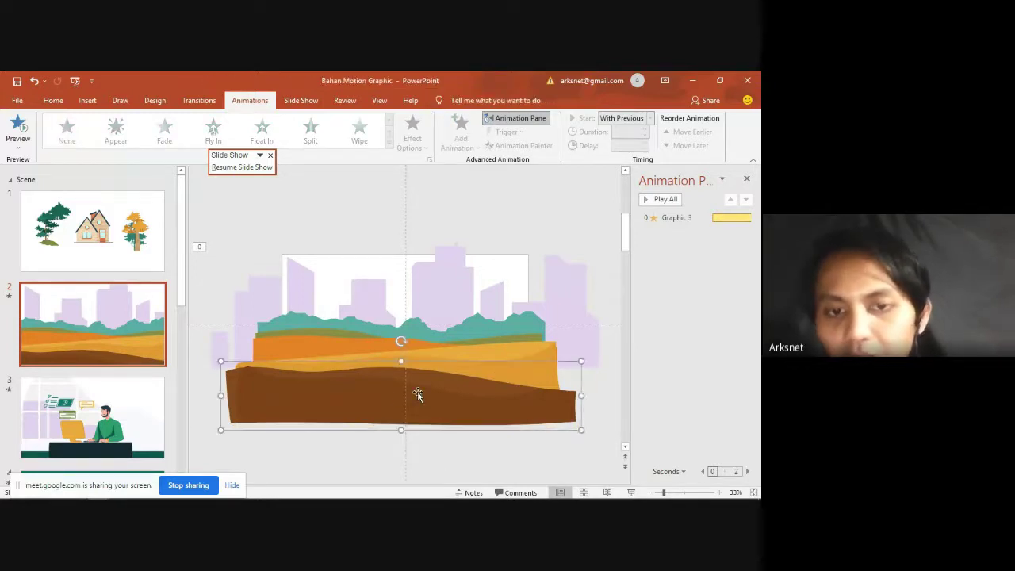
{"action": "key", "text": "Delete"}
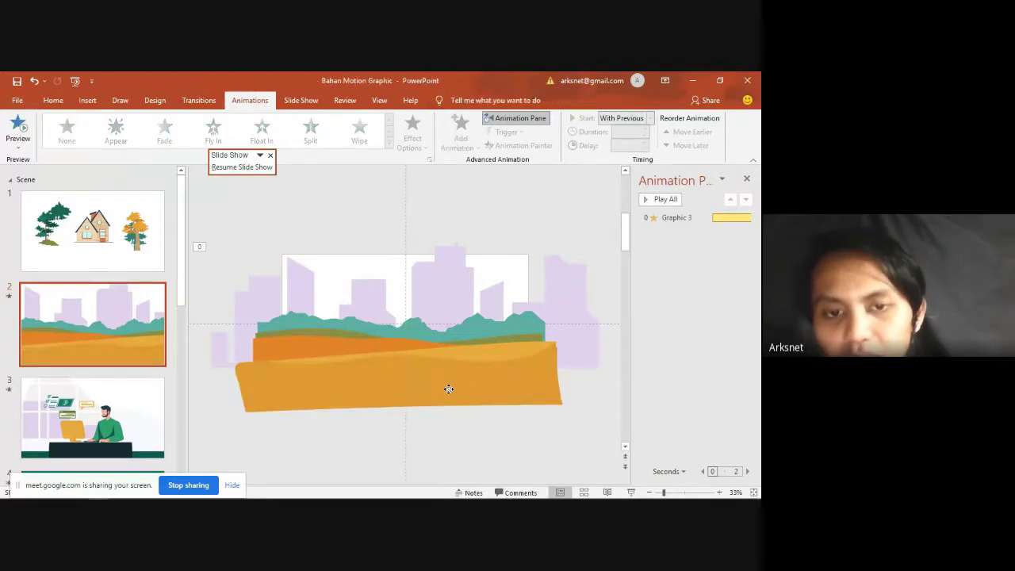
Step: Delete the slanted orange shape and nudge the remaining ground layer slightly left and down
{"action": "left_click", "coordinate": [449, 384]}
{"action": "key", "text": "Delete"}
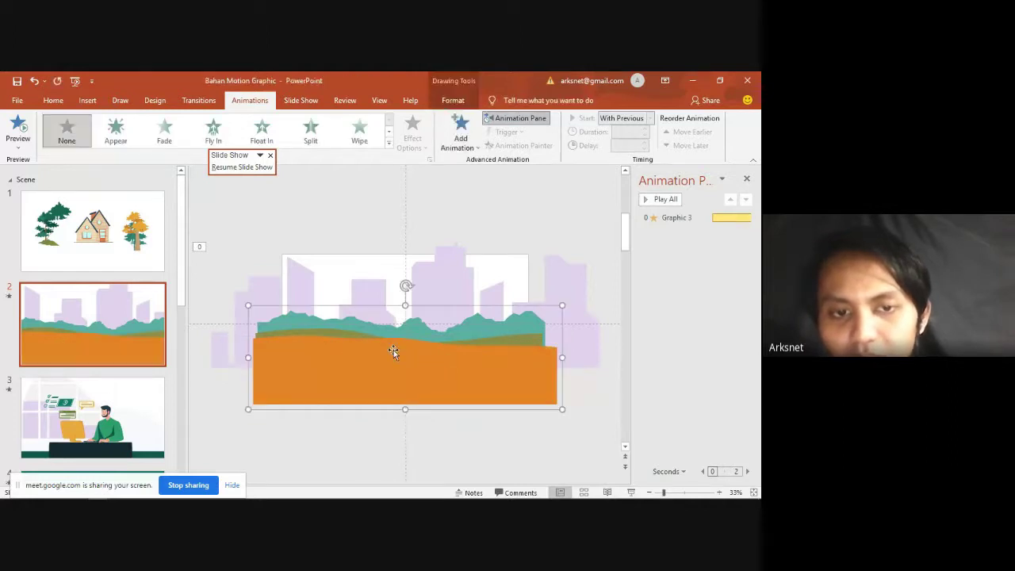
{"action": "mouse_move", "coordinate": [394, 351]}
{"action": "left_mouse_down"}
{"action": "mouse_move", "coordinate": [401, 397]}
{"action": "mouse_move", "coordinate": [352, 367]}
{"action": "mouse_move", "coordinate": [374, 356]}
{"action": "left_mouse_up"}
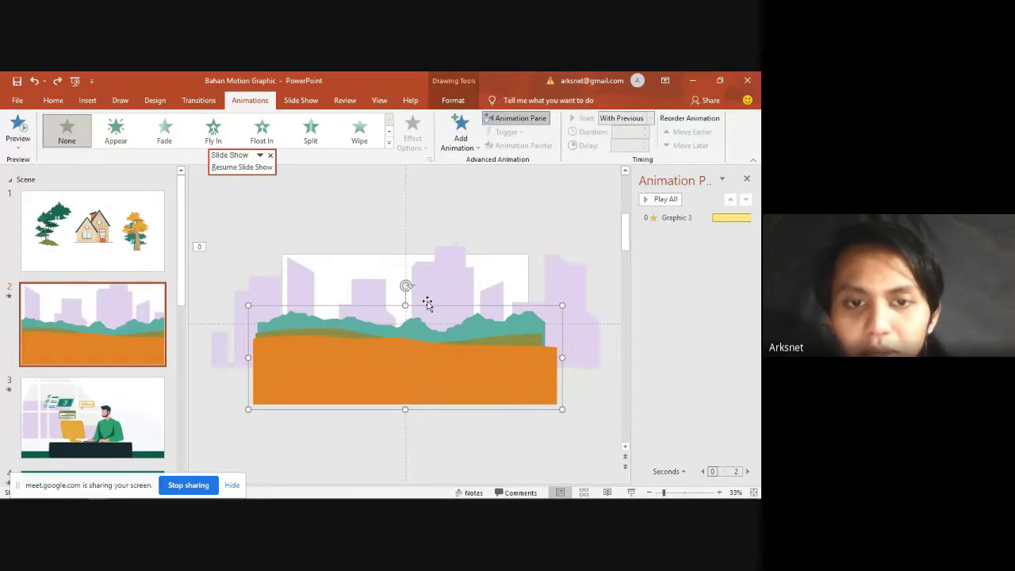
{"action": "left_click", "coordinate": [424, 298]}
{"action": "left_click", "coordinate": [412, 351]}
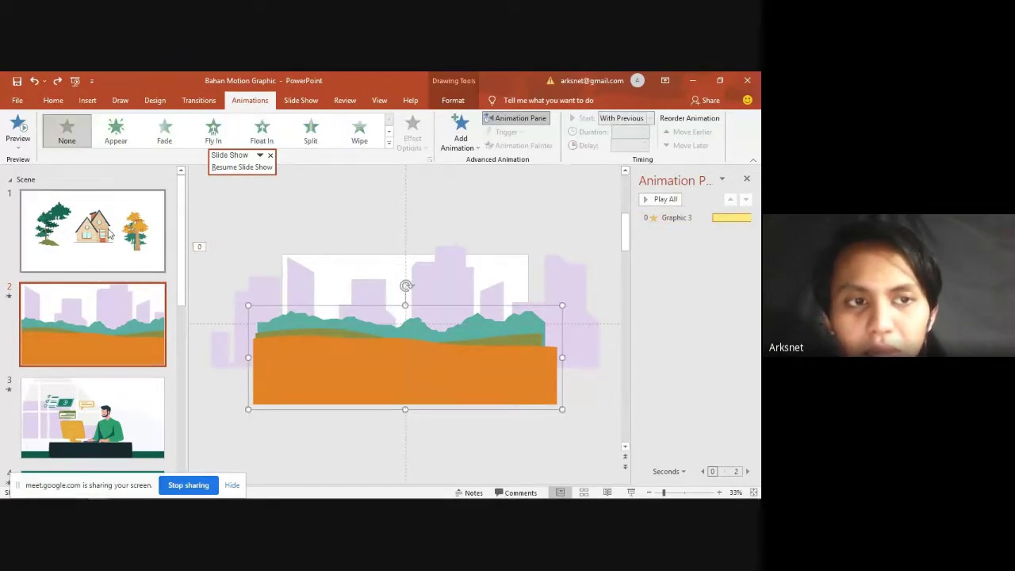
Step: Copy the teal-and-orange landscape from beside slide 1 onto slide 2, positioned before the skyline
{"action": "left_click", "coordinate": [108, 255]}
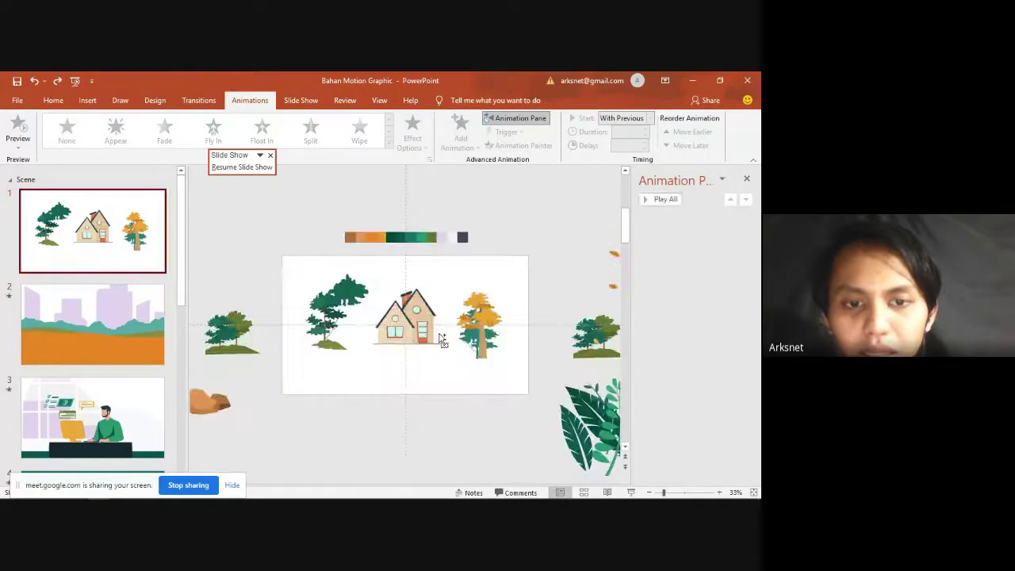
{"action": "scroll", "coordinate": [439, 332], "scroll_direction": "down", "scroll_amount": 4}
{"action": "scroll", "coordinate": [438, 332], "scroll_direction": "up", "scroll_amount": 5}
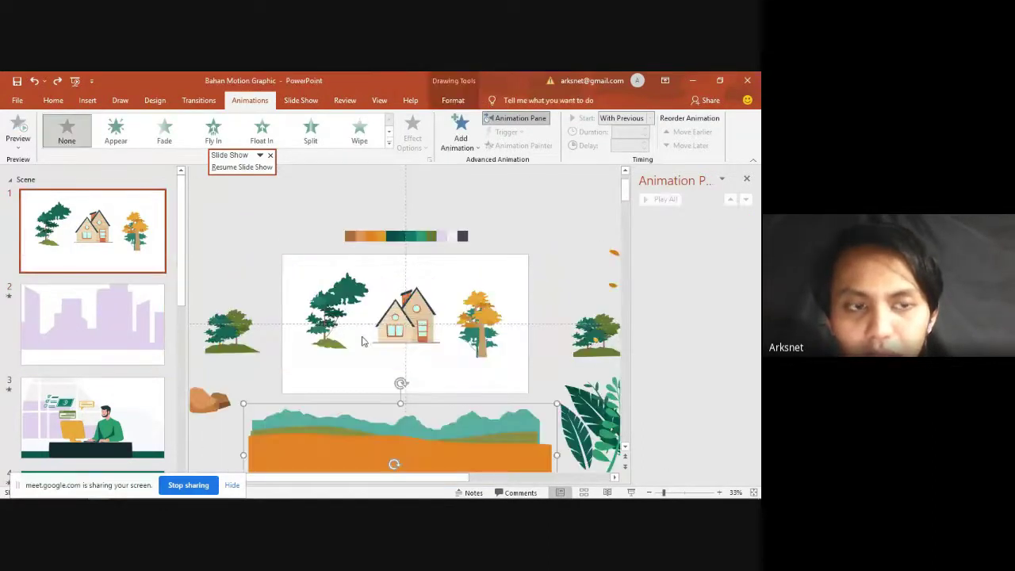
{"action": "scroll", "coordinate": [362, 341], "scroll_direction": "down", "scroll_amount": 3}
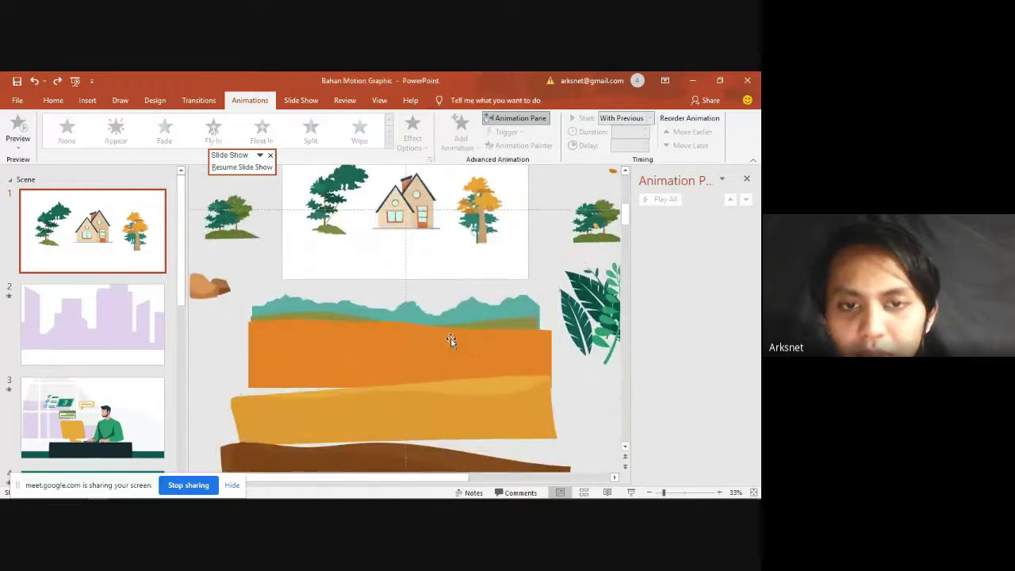
{"action": "left_click", "coordinate": [450, 340]}
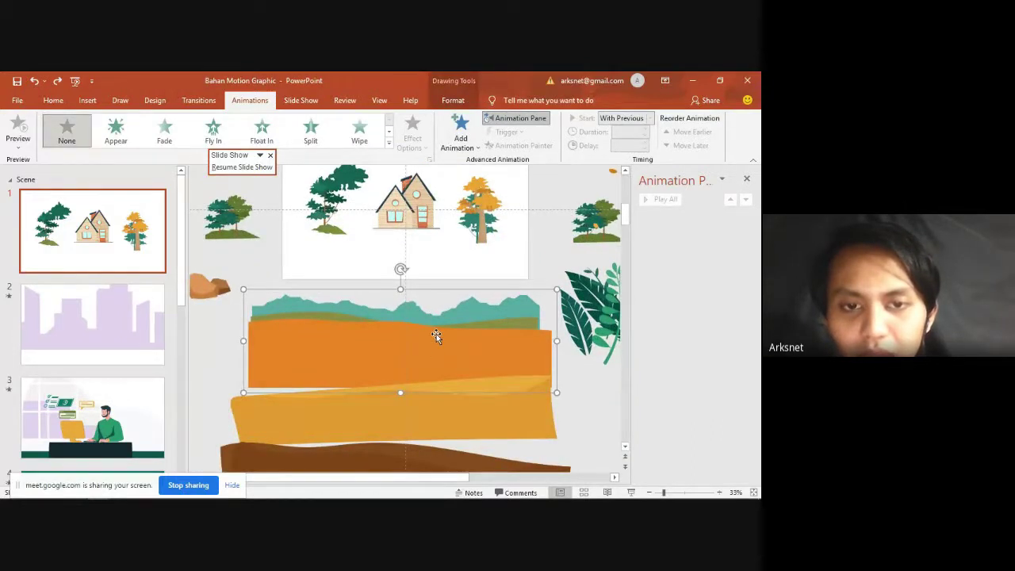
{"action": "key", "text": "ctrl+c"}
{"action": "left_click", "coordinate": [74, 321]}
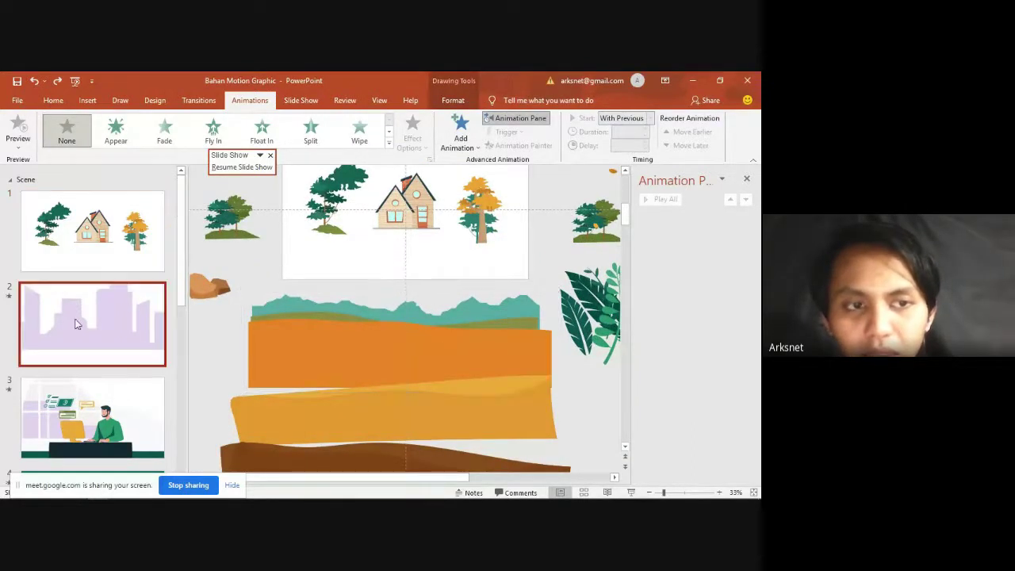
{"action": "key", "text": "ctrl+v"}
{"action": "left_click_drag", "start_coordinate": [417, 419], "coordinate": [422, 350]}
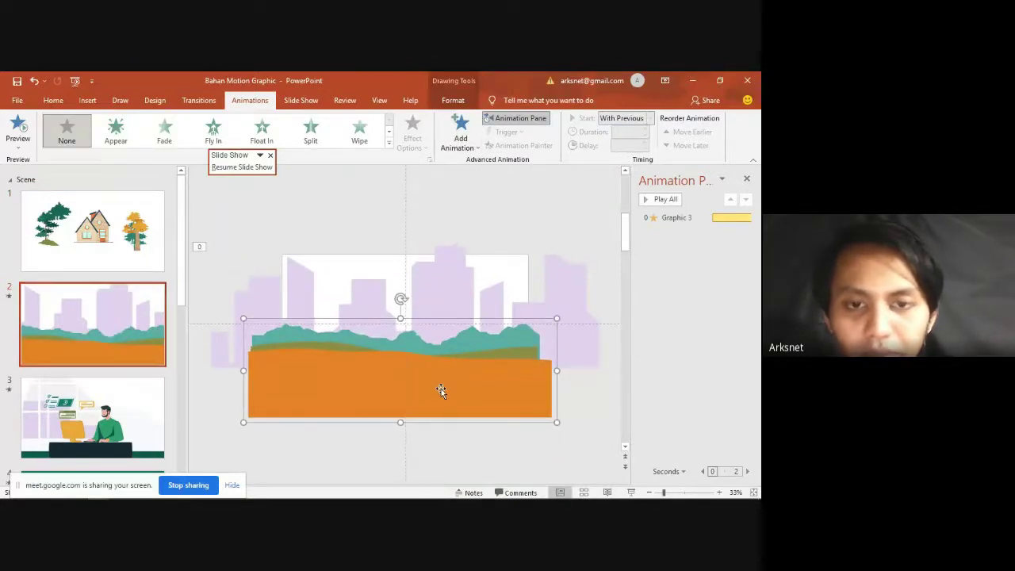
{"action": "left_click_drag", "start_coordinate": [440, 387], "coordinate": [441, 380]}
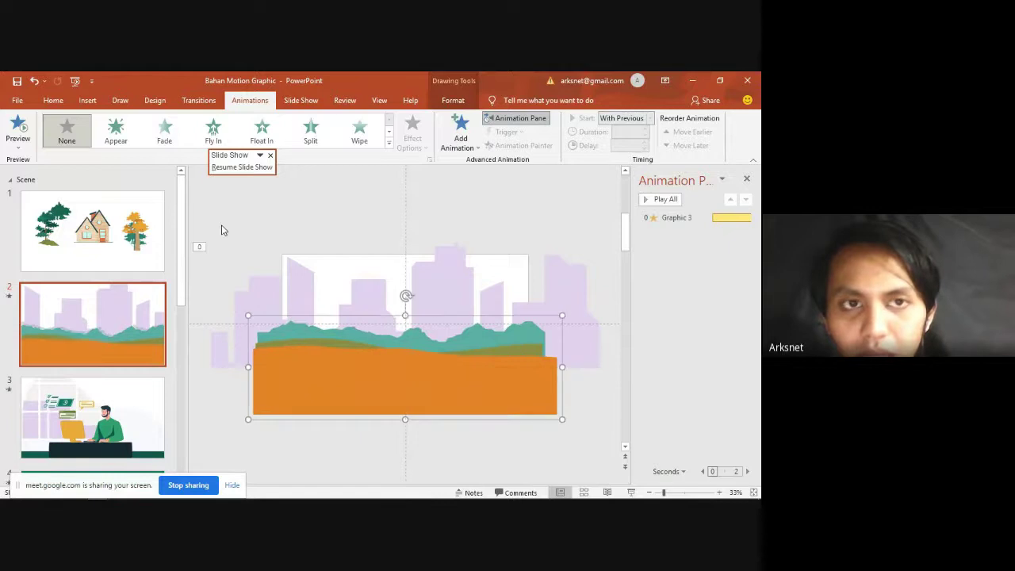
Step: Preview the Circle and Diagonal Down Right motion paths on the ground layer
{"action": "left_click", "coordinate": [459, 143]}
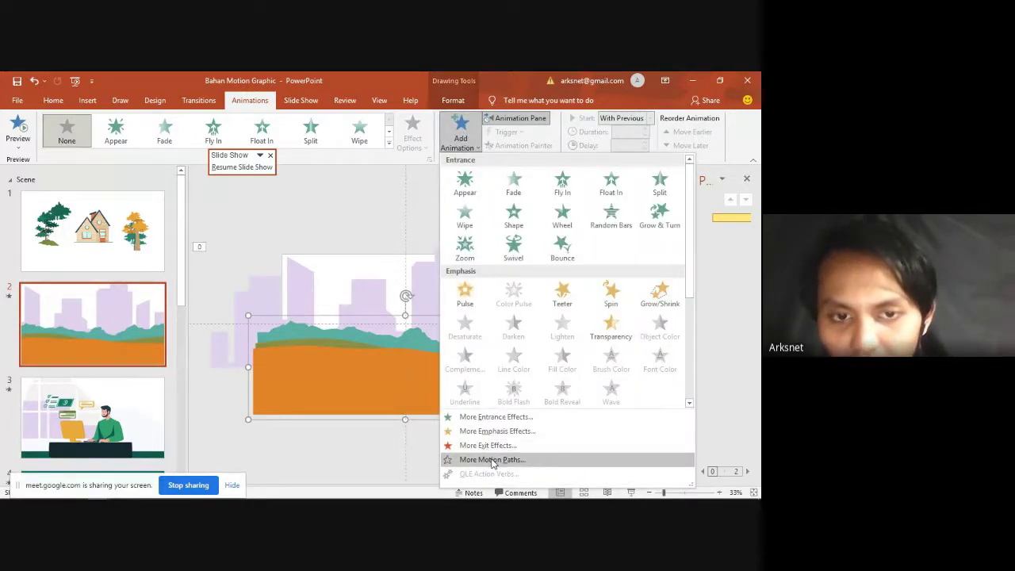
{"action": "left_click", "coordinate": [491, 459]}
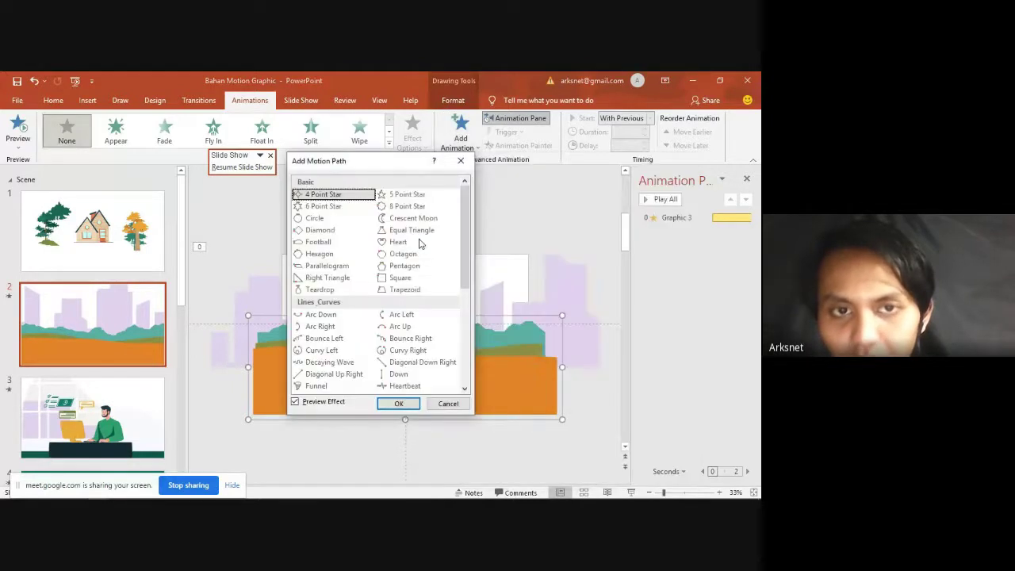
{"action": "left_click_drag", "start_coordinate": [373, 165], "coordinate": [589, 206]}
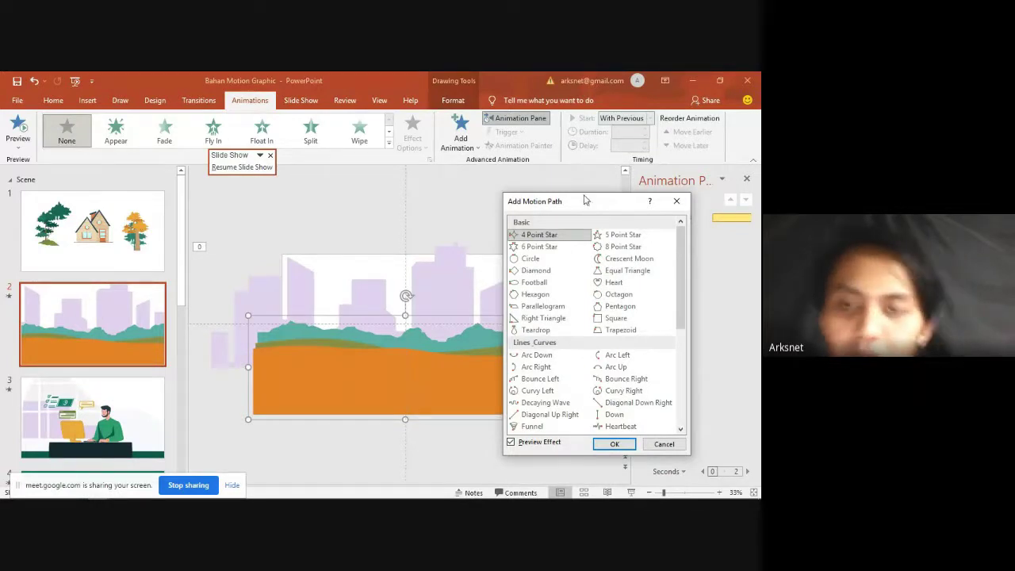
{"action": "left_click", "coordinate": [542, 259]}
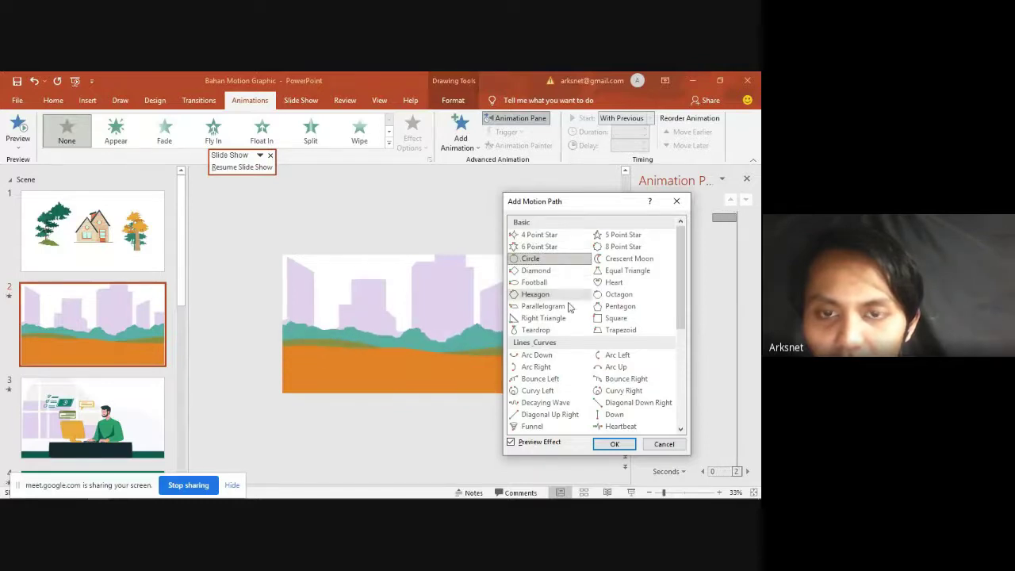
{"action": "scroll", "coordinate": [578, 317], "scroll_direction": "down", "scroll_amount": 1}
{"action": "left_click", "coordinate": [632, 368]}
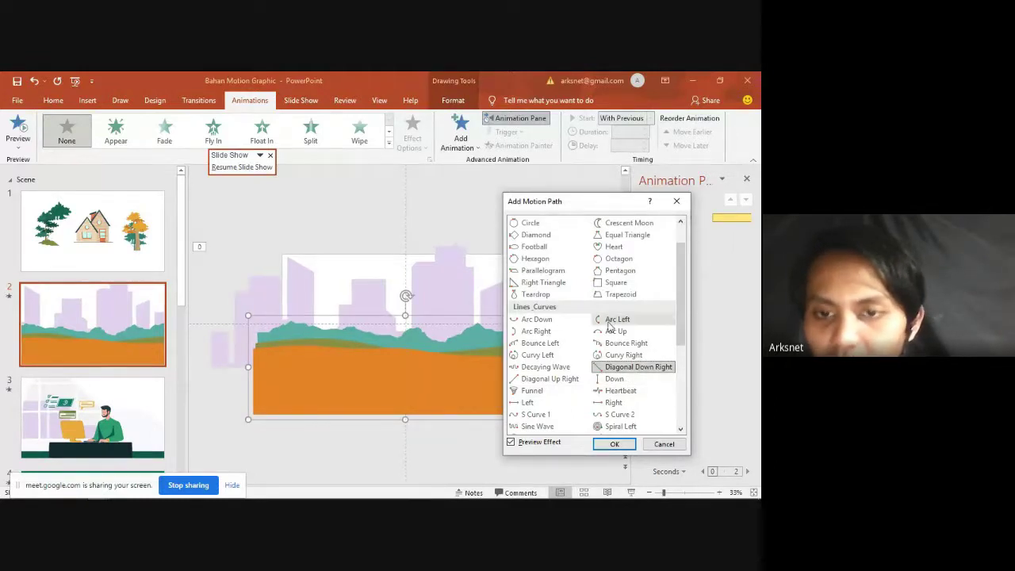
Step: Apply the Down motion path from Lines_Curves to the ground layer
{"action": "scroll", "coordinate": [604, 319], "scroll_direction": "up", "scroll_amount": 1}
{"action": "scroll", "coordinate": [612, 396], "scroll_direction": "down", "scroll_amount": 1}
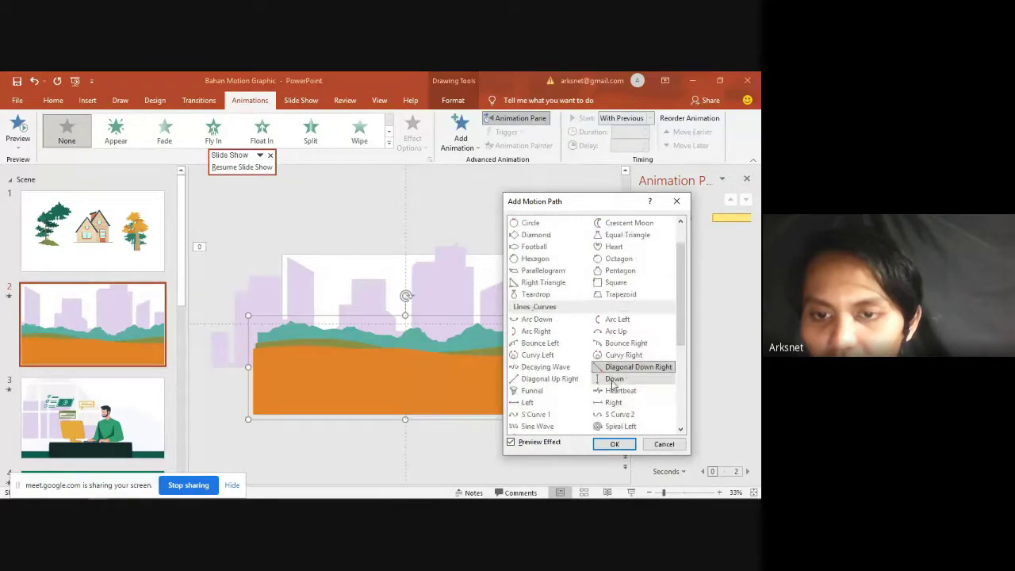
{"action": "left_click", "coordinate": [614, 380]}
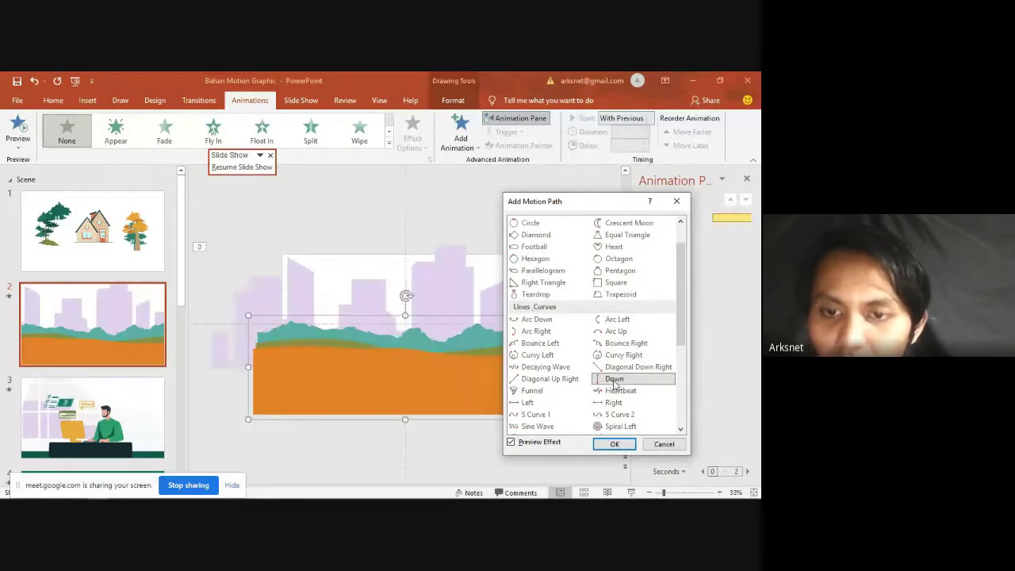
{"action": "left_click", "coordinate": [612, 443]}
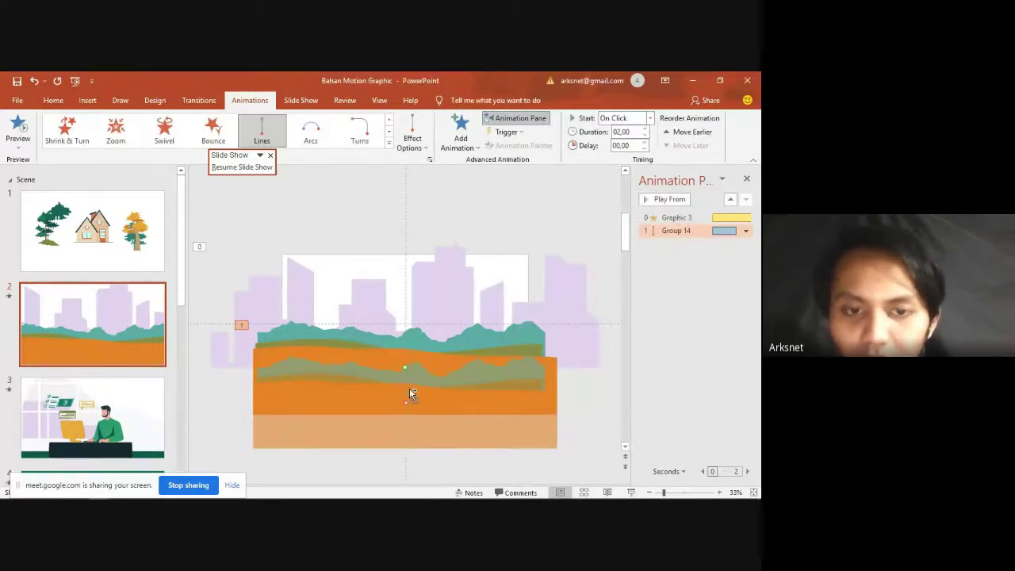
{"action": "scroll", "coordinate": [409, 387], "scroll_direction": "up", "scroll_amount": 2}
{"action": "scroll", "coordinate": [439, 363], "scroll_direction": "down", "scroll_amount": 1}
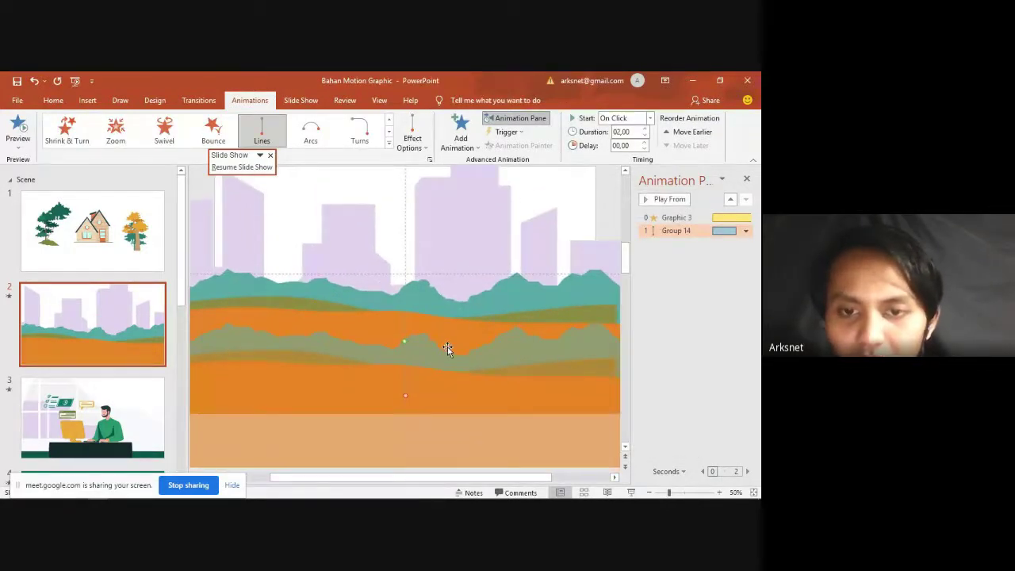
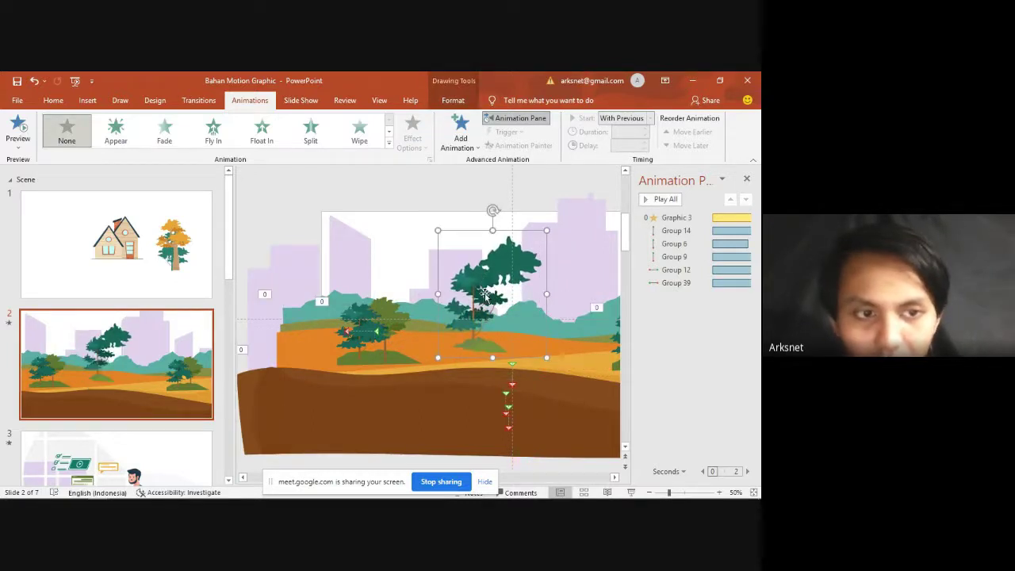
Step: Nudge the central green tree group down and apply the Grow/Shrink emphasis from More Emphasis Effects
{"action": "scroll", "coordinate": [487, 297], "scroll_direction": "down", "scroll_amount": 1}
{"action": "left_click_drag", "start_coordinate": [425, 286], "coordinate": [409, 311]}
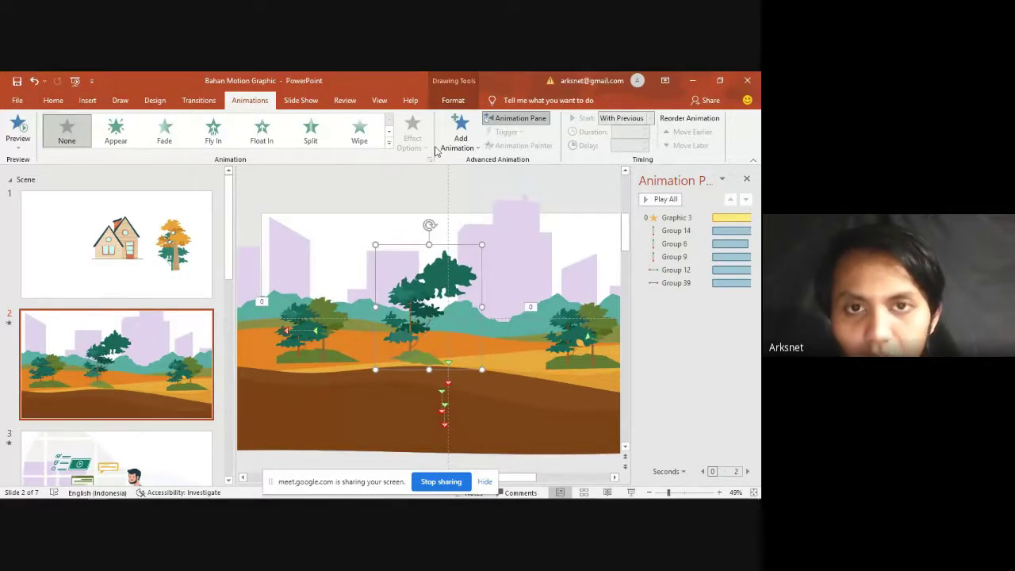
{"action": "left_click", "coordinate": [460, 134]}
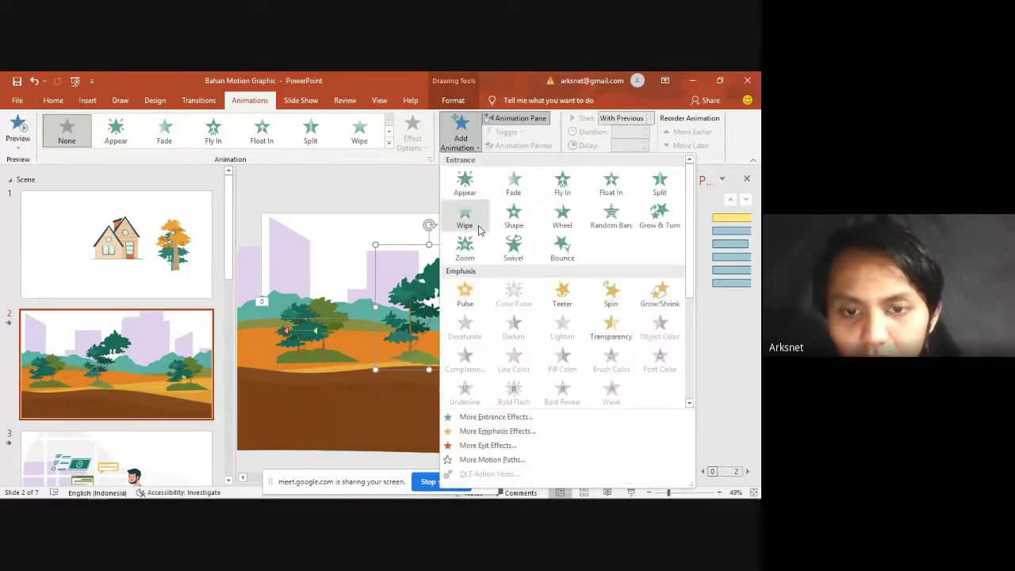
{"action": "left_click", "coordinate": [497, 431]}
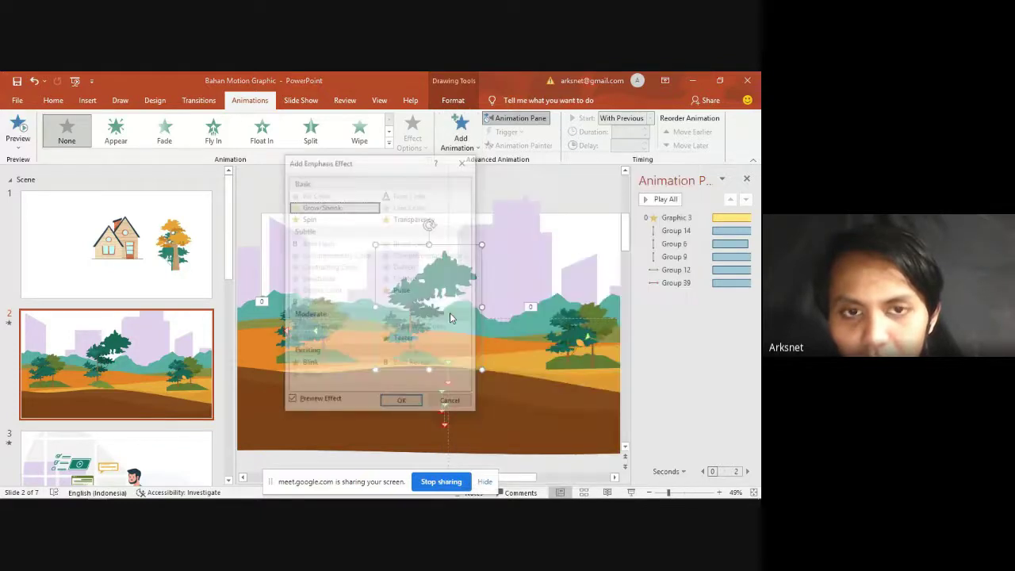
{"action": "left_click_drag", "start_coordinate": [364, 163], "coordinate": [254, 158]}
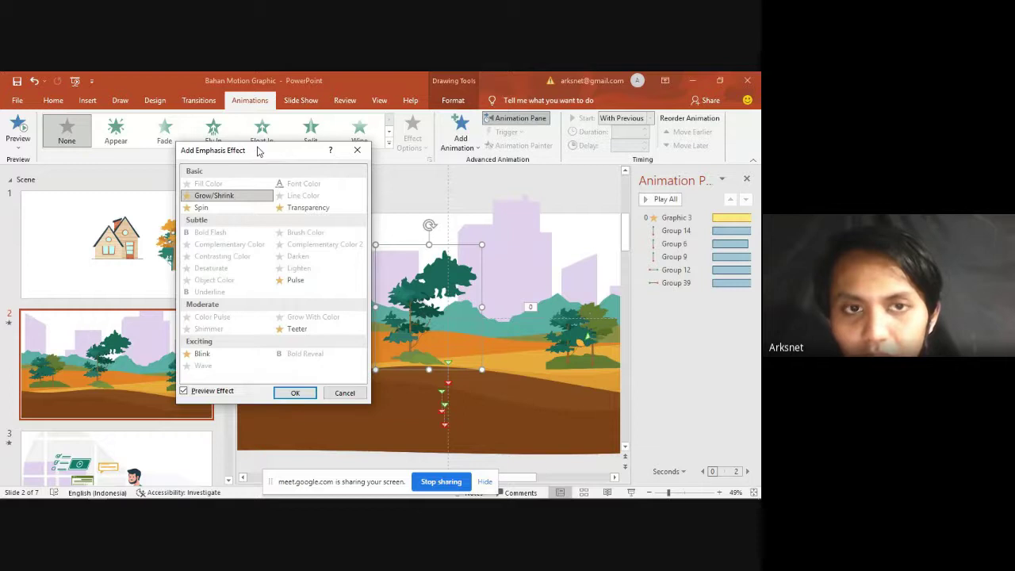
{"action": "left_click", "coordinate": [245, 197]}
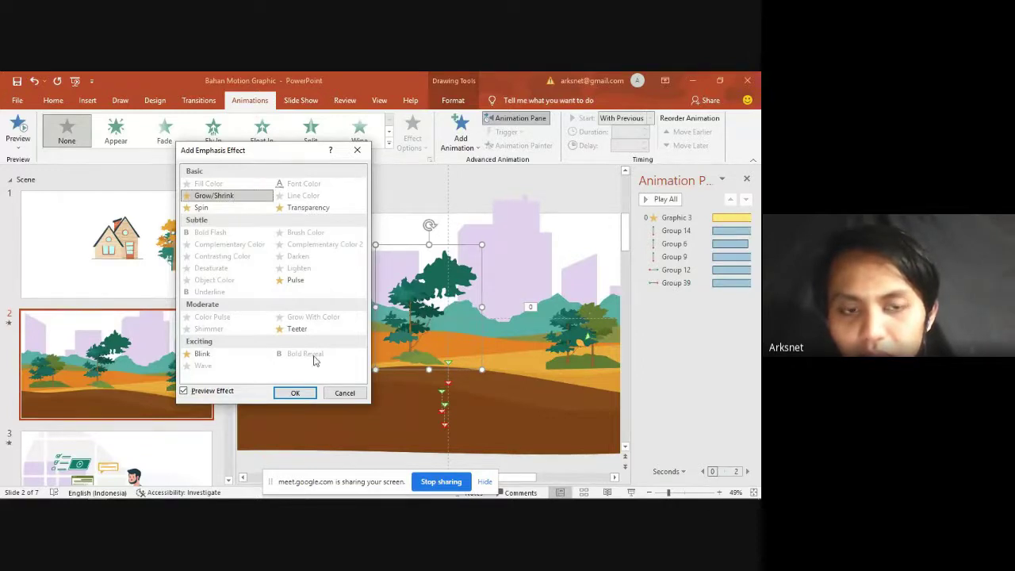
{"action": "left_click", "coordinate": [294, 392]}
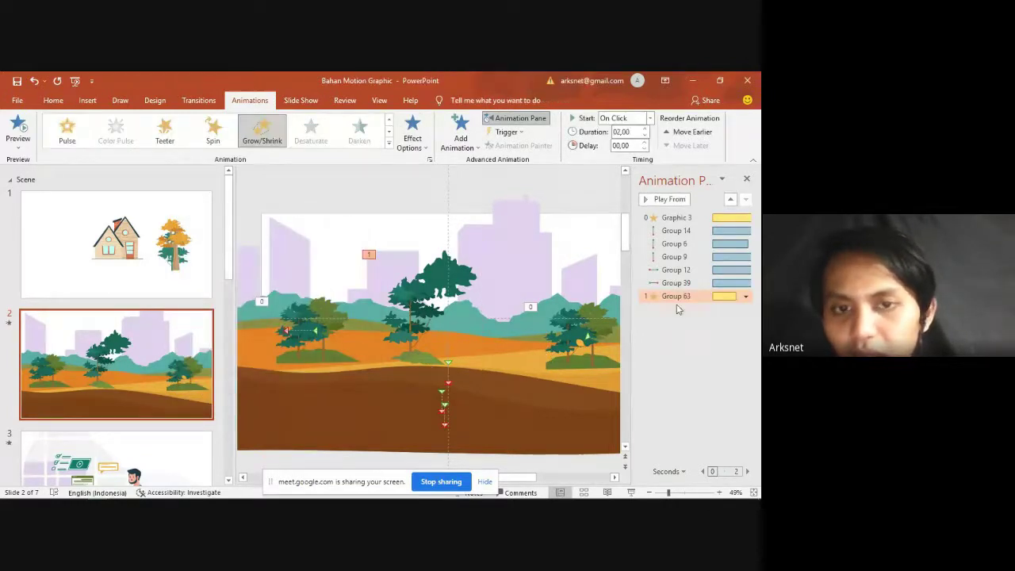
Step: Set the tree's Grow/Shrink to a 70% custom size, 5-second duration, starting With Previous
{"action": "double_click", "coordinate": [676, 296]}
{"action": "left_click", "coordinate": [376, 229]}
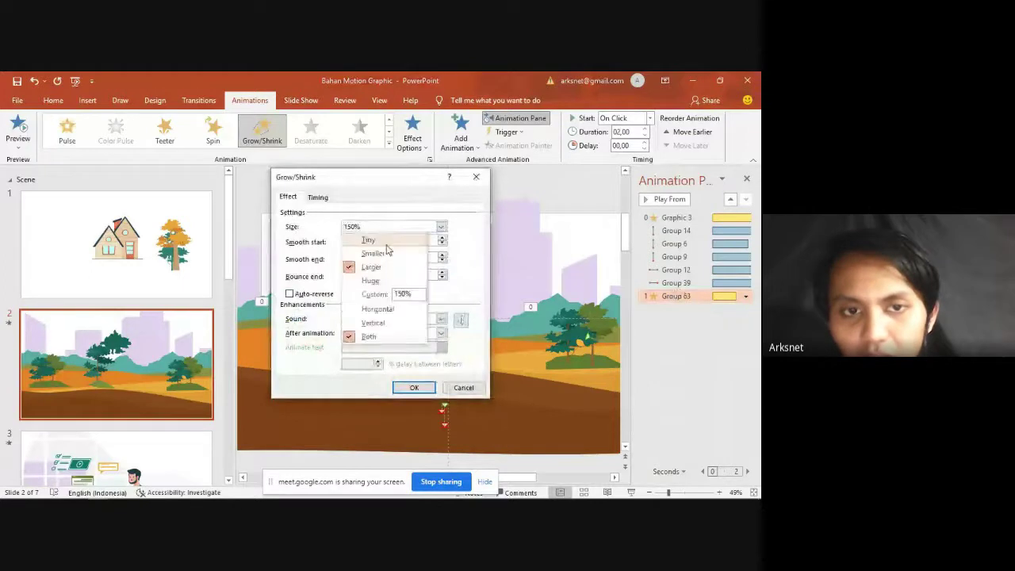
{"action": "left_click", "coordinate": [401, 294]}
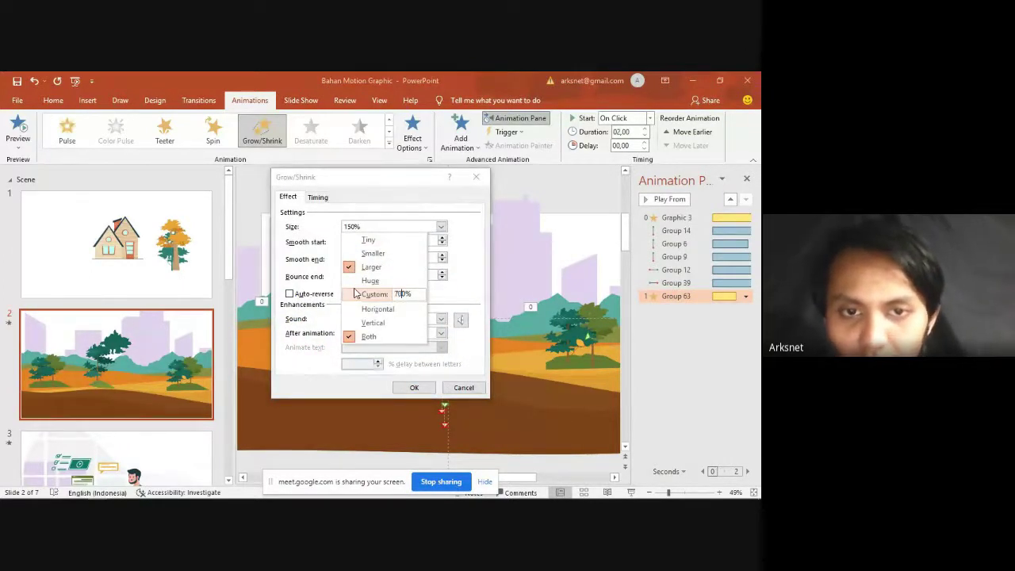
{"action": "key", "text": "Return"}
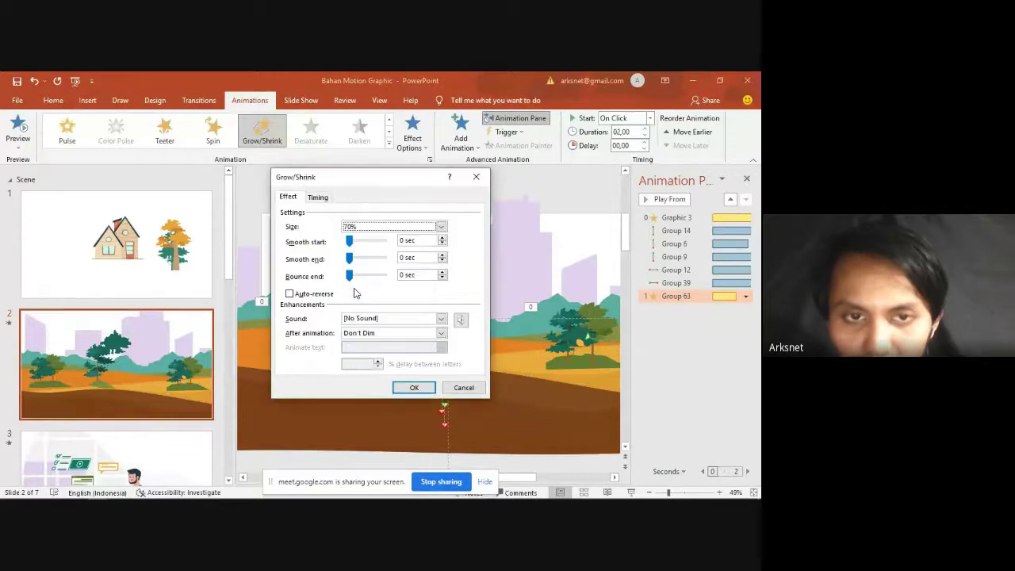
{"action": "left_click", "coordinate": [318, 197]}
{"action": "left_click", "coordinate": [411, 256]}
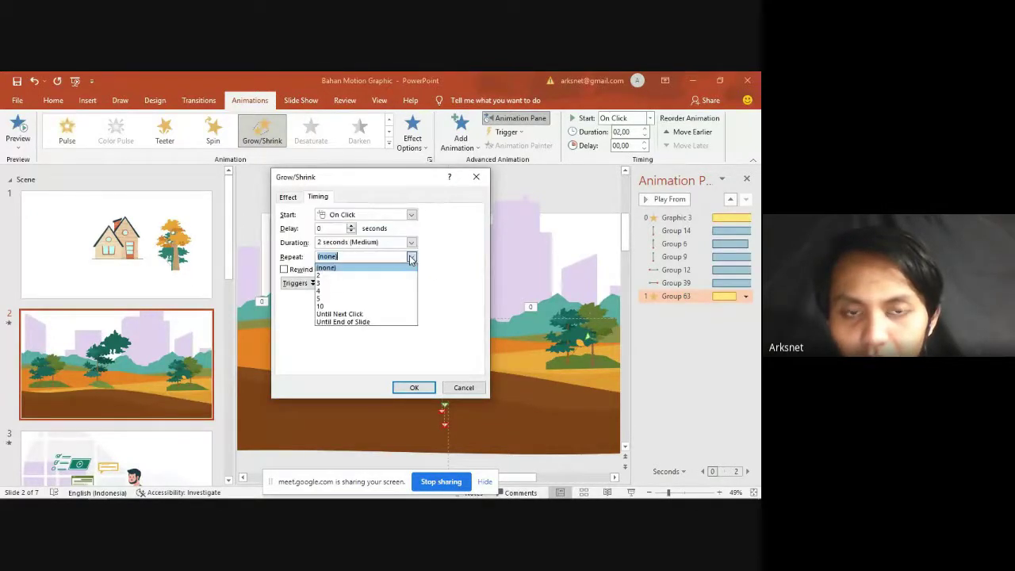
{"action": "left_click", "coordinate": [411, 242]}
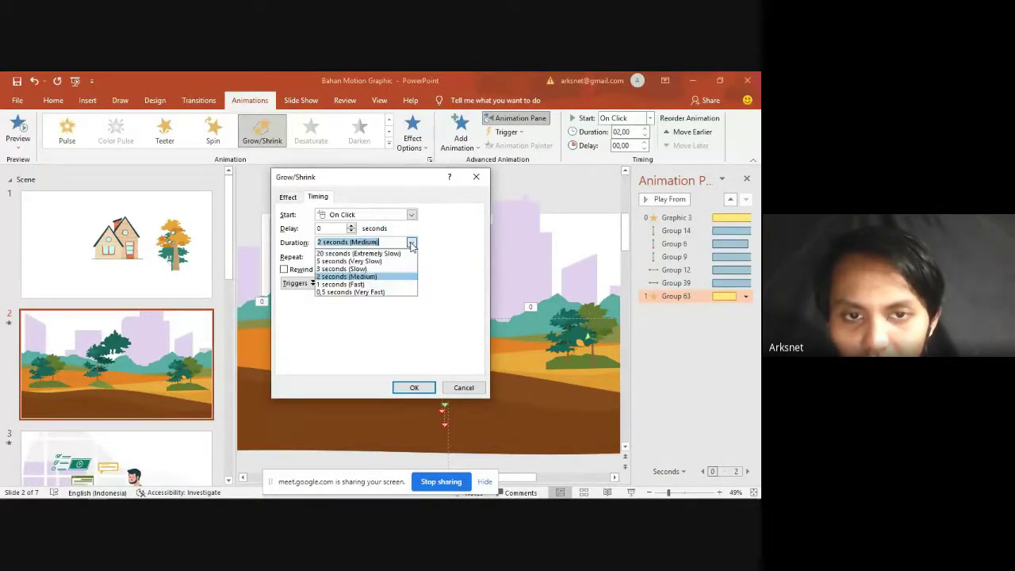
{"action": "left_click", "coordinate": [372, 261]}
{"action": "left_click", "coordinate": [410, 215]}
{"action": "left_click", "coordinate": [379, 238]}
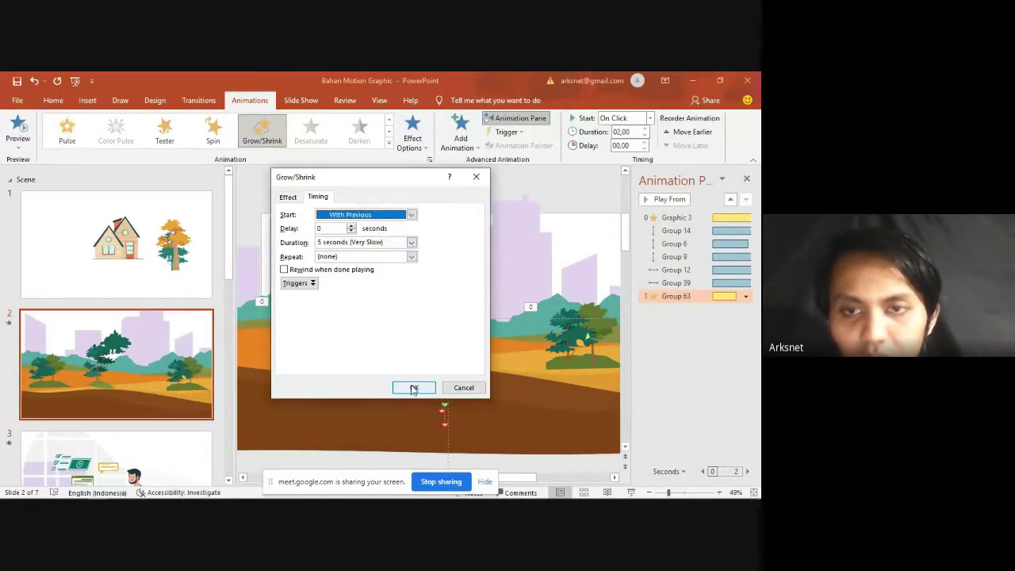
{"action": "left_click", "coordinate": [413, 387]}
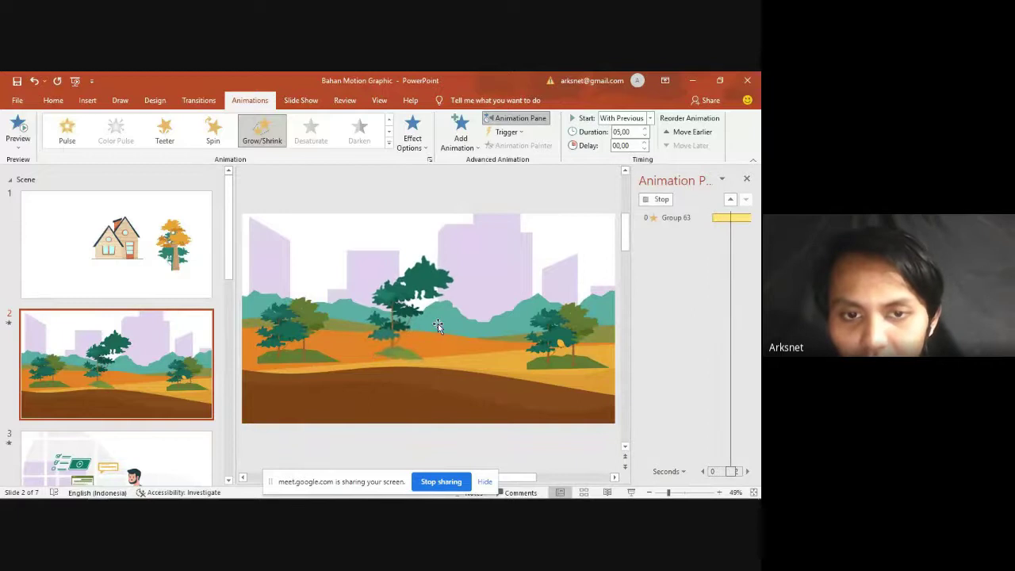
Step: Cut the orange tree from slide 1 and paste it onto slide 2 beside the green trees
{"action": "left_click", "coordinate": [553, 196]}
{"action": "left_click", "coordinate": [464, 276]}
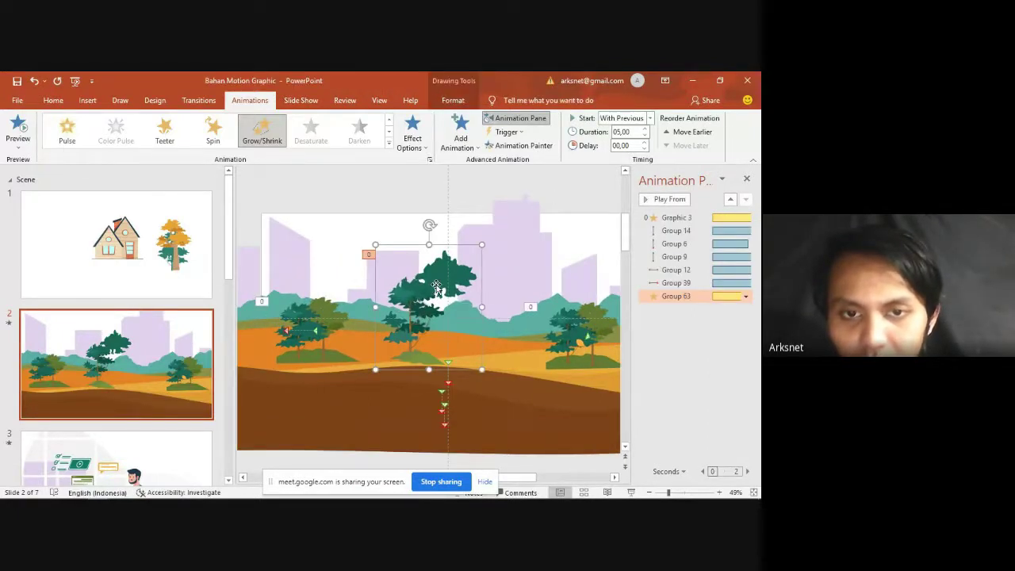
{"action": "left_click", "coordinate": [593, 195]}
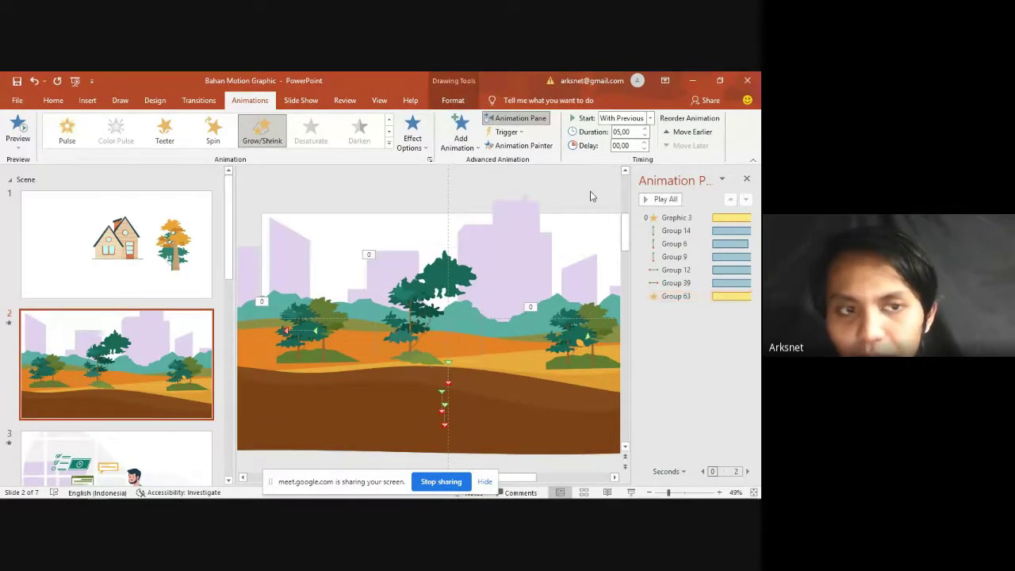
{"action": "scroll", "coordinate": [555, 333], "scroll_direction": "up", "scroll_amount": 1}
{"action": "left_click", "coordinate": [564, 325]}
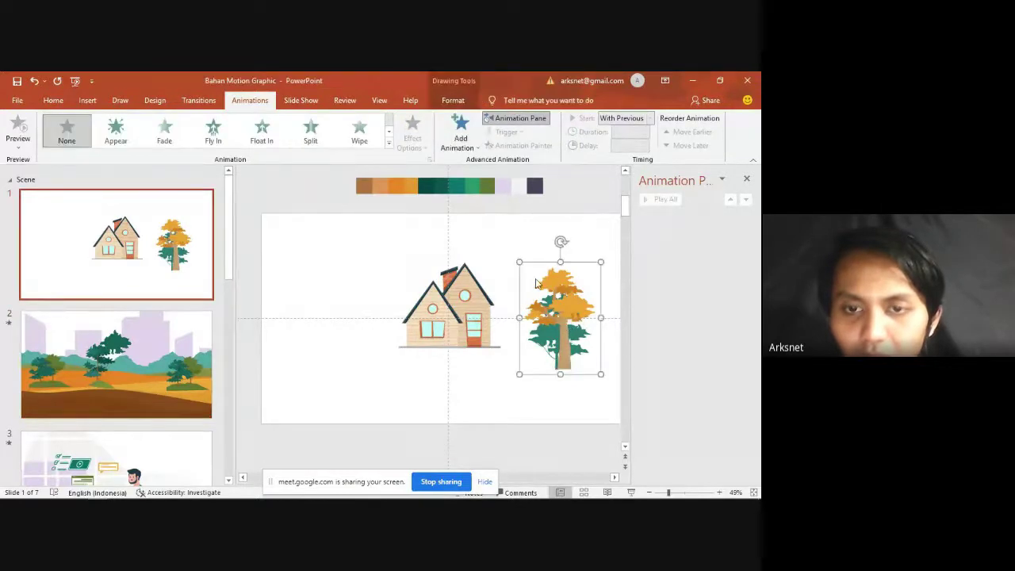
{"action": "key", "text": "ctrl+x"}
{"action": "scroll", "coordinate": [560, 317], "scroll_direction": "down", "scroll_amount": 1}
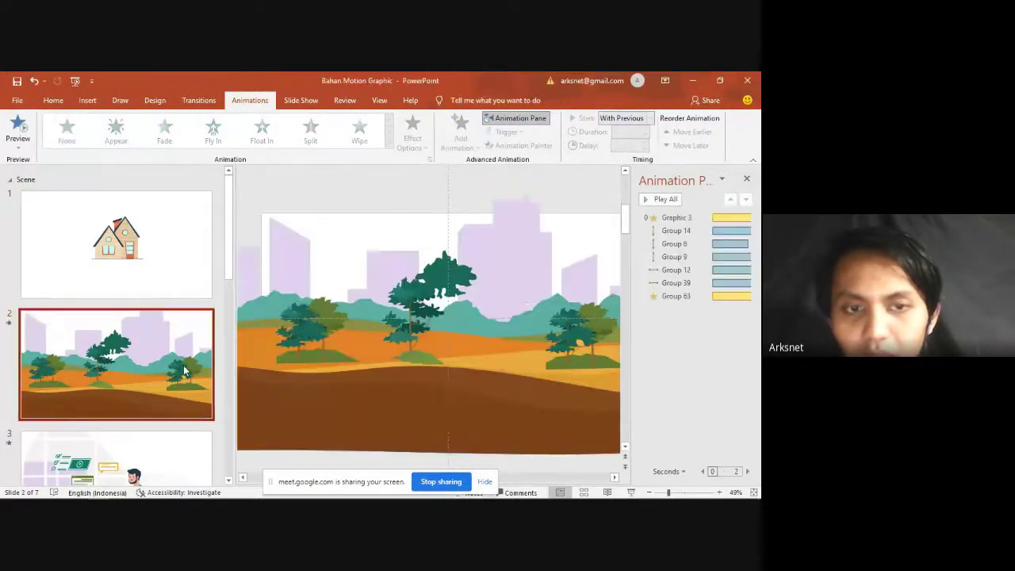
{"action": "key", "text": "ctrl+v"}
{"action": "left_click_drag", "start_coordinate": [564, 324], "coordinate": [406, 295]}
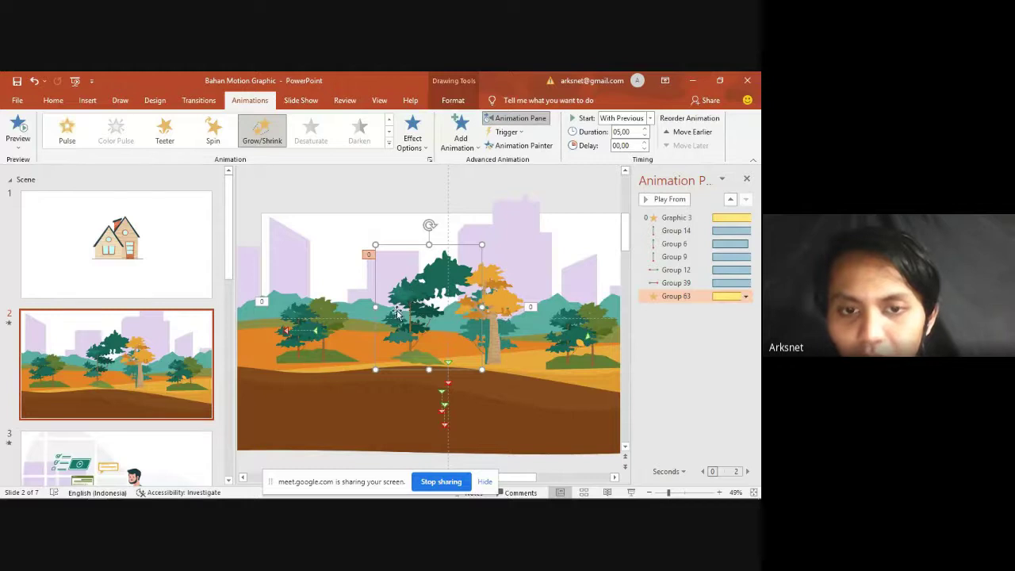
Step: Copy the central tree's Grow/Shrink animation onto the orange tree with Animation Painter
{"action": "left_click", "coordinate": [519, 145]}
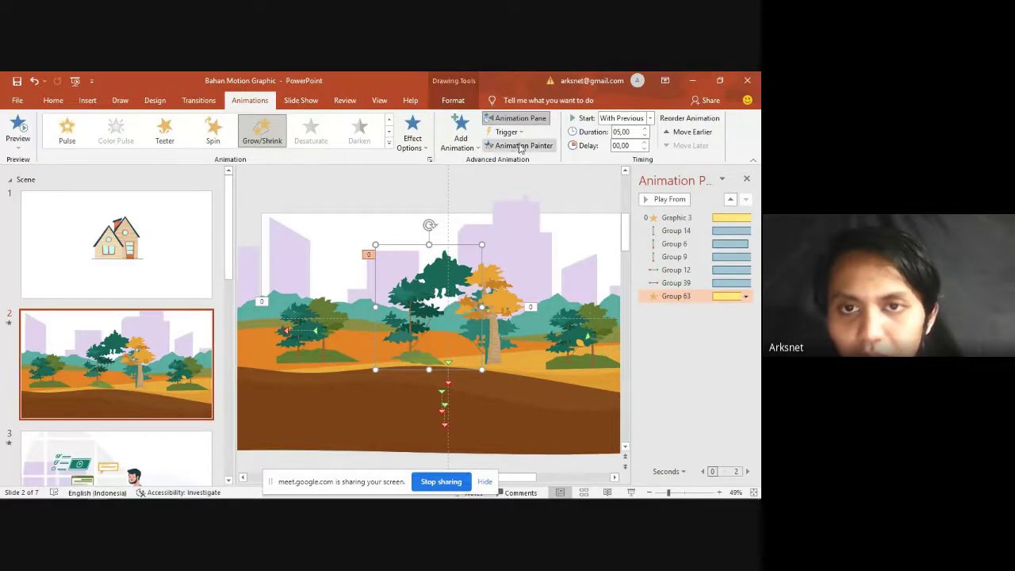
{"action": "left_click", "coordinate": [501, 309]}
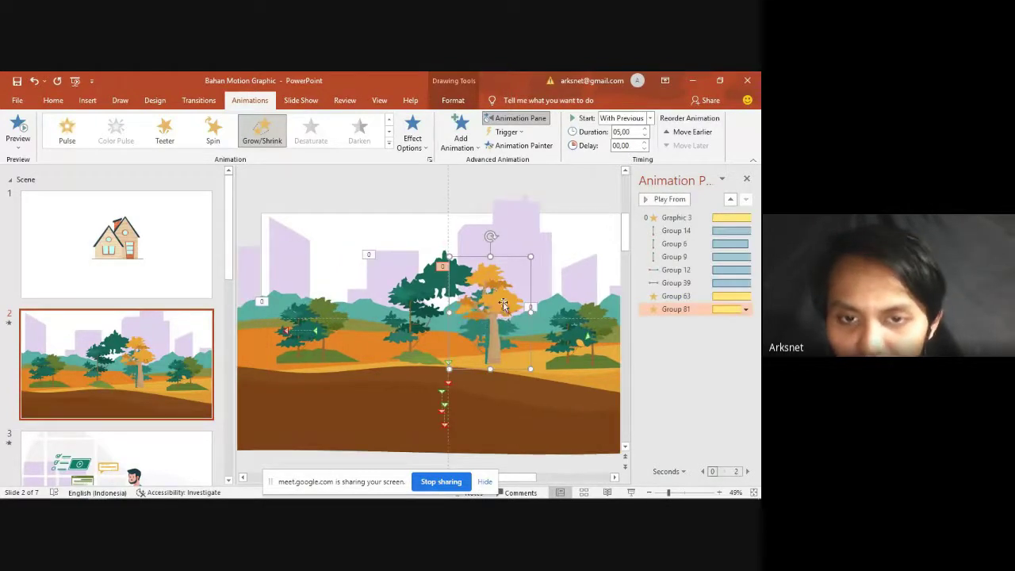
{"action": "left_click_drag", "start_coordinate": [482, 319], "coordinate": [484, 322]}
Step: Bring the house from slide 1 onto slide 2 and raise it slightly on the hillside
{"action": "left_click", "coordinate": [132, 284]}
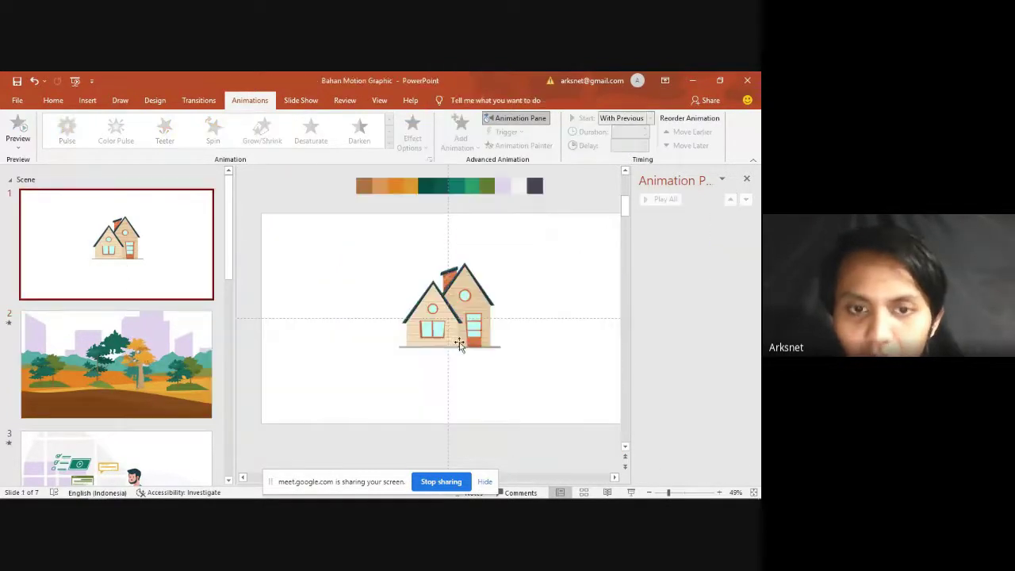
{"action": "left_click", "coordinate": [459, 323]}
{"action": "key", "text": "ctrl+c"}
{"action": "left_click", "coordinate": [148, 372]}
{"action": "key", "text": "ctrl+v"}
{"action": "left_click_drag", "start_coordinate": [453, 334], "coordinate": [434, 263]}
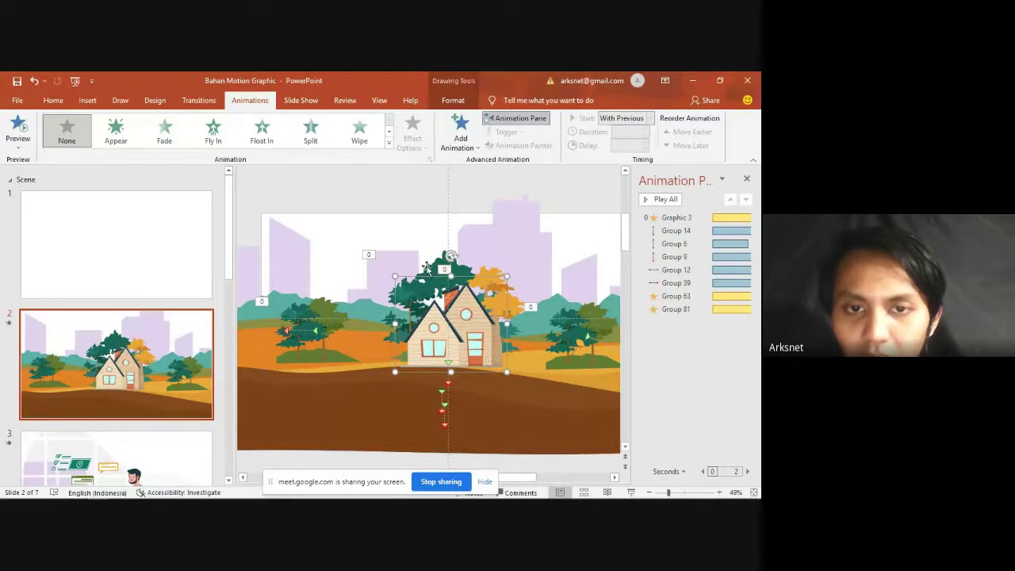
Step: Select the green and orange tree groups, Group 63 and Group 81, together
{"action": "left_click", "coordinate": [432, 270]}
{"action": "left_click", "coordinate": [515, 305]}
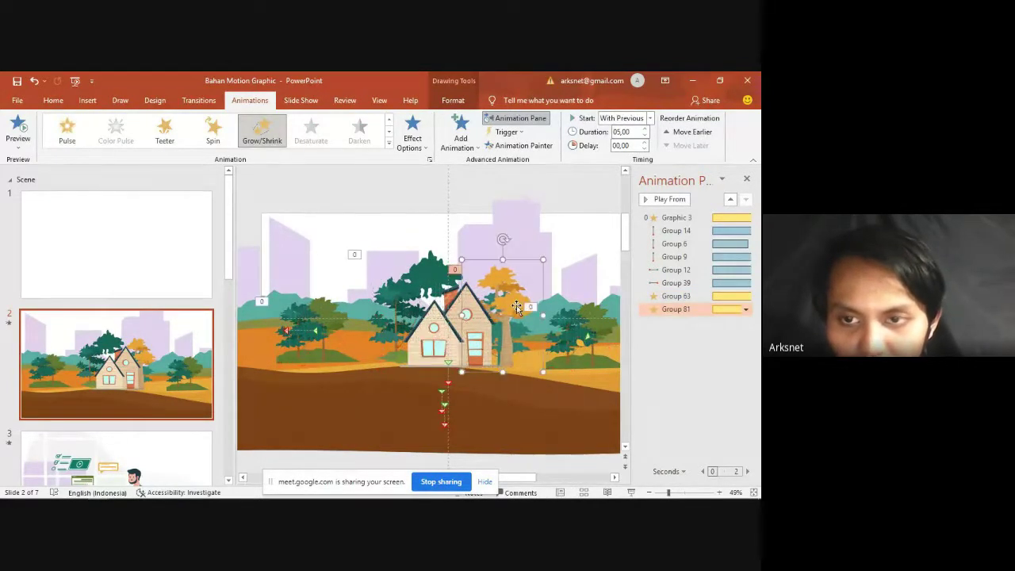
{"action": "left_click", "coordinate": [683, 297]}
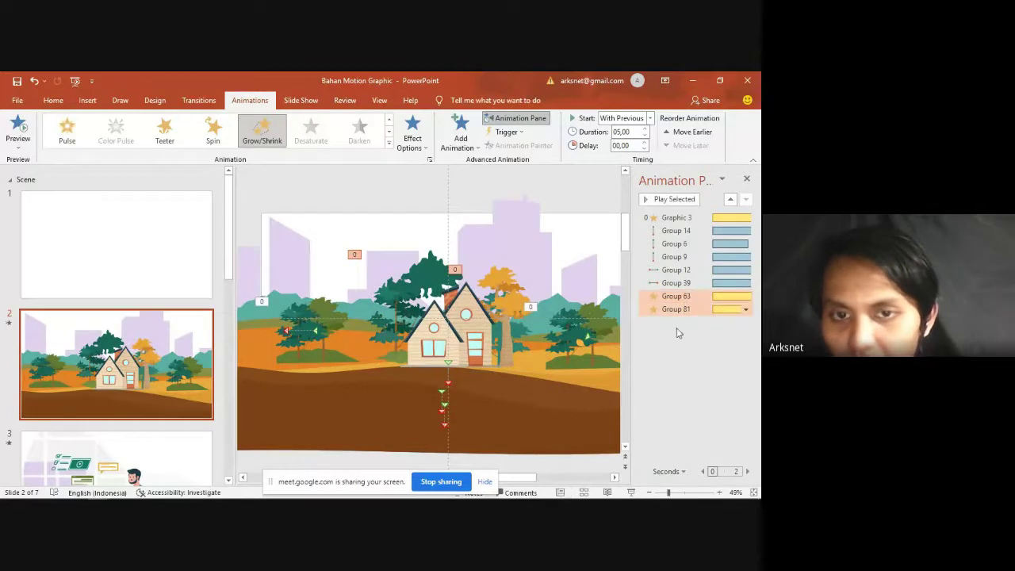
{"action": "left_click", "coordinate": [675, 332]}
{"action": "left_click", "coordinate": [463, 290]}
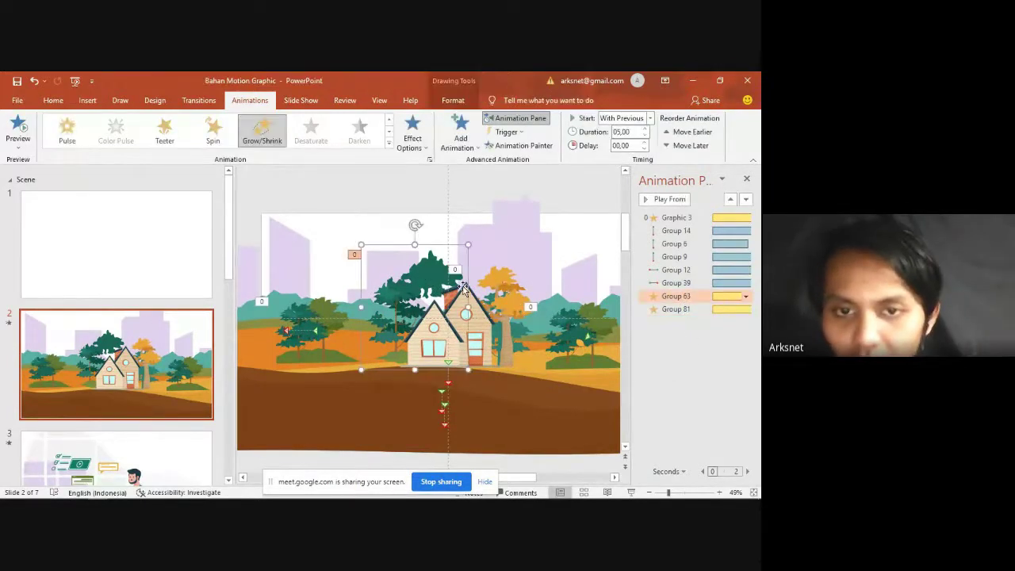
{"action": "left_click", "coordinate": [508, 300], "text": "shift"}
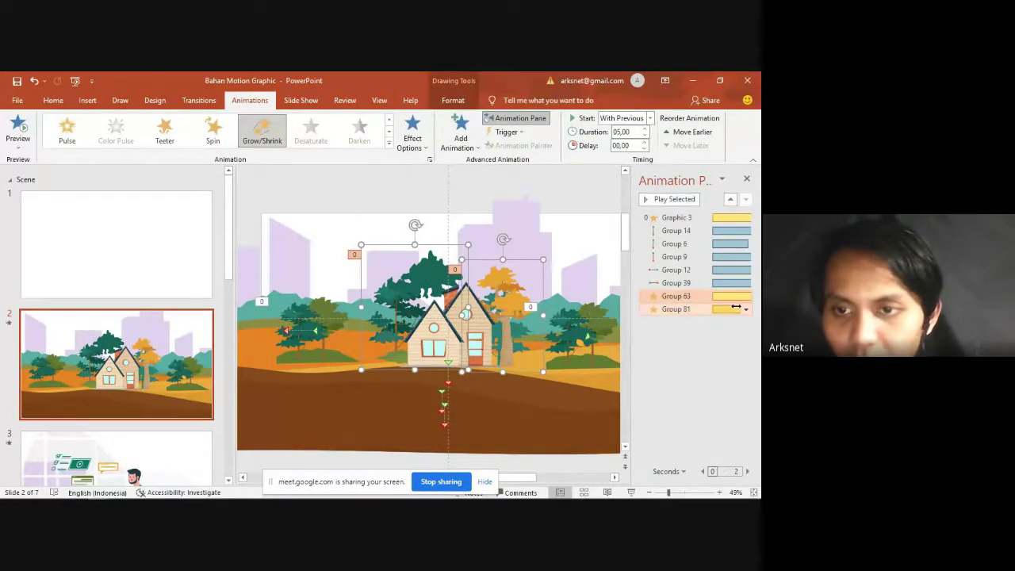
{"action": "left_click", "coordinate": [468, 353]}
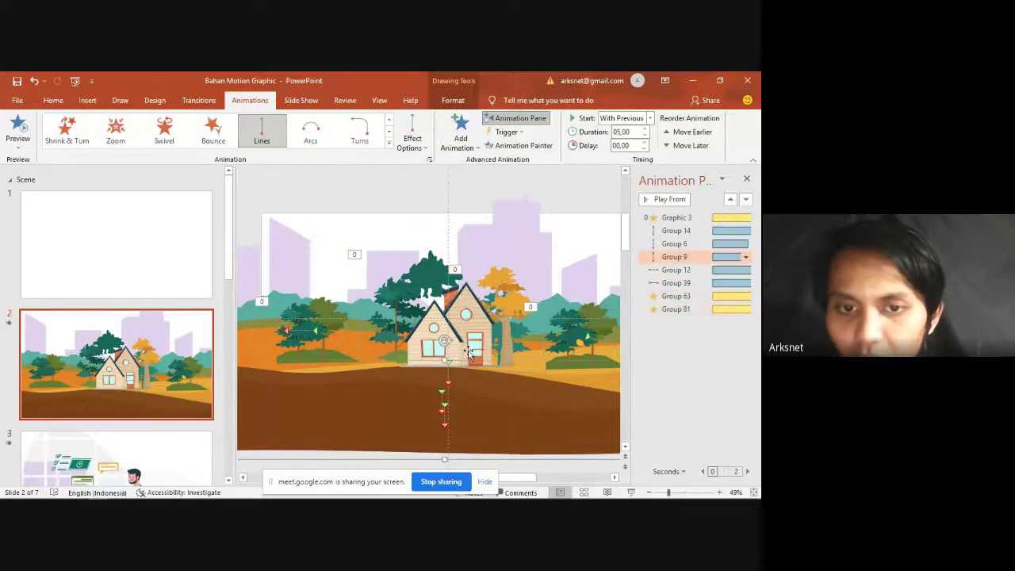
{"action": "left_click", "coordinate": [414, 288]}
{"action": "left_click", "coordinate": [514, 293], "text": "shift"}
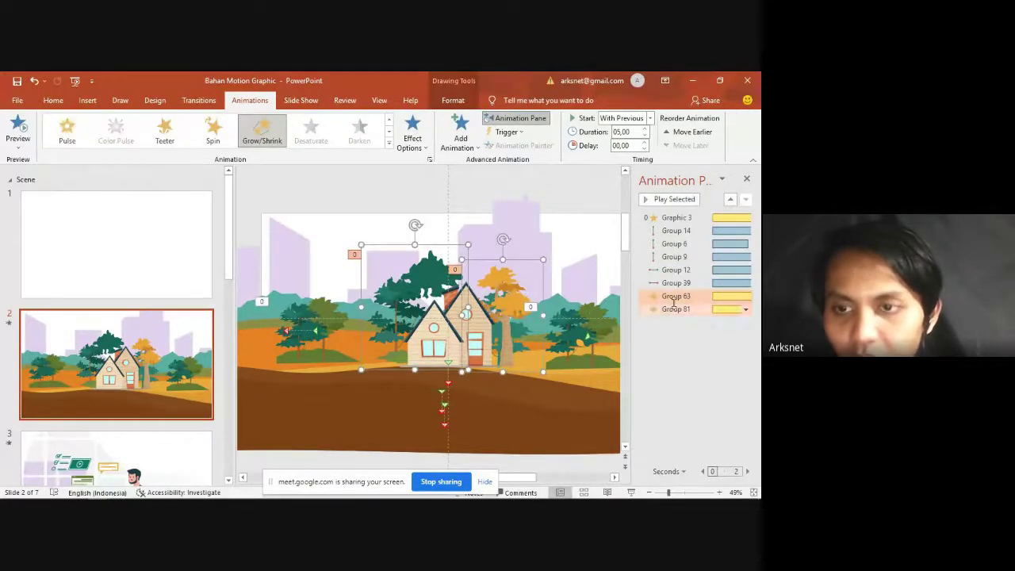
Step: Open the trees' shared Grow/Shrink Effect Options and confirm the custom size
{"action": "left_click", "coordinate": [745, 310]}
{"action": "left_click", "coordinate": [674, 363]}
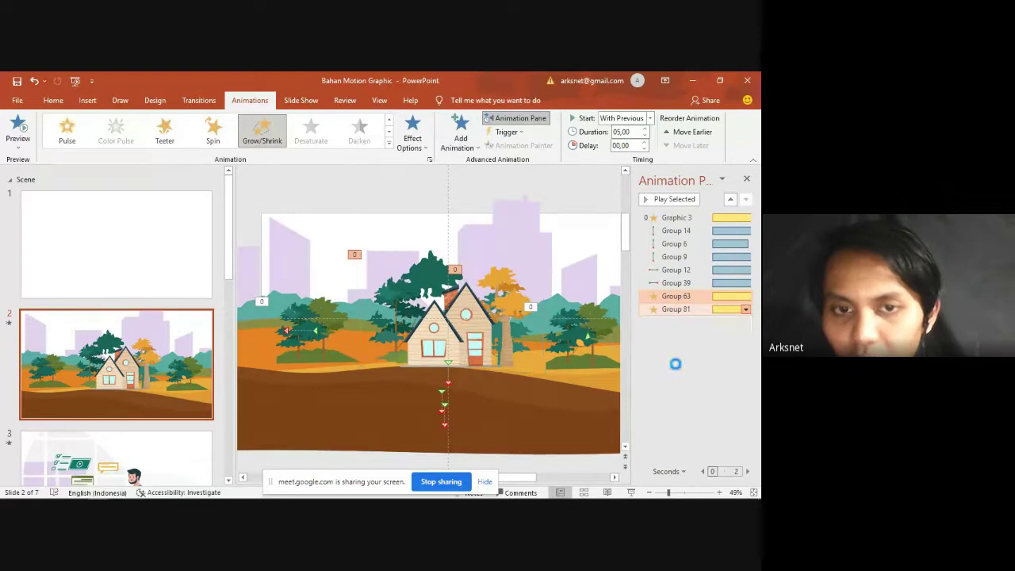
{"action": "left_click", "coordinate": [369, 230]}
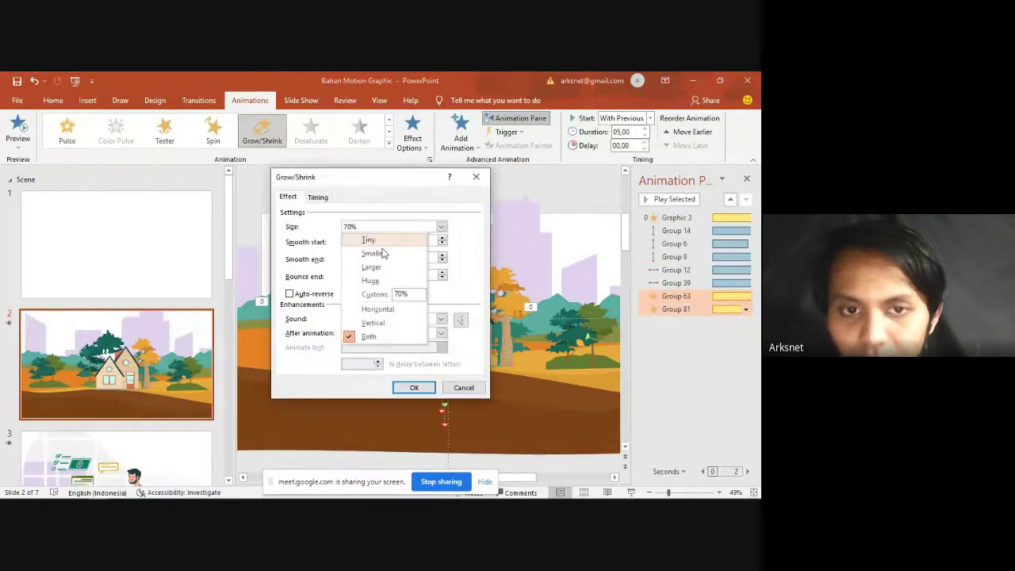
{"action": "key", "text": "Return"}
{"action": "key", "text": "Return"}
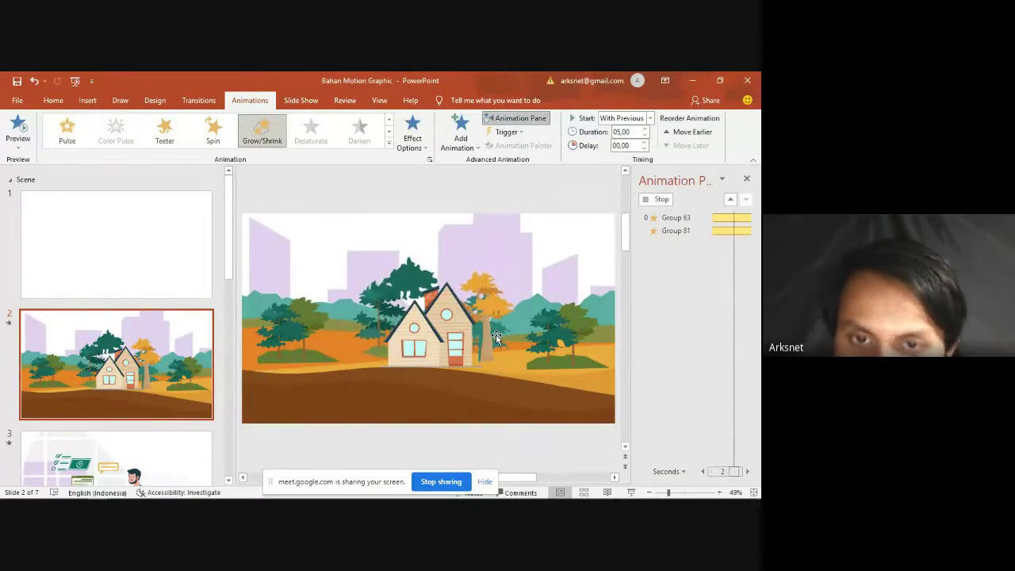
Step: Select the whole house and shift it slightly upward
{"action": "left_click", "coordinate": [466, 337]}
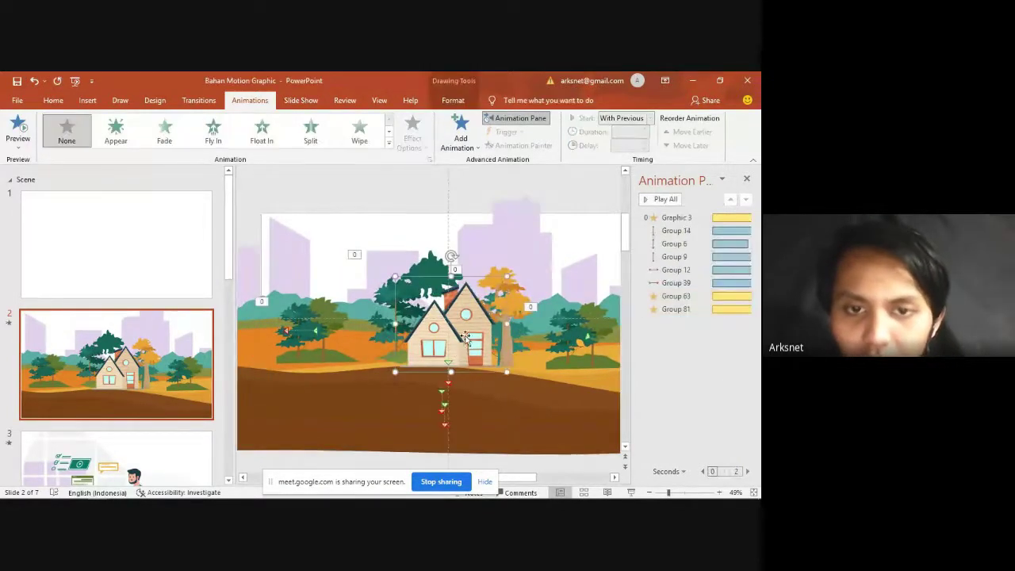
{"action": "left_click", "coordinate": [468, 342]}
{"action": "left_click", "coordinate": [467, 337]}
{"action": "left_click_drag", "start_coordinate": [468, 336], "coordinate": [469, 327]}
Step: Copy the orange tree's Grow/Shrink animation onto the house with Animation Painter
{"action": "left_click", "coordinate": [438, 273]}
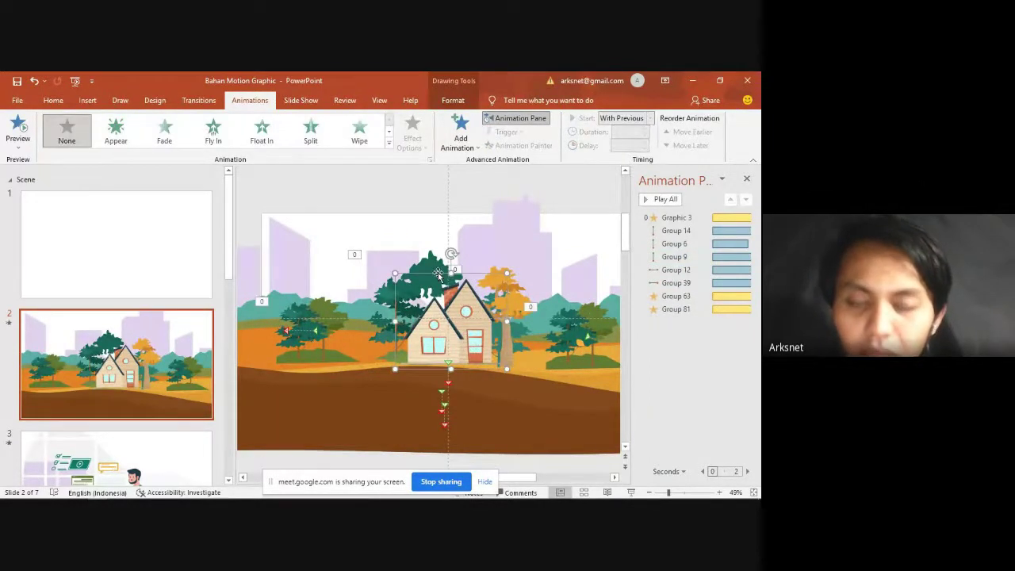
{"action": "left_click", "coordinate": [434, 266]}
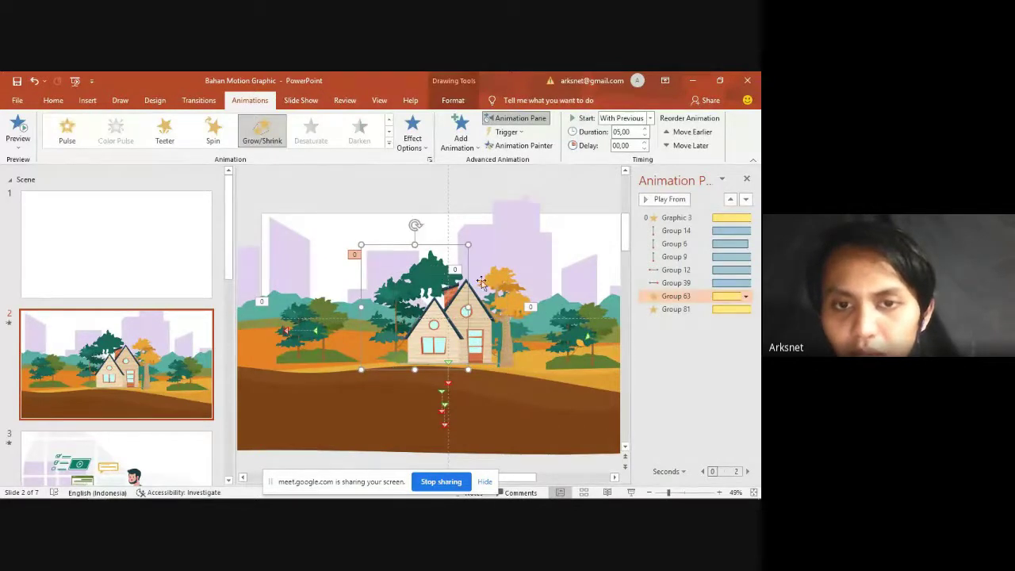
{"action": "left_click", "coordinate": [513, 299]}
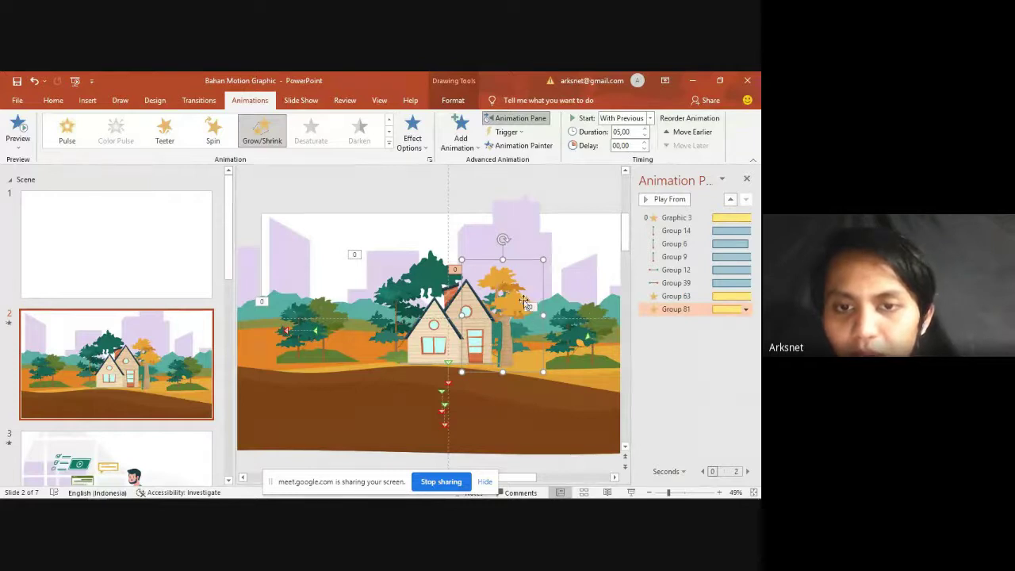
{"action": "left_click", "coordinate": [525, 146]}
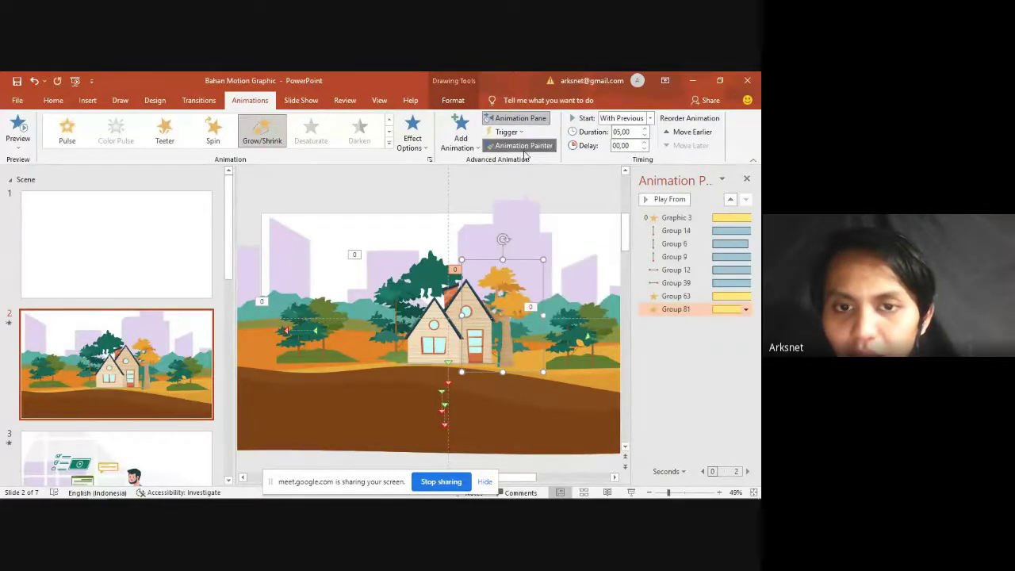
{"action": "left_click", "coordinate": [450, 335]}
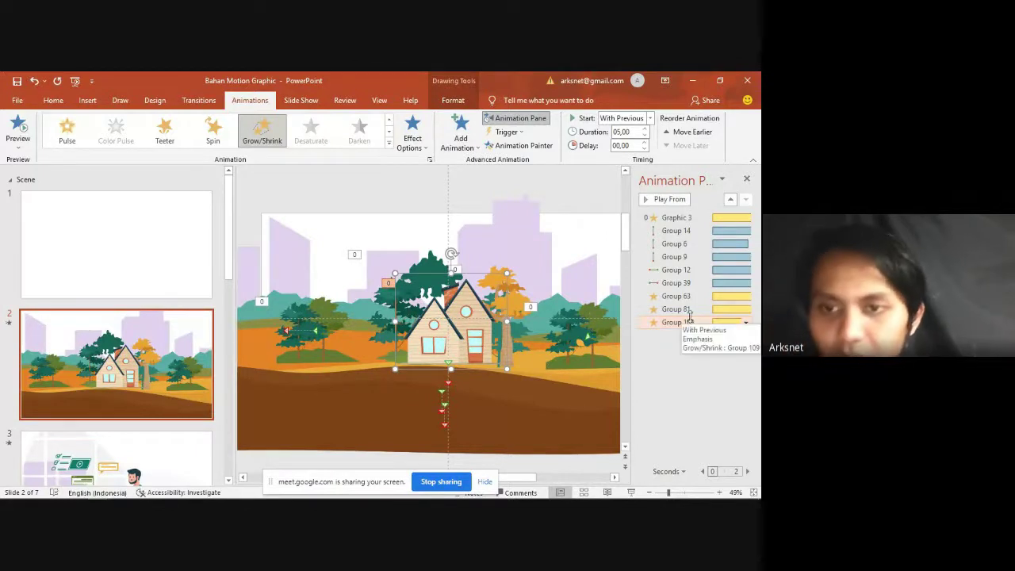
Step: Give Group 109's Grow/Shrink a 130% custom size in Effect Options and confirm
{"action": "left_click", "coordinate": [687, 320]}
{"action": "left_click", "coordinate": [395, 228]}
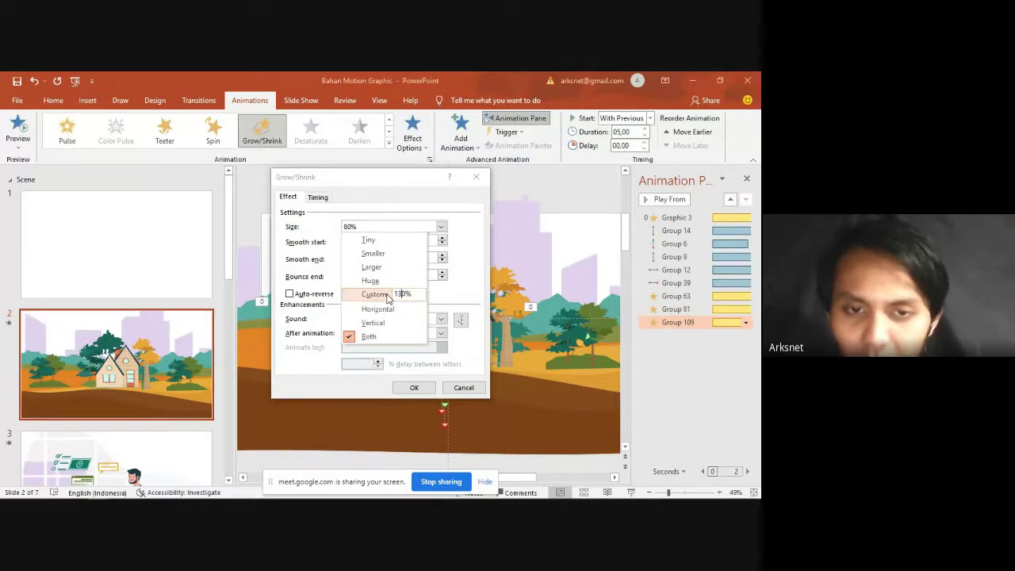
{"action": "key", "text": "Return"}
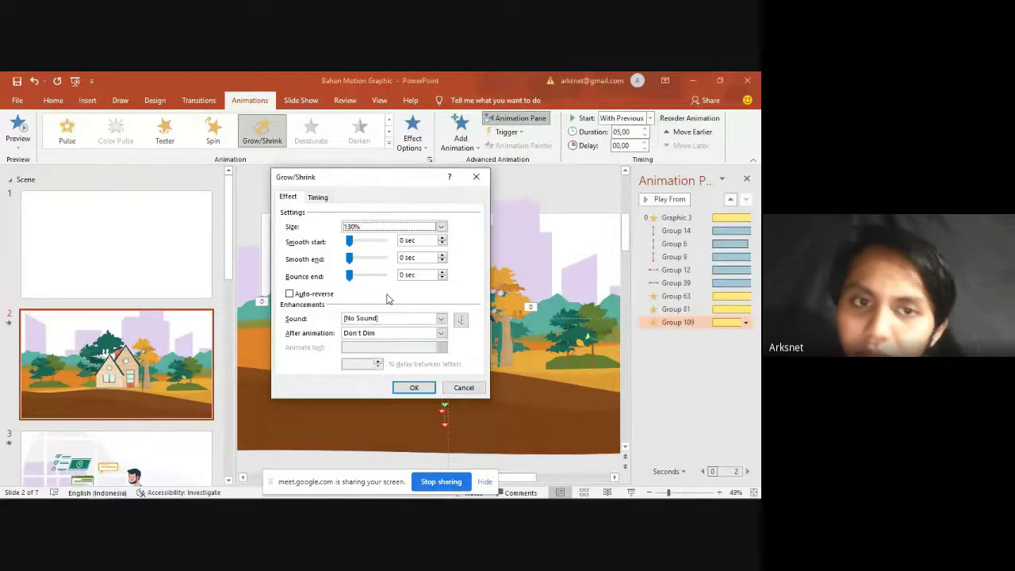
{"action": "left_click", "coordinate": [415, 386]}
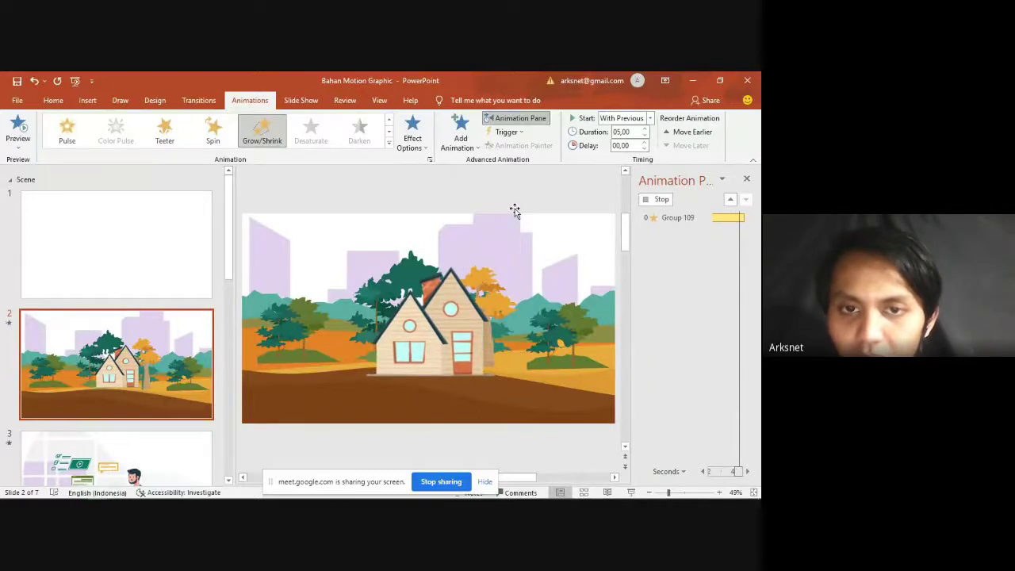
Step: Play all slide 2 animations, then run the slide as a full-screen show
{"action": "left_click", "coordinate": [664, 200]}
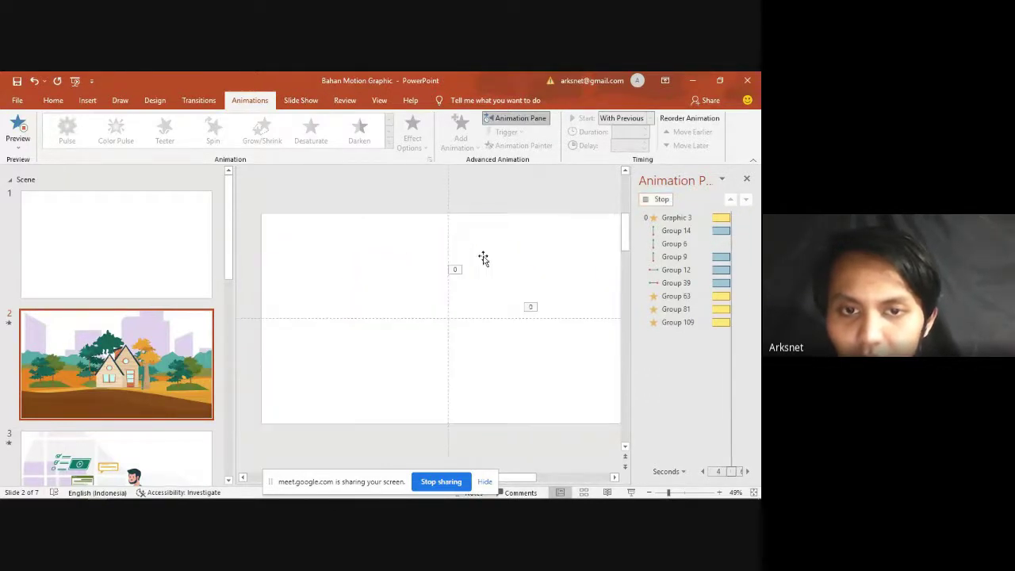
{"action": "left_click", "coordinate": [429, 278]}
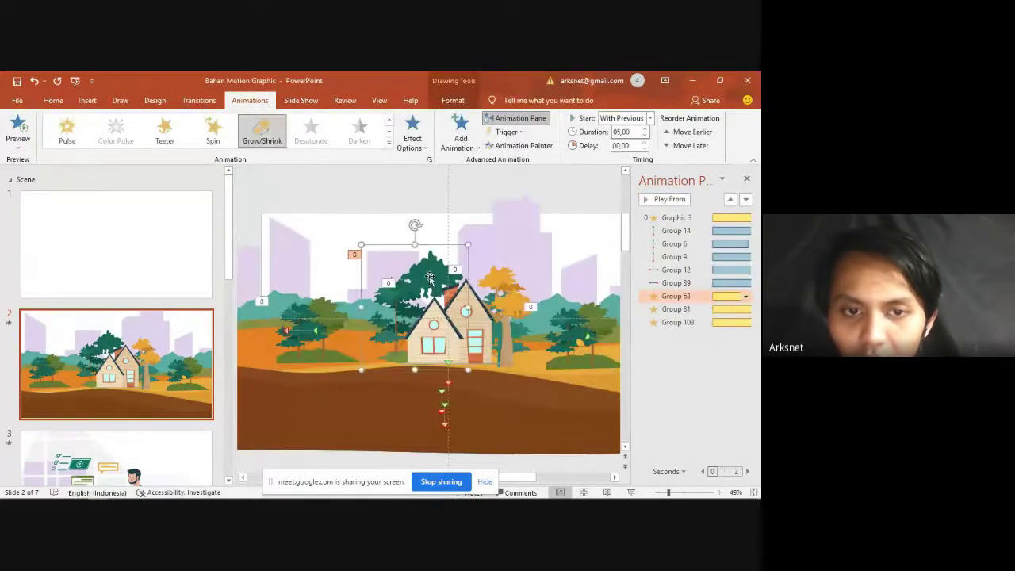
{"action": "left_click", "coordinate": [515, 302]}
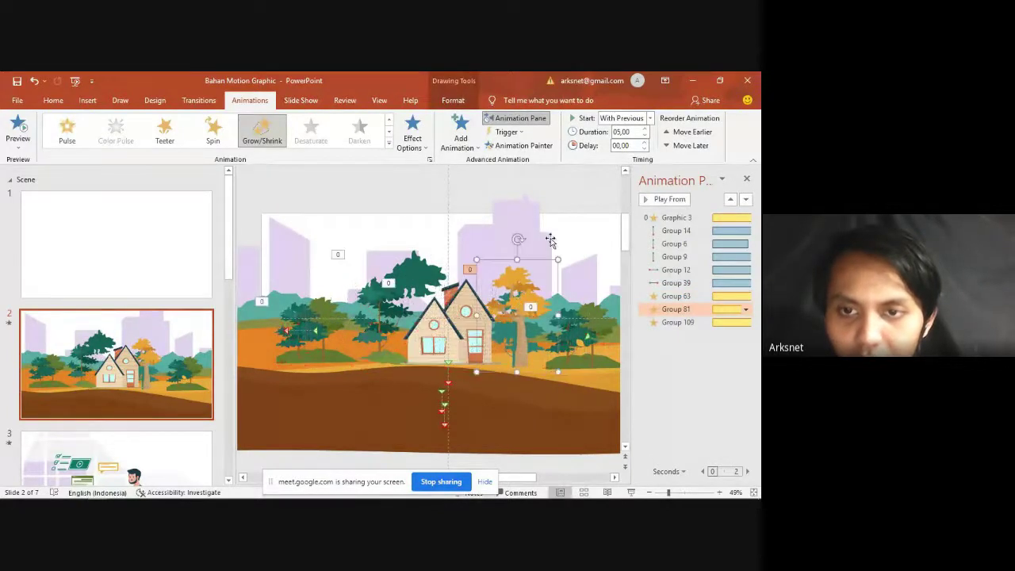
{"action": "left_click", "coordinate": [588, 191]}
{"action": "left_click", "coordinate": [658, 199]}
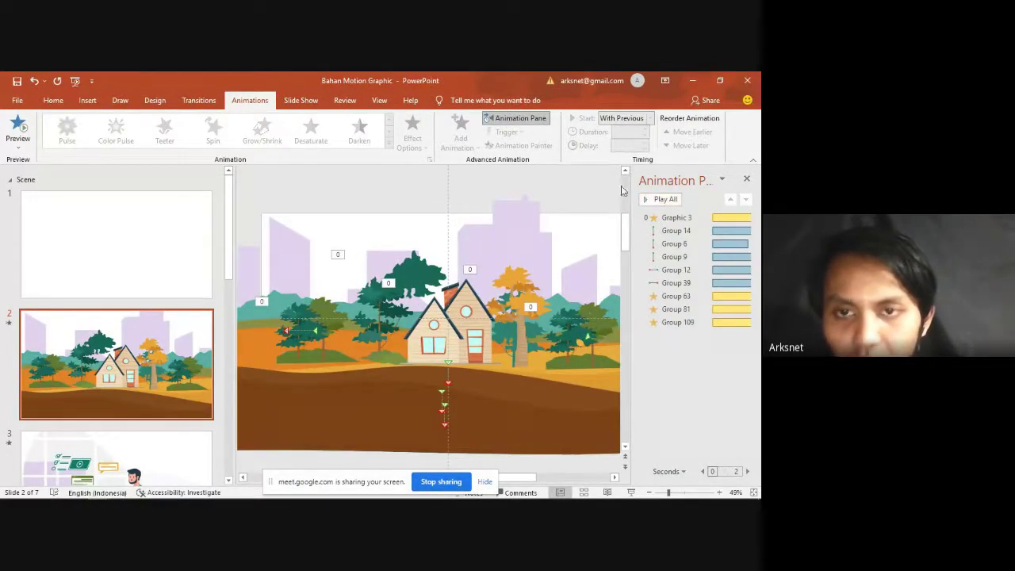
{"action": "left_click", "coordinate": [631, 492]}
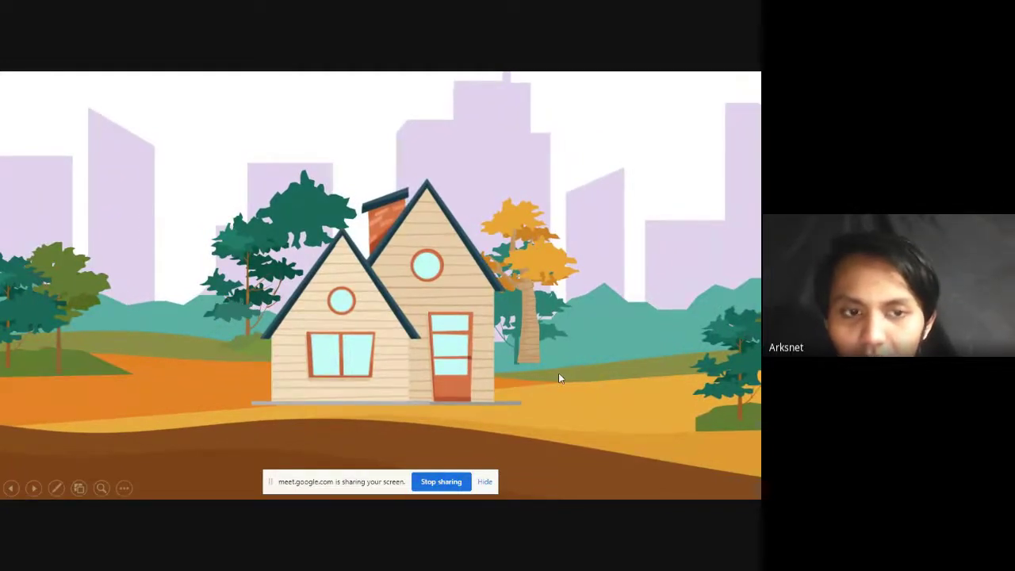
{"action": "key", "text": "Escape"}
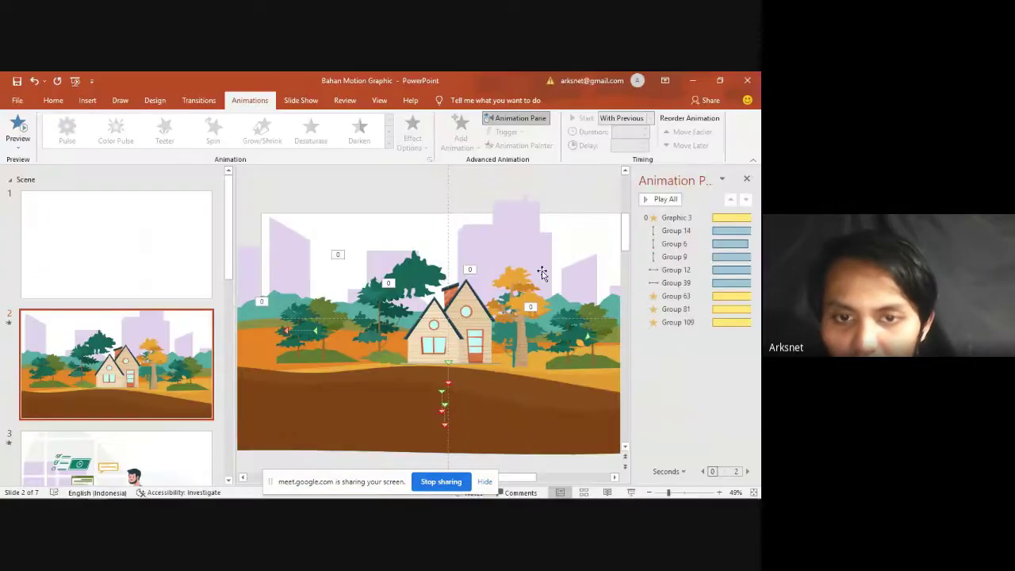
Step: Move the orange tree slightly lower, then switch over to the Google Meet call
{"action": "left_click", "coordinate": [516, 289]}
{"action": "left_click_drag", "start_coordinate": [516, 290], "coordinate": [516, 300]}
{"action": "left_click", "coordinate": [550, 199]}
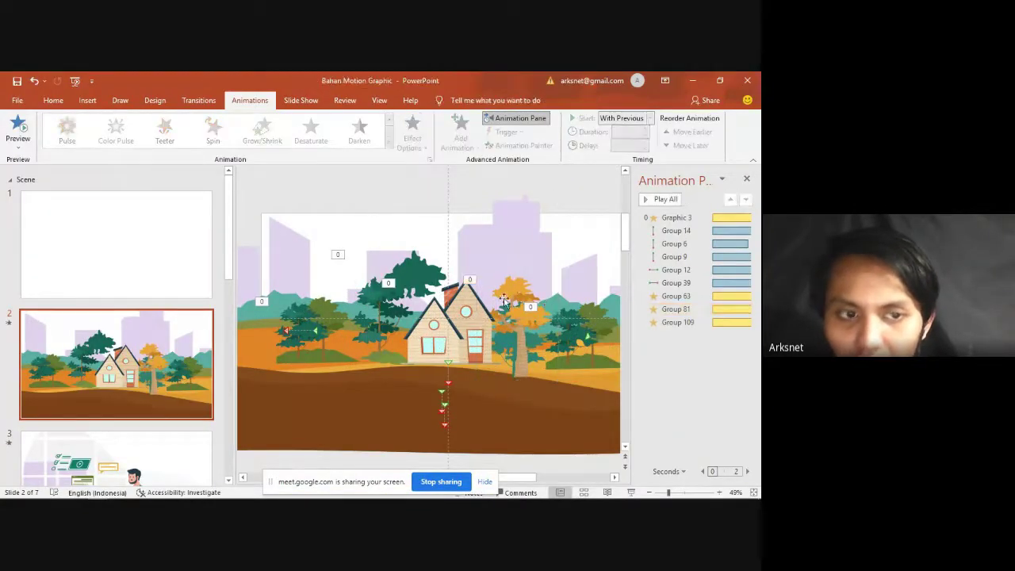
{"action": "key", "text": "alt+Tab"}
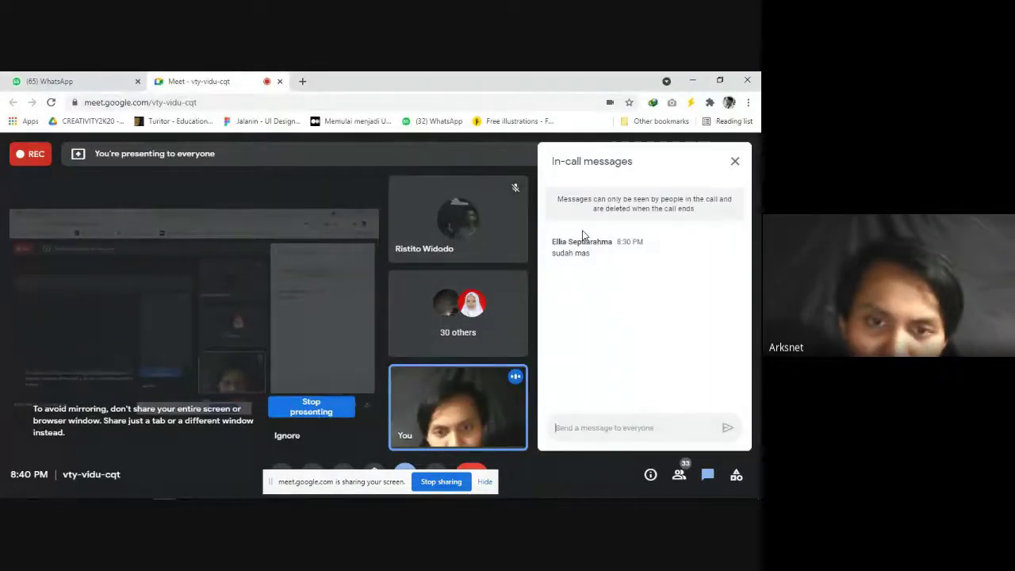
{"action": "key", "text": "alt+Tab"}
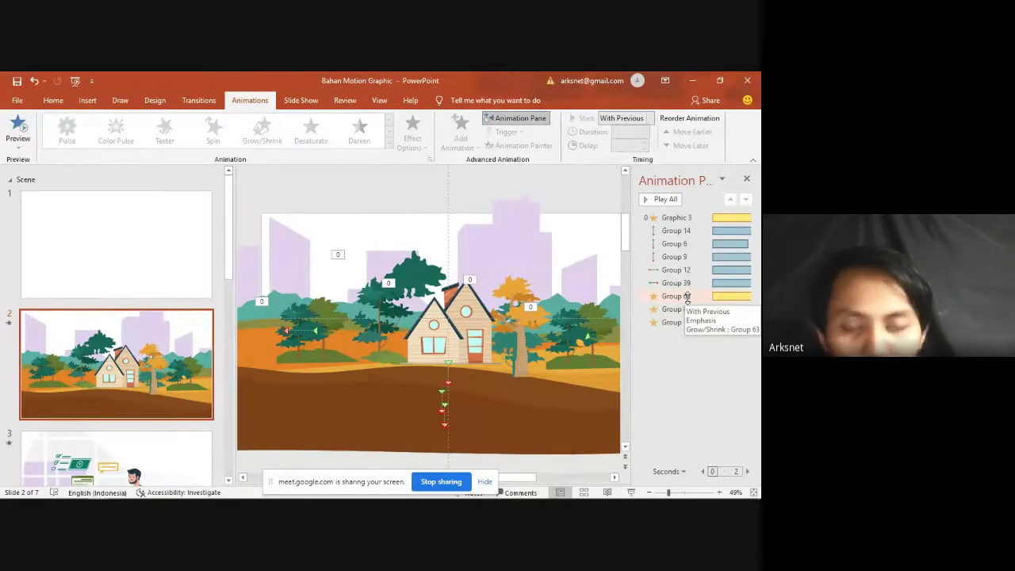
{"action": "left_click", "coordinate": [494, 242]}
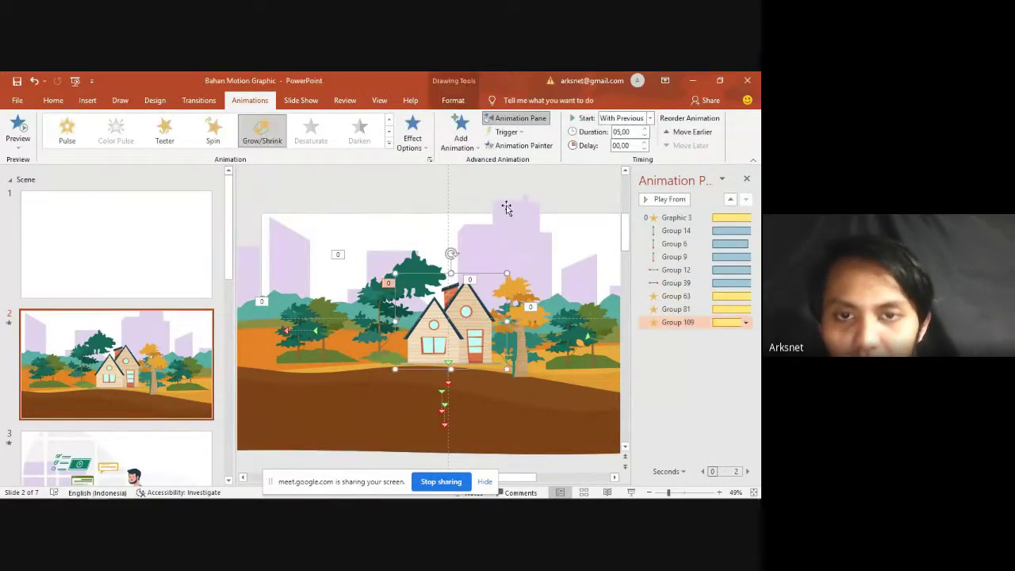
{"action": "key", "text": "alt+Tab"}
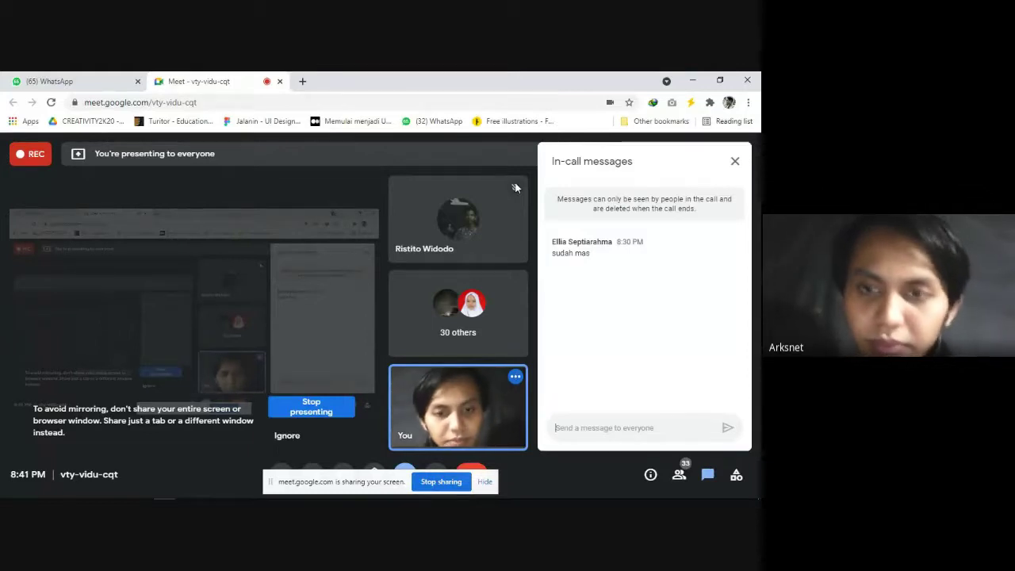
{"action": "key", "text": "alt+Tab"}
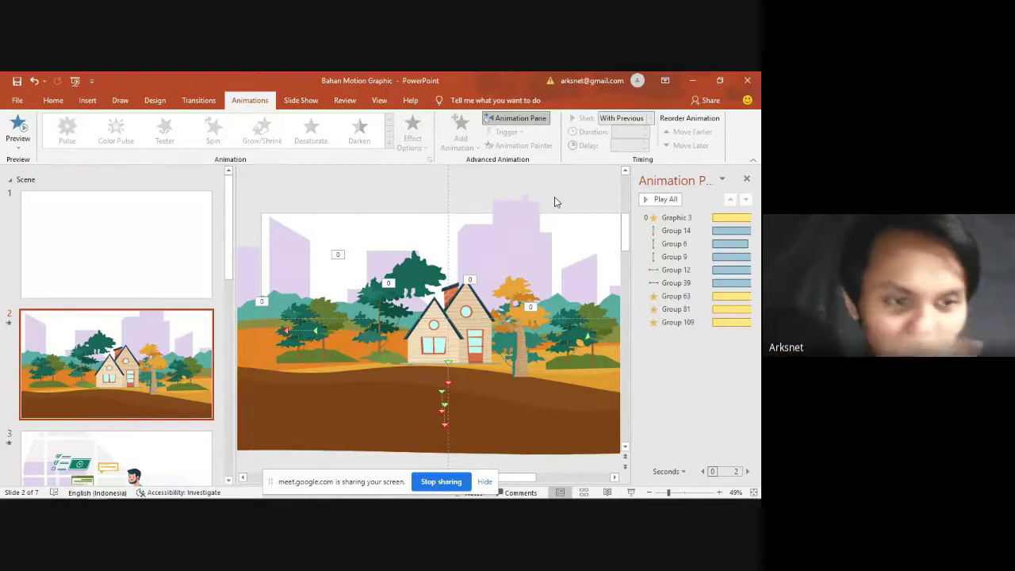
Step: Drag the off-slide rocks onto slide 1 and place the leaf graphic on its right half
{"action": "scroll", "coordinate": [386, 352], "scroll_direction": "up", "scroll_amount": 1}
{"action": "scroll", "coordinate": [360, 346], "scroll_direction": "down", "scroll_amount": 4}
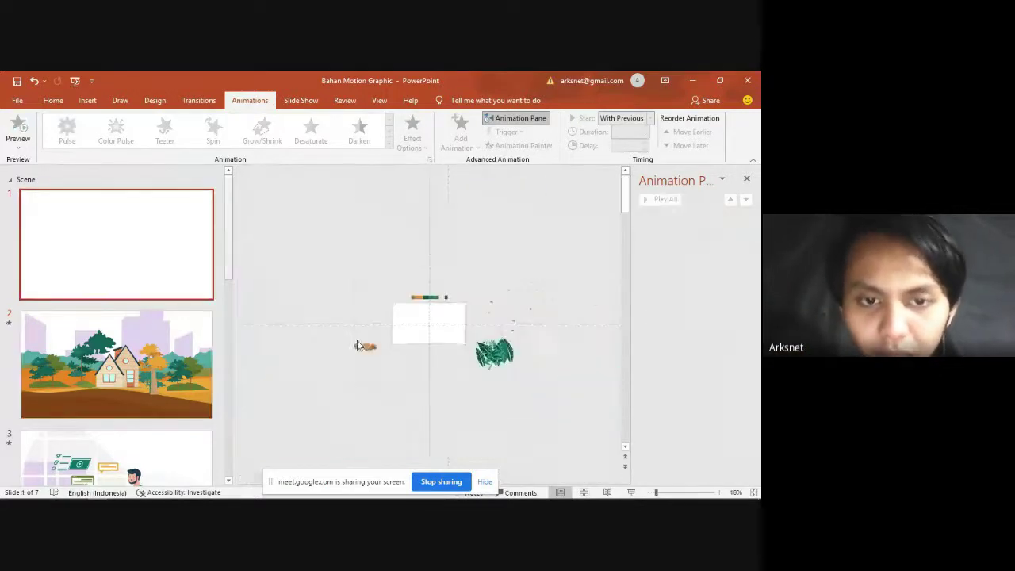
{"action": "scroll", "coordinate": [367, 342], "scroll_direction": "up", "scroll_amount": 3}
{"action": "left_click", "coordinate": [252, 396]}
{"action": "left_click_drag", "start_coordinate": [336, 388], "coordinate": [408, 360]}
{"action": "scroll", "coordinate": [475, 380], "scroll_direction": "right", "scroll_amount": 2}
{"action": "left_click", "coordinate": [580, 440]}
{"action": "left_click_drag", "start_coordinate": [580, 440], "coordinate": [439, 381]}
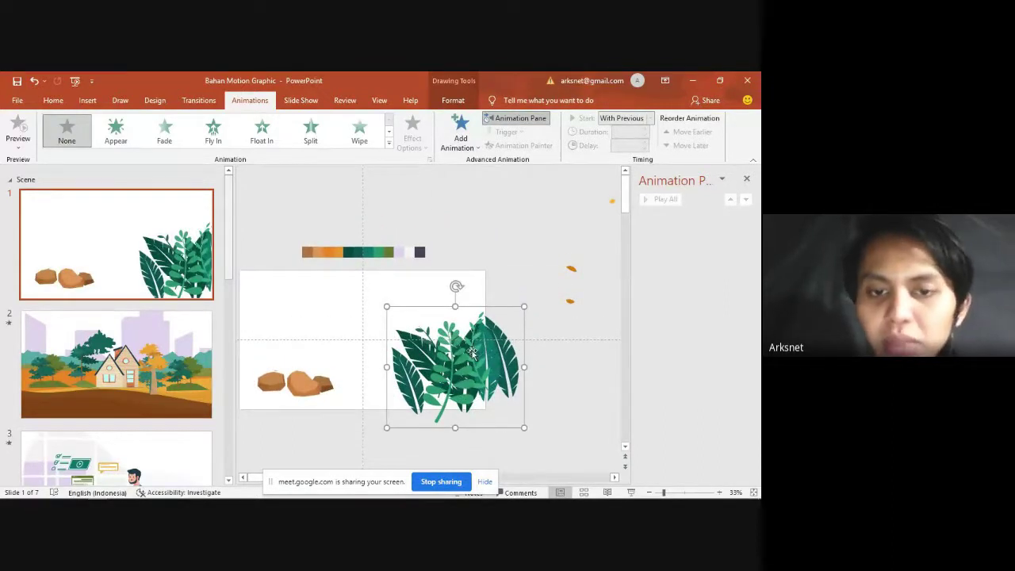
Step: Move the rocks from slide 1 onto slide 2, resting on the brown ground
{"action": "left_click", "coordinate": [326, 386]}
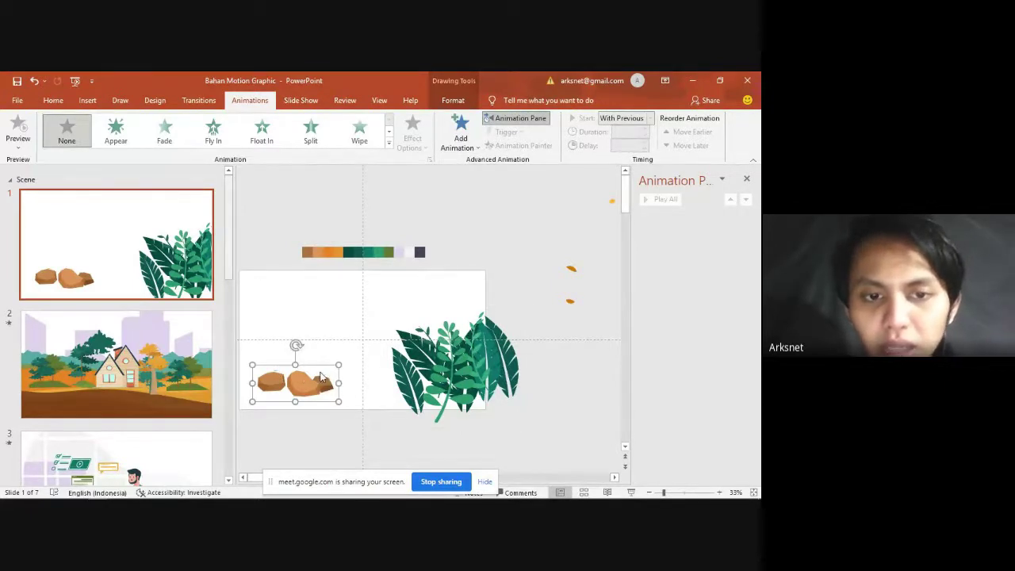
{"action": "key", "text": "Delete"}
{"action": "left_click", "coordinate": [162, 357]}
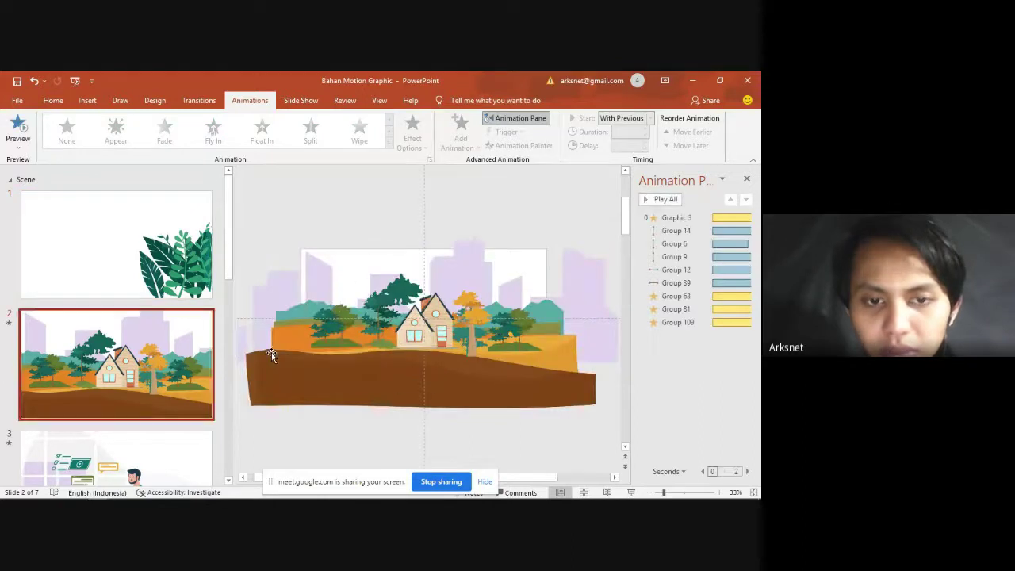
{"action": "key", "text": "ctrl+v"}
{"action": "scroll", "coordinate": [361, 387], "scroll_direction": "up", "scroll_amount": 2}
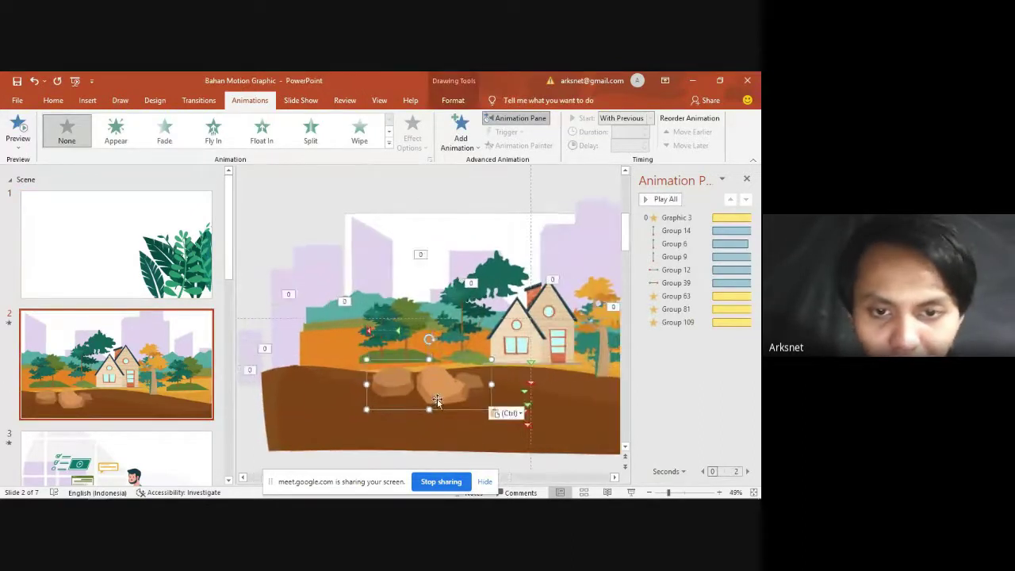
{"action": "left_click_drag", "start_coordinate": [443, 384], "coordinate": [434, 385]}
Step: Copy the ground's vertical Lines motion path onto the rocks with Animation Painter
{"action": "left_click", "coordinate": [279, 234]}
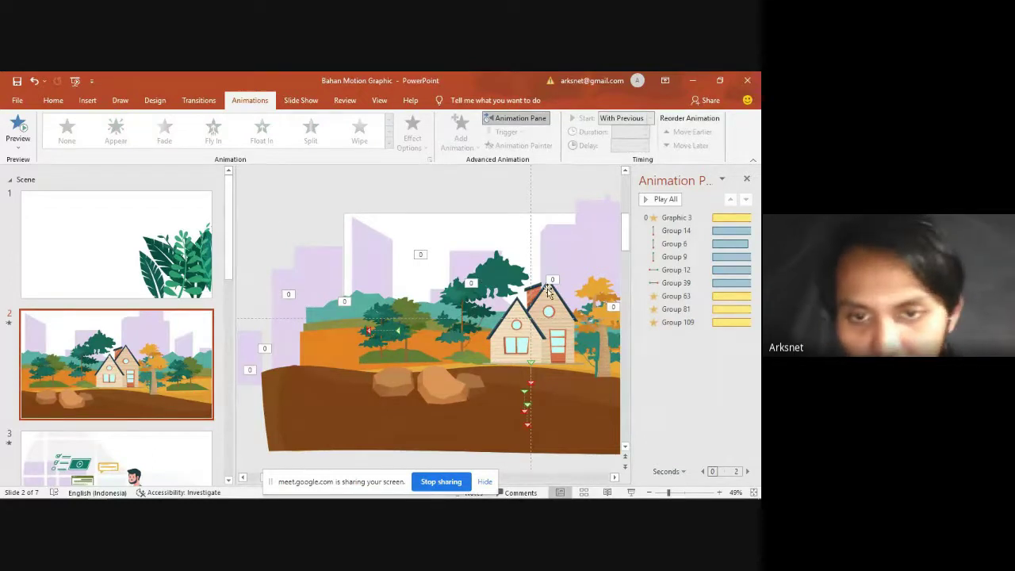
{"action": "left_click", "coordinate": [464, 429]}
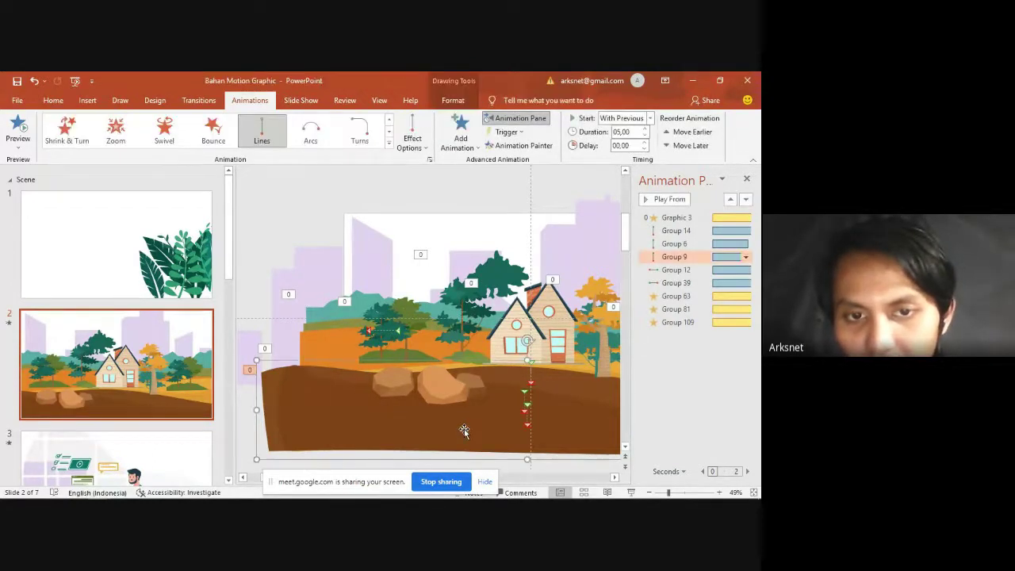
{"action": "left_click", "coordinate": [410, 310]}
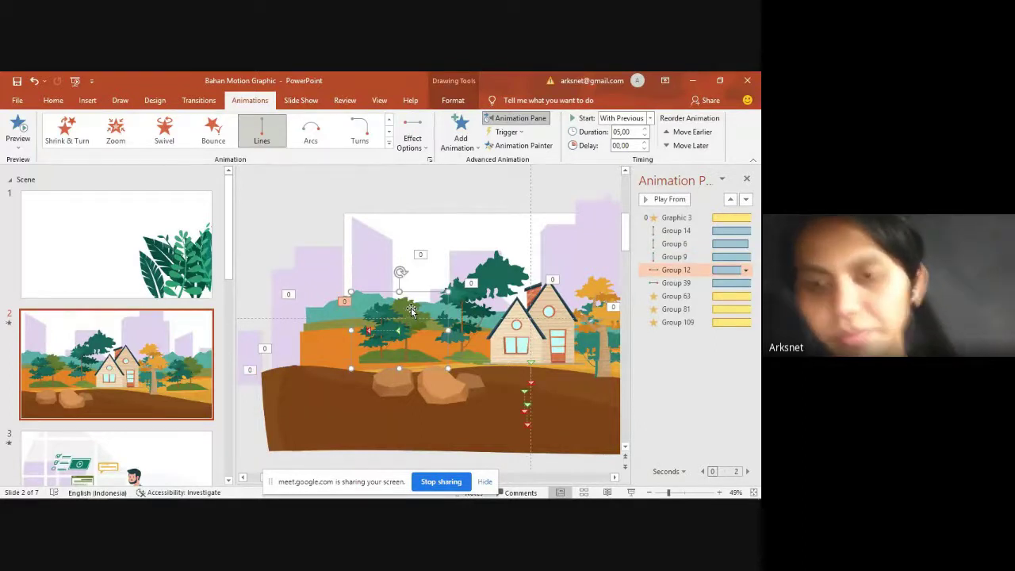
{"action": "left_click", "coordinate": [476, 411]}
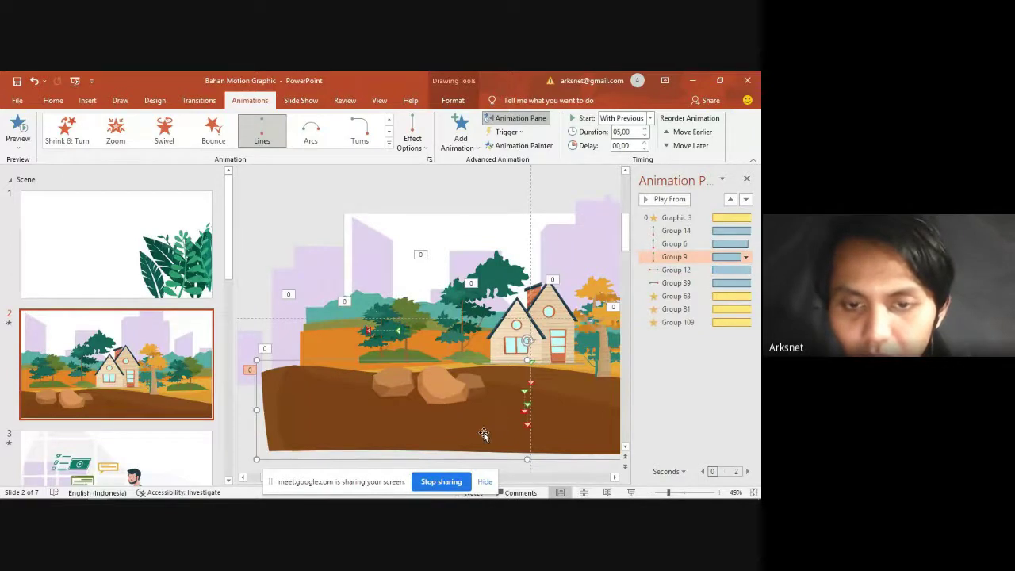
{"action": "left_click", "coordinate": [511, 146]}
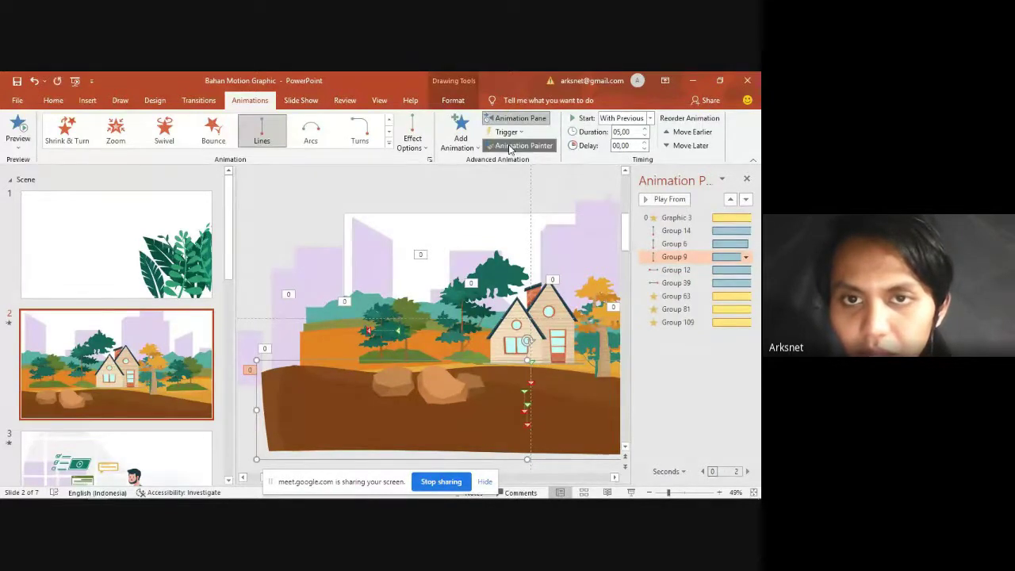
{"action": "left_click", "coordinate": [441, 386]}
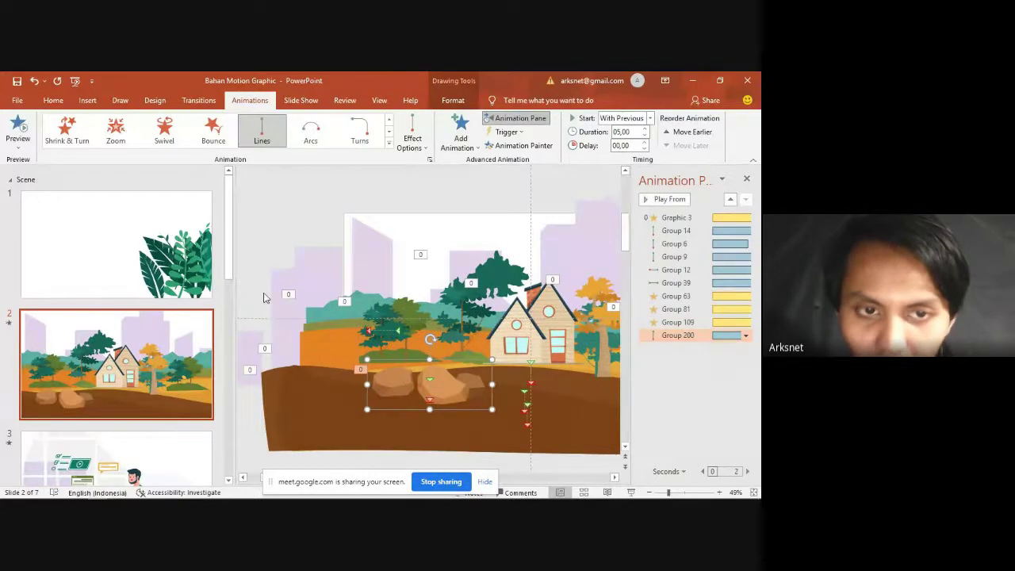
{"action": "left_click", "coordinate": [270, 234]}
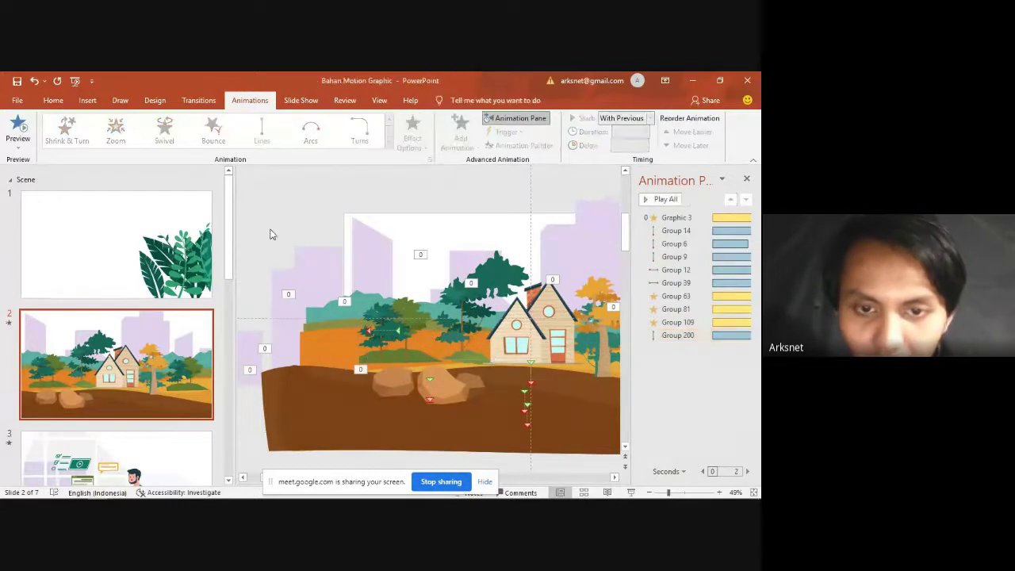
{"action": "left_click", "coordinate": [453, 377]}
Step: Review the rocks' Lines path direction options, then play back all ten of slide 2's animations
{"action": "left_click", "coordinate": [412, 137]}
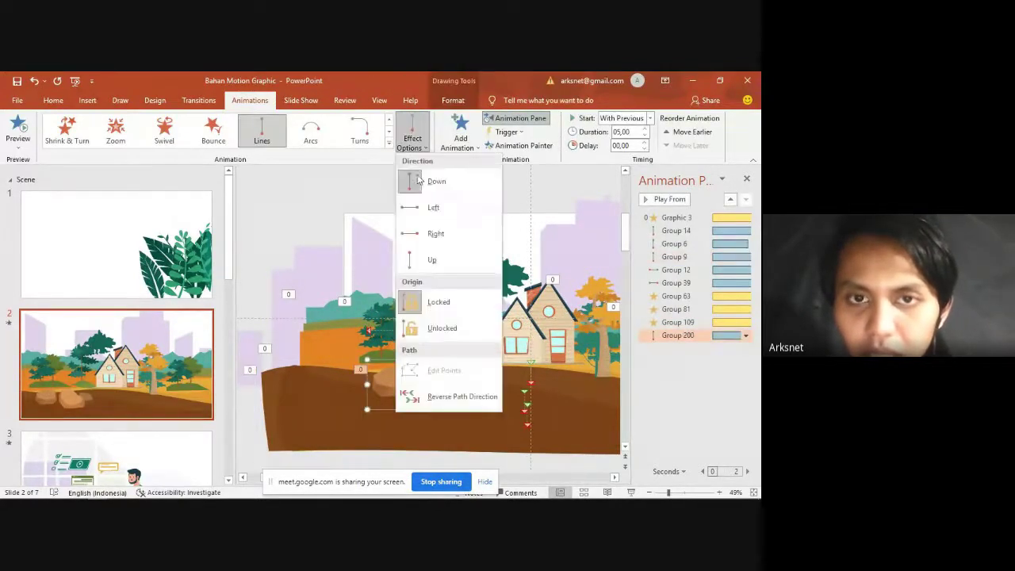
{"action": "left_click", "coordinate": [363, 182]}
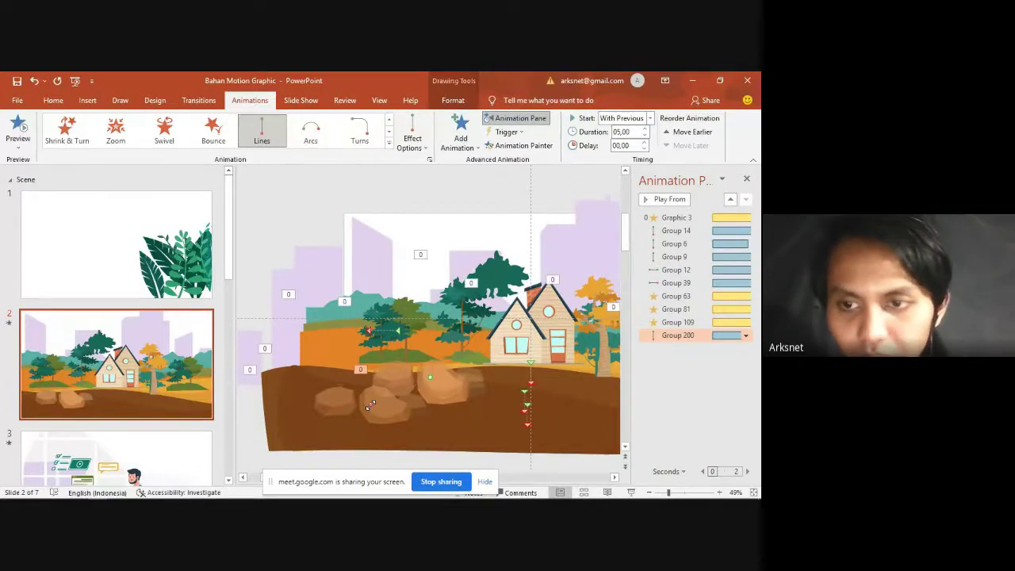
{"action": "left_click", "coordinate": [662, 199]}
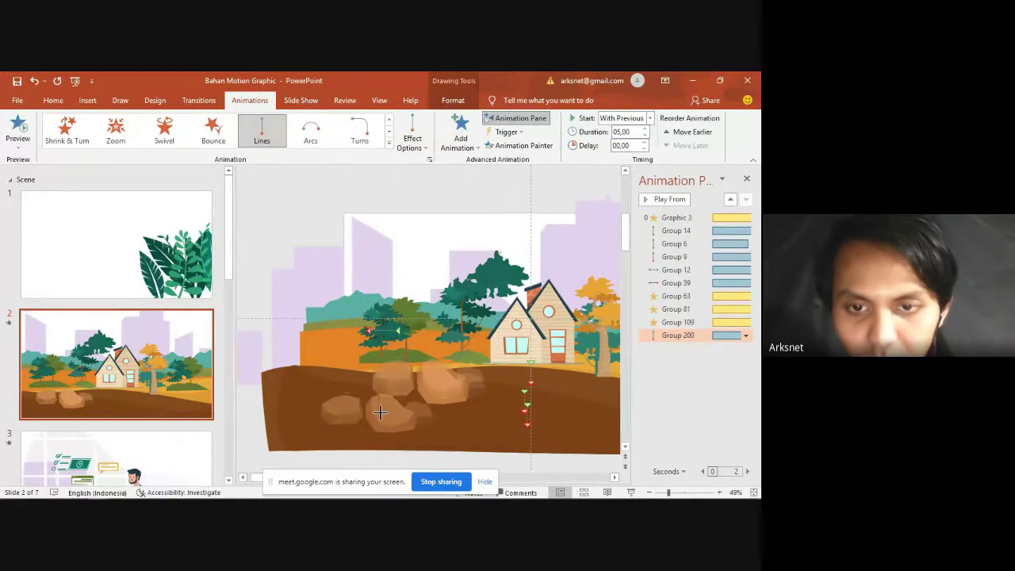
{"action": "left_click", "coordinate": [672, 199]}
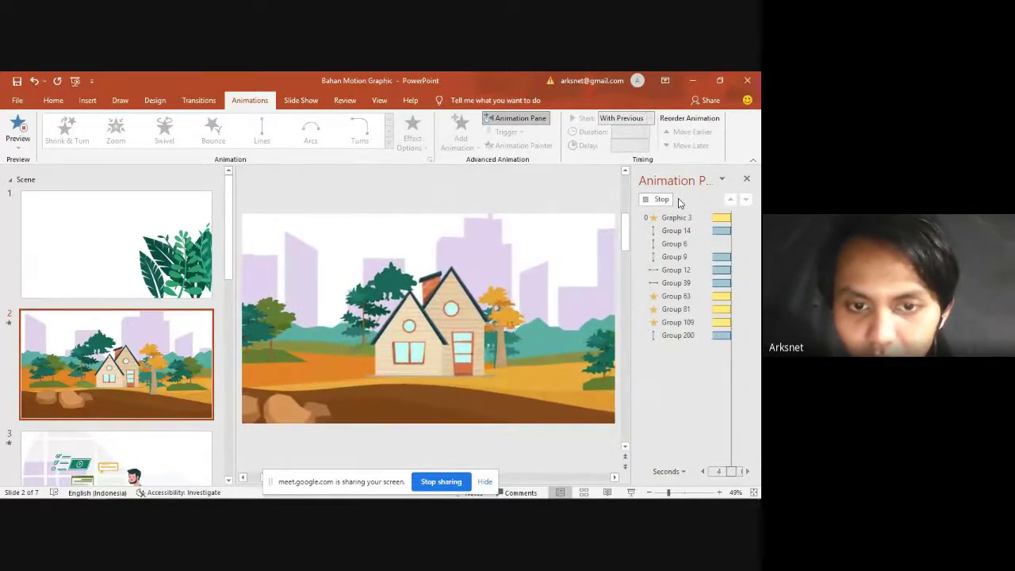
Step: Cut the green leaf cluster from slide 1 and paste it onto slide 2's lower right corner
{"action": "left_click", "coordinate": [443, 390]}
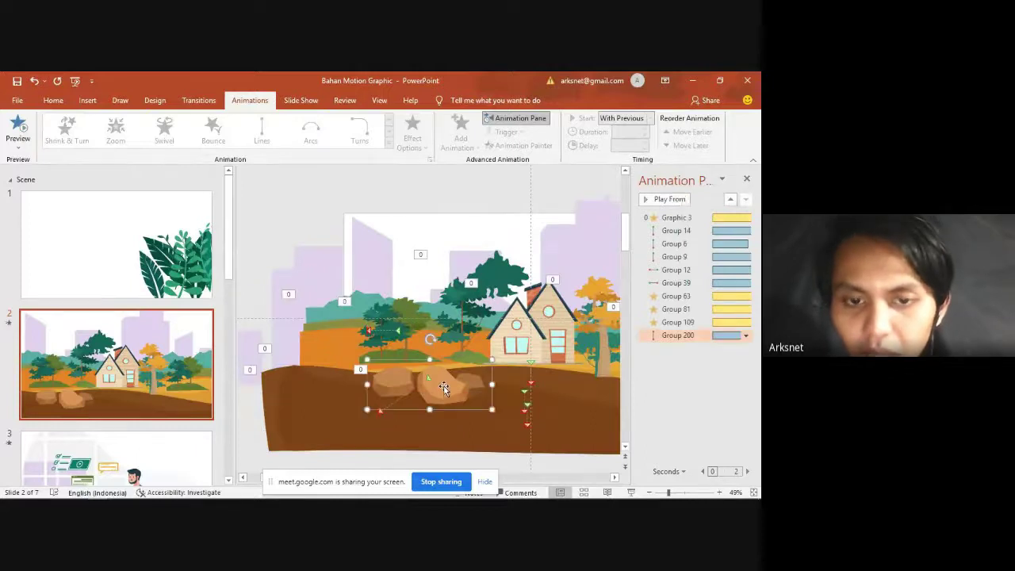
{"action": "left_click", "coordinate": [132, 394]}
{"action": "key", "text": "Up"}
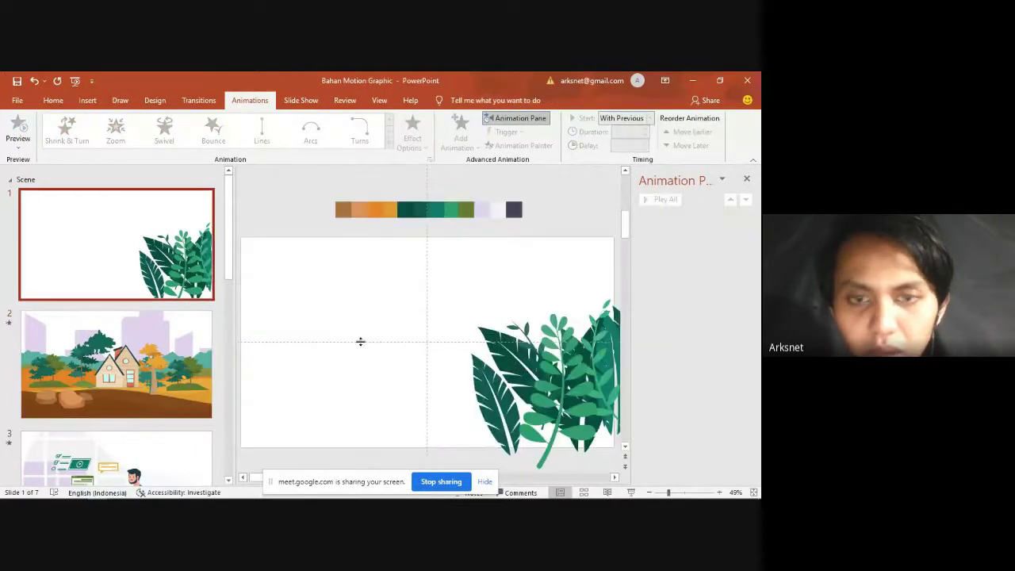
{"action": "left_click", "coordinate": [533, 380]}
{"action": "scroll", "coordinate": [534, 380], "scroll_direction": "down", "scroll_amount": 2, "text": "ctrl"}
{"action": "key", "text": "Delete"}
{"action": "left_click", "coordinate": [118, 393]}
{"action": "key", "text": "ctrl+v"}
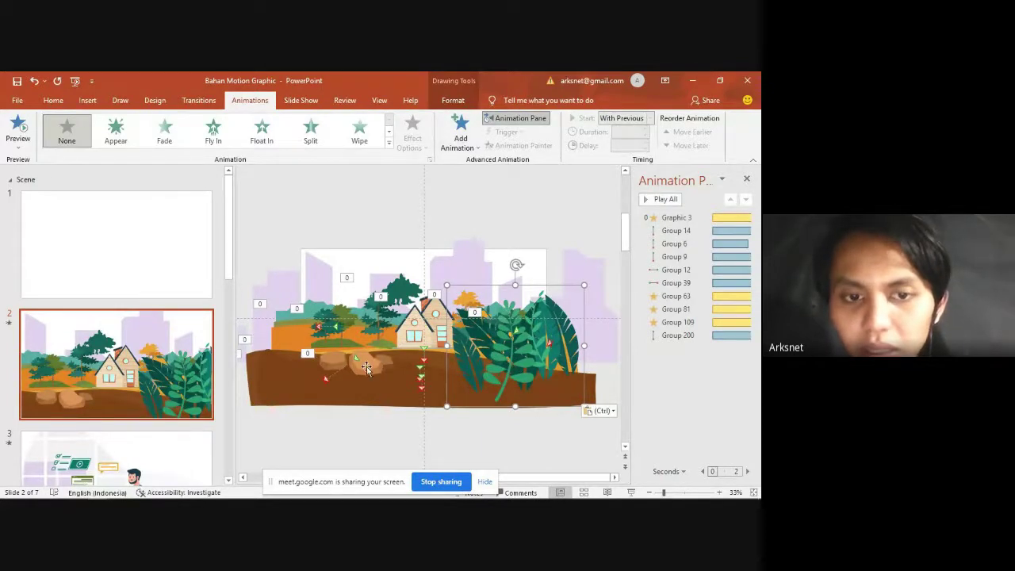
{"action": "left_click", "coordinate": [366, 367]}
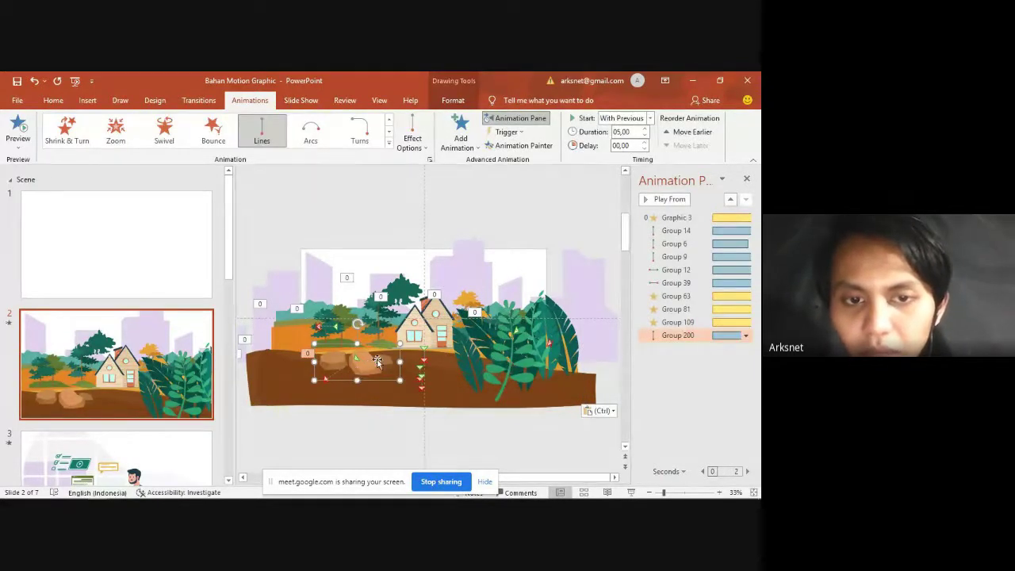
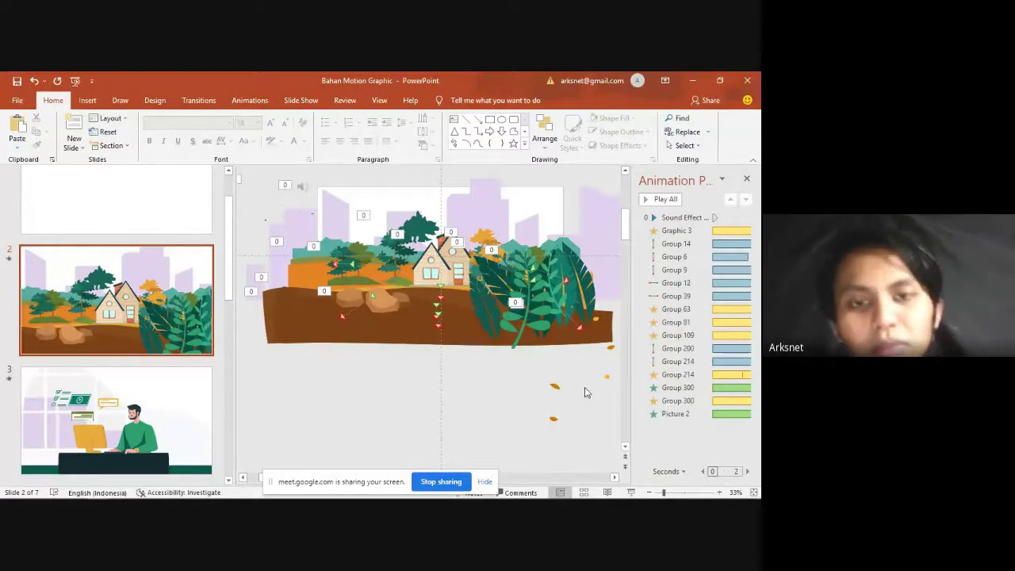
Step: Switch from PowerPoint to the Google Meet call in Chrome
{"action": "key", "text": "alt+Tab"}
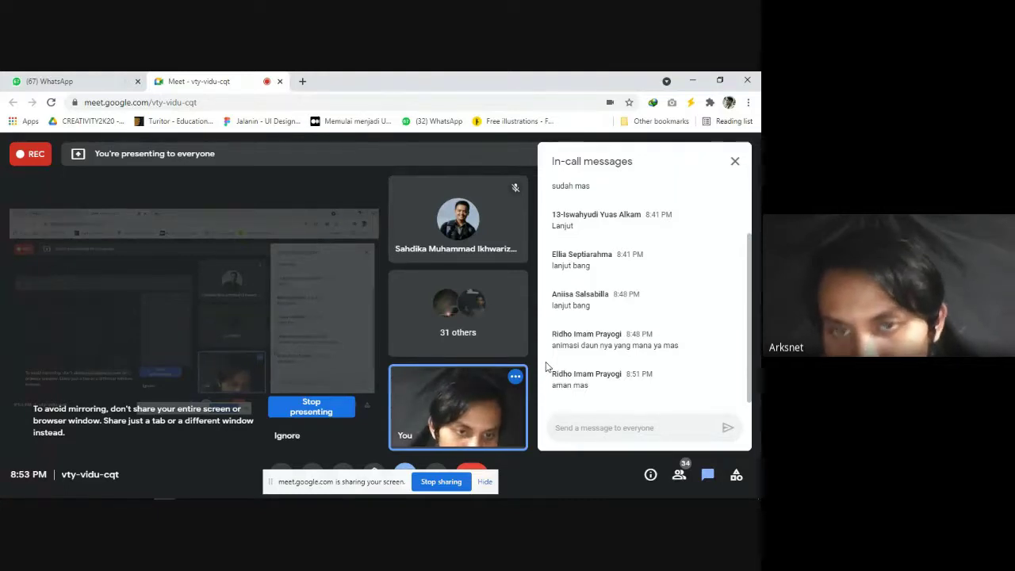
Step: Type '2' in the Meet chat box, then delete it without sending
{"action": "type", "text": "2"}
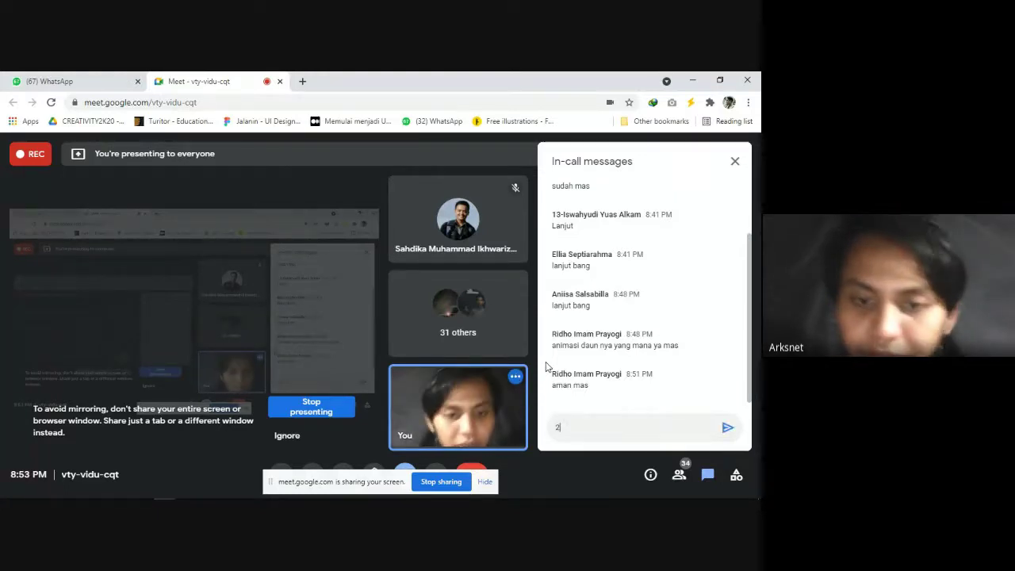
{"action": "key", "text": "BackSpace"}
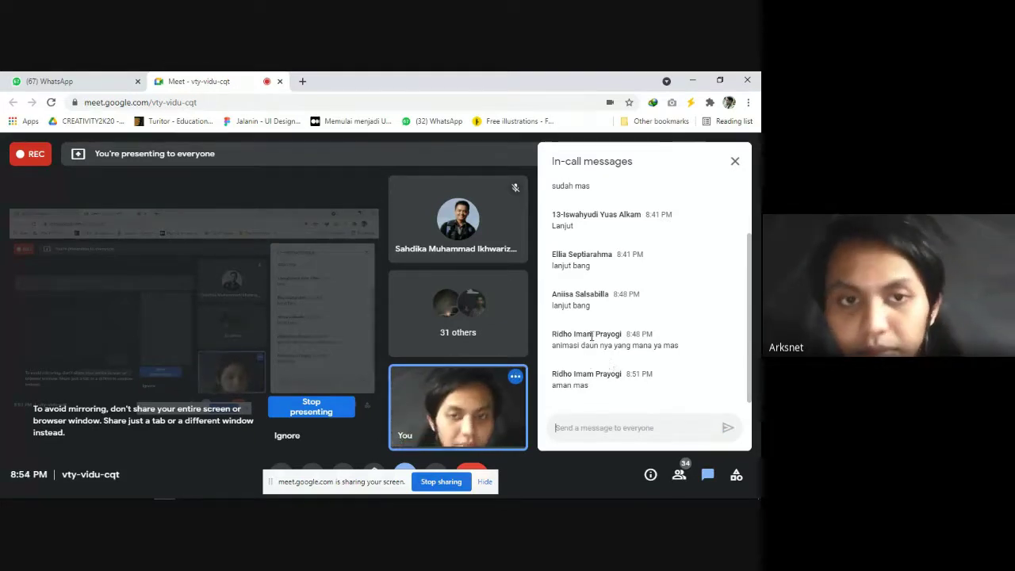
Step: Back in PowerPoint, delete the blank slide 1 and open the office-worker slide
{"action": "key", "text": "alt+Tab"}
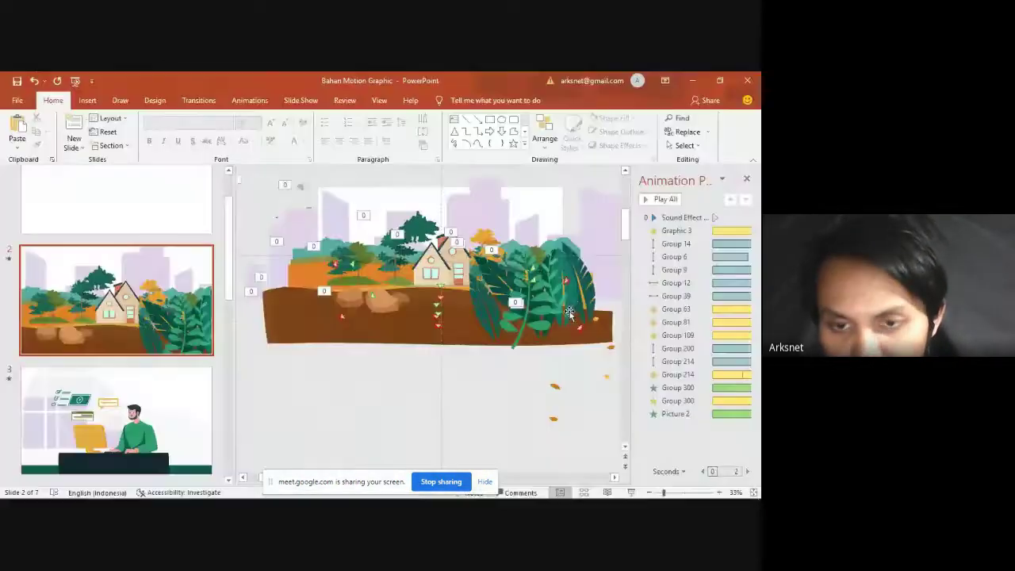
{"action": "left_click", "coordinate": [141, 216]}
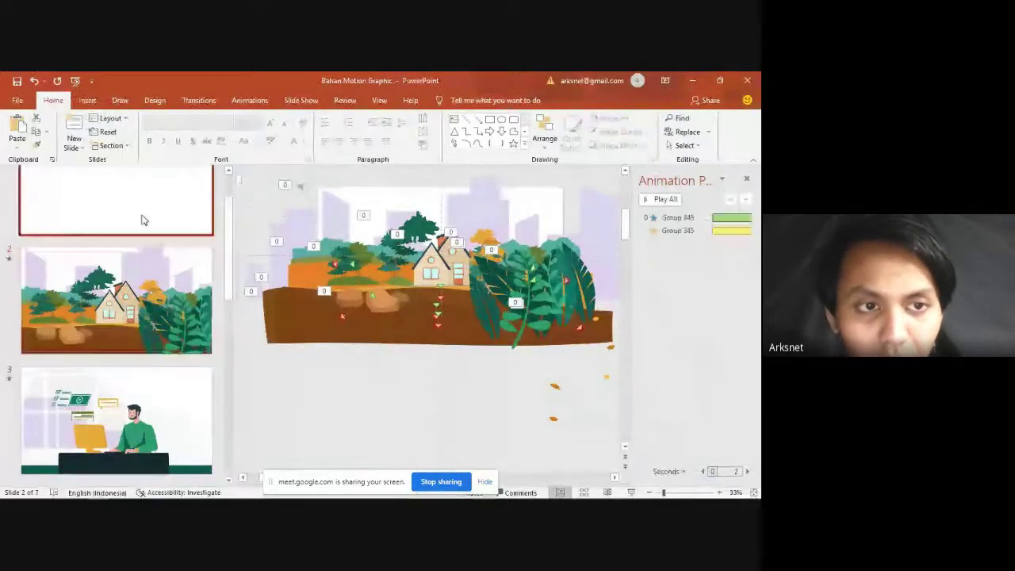
{"action": "key", "text": "Delete"}
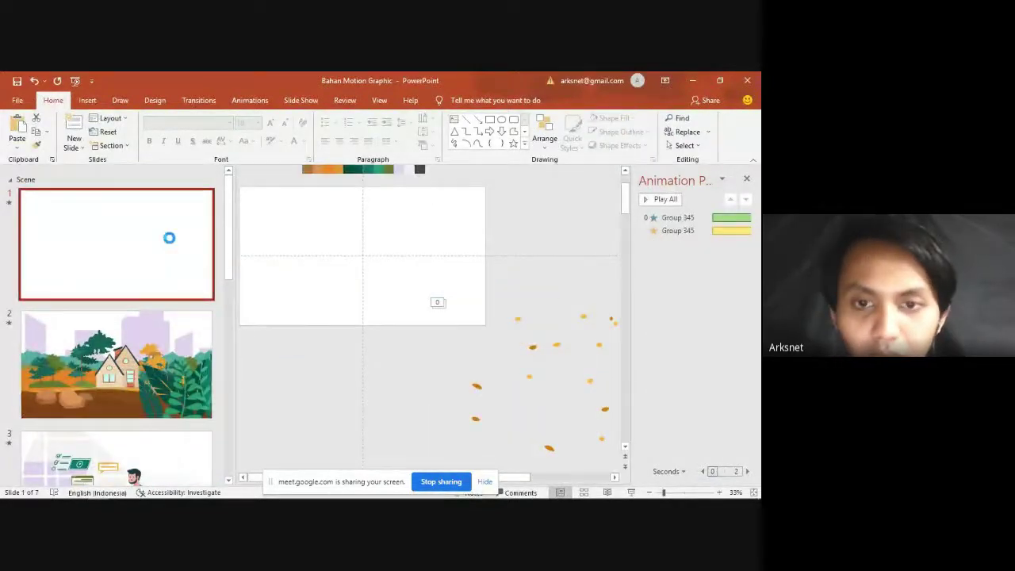
{"action": "left_click", "coordinate": [106, 371]}
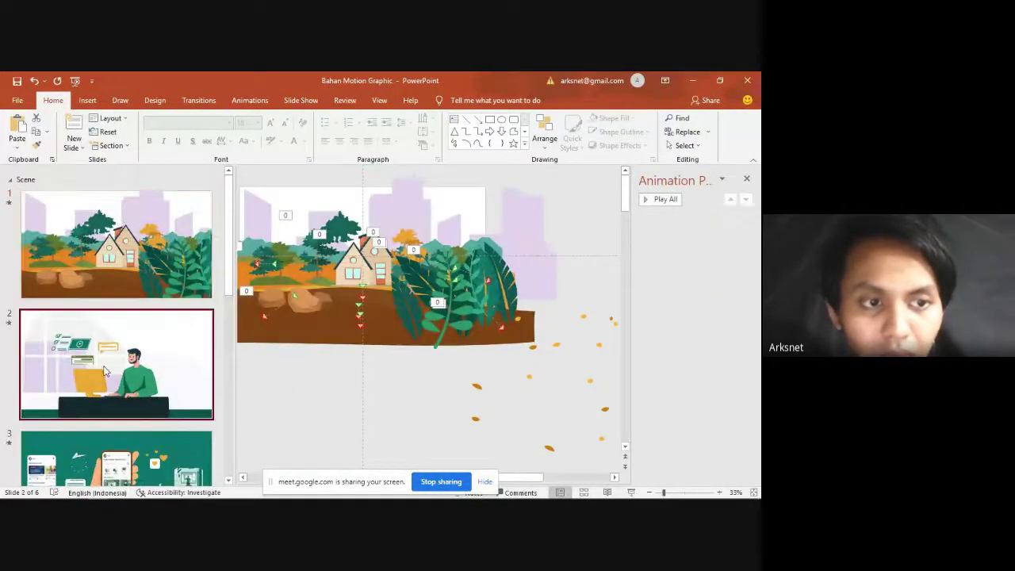
Step: Drill into the illustration group and select the man's green torso, zooming in
{"action": "left_click", "coordinate": [445, 352]}
{"action": "left_click", "coordinate": [481, 354]}
{"action": "left_click", "coordinate": [473, 356]}
{"action": "left_click", "coordinate": [530, 260]}
{"action": "left_click", "coordinate": [458, 351]}
{"action": "scroll", "coordinate": [412, 327], "scroll_direction": "up", "scroll_amount": 3}
{"action": "scroll", "coordinate": [412, 331], "scroll_direction": "up", "scroll_amount": 1}
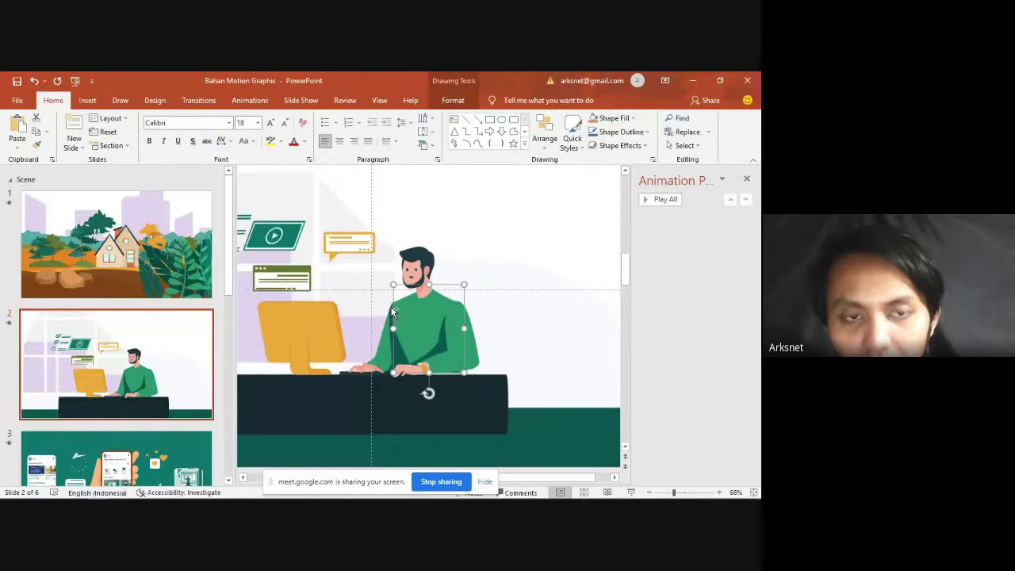
{"action": "scroll", "coordinate": [366, 298], "scroll_direction": "up", "scroll_amount": 1}
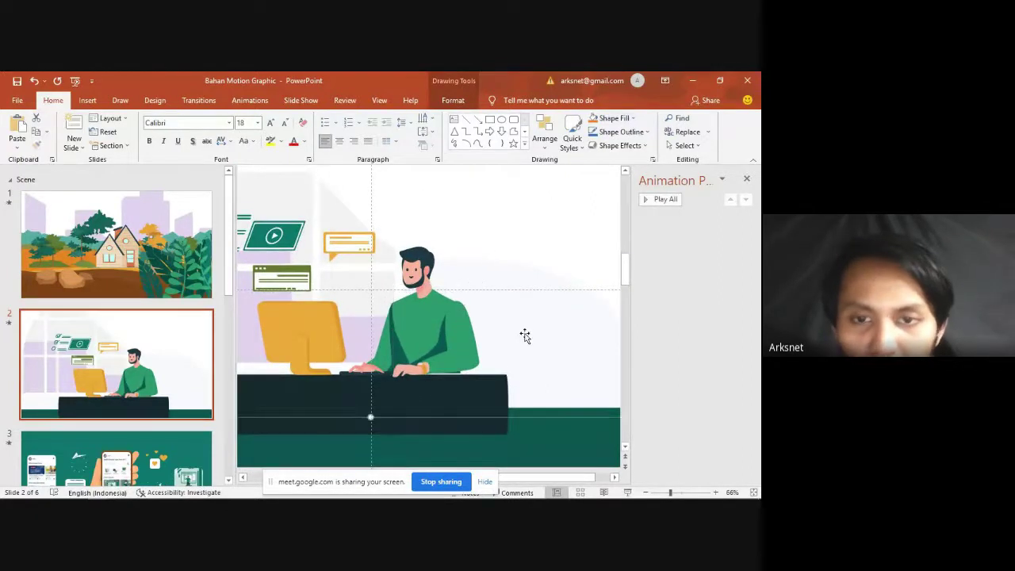
{"action": "left_click", "coordinate": [491, 228]}
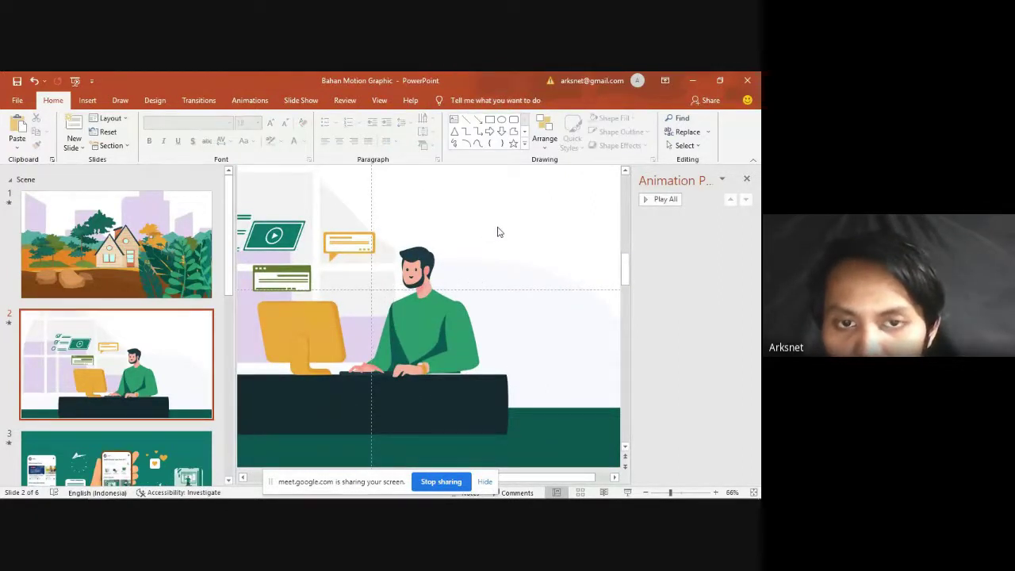
{"action": "left_click", "coordinate": [448, 356]}
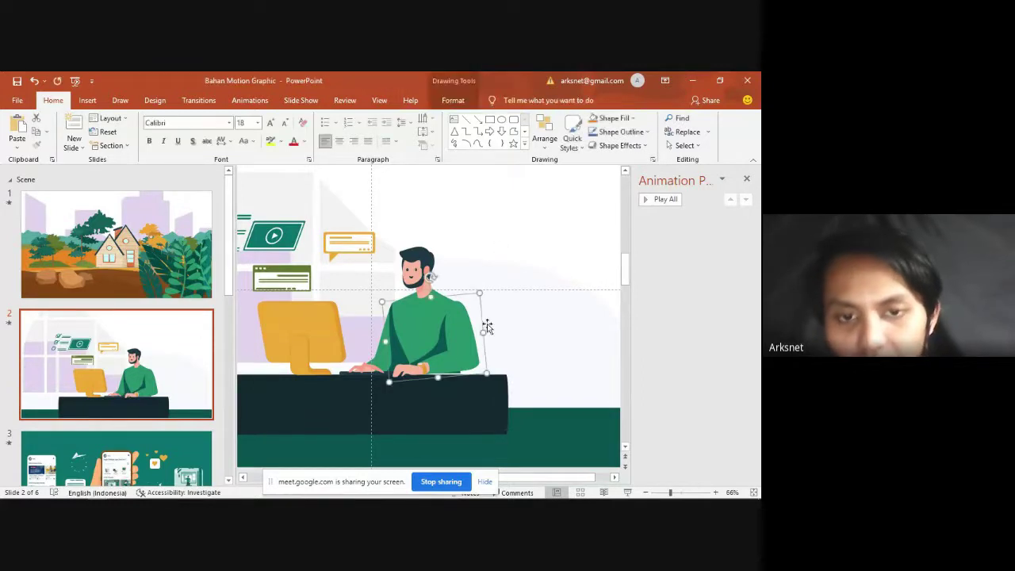
{"action": "scroll", "coordinate": [448, 361], "scroll_direction": "up", "scroll_amount": 5}
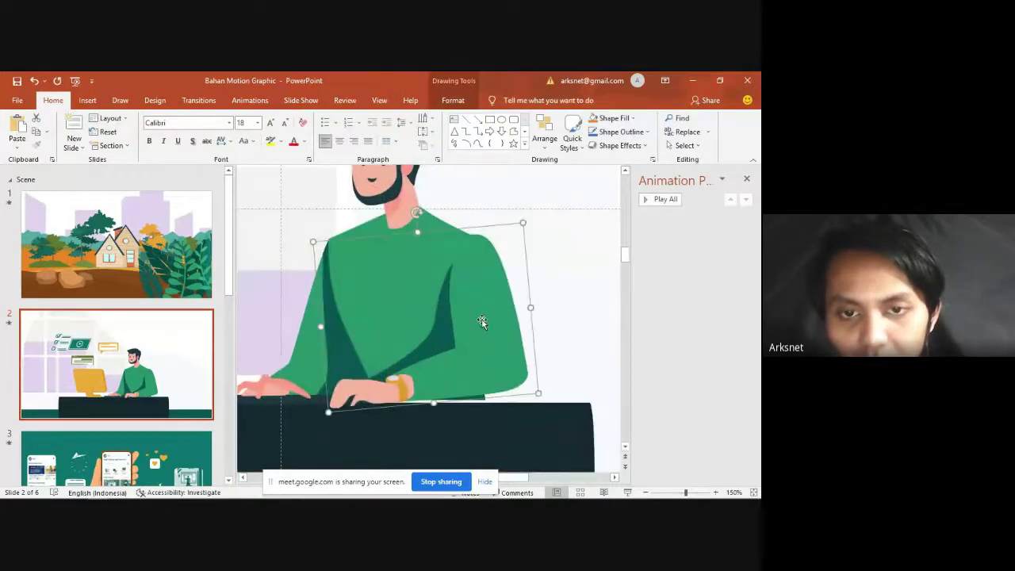
Step: Undo two accidental torso moves and reselect the torso in place
{"action": "left_click_drag", "start_coordinate": [493, 311], "coordinate": [564, 275]}
{"action": "key", "text": "ctrl+z"}
{"action": "left_click_drag", "start_coordinate": [468, 337], "coordinate": [545, 264]}
{"action": "key", "text": "ctrl+z"}
{"action": "left_click", "coordinate": [397, 356]}
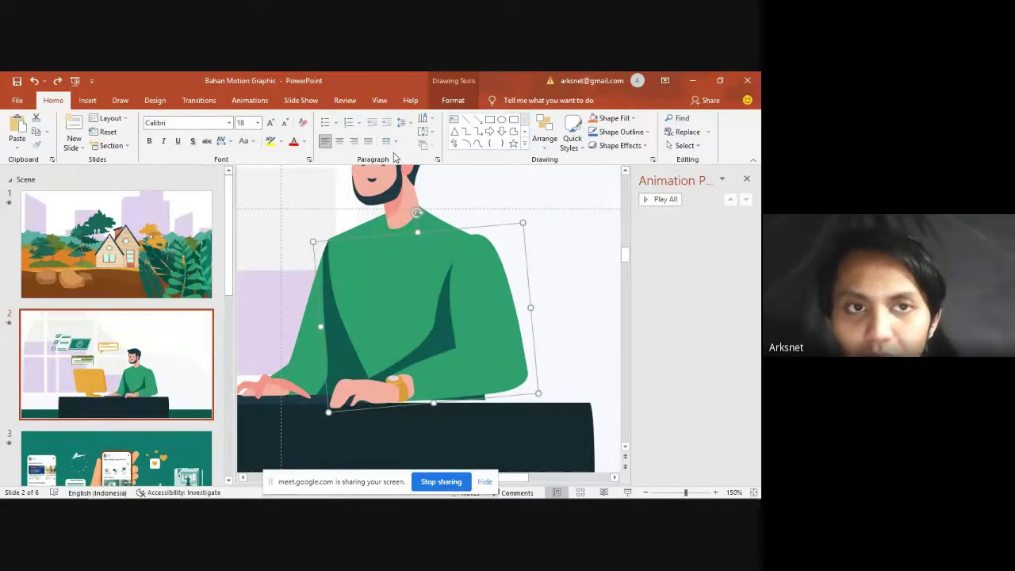
{"action": "left_click", "coordinate": [251, 100]}
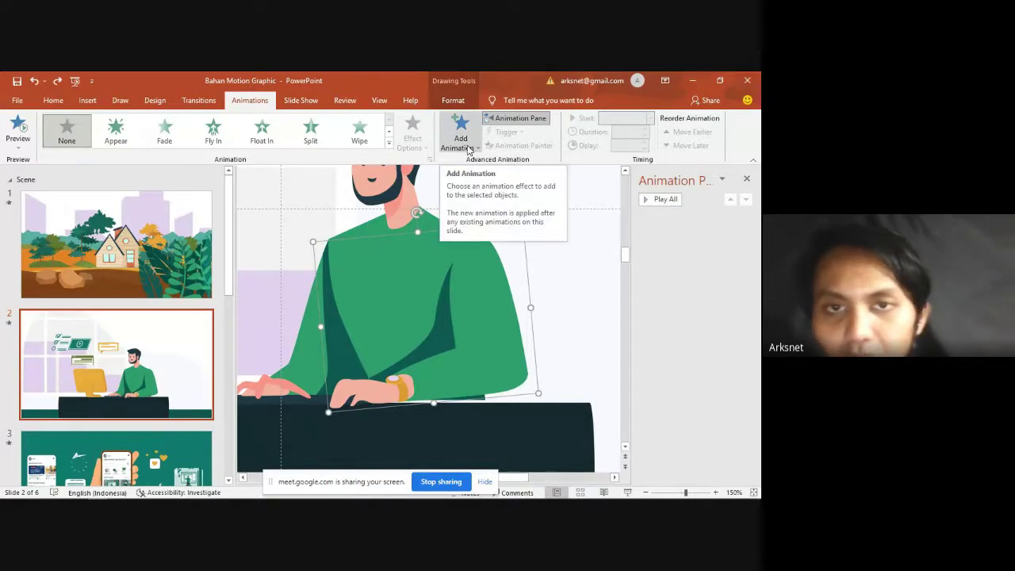
Step: Add the Spin emphasis effect to the torso from More Emphasis Effects
{"action": "left_click", "coordinate": [459, 139]}
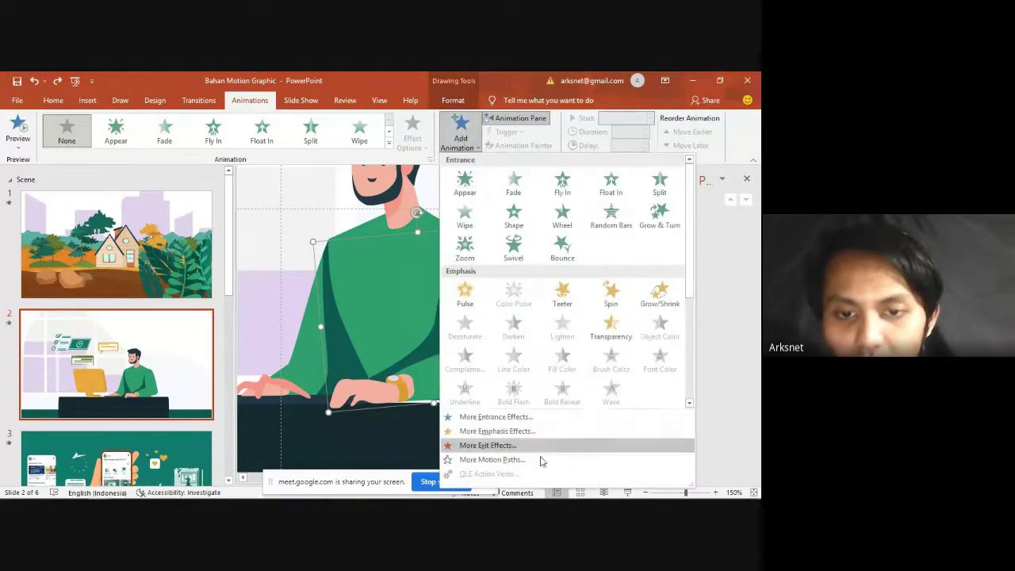
{"action": "left_click", "coordinate": [523, 431]}
{"action": "left_click_drag", "start_coordinate": [341, 167], "coordinate": [612, 195]}
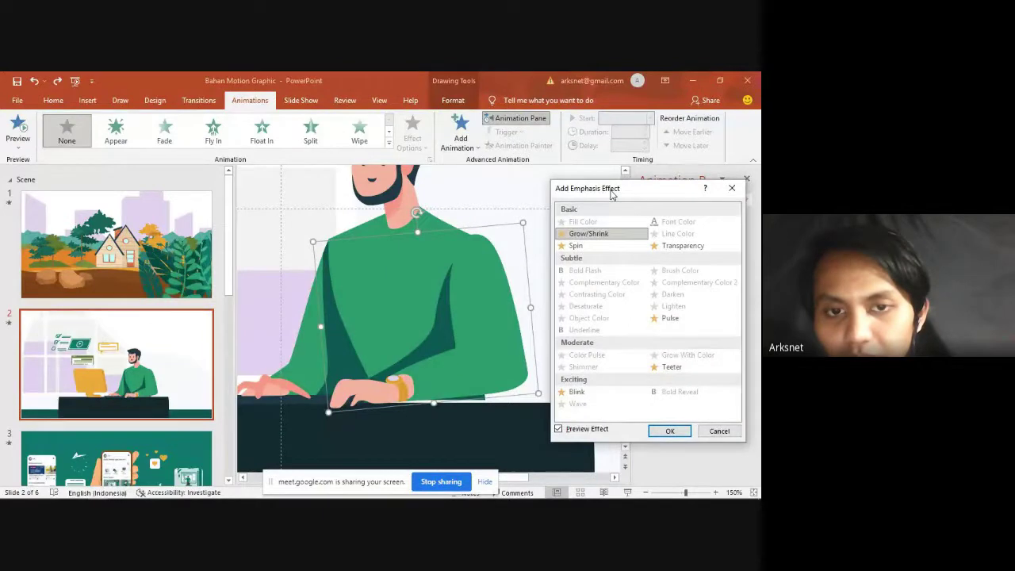
{"action": "left_click", "coordinate": [600, 248]}
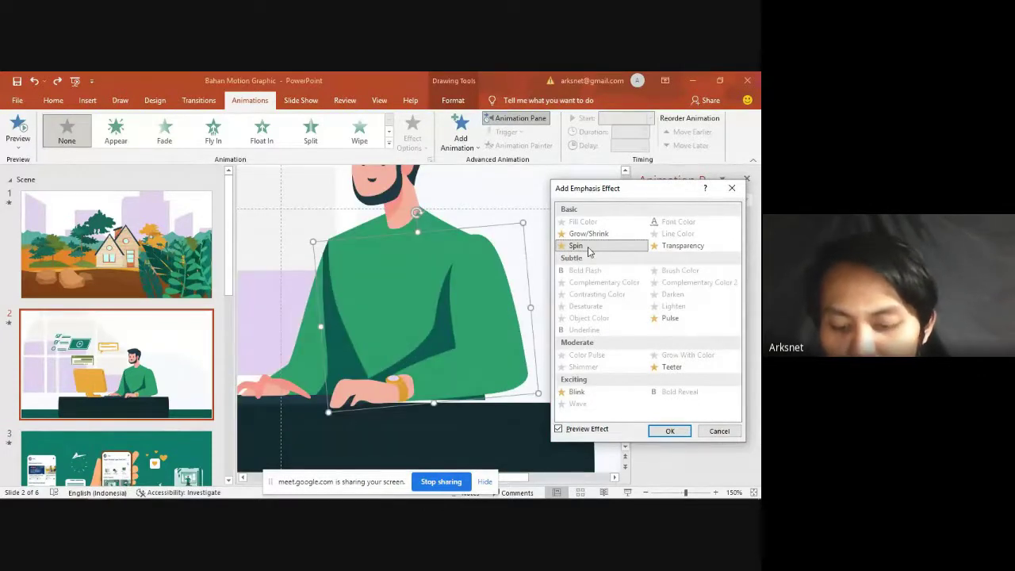
{"action": "left_click", "coordinate": [667, 433]}
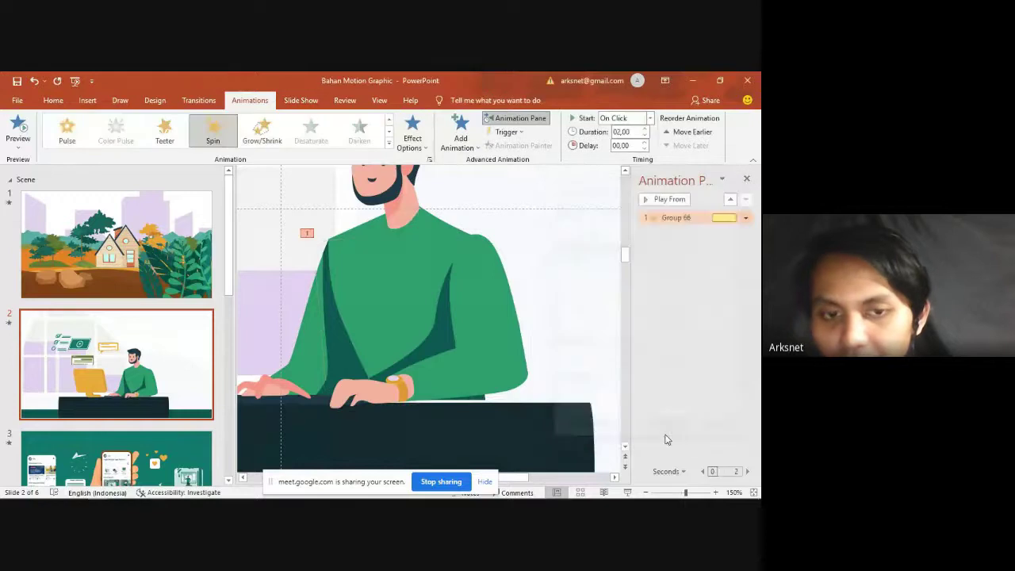
Step: Set the Spin amount to a custom 7° clockwise with Auto-reverse
{"action": "double_click", "coordinate": [677, 219]}
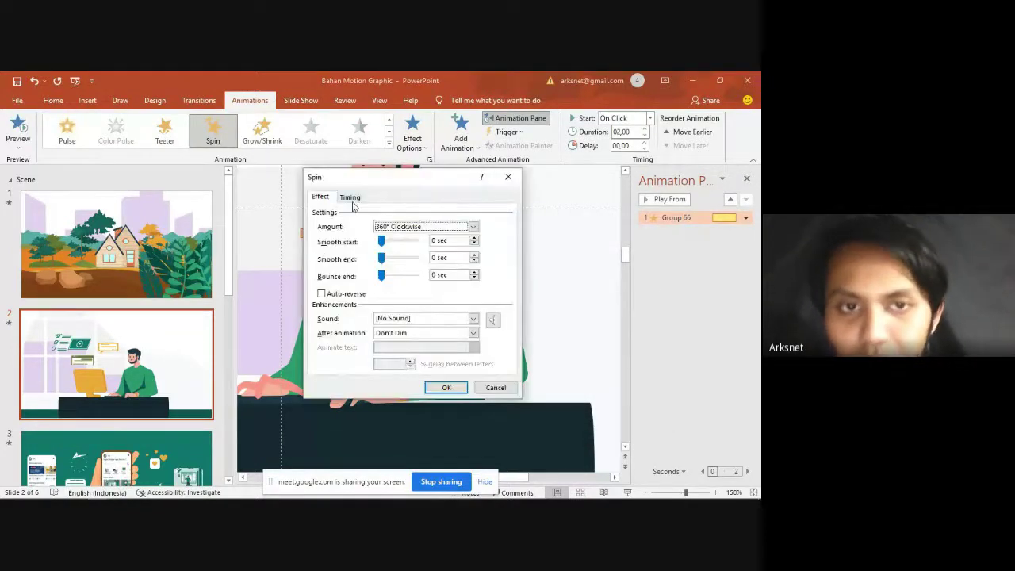
{"action": "left_click", "coordinate": [400, 226]}
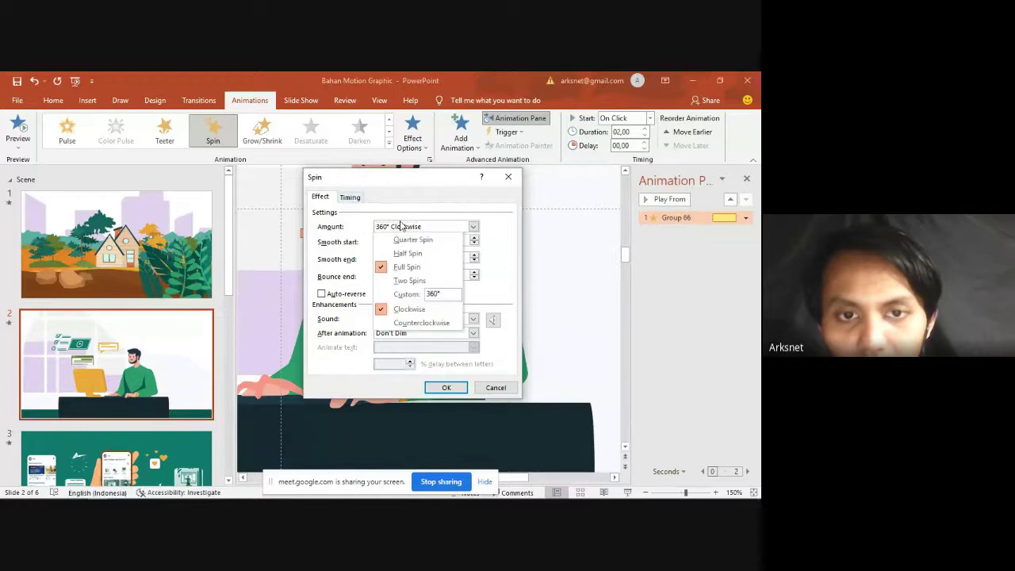
{"action": "left_click", "coordinate": [429, 294]}
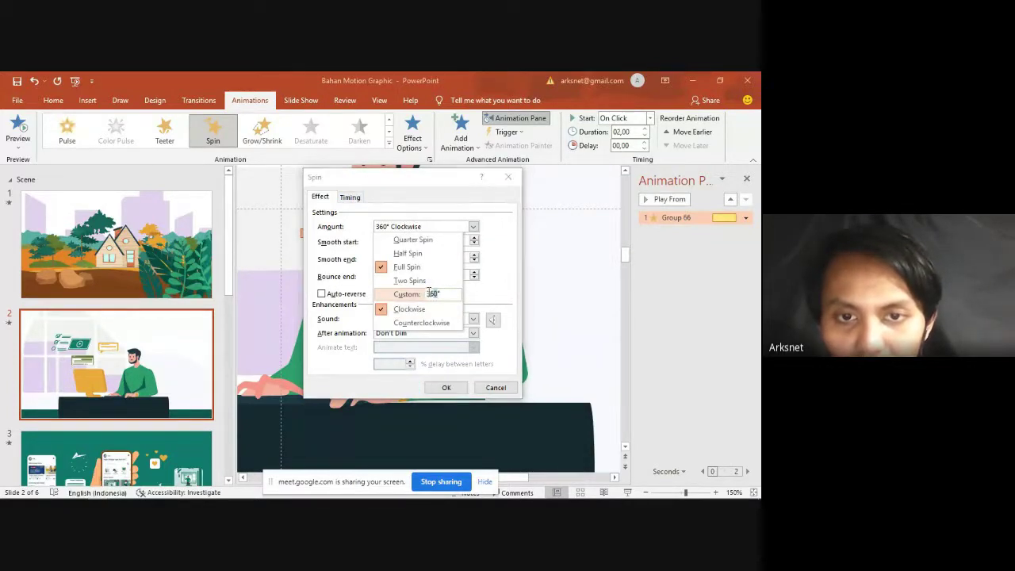
{"action": "type", "text": "7"}
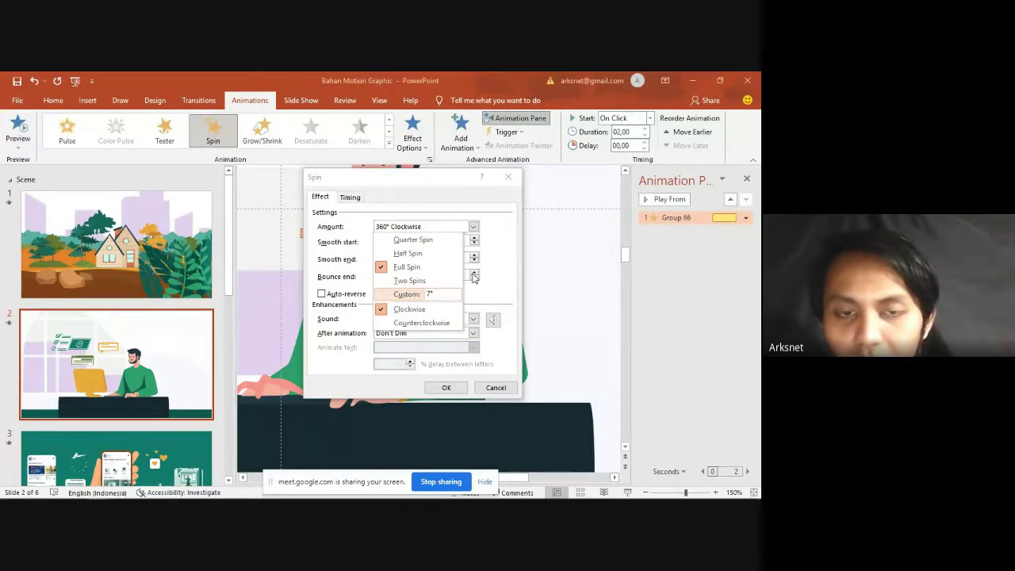
{"action": "key", "text": "Return"}
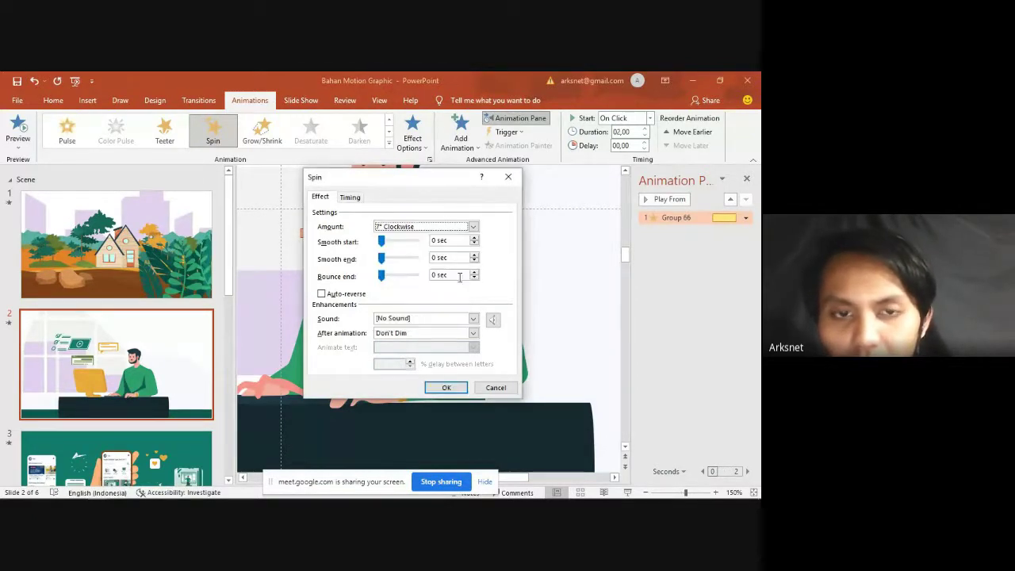
{"action": "left_click", "coordinate": [344, 294]}
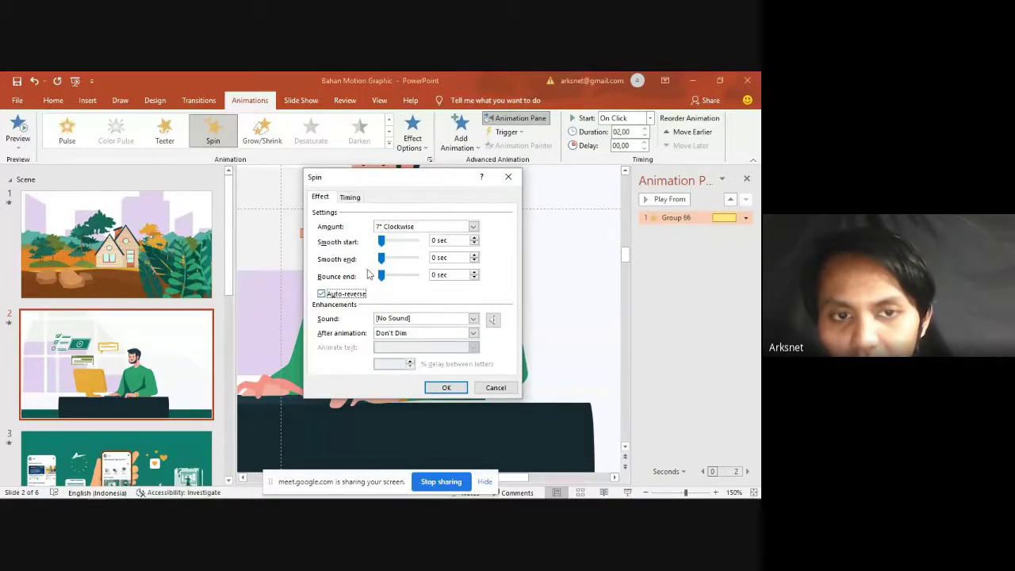
Step: Set the Spin timing to repeat 3 times and start With Previous
{"action": "left_click", "coordinate": [350, 197]}
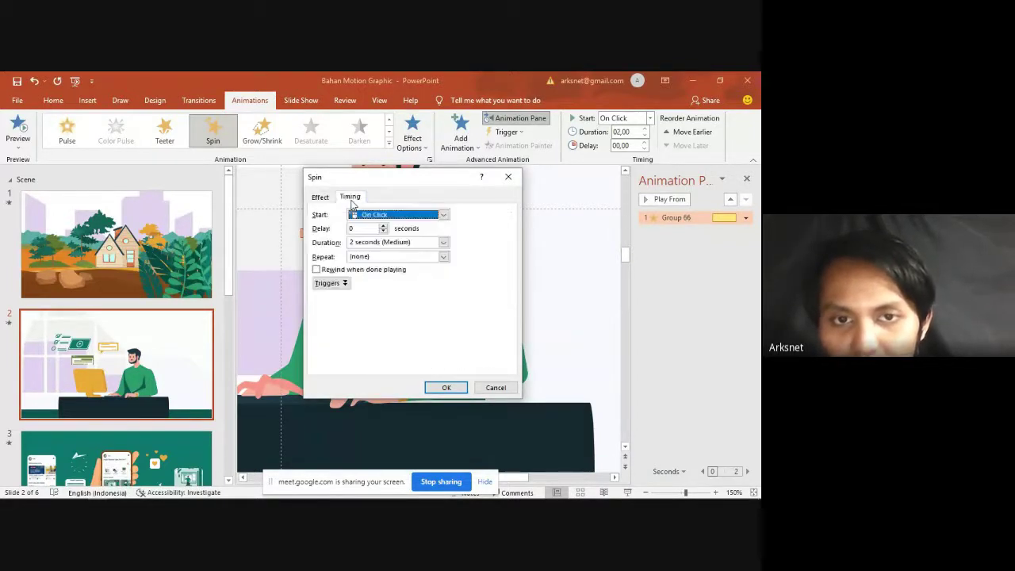
{"action": "left_click", "coordinate": [444, 256]}
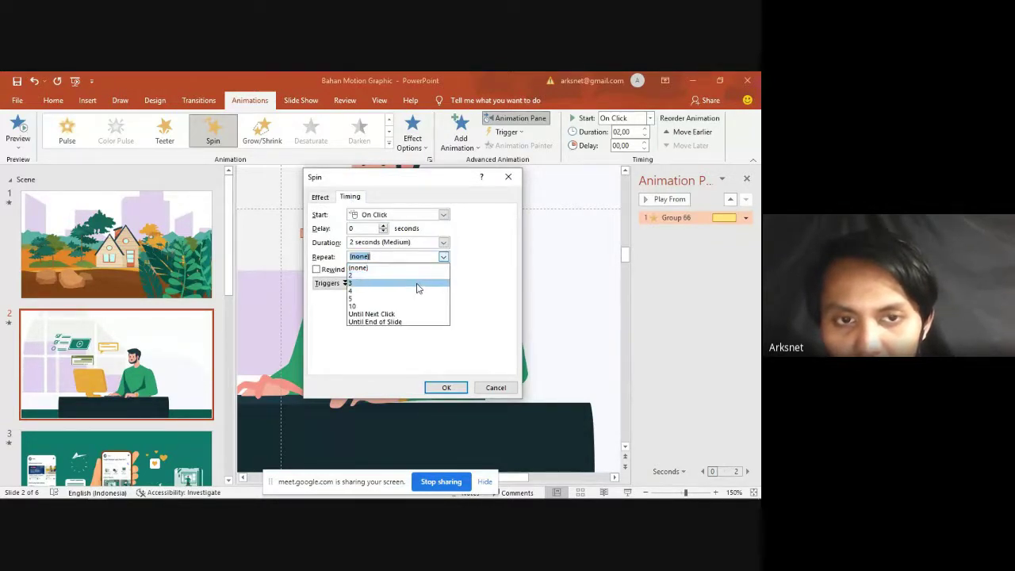
{"action": "left_click", "coordinate": [418, 287]}
{"action": "left_click", "coordinate": [441, 215]}
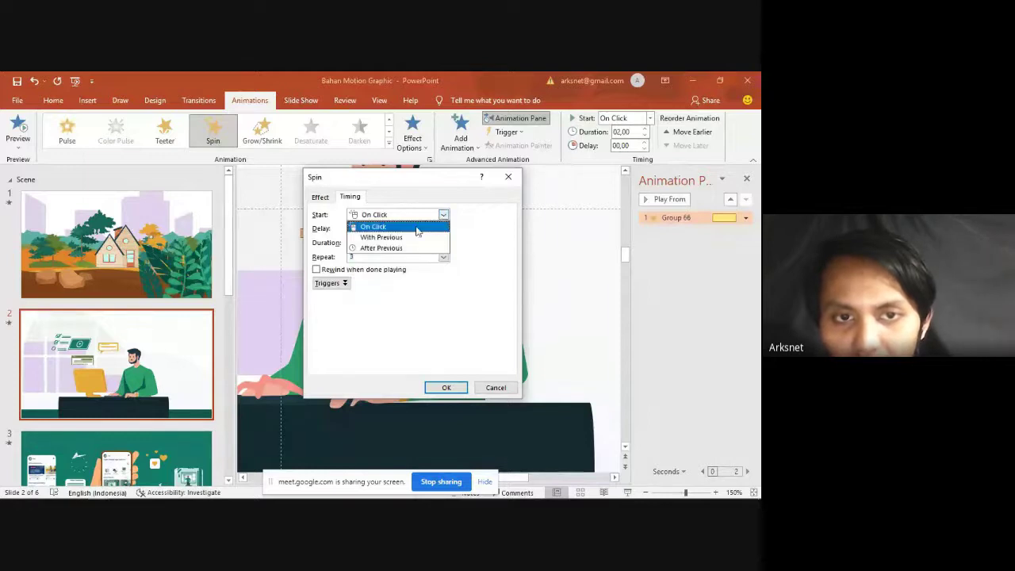
{"action": "left_click", "coordinate": [420, 227]}
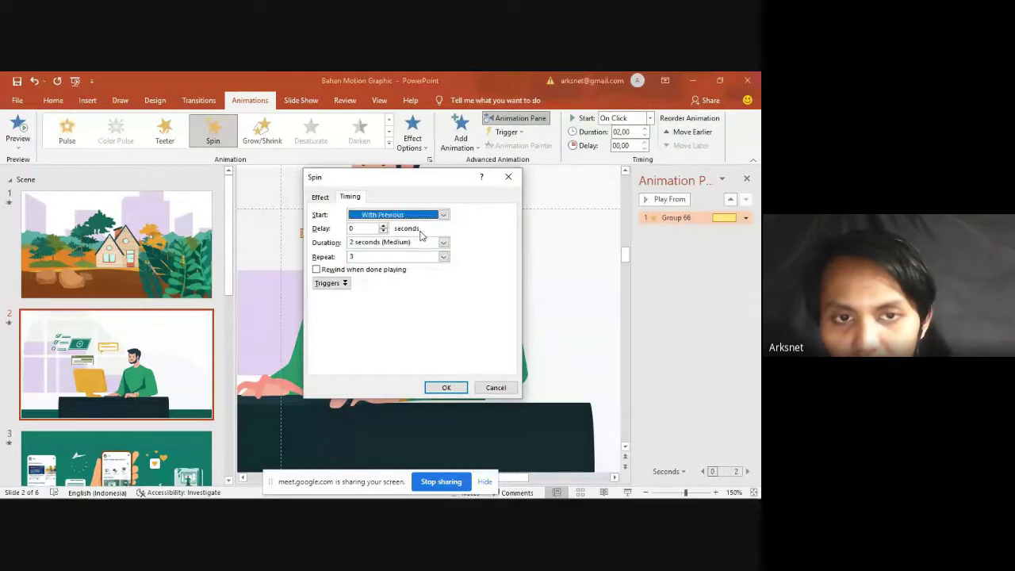
Step: Recheck 7° Clockwise, 2-second duration, repeat 3 and With Previous, then apply and preview
{"action": "left_click", "coordinate": [333, 197]}
{"action": "left_click", "coordinate": [413, 228]}
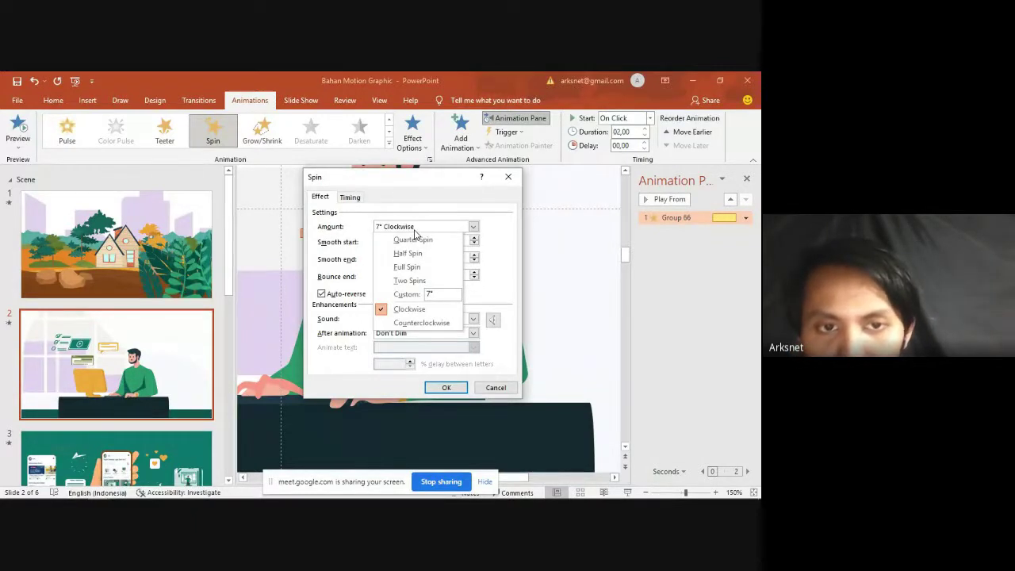
{"action": "left_click", "coordinate": [345, 287]}
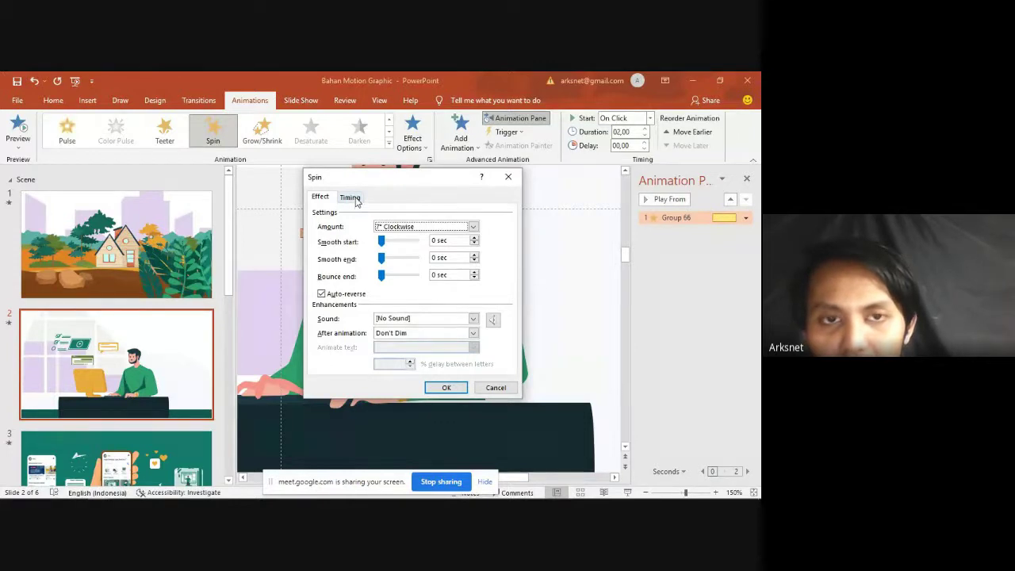
{"action": "left_click", "coordinate": [350, 196]}
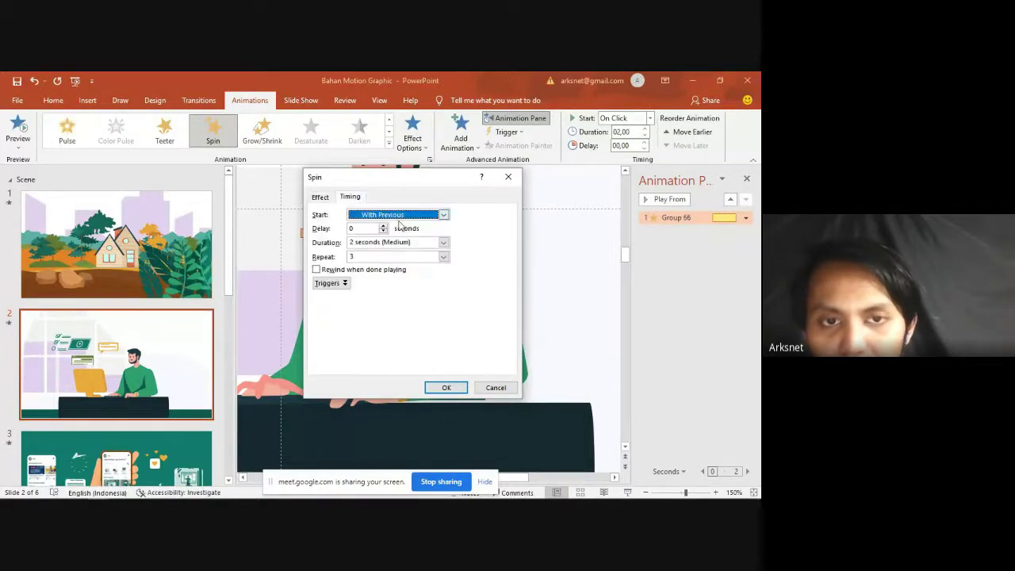
{"action": "left_click", "coordinate": [443, 243]}
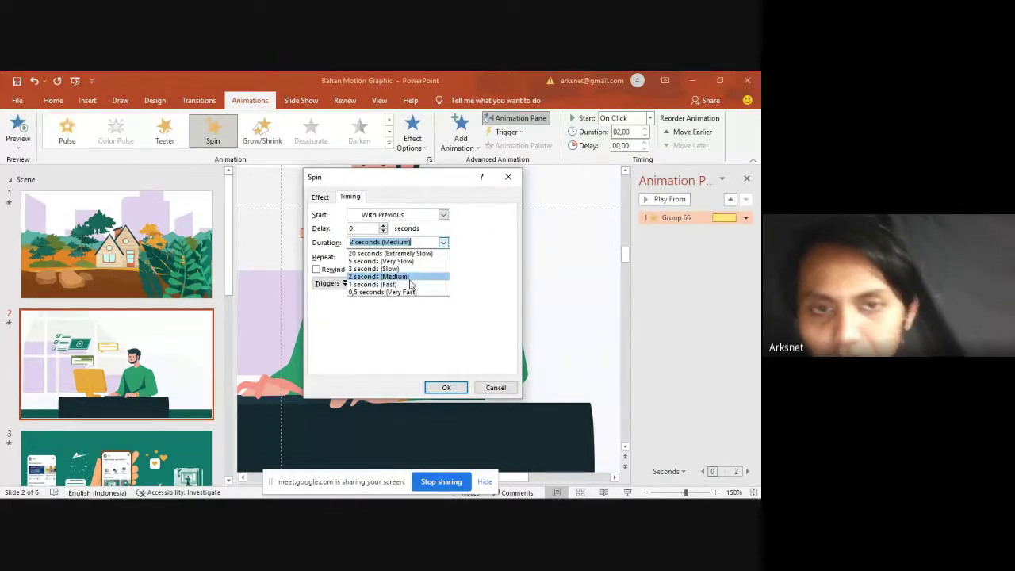
{"action": "left_click", "coordinate": [443, 244]}
{"action": "left_click", "coordinate": [443, 257]}
{"action": "left_click", "coordinate": [443, 257]}
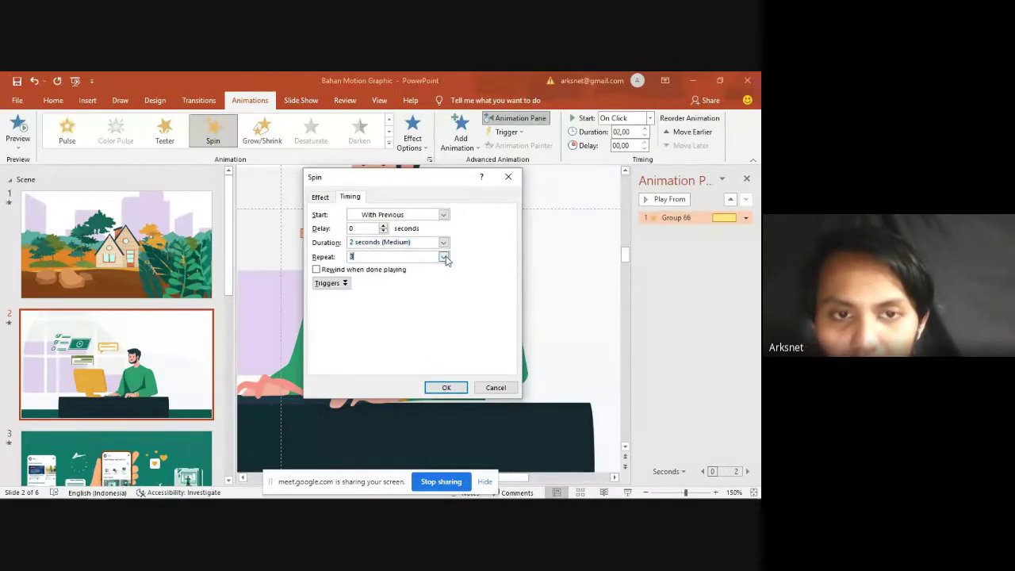
{"action": "left_click", "coordinate": [443, 214]}
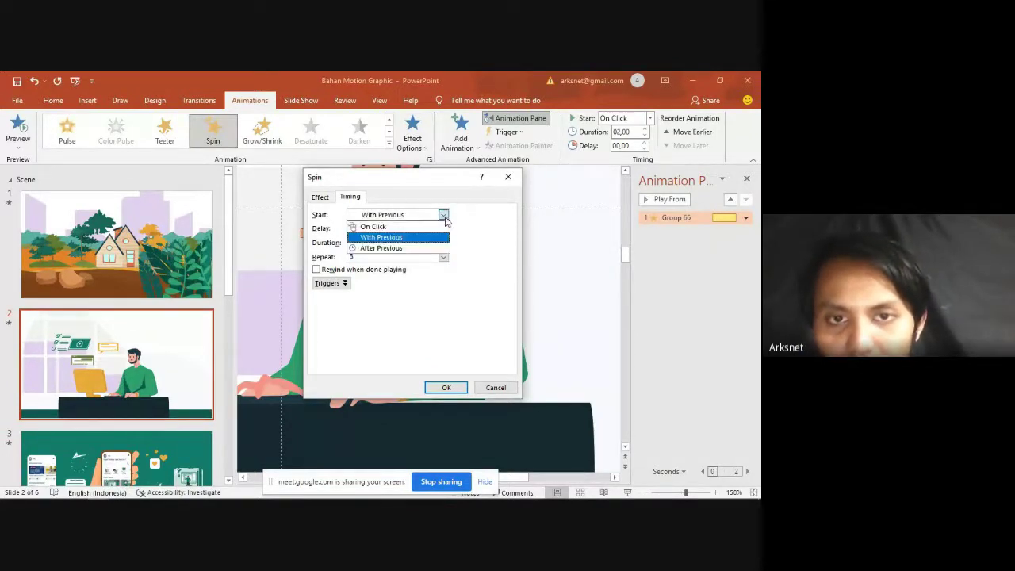
{"action": "left_click", "coordinate": [443, 214]}
{"action": "left_click", "coordinate": [445, 387]}
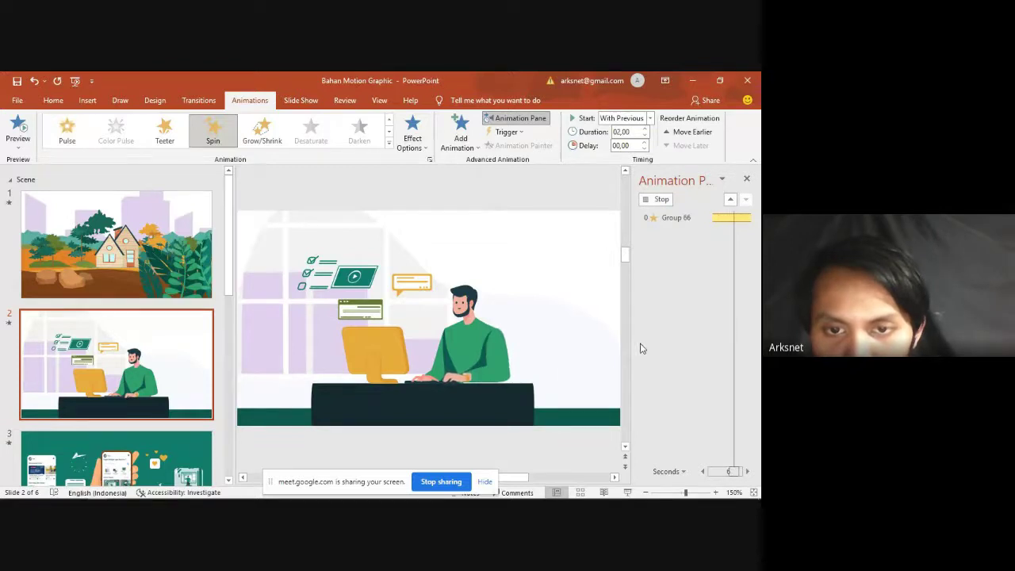
Step: Change Group 66's Spin duration to 1 second (Fast) and preview it
{"action": "double_click", "coordinate": [676, 218]}
{"action": "left_click", "coordinate": [349, 197]}
{"action": "left_click", "coordinate": [443, 242]}
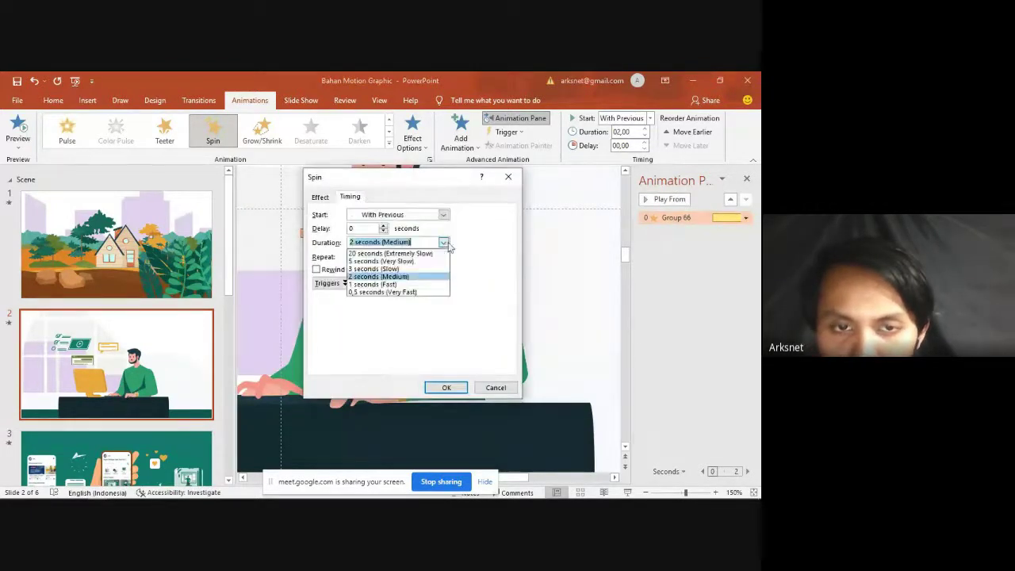
{"action": "left_click", "coordinate": [396, 274]}
{"action": "left_click", "coordinate": [446, 388]}
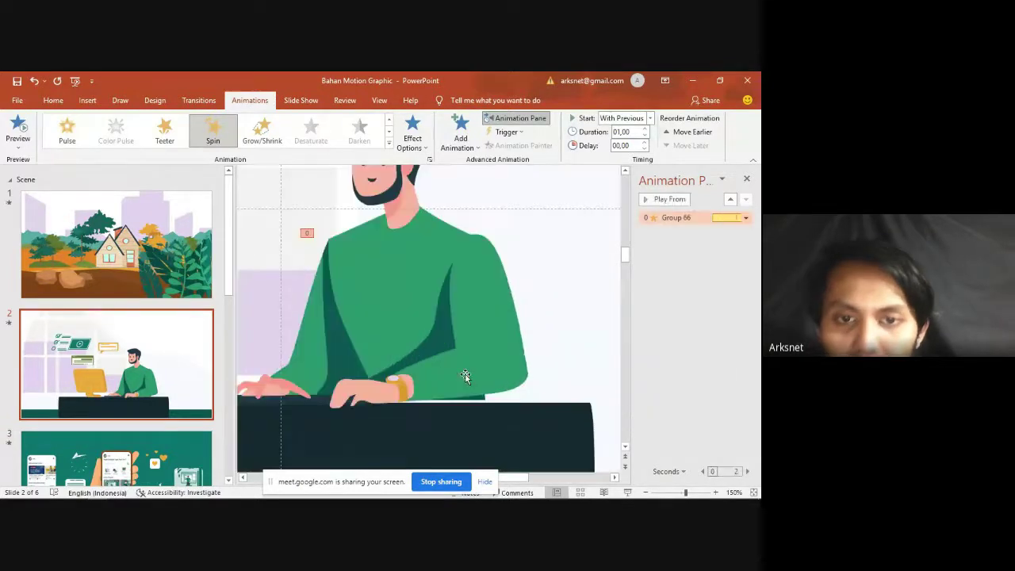
Step: Reopen the Spin timing to confirm the 1-second duration and replay it
{"action": "double_click", "coordinate": [673, 217]}
{"action": "left_click", "coordinate": [351, 197]}
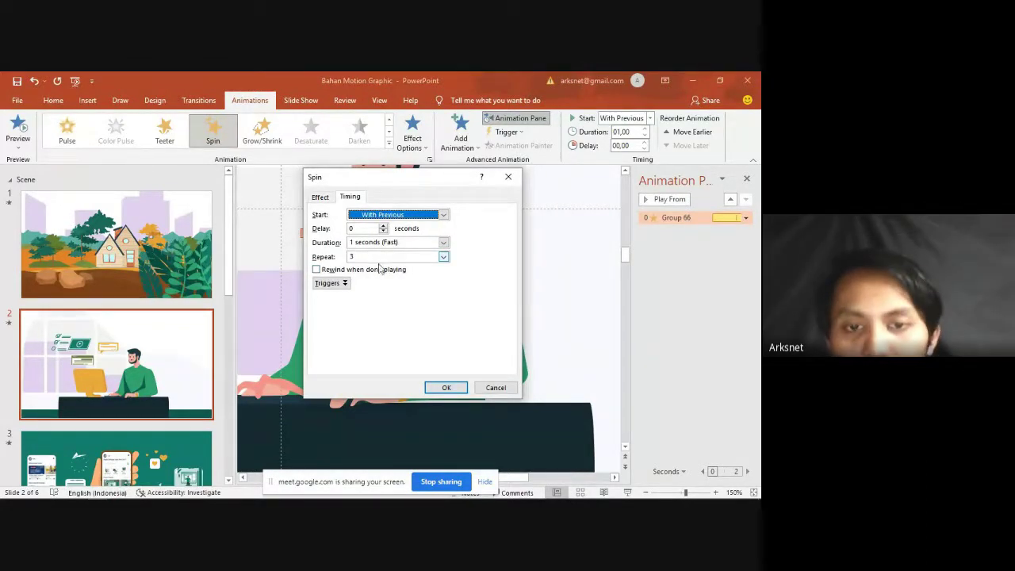
{"action": "left_click", "coordinate": [463, 392]}
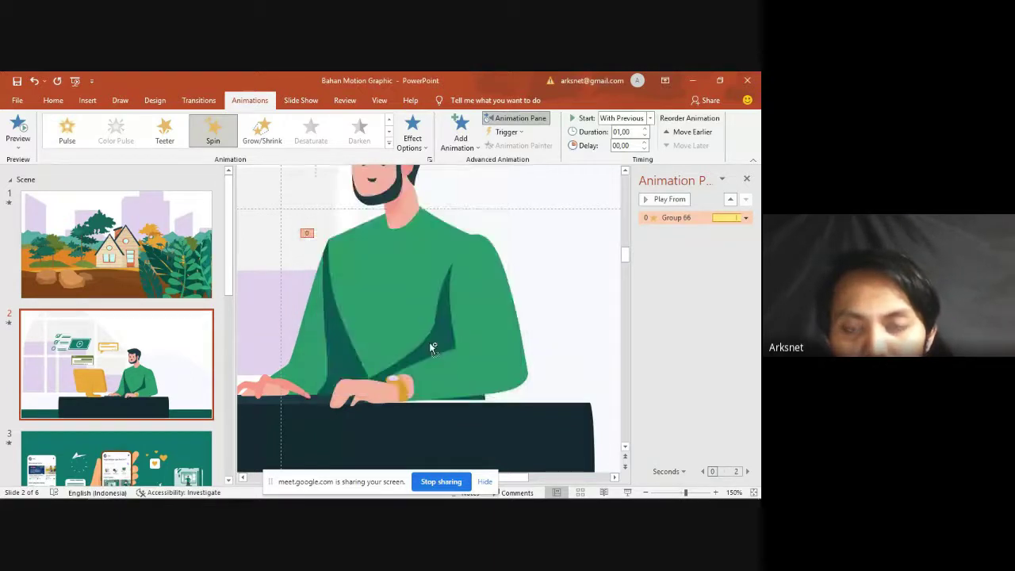
{"action": "scroll", "coordinate": [432, 344], "scroll_direction": "down", "scroll_amount": 5, "text": "ctrl"}
{"action": "scroll", "coordinate": [420, 337], "scroll_direction": "down", "scroll_amount": 1, "text": "ctrl"}
{"action": "double_click", "coordinate": [671, 222]}
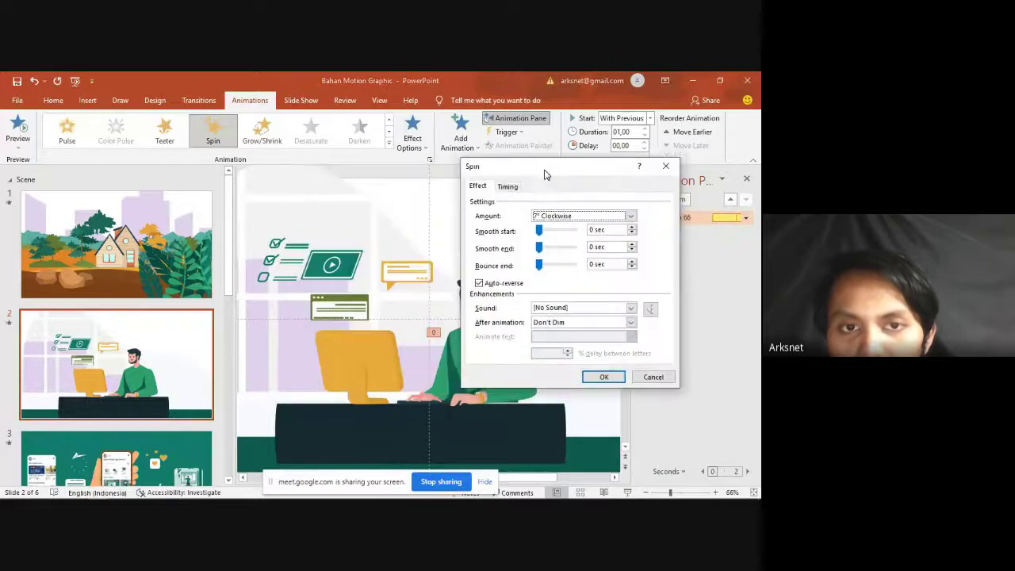
{"action": "left_click", "coordinate": [428, 160]}
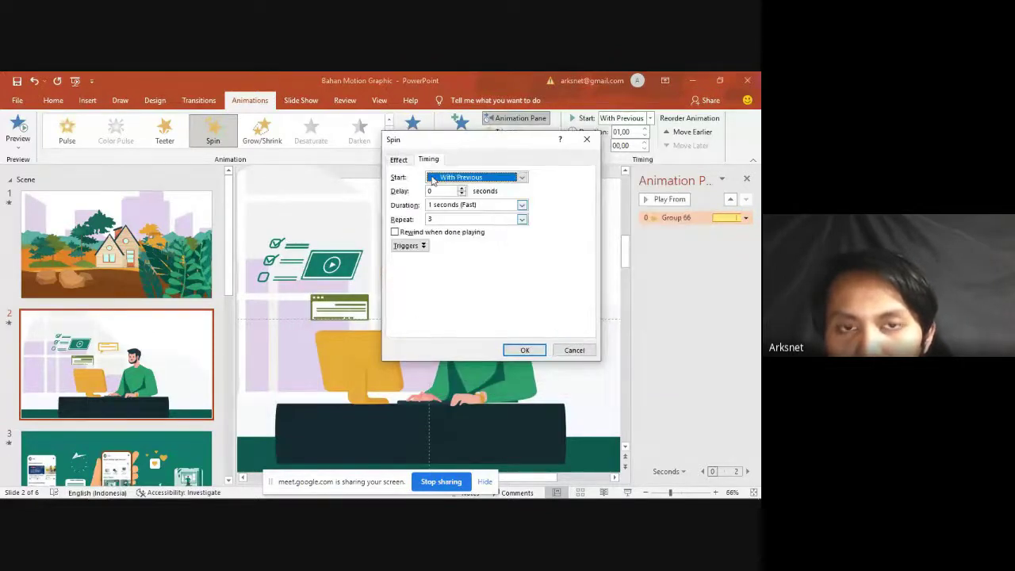
{"action": "left_click", "coordinate": [400, 160]}
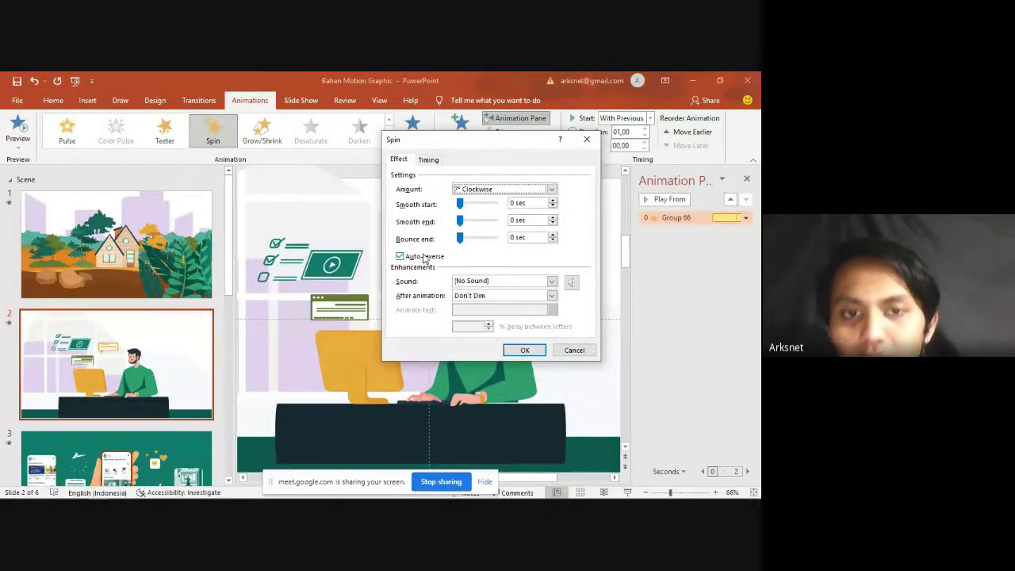
{"action": "left_click", "coordinate": [428, 159]}
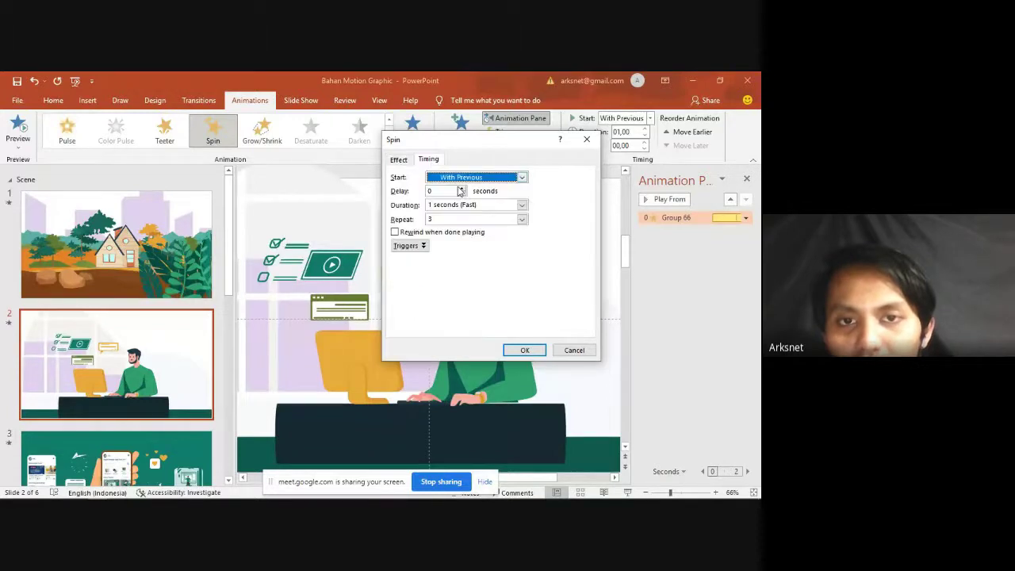
{"action": "left_click", "coordinate": [399, 159]}
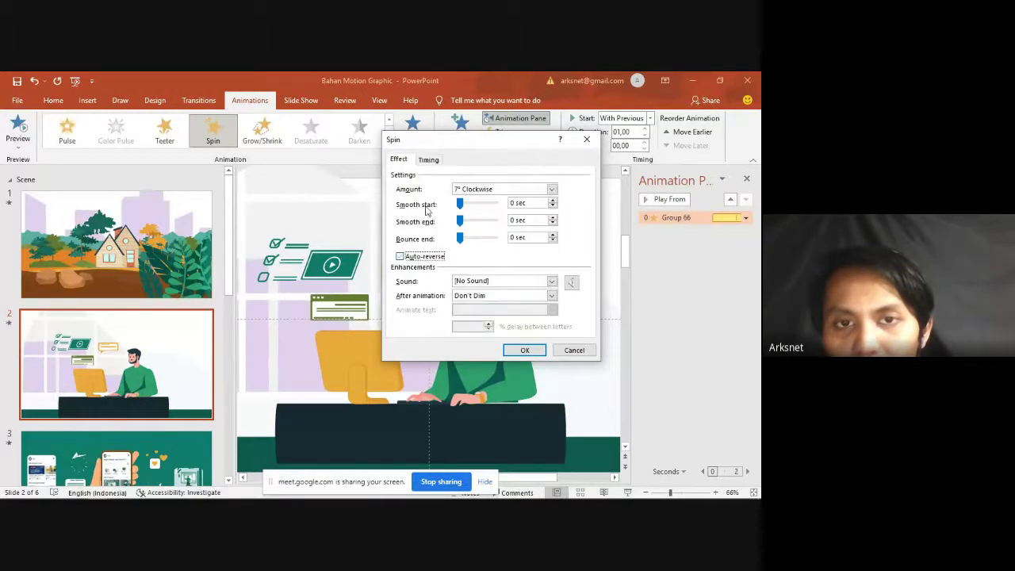
{"action": "left_click", "coordinate": [428, 160]}
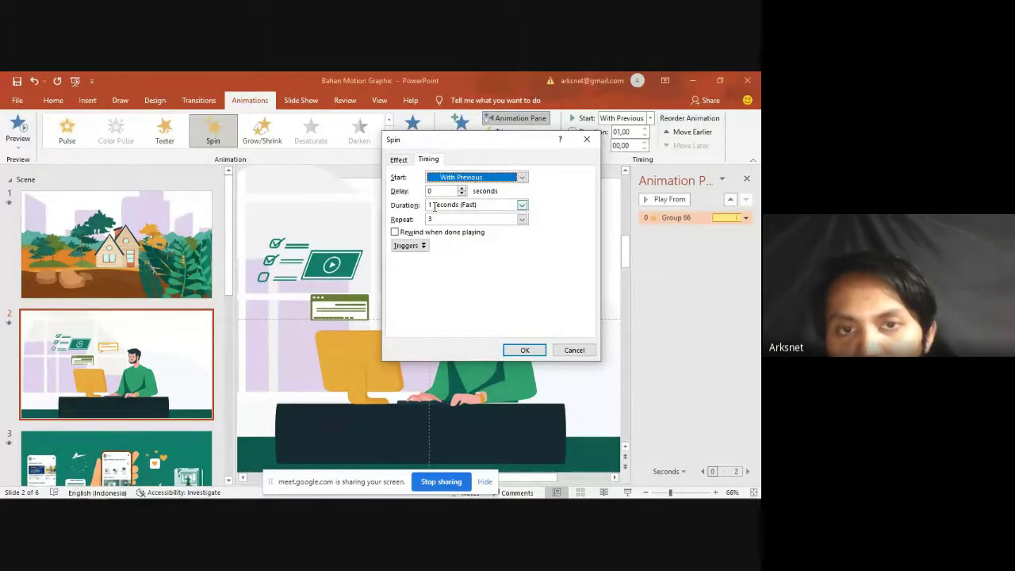
{"action": "left_click", "coordinate": [399, 161]}
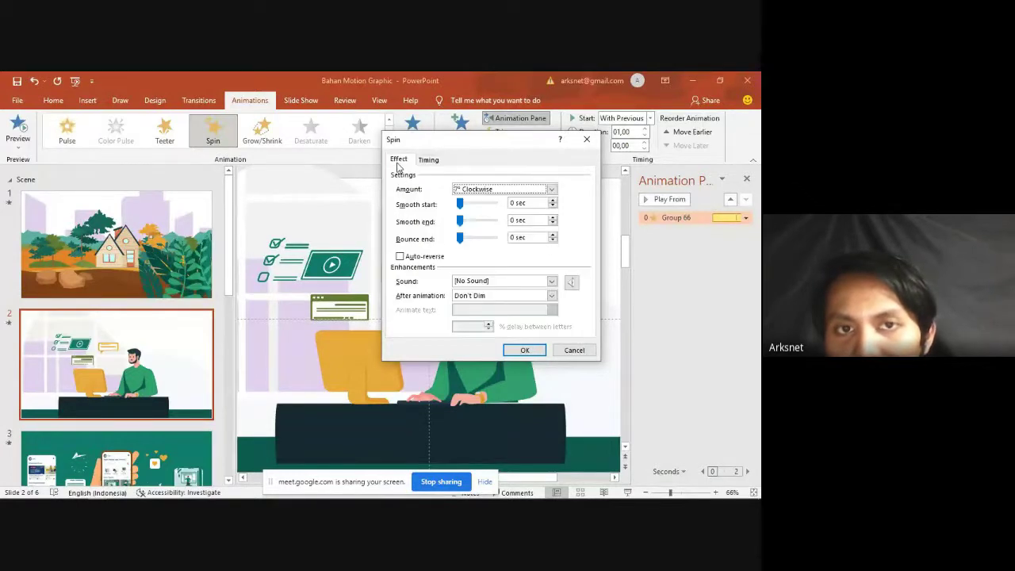
{"action": "left_click", "coordinate": [417, 258]}
{"action": "left_click", "coordinate": [427, 159]}
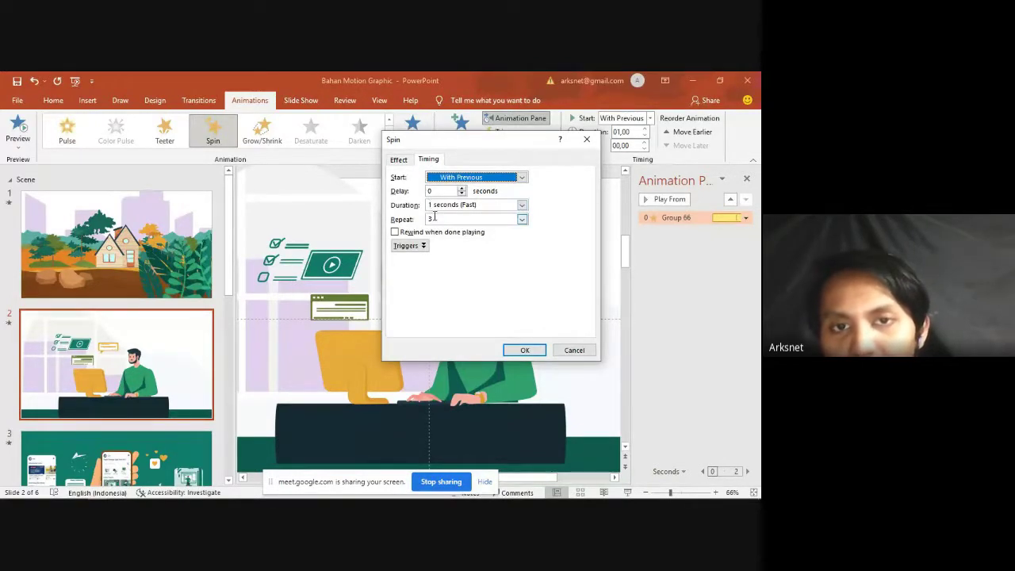
{"action": "left_click", "coordinate": [399, 159]}
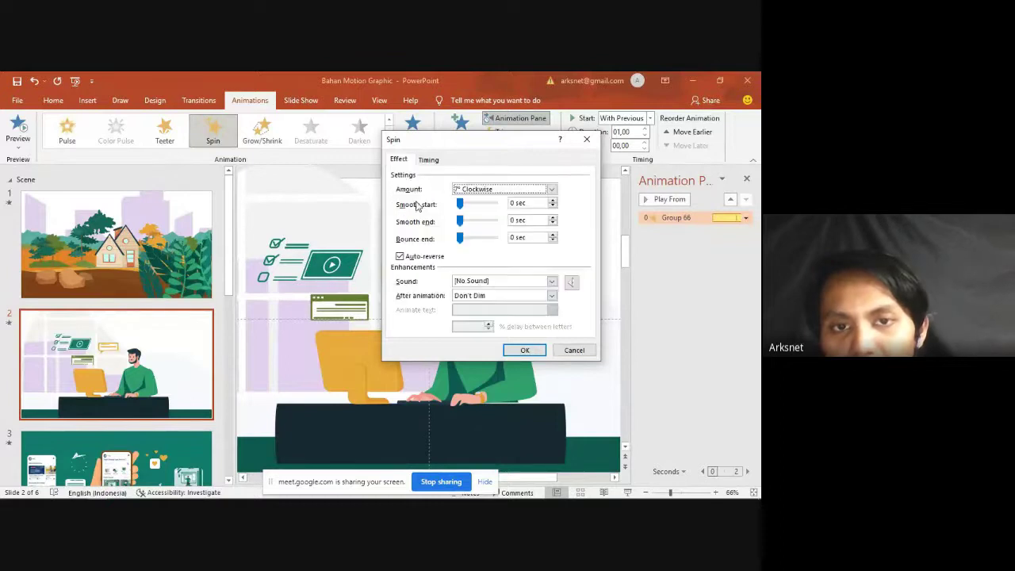
{"action": "left_click", "coordinate": [428, 160]}
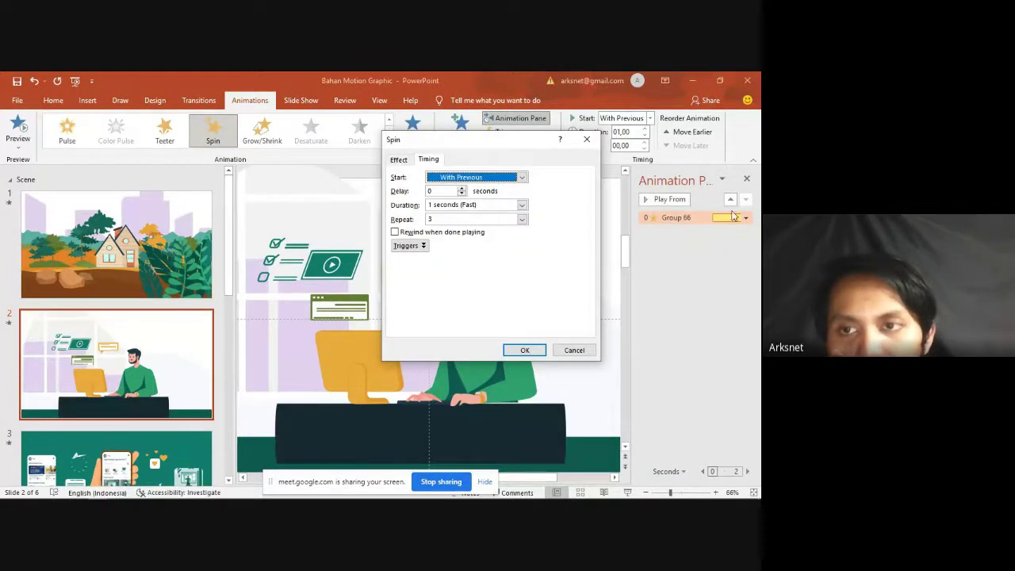
{"action": "left_click", "coordinate": [516, 349]}
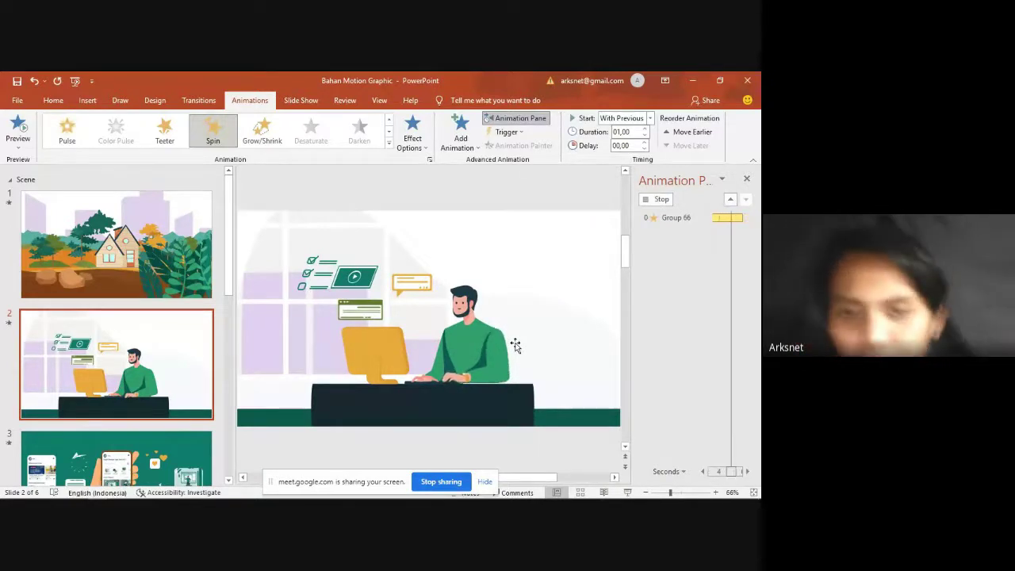
Step: Add a Left Lines motion path to the torso group after its Spin
{"action": "left_click", "coordinate": [497, 353]}
{"action": "scroll", "coordinate": [475, 344], "scroll_direction": "up", "scroll_amount": 4, "text": "ctrl"}
{"action": "scroll", "coordinate": [464, 333], "scroll_direction": "up", "scroll_amount": 2, "text": "ctrl"}
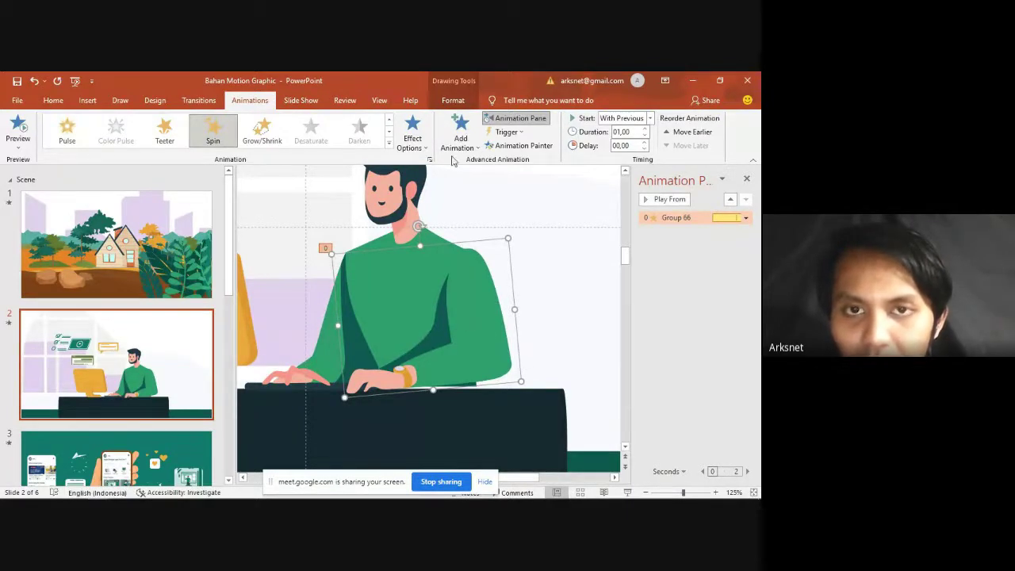
{"action": "left_click", "coordinate": [460, 133]}
{"action": "left_click", "coordinate": [506, 466]}
{"action": "left_click_drag", "start_coordinate": [348, 162], "coordinate": [551, 153]}
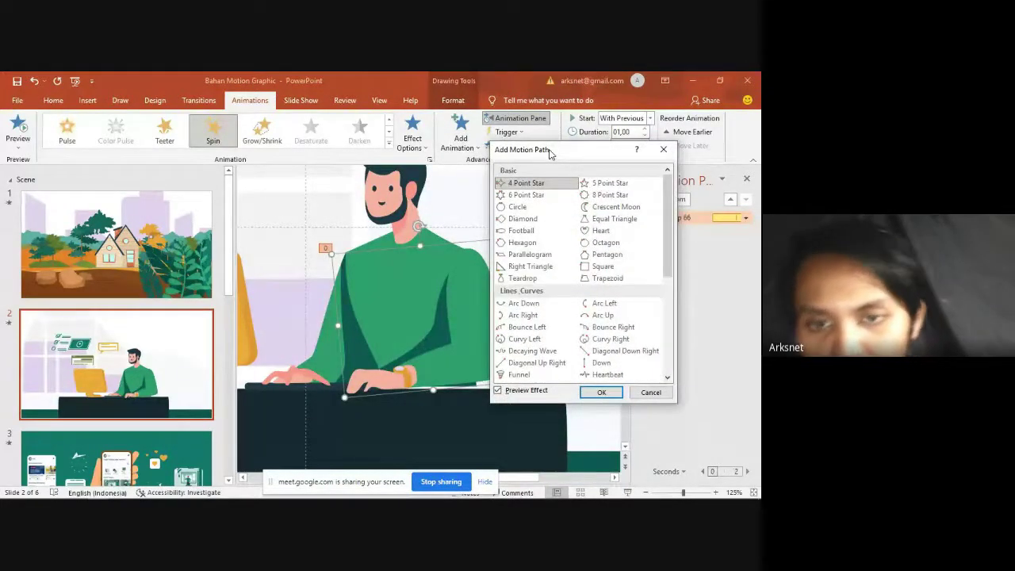
{"action": "scroll", "coordinate": [628, 304], "scroll_direction": "down", "scroll_amount": 2}
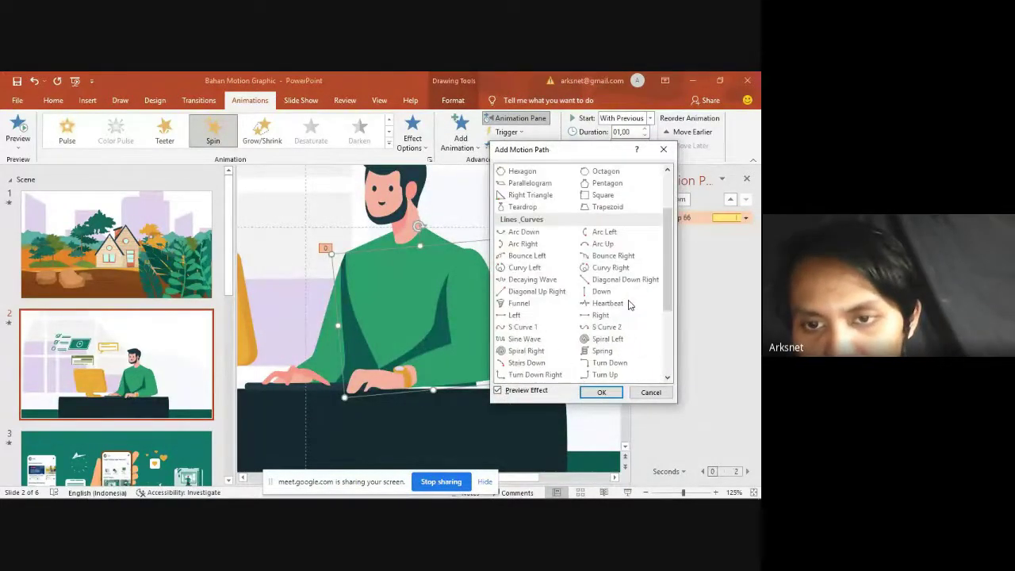
{"action": "left_click", "coordinate": [543, 316]}
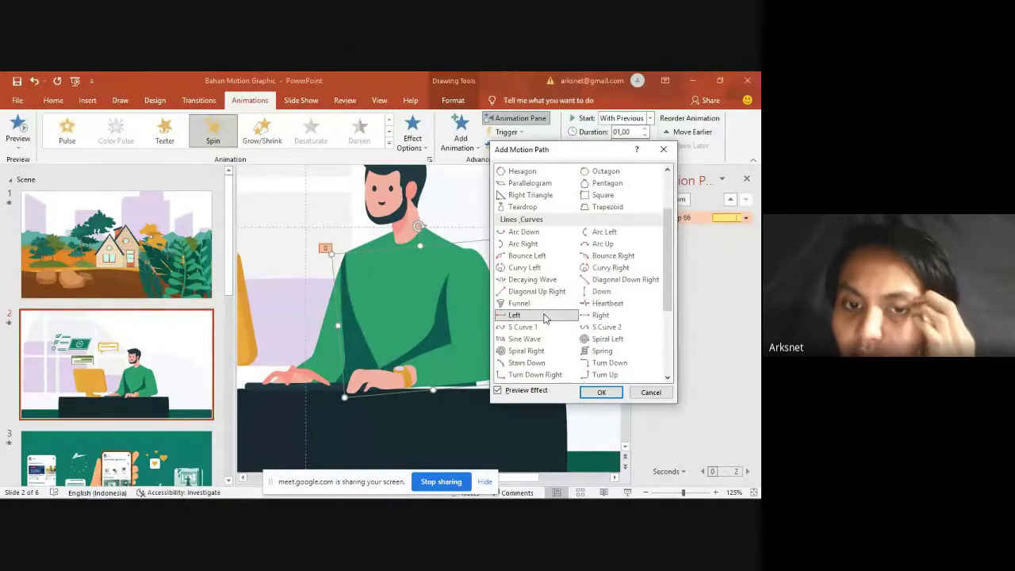
{"action": "left_click", "coordinate": [600, 392]}
{"action": "scroll", "coordinate": [374, 337], "scroll_direction": "down", "scroll_amount": 5}
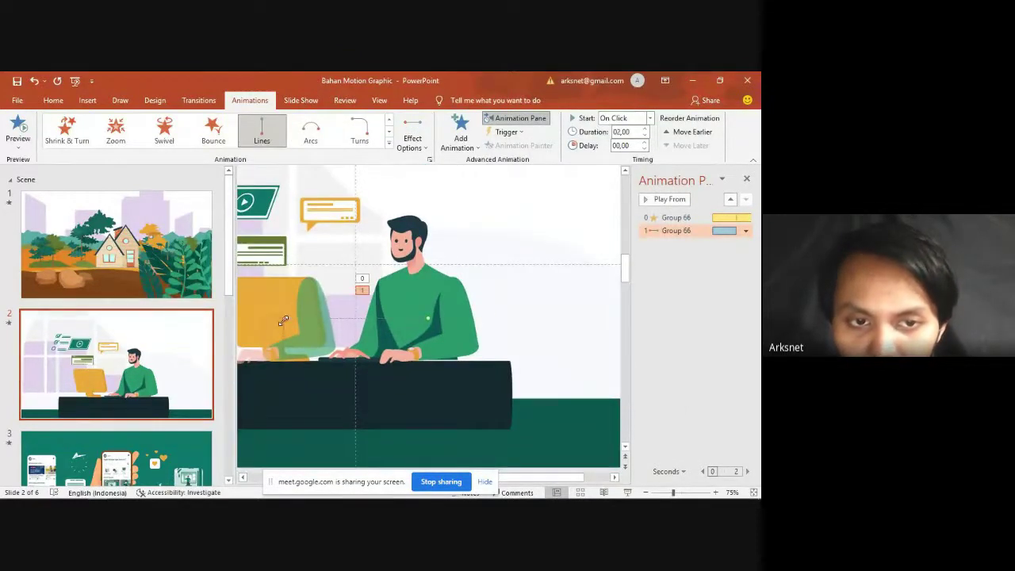
{"action": "scroll", "coordinate": [415, 325], "scroll_direction": "up", "scroll_amount": 7}
{"action": "left_click", "coordinate": [426, 319]}
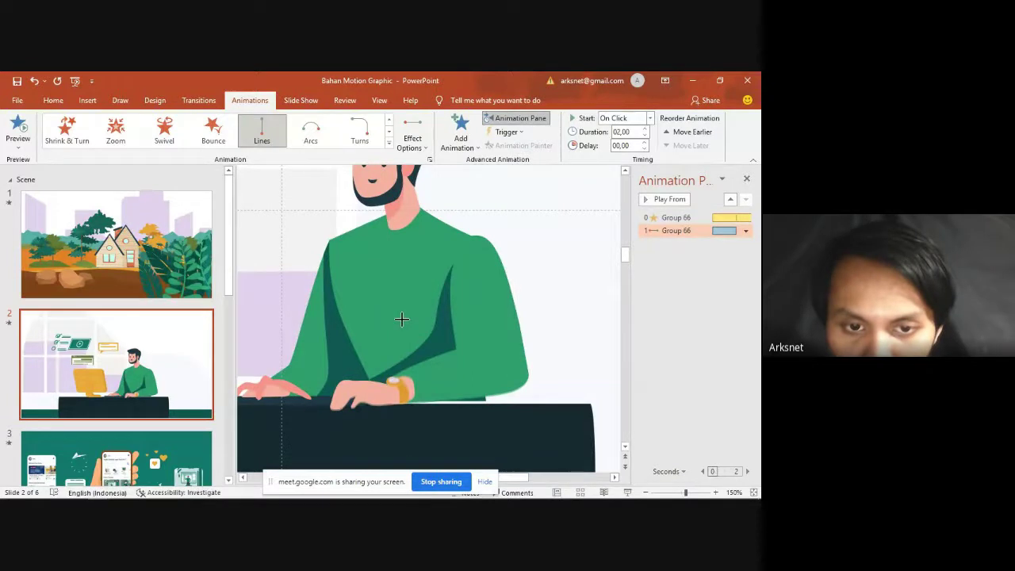
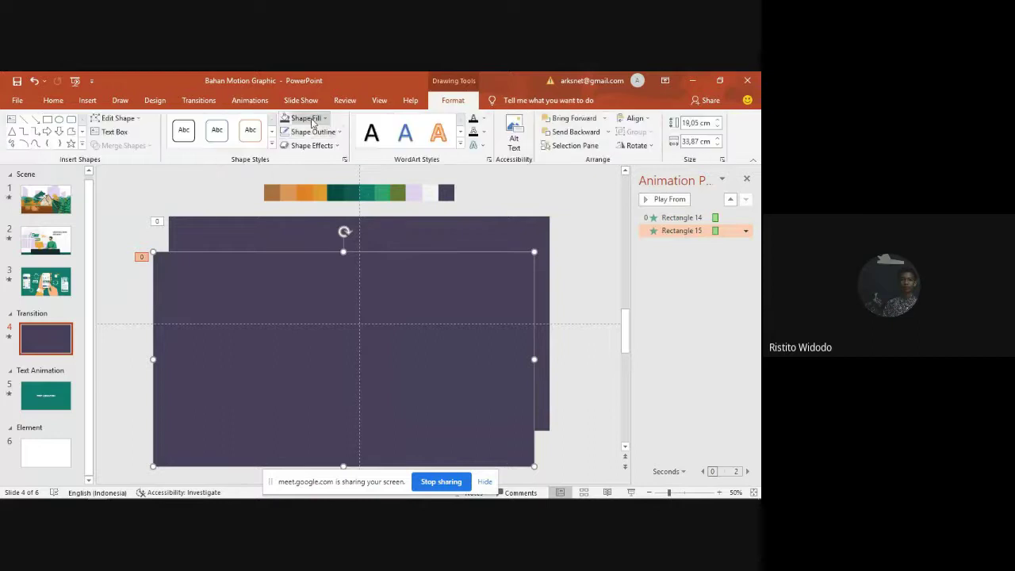
Step: Fill the copied rectangle orange, align it over the purple one, and give it a 00,15 s delay
{"action": "left_click", "coordinate": [306, 117]}
{"action": "left_click", "coordinate": [304, 235]}
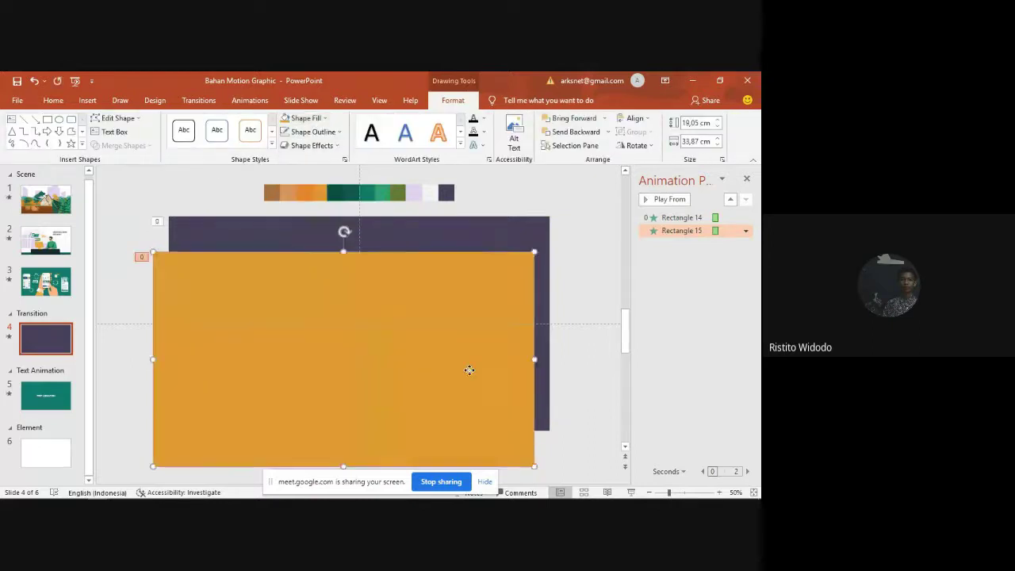
{"action": "left_click_drag", "start_coordinate": [467, 367], "coordinate": [483, 338]}
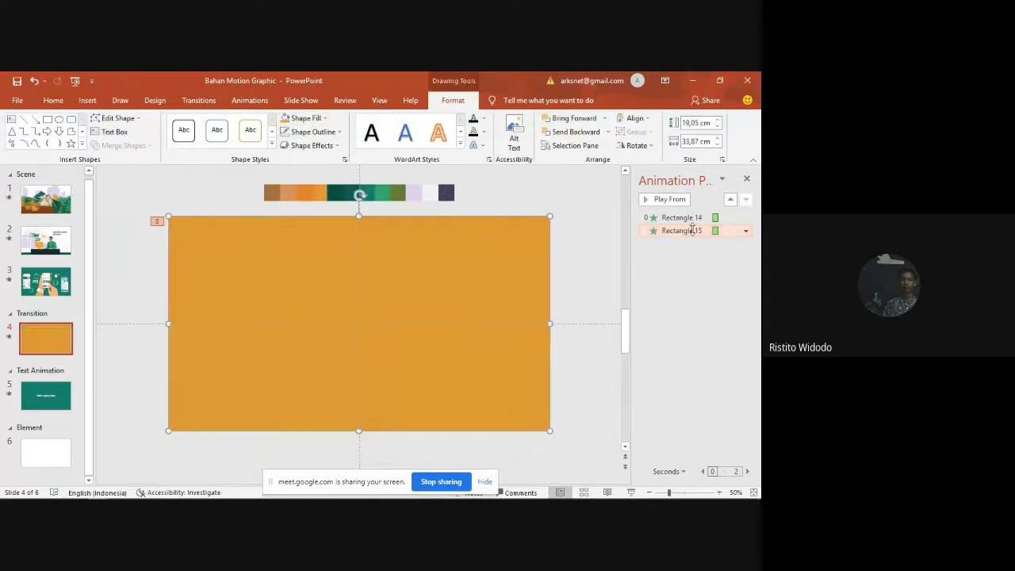
{"action": "left_click", "coordinate": [250, 101]}
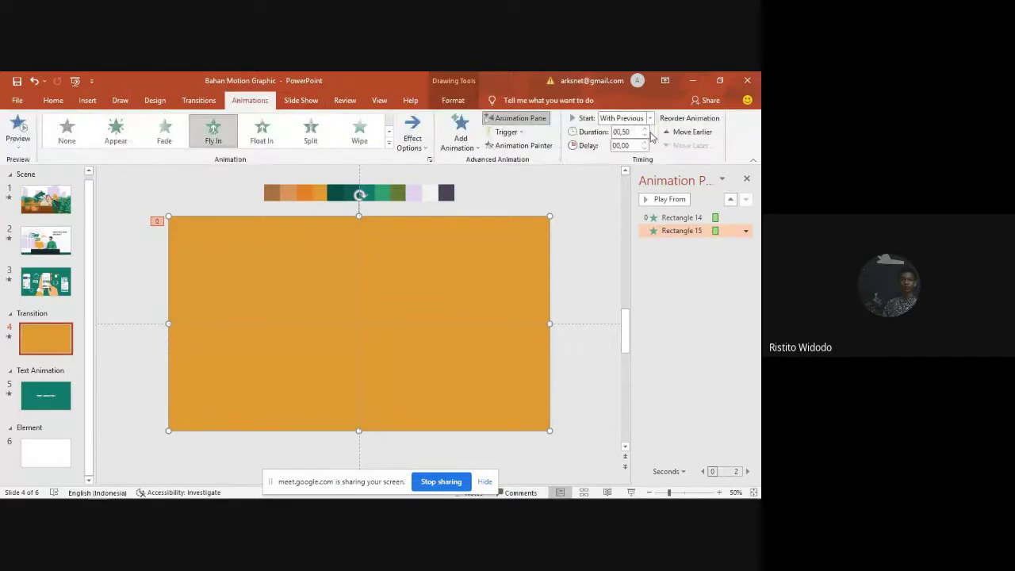
{"action": "left_click", "coordinate": [621, 145]}
{"action": "type", "text": "00,15"}
{"action": "key", "text": "Return"}
Step: Duplicate the orange rectangle, fill the copy teal and stack it exactly over the orange one
{"action": "key", "text": "ctrl+d"}
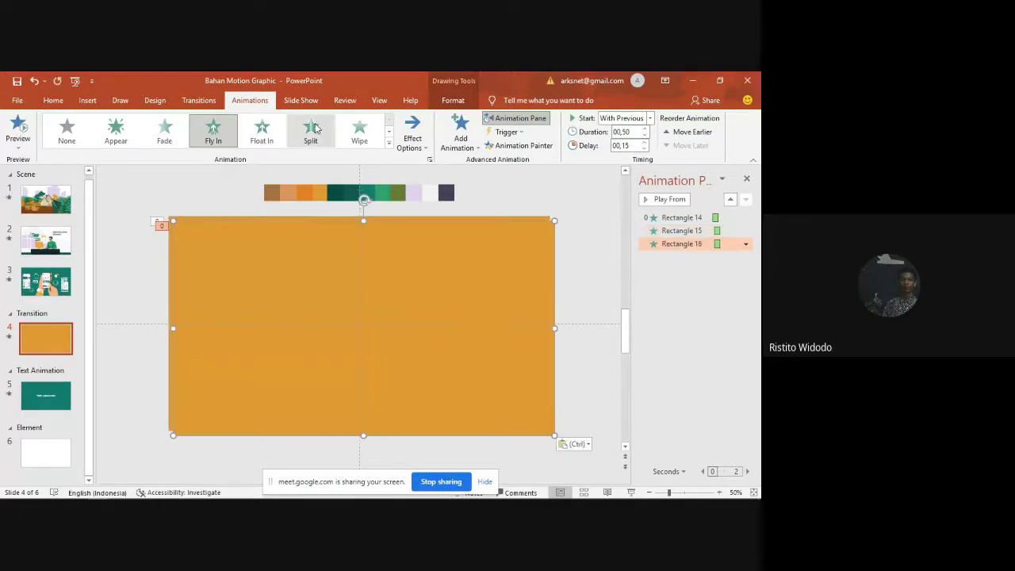
{"action": "left_click", "coordinate": [450, 100]}
{"action": "left_click", "coordinate": [308, 117]}
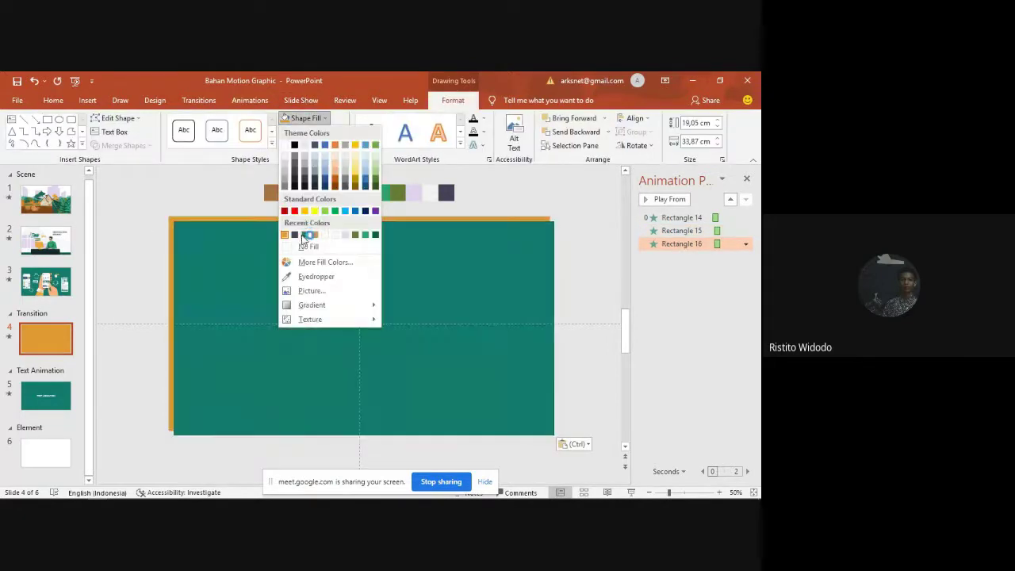
{"action": "left_click", "coordinate": [306, 238]}
{"action": "mouse_move", "coordinate": [380, 271]}
{"action": "left_mouse_down"}
{"action": "mouse_move", "coordinate": [414, 317]}
{"action": "mouse_move", "coordinate": [369, 274]}
{"action": "mouse_move", "coordinate": [375, 267]}
{"action": "left_mouse_up"}
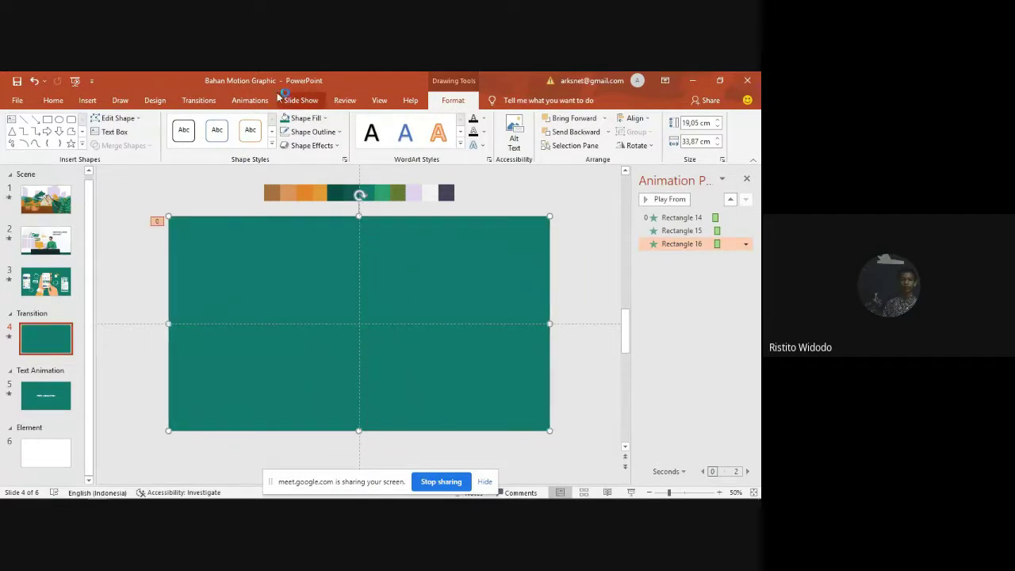
{"action": "left_click", "coordinate": [249, 100]}
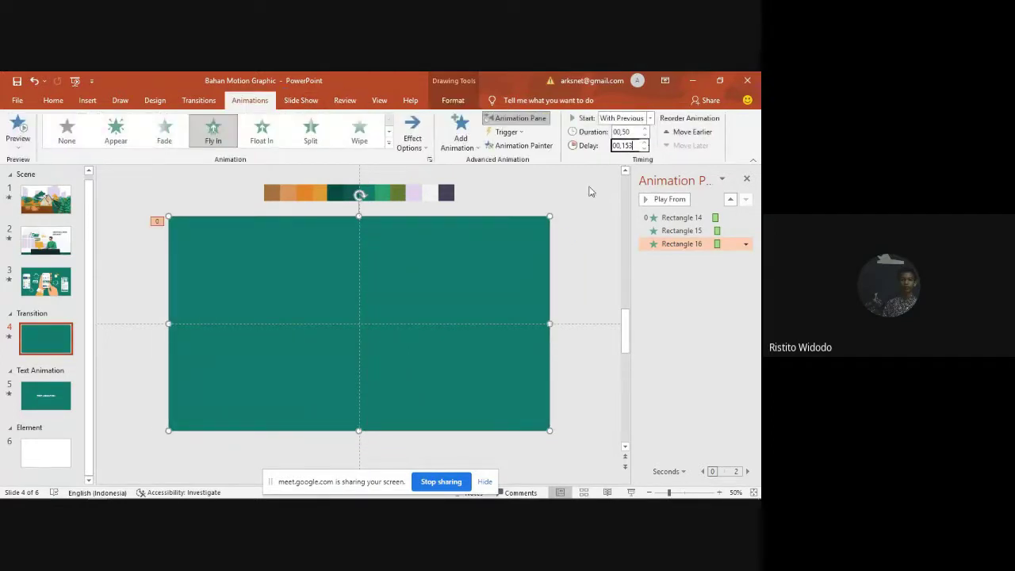
{"action": "left_click", "coordinate": [589, 215]}
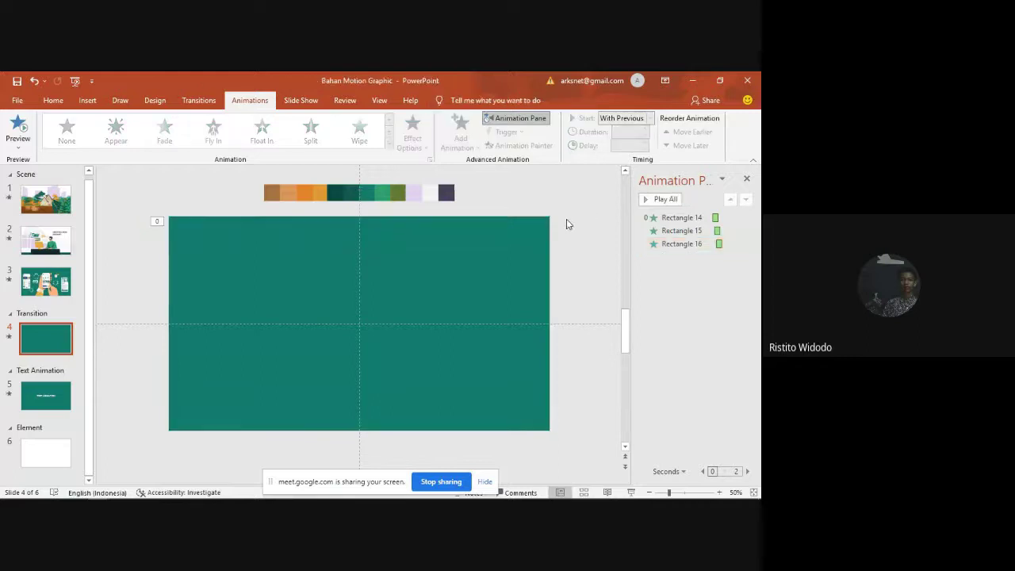
Step: Play slide 4's full animation sequence three times, then bring up the New Slide options
{"action": "left_click", "coordinate": [654, 199]}
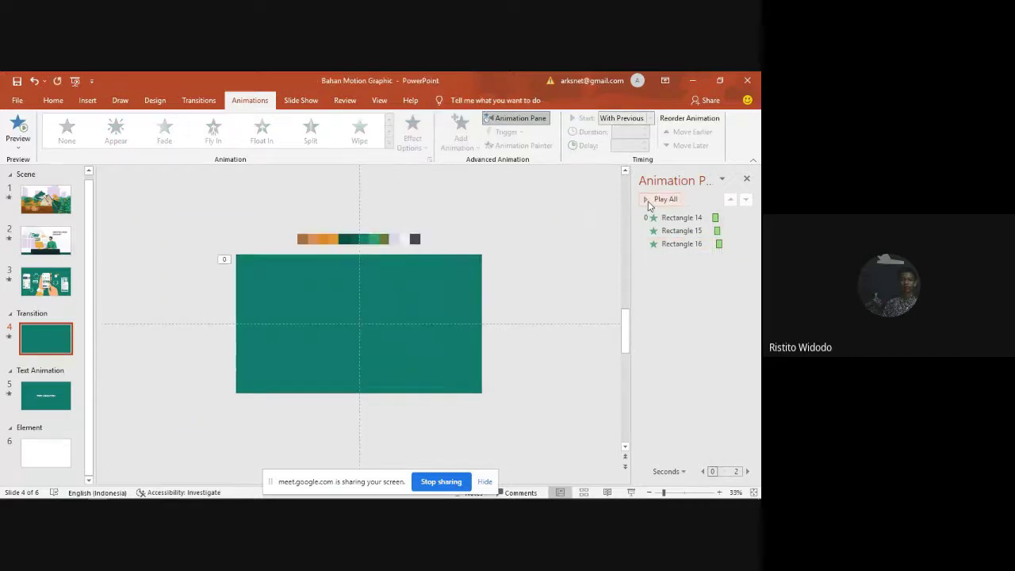
{"action": "left_click", "coordinate": [648, 204]}
{"action": "left_click", "coordinate": [642, 199]}
{"action": "scroll", "coordinate": [402, 291], "scroll_direction": "up", "scroll_amount": 2, "text": "ctrl"}
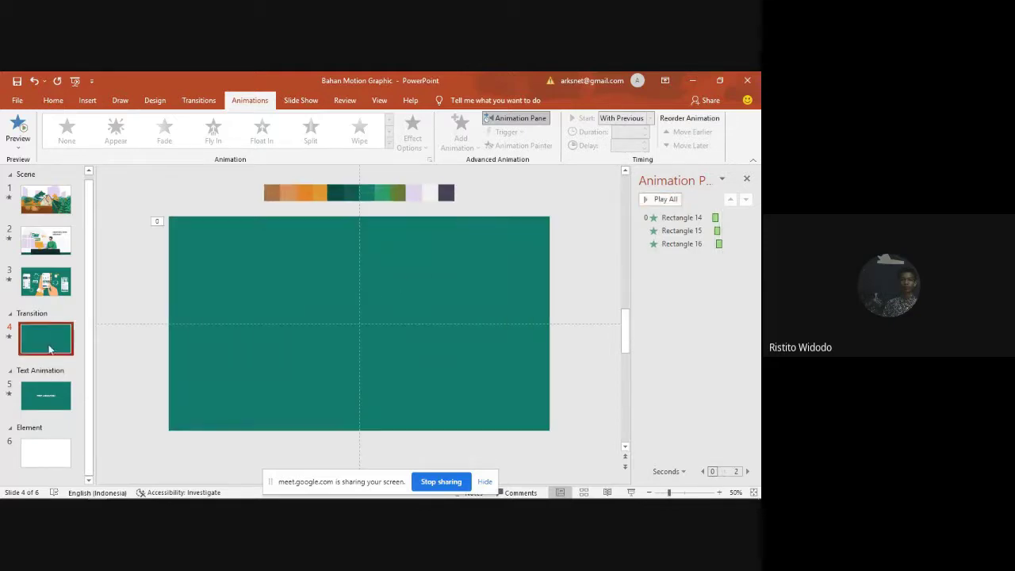
{"action": "left_click", "coordinate": [53, 100]}
Step: Insert slide 5 after slide 4 and delete its placeholders to leave it blank
{"action": "left_click", "coordinate": [74, 126]}
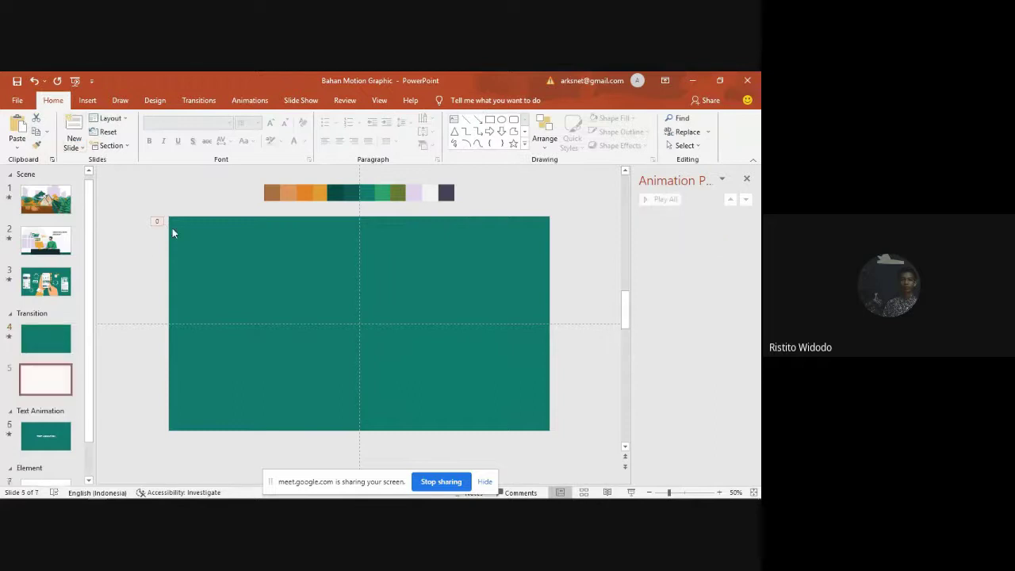
{"action": "key", "text": "ctrl+a"}
{"action": "key", "text": "Delete"}
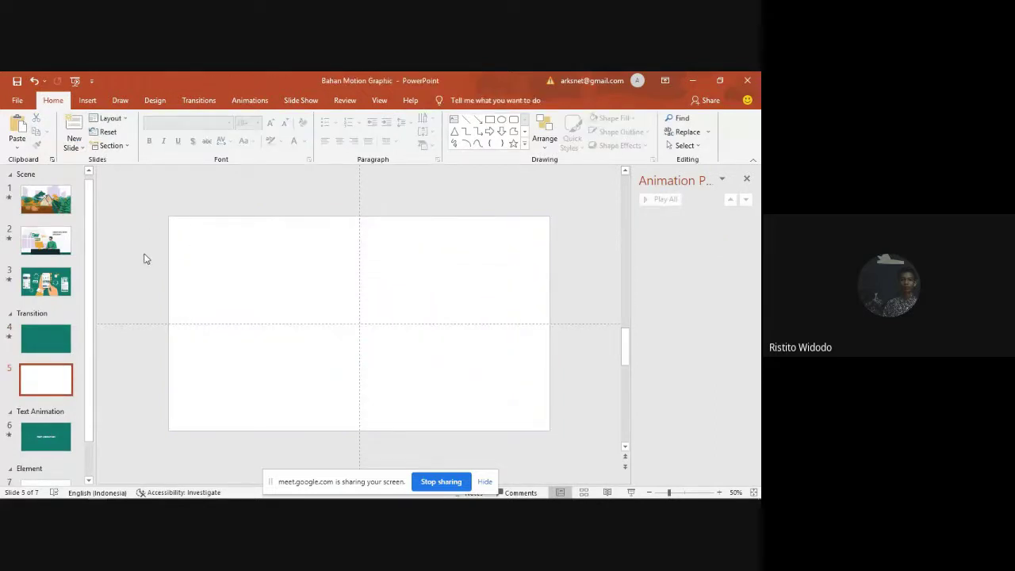
Step: Draw an oval circle at the slide centre and give it a Fly In entrance
{"action": "left_click", "coordinate": [501, 119]}
{"action": "left_click", "coordinate": [525, 146]}
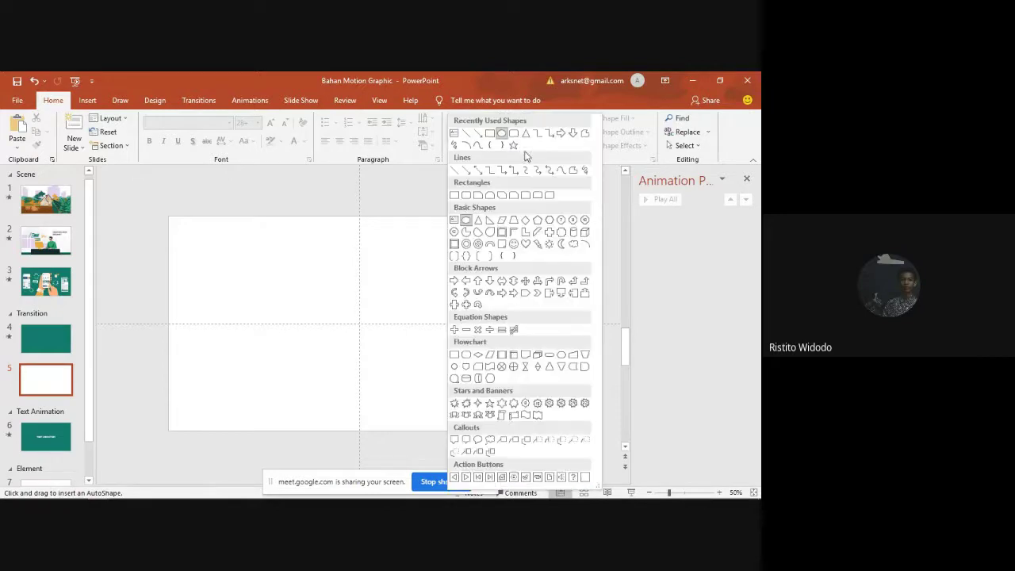
{"action": "left_click", "coordinate": [467, 221]}
{"action": "left_click_drag", "start_coordinate": [323, 296], "coordinate": [381, 340]}
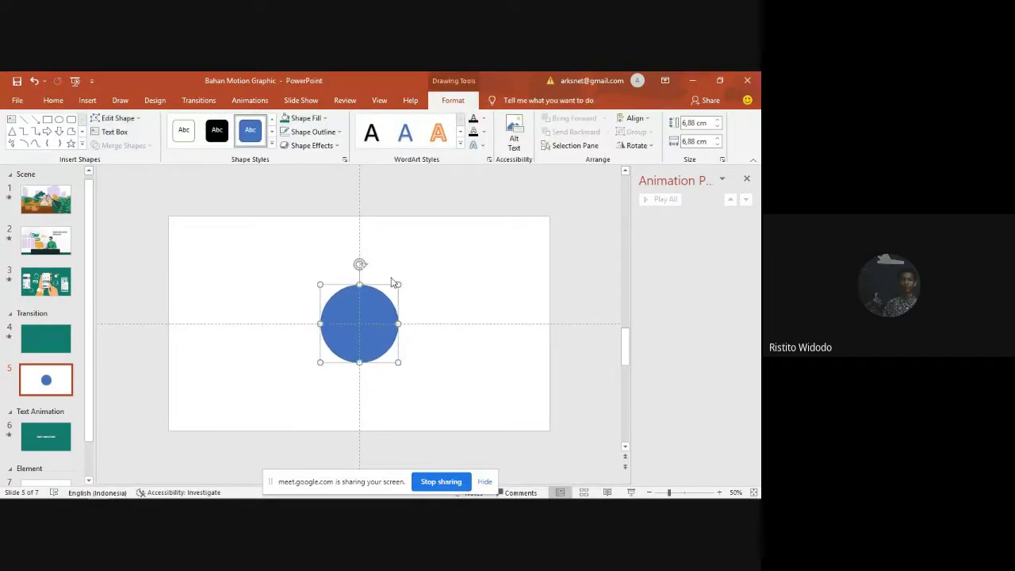
{"action": "left_click", "coordinate": [254, 104]}
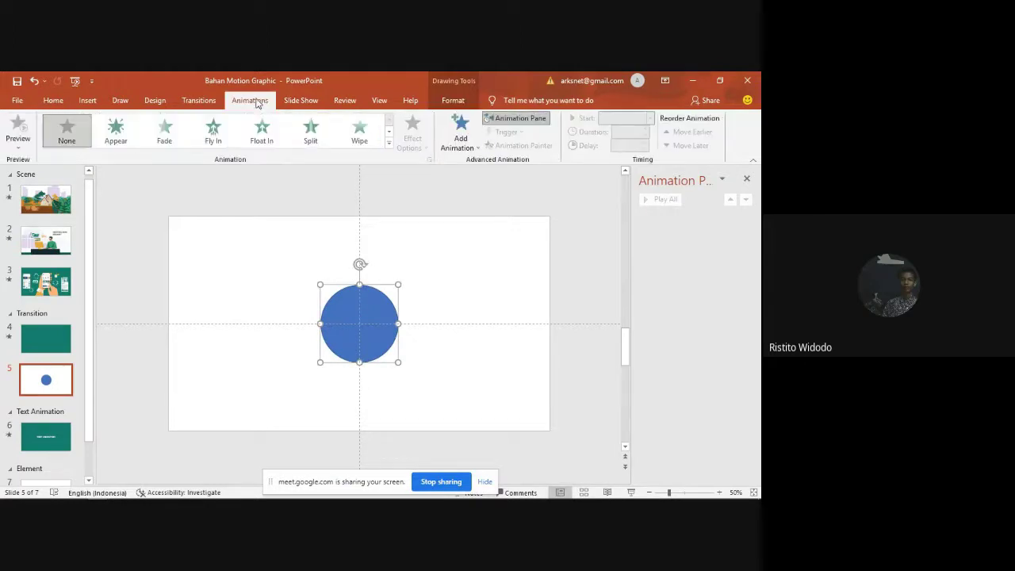
{"action": "left_click", "coordinate": [212, 130]}
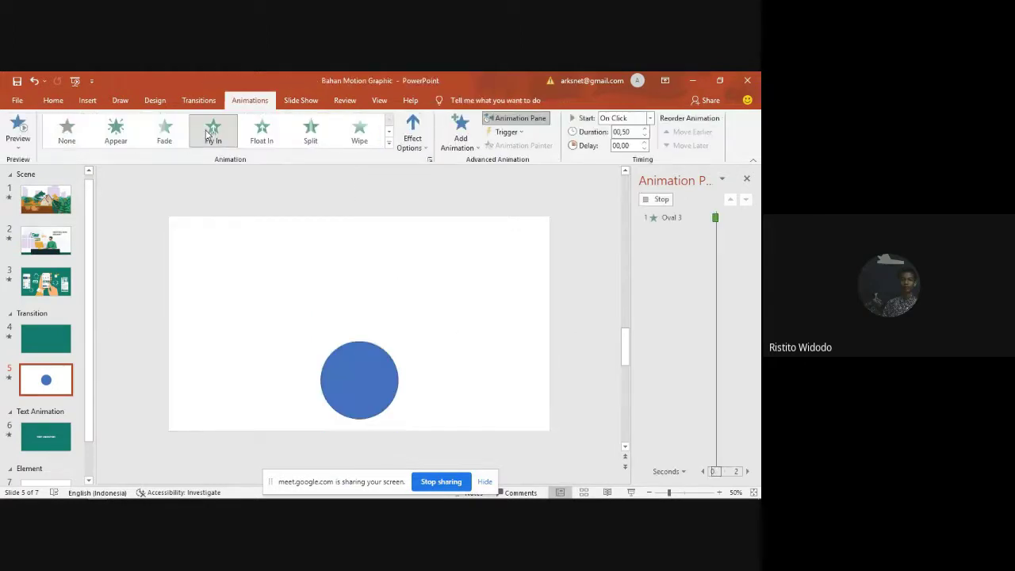
{"action": "left_click", "coordinate": [366, 267]}
{"action": "left_click", "coordinate": [378, 319]}
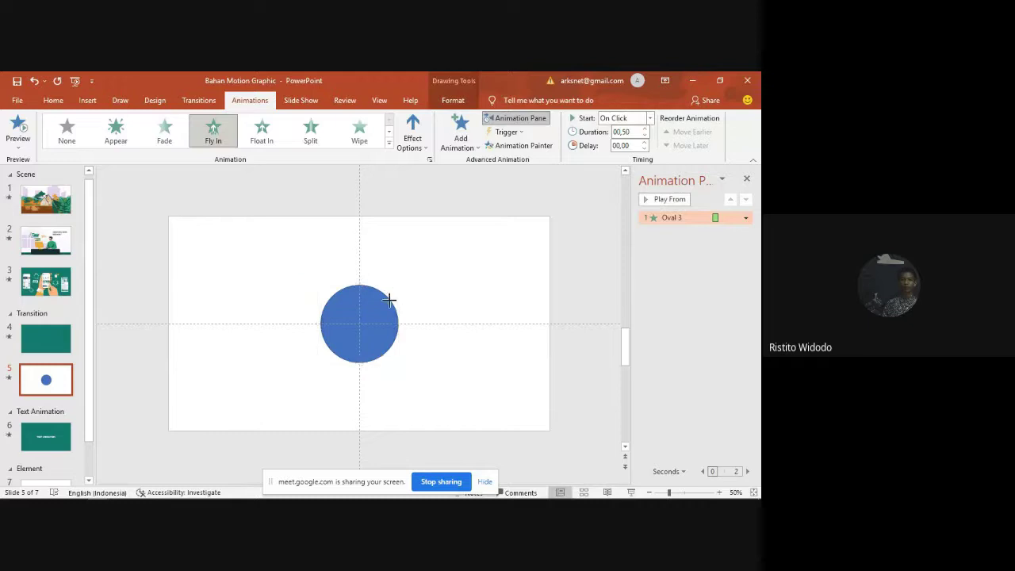
Step: Set the fly-in's smooth end to 0,5 sec and start it With Previous
{"action": "double_click", "coordinate": [674, 218]}
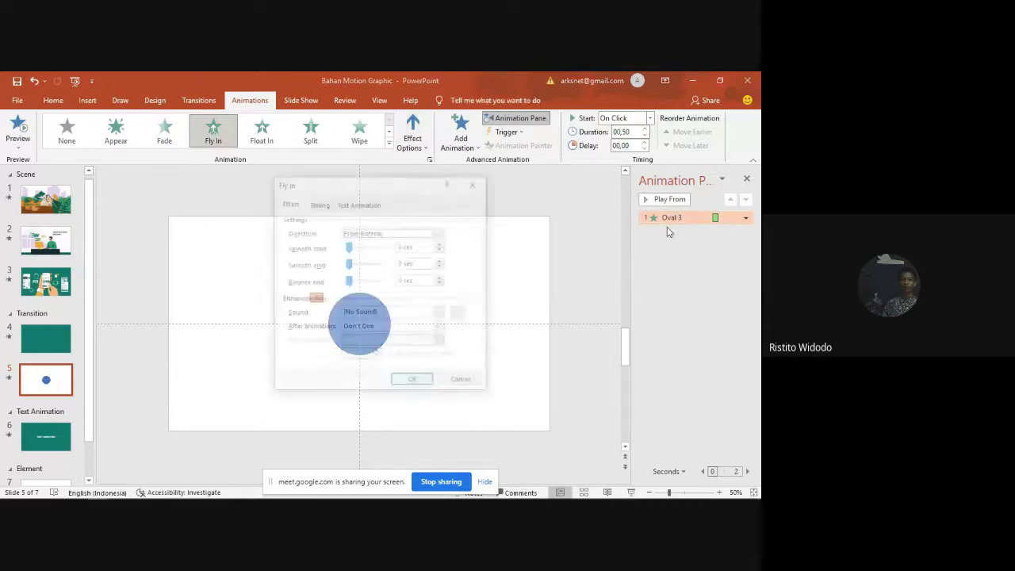
{"action": "left_click_drag", "start_coordinate": [349, 264], "coordinate": [368, 264]}
{"action": "left_click_drag", "start_coordinate": [388, 192], "coordinate": [581, 196]}
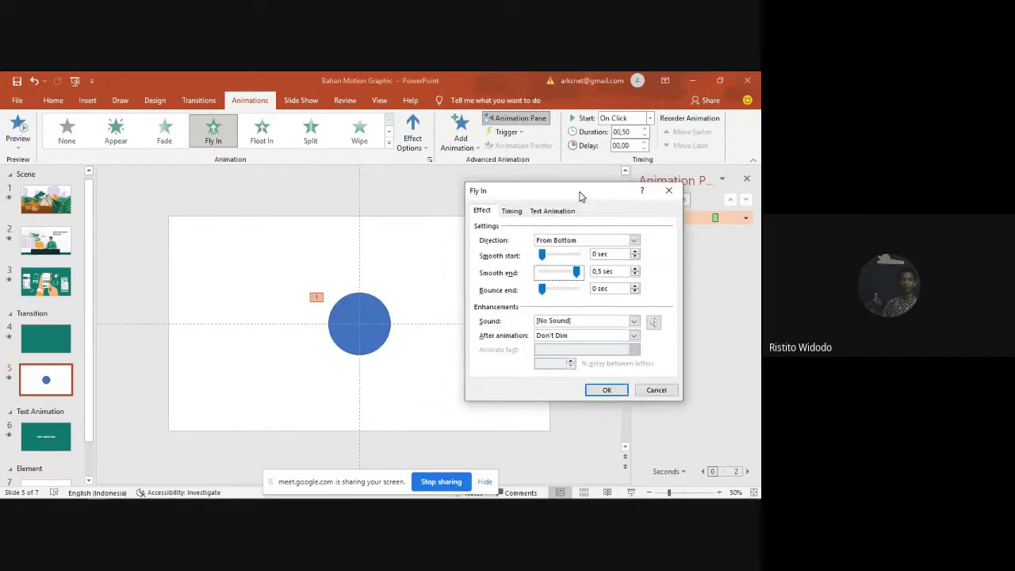
{"action": "left_click", "coordinate": [511, 210]}
{"action": "left_click", "coordinate": [604, 228]}
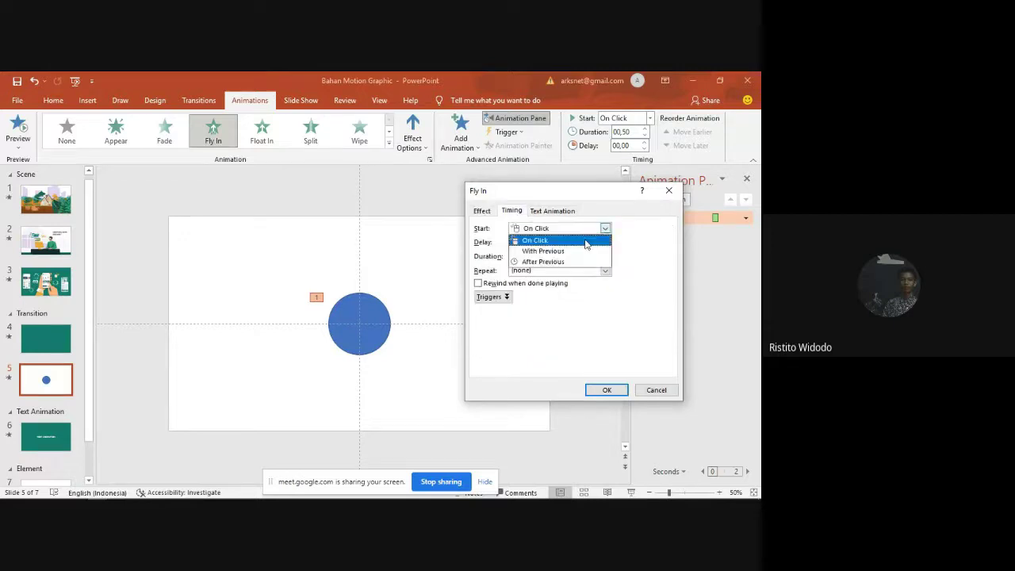
{"action": "left_click", "coordinate": [579, 238]}
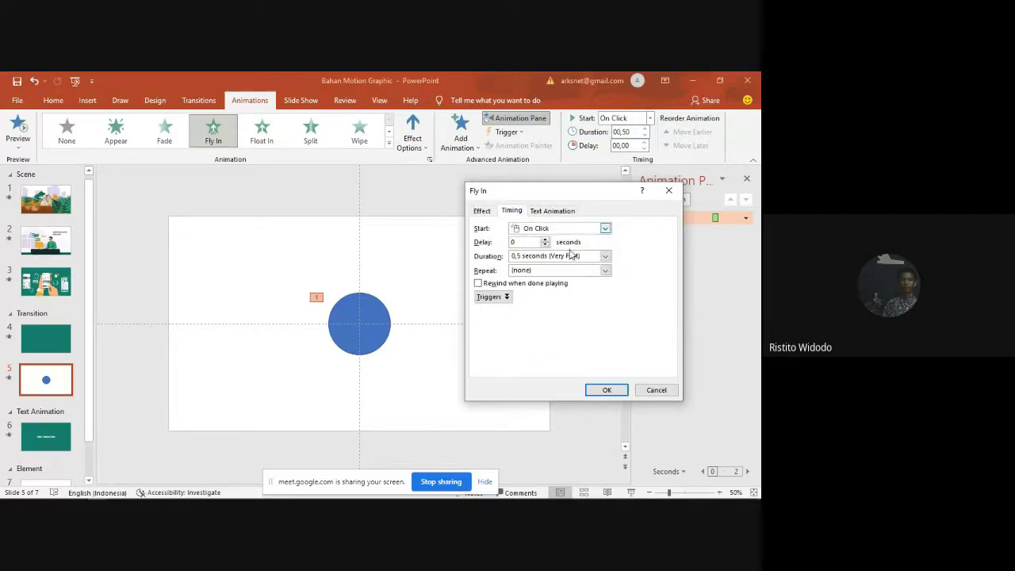
{"action": "left_click", "coordinate": [606, 390]}
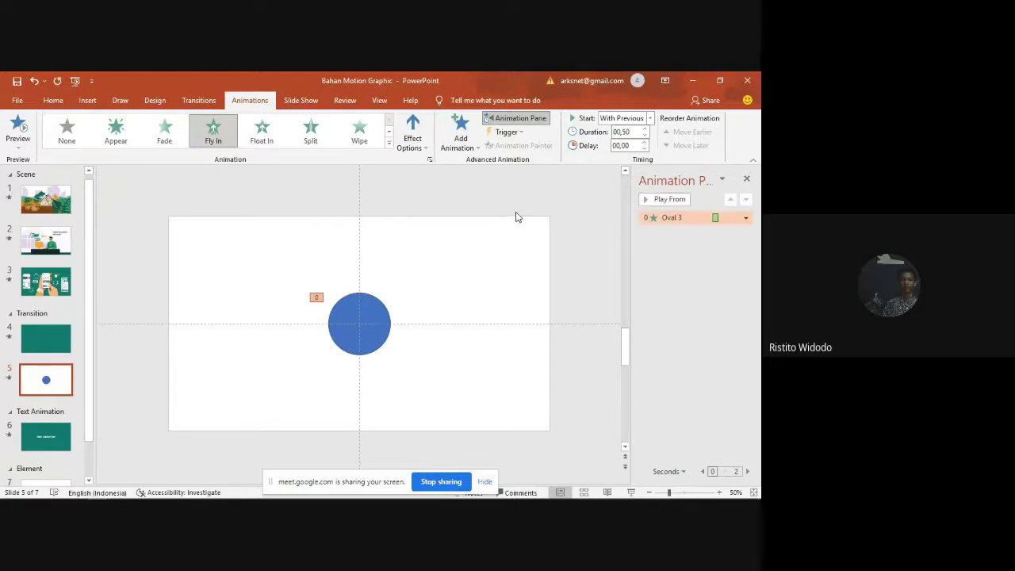
Step: Shrink the circle slightly and add a Grow/Shrink emphasis effect to it
{"action": "left_click", "coordinate": [380, 315]}
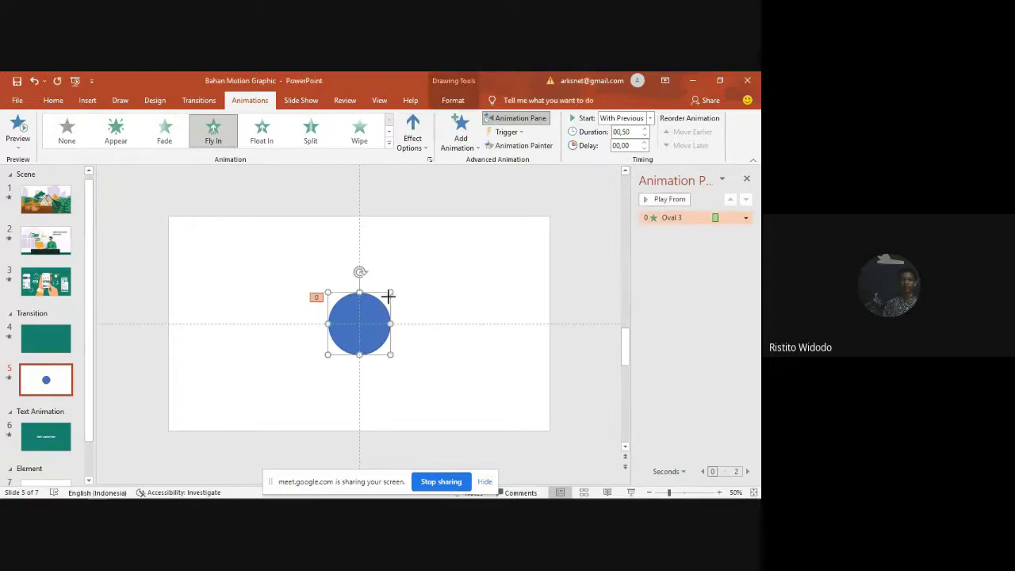
{"action": "mouse_move", "coordinate": [389, 295]}
{"action": "left_mouse_down"}
{"action": "mouse_move", "coordinate": [383, 313]}
{"action": "mouse_move", "coordinate": [389, 291]}
{"action": "left_mouse_up"}
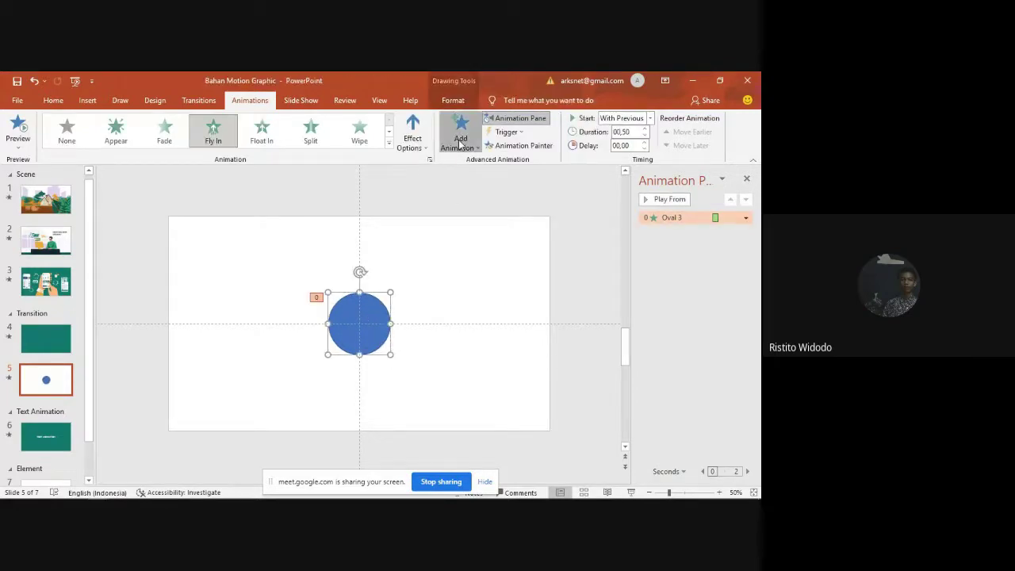
{"action": "left_click", "coordinate": [460, 135]}
{"action": "left_click", "coordinate": [487, 428]}
{"action": "left_click_drag", "start_coordinate": [363, 161], "coordinate": [560, 174]}
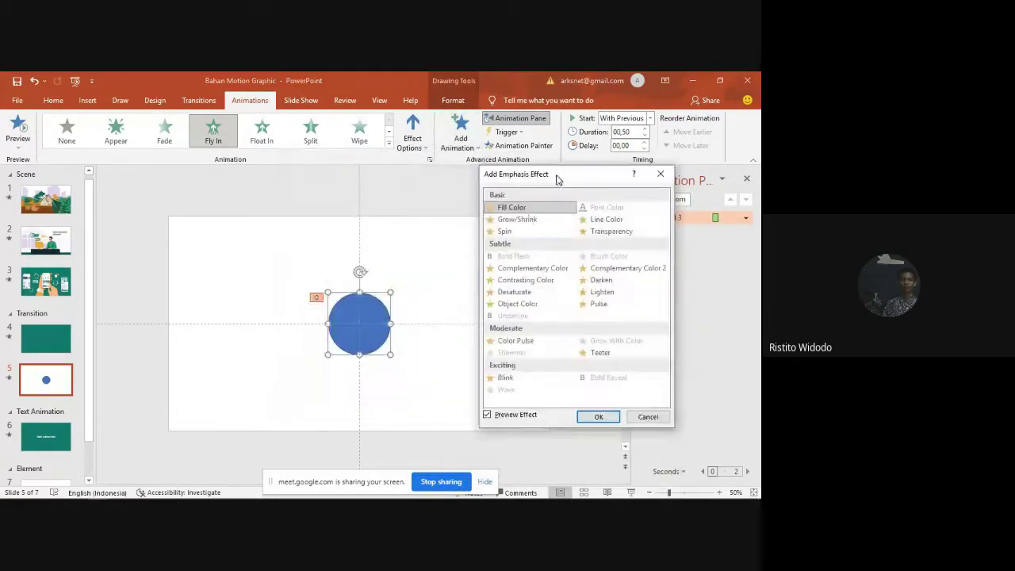
{"action": "left_click", "coordinate": [519, 219]}
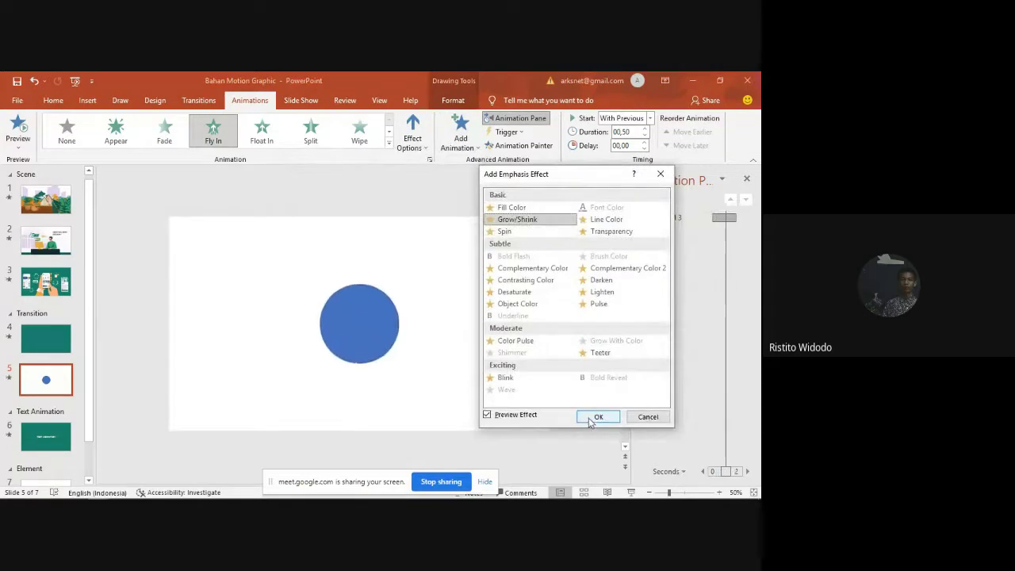
{"action": "left_click", "coordinate": [591, 417]}
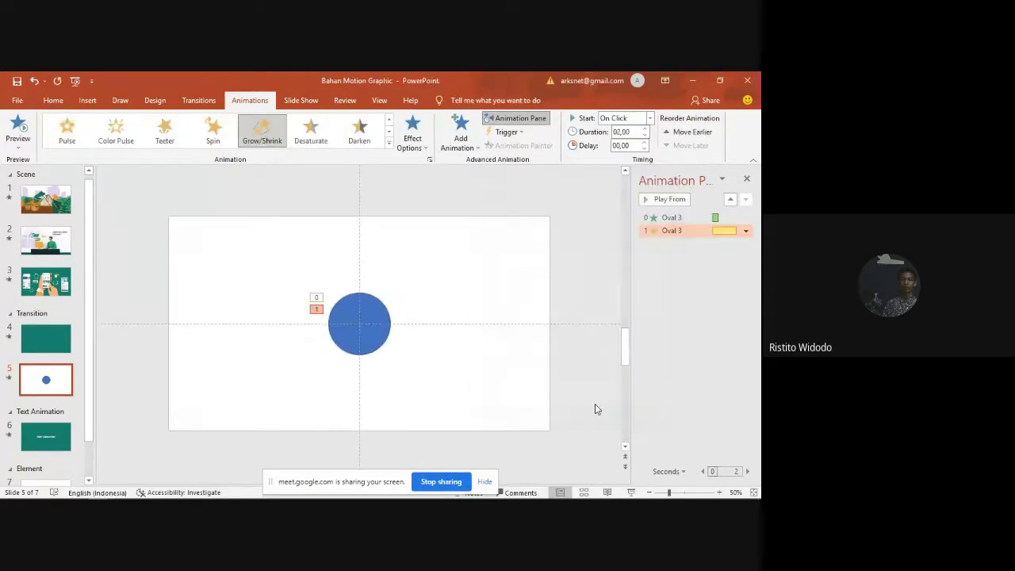
Step: Set Grow/Shrink to a custom 800% size, 2-second smooth end and 0,5-second duration
{"action": "double_click", "coordinate": [677, 231]}
{"action": "left_click", "coordinate": [544, 234]}
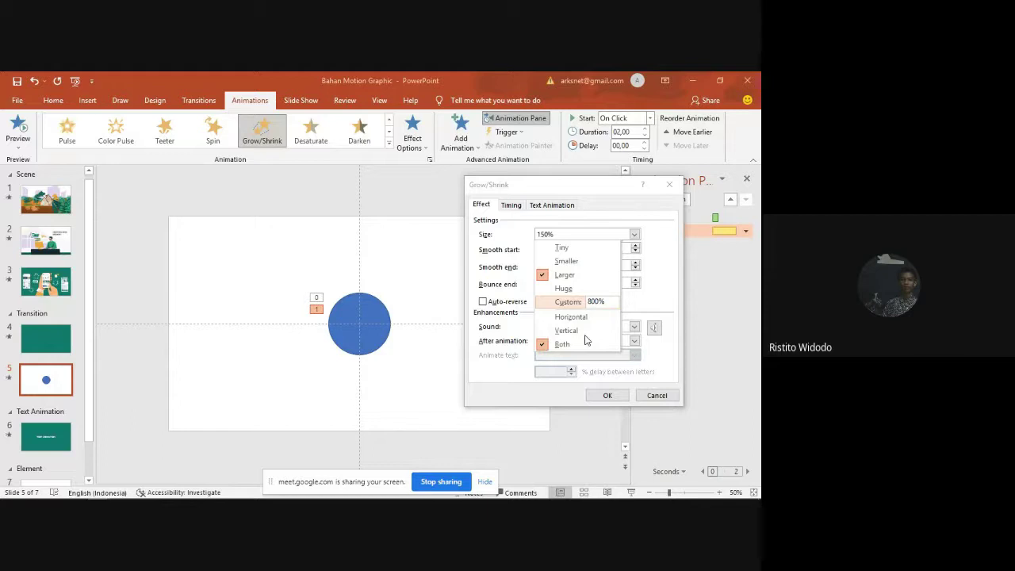
{"action": "key", "text": "Return"}
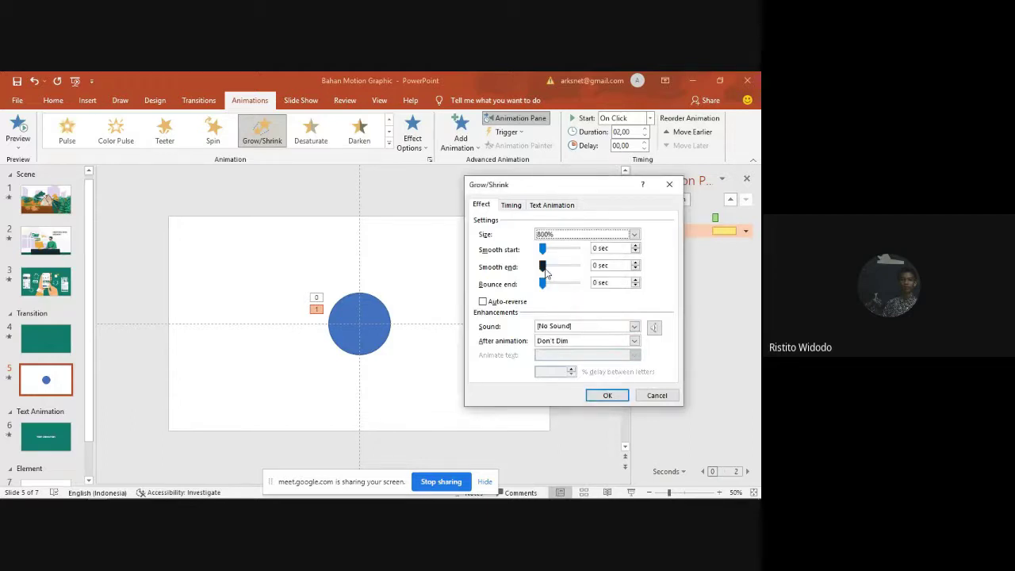
{"action": "left_click_drag", "start_coordinate": [545, 271], "coordinate": [596, 260]}
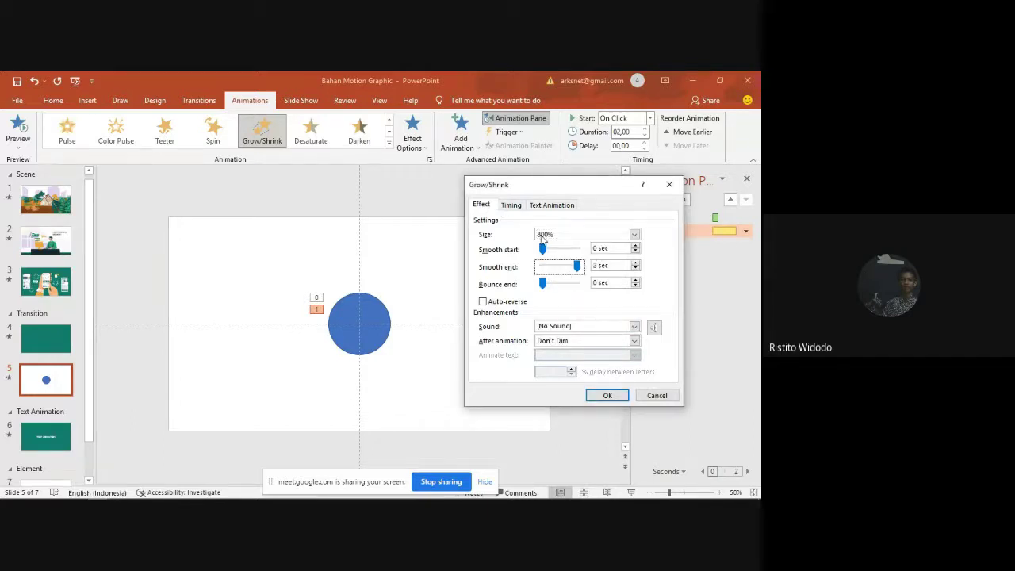
{"action": "left_click", "coordinate": [509, 206]}
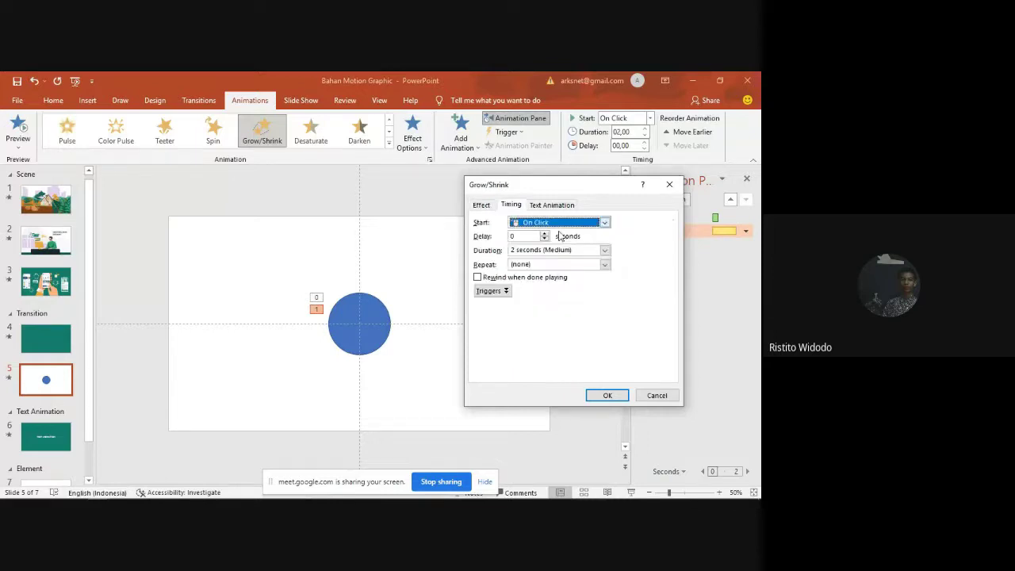
{"action": "left_click", "coordinate": [604, 249]}
{"action": "left_click", "coordinate": [556, 300]}
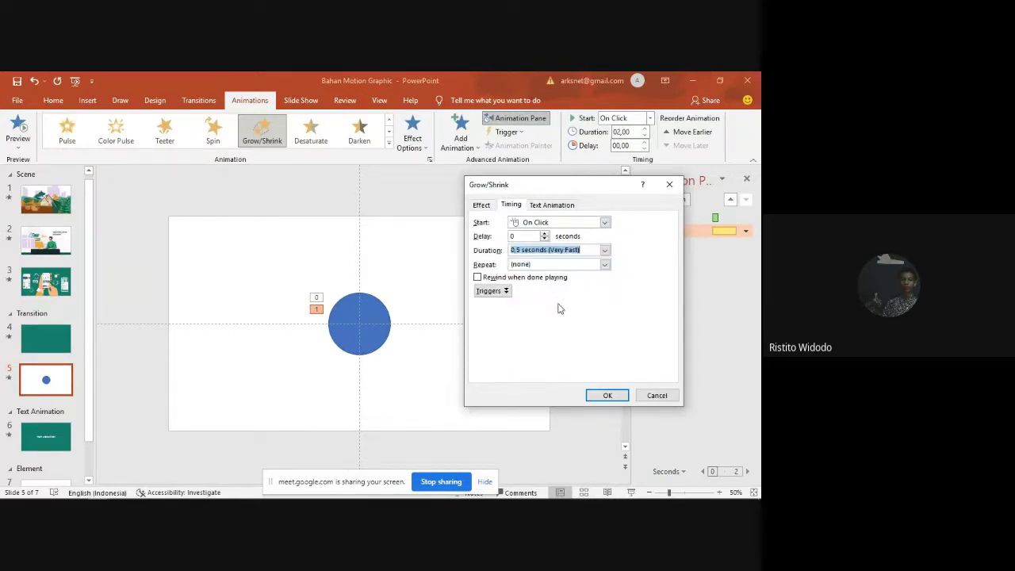
{"action": "left_click", "coordinate": [609, 400]}
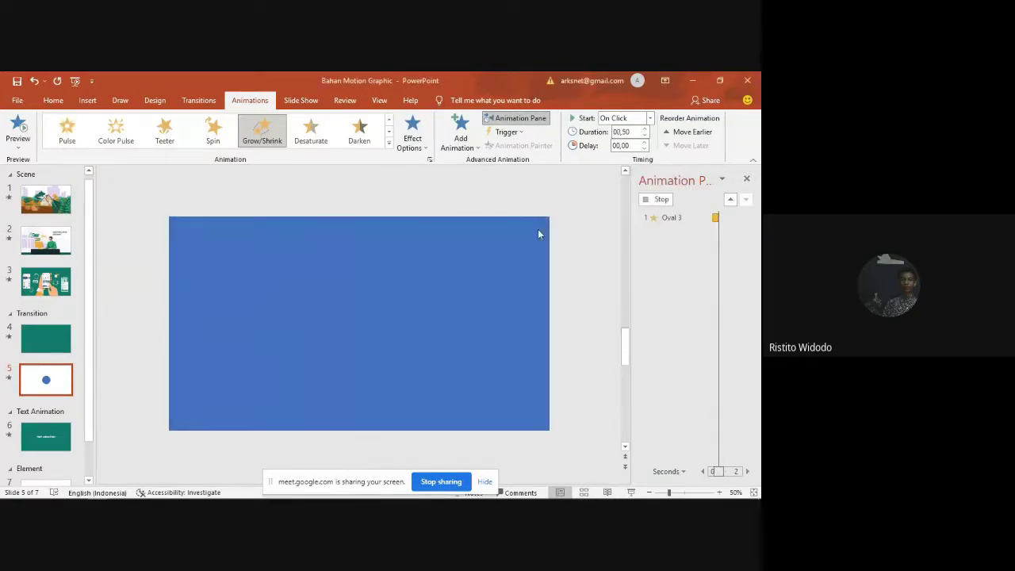
Step: Set the grow animation to Start After Previous and preview the slide's animations
{"action": "left_click", "coordinate": [745, 231]}
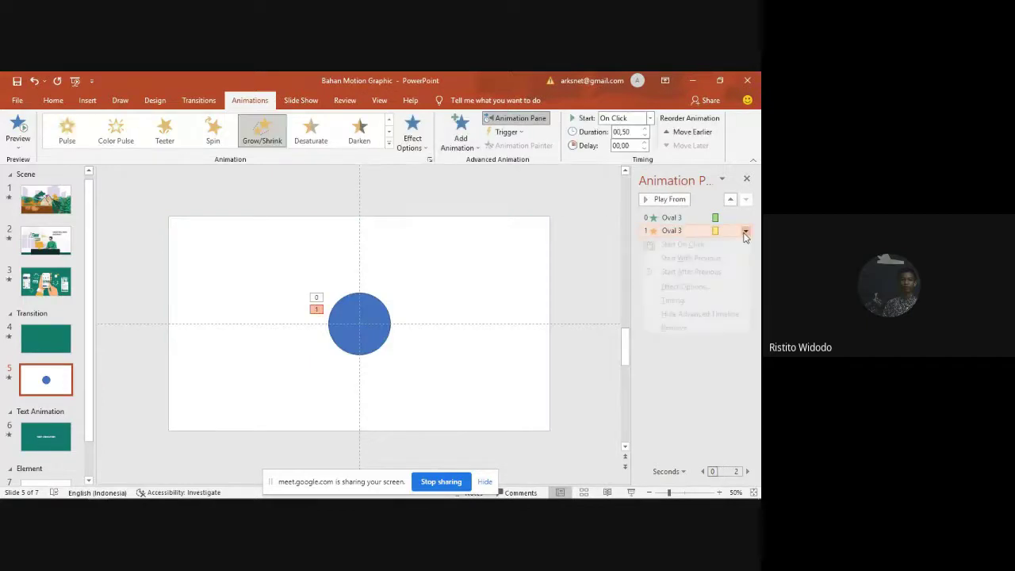
{"action": "left_click", "coordinate": [706, 272]}
{"action": "left_click", "coordinate": [658, 199]}
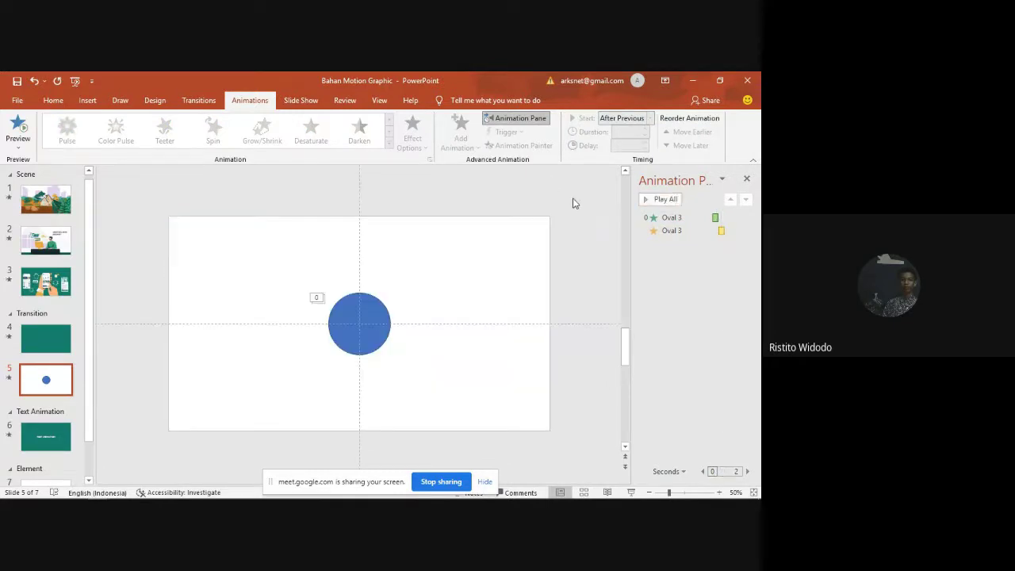
{"action": "left_click", "coordinate": [349, 327]}
{"action": "left_click", "coordinate": [653, 200]}
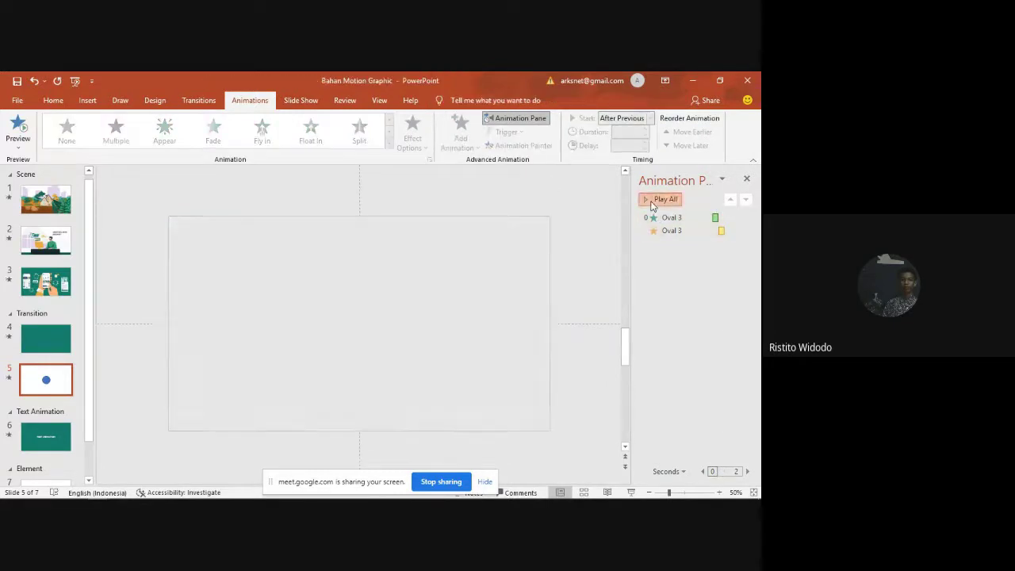
{"action": "left_click", "coordinate": [657, 200]}
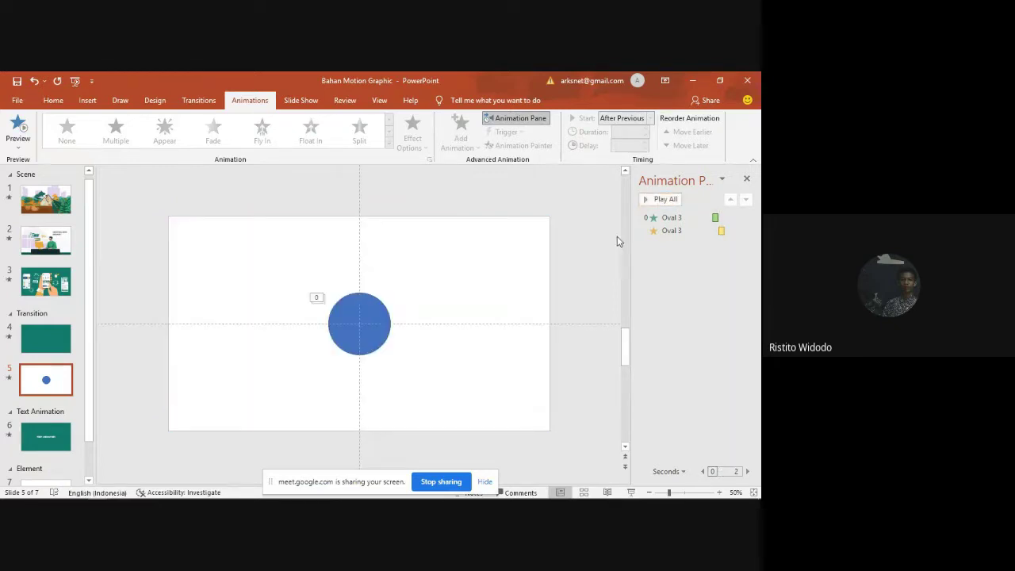
Step: Give the grow a 0,5-second smooth start and preview the whole sequence again
{"action": "double_click", "coordinate": [676, 229]}
{"action": "left_click", "coordinate": [669, 190]}
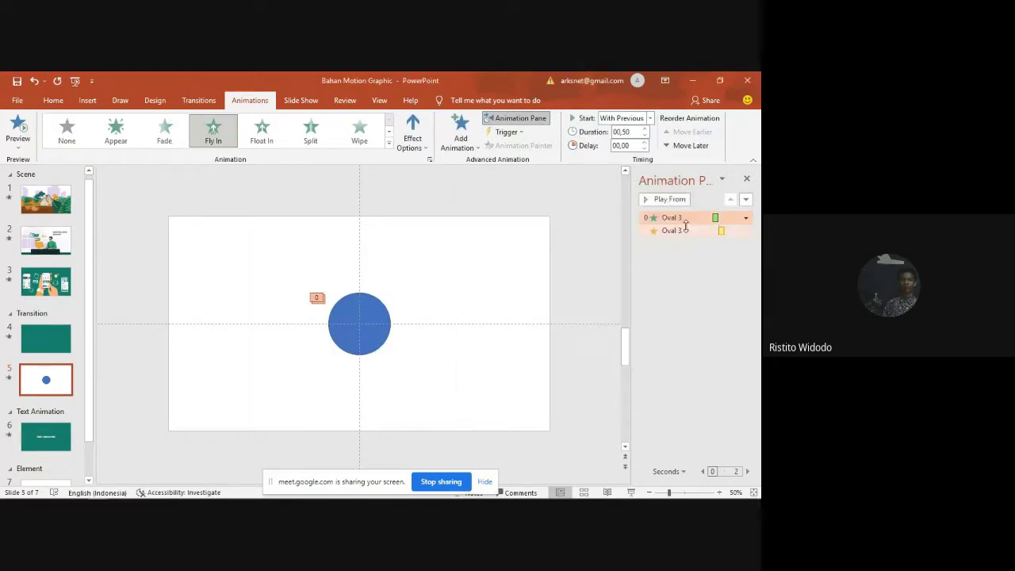
{"action": "left_click_drag", "start_coordinate": [543, 249], "coordinate": [579, 250]}
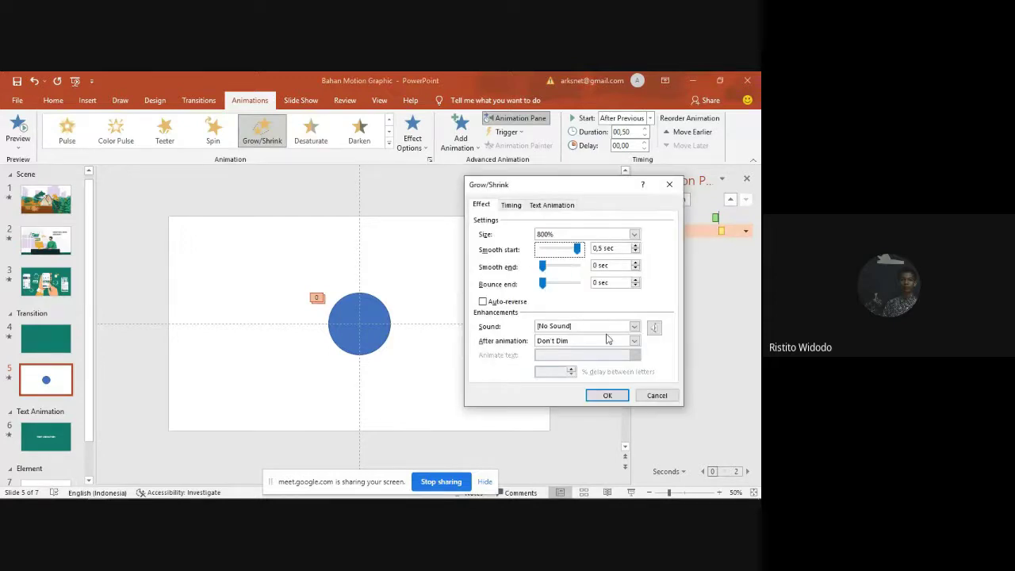
{"action": "left_click", "coordinate": [607, 395]}
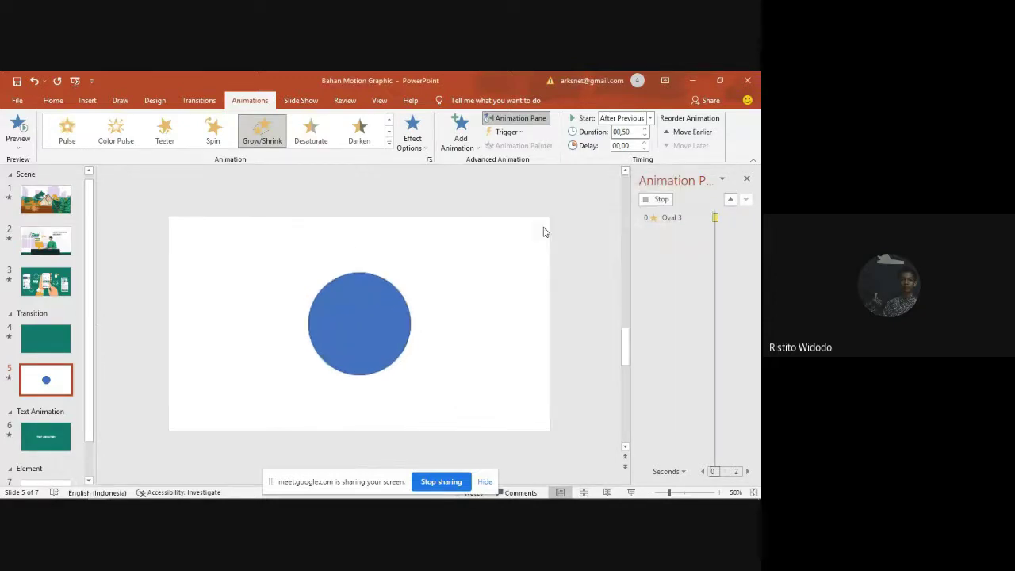
{"action": "left_click", "coordinate": [660, 199]}
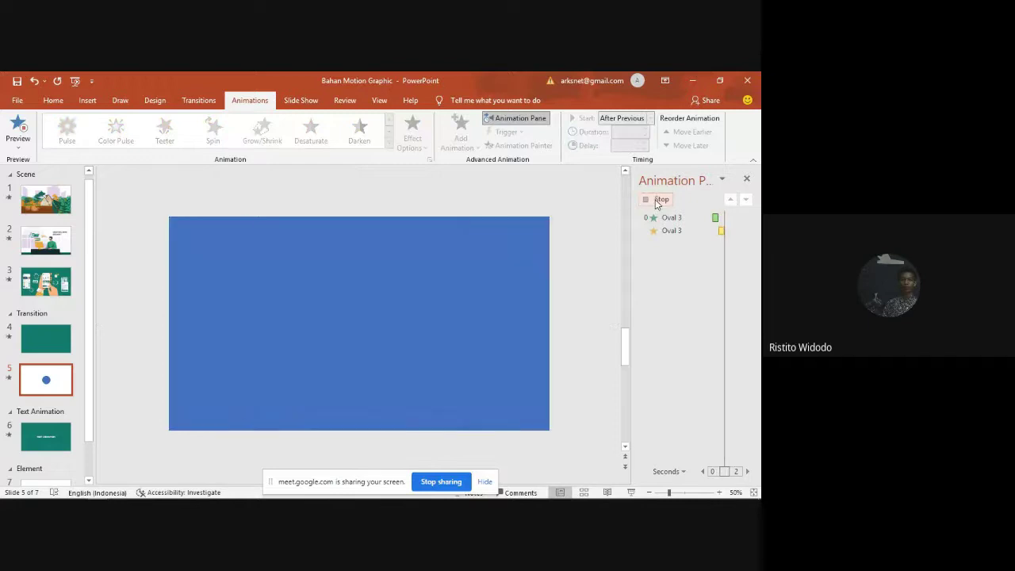
{"action": "left_click", "coordinate": [346, 324]}
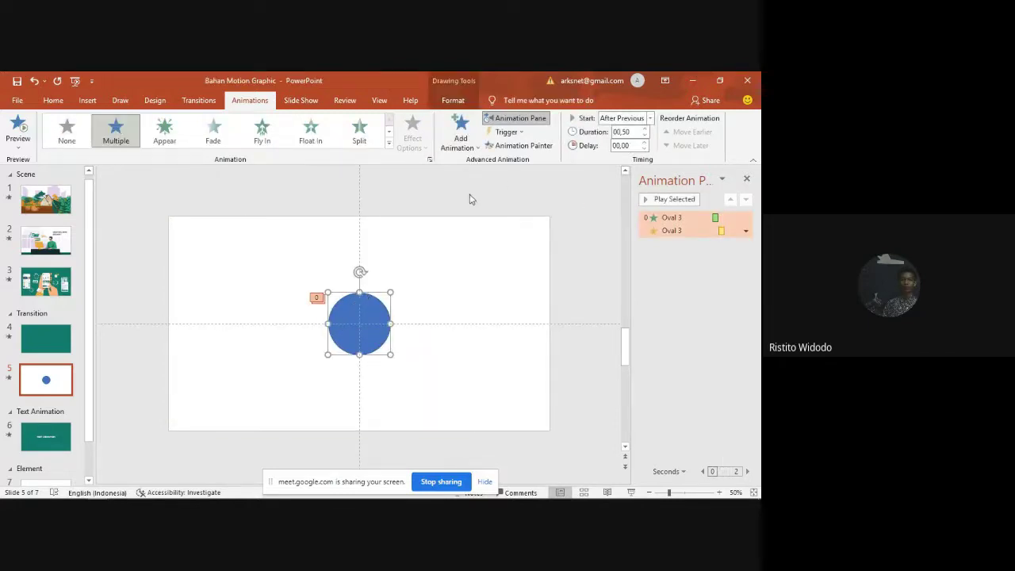
Step: Fill the circle with the dark purple colour
{"action": "left_click", "coordinate": [453, 100]}
{"action": "left_click", "coordinate": [304, 117]}
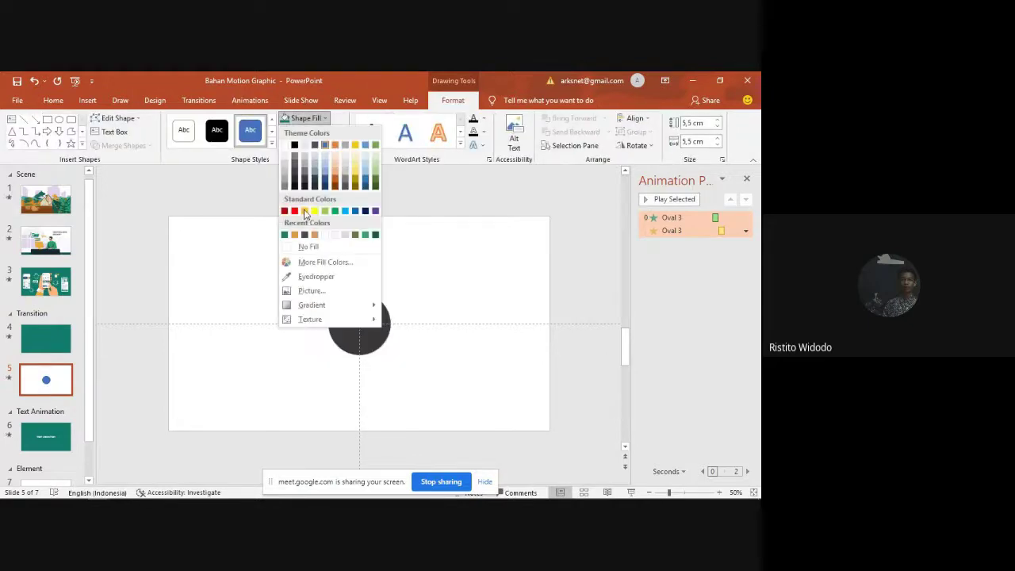
{"action": "left_click", "coordinate": [304, 236]}
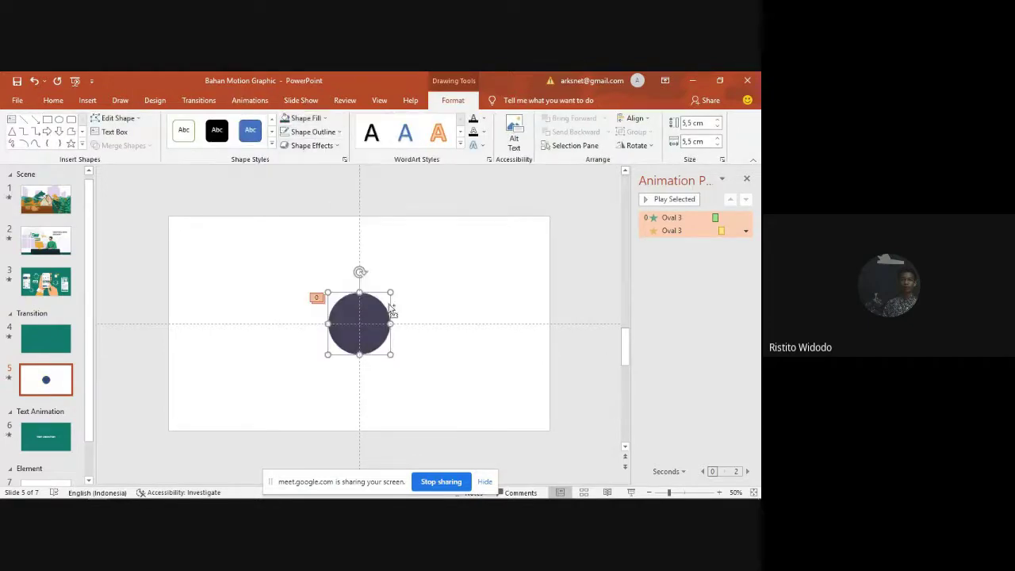
Step: Duplicate the circle, colour the copy orange, and move its fly-in ahead of the first grow
{"action": "left_click_drag", "start_coordinate": [369, 335], "coordinate": [354, 318]}
{"action": "left_click", "coordinate": [304, 117]}
{"action": "left_click", "coordinate": [305, 234]}
{"action": "left_click", "coordinate": [475, 253]}
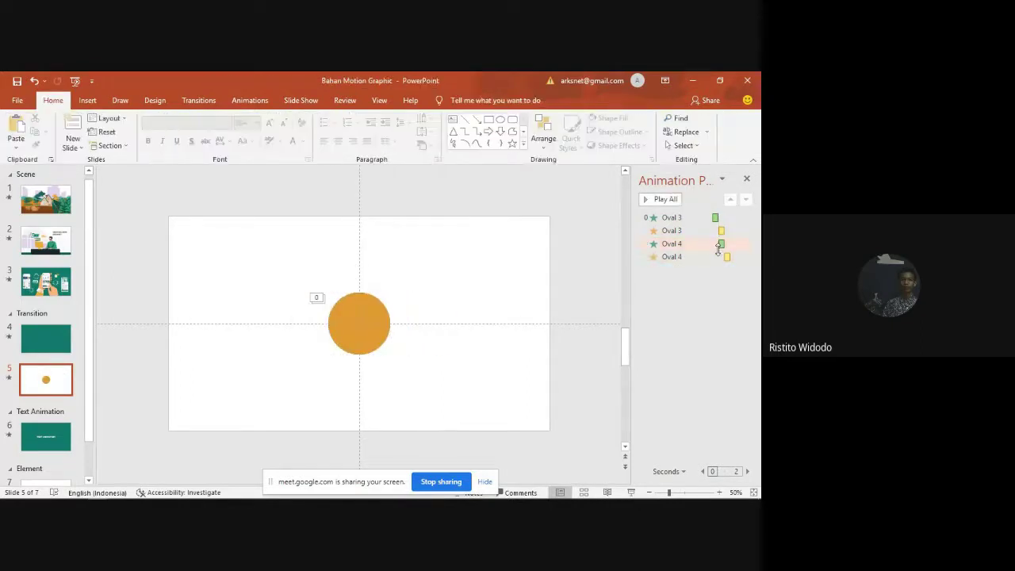
{"action": "left_click", "coordinate": [692, 244]}
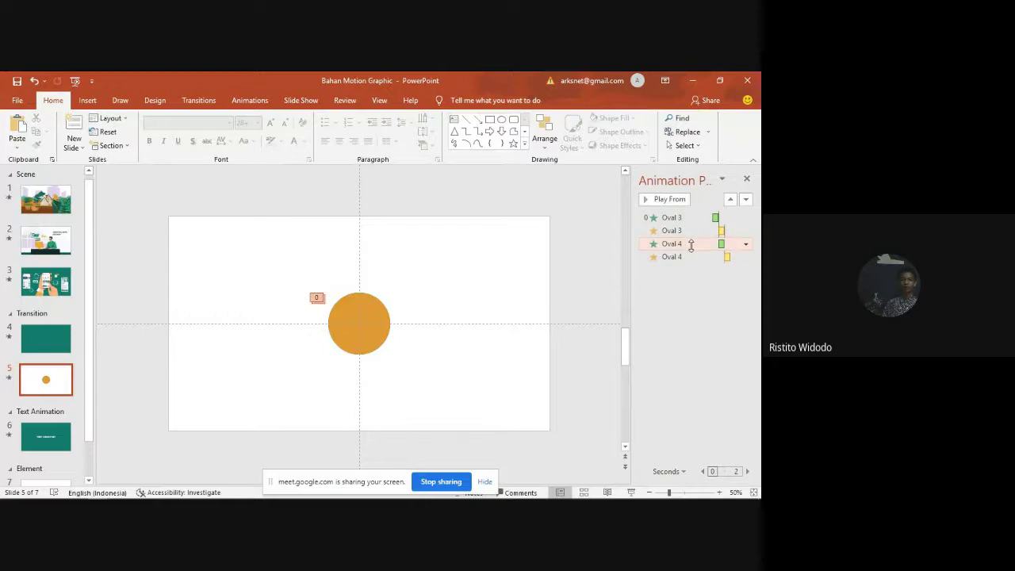
{"action": "left_click_drag", "start_coordinate": [688, 231], "coordinate": [688, 230]}
{"action": "key", "text": "alt+Tab"}
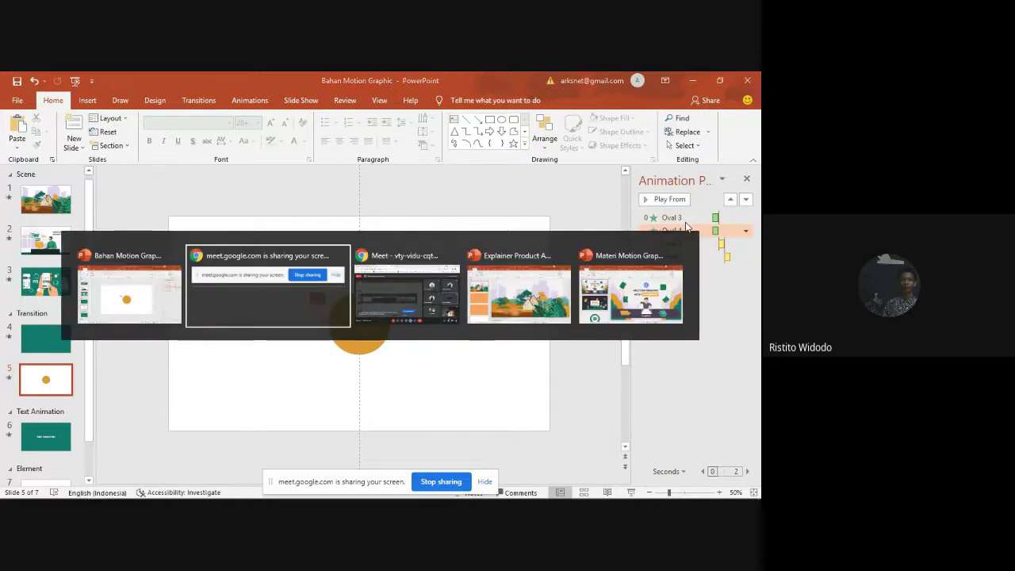
Step: Unmute the Google Meet microphone, then move the orange circle right of the dark purple one
{"action": "key", "text": "alt+Tab"}
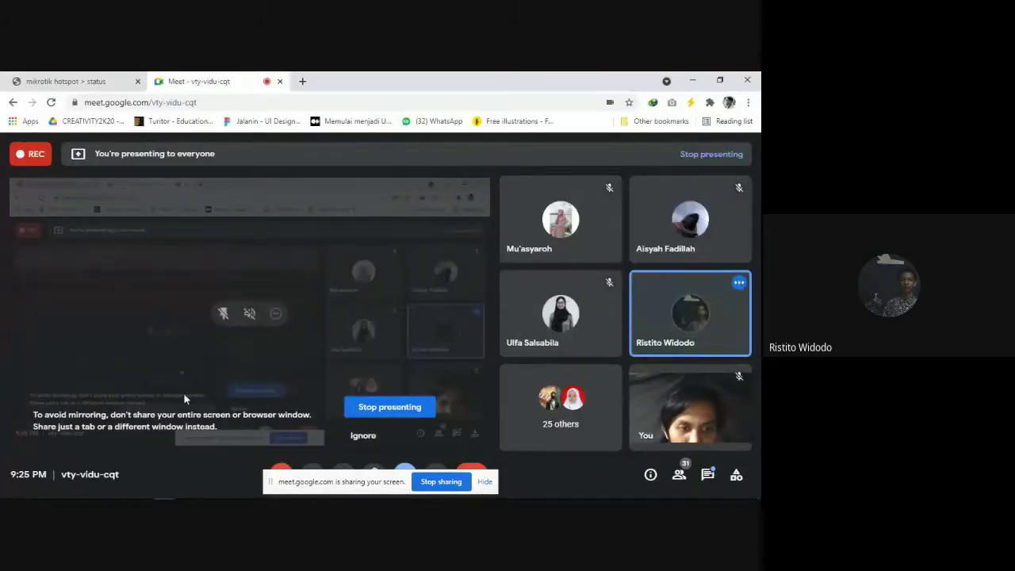
{"action": "left_click", "coordinate": [280, 472]}
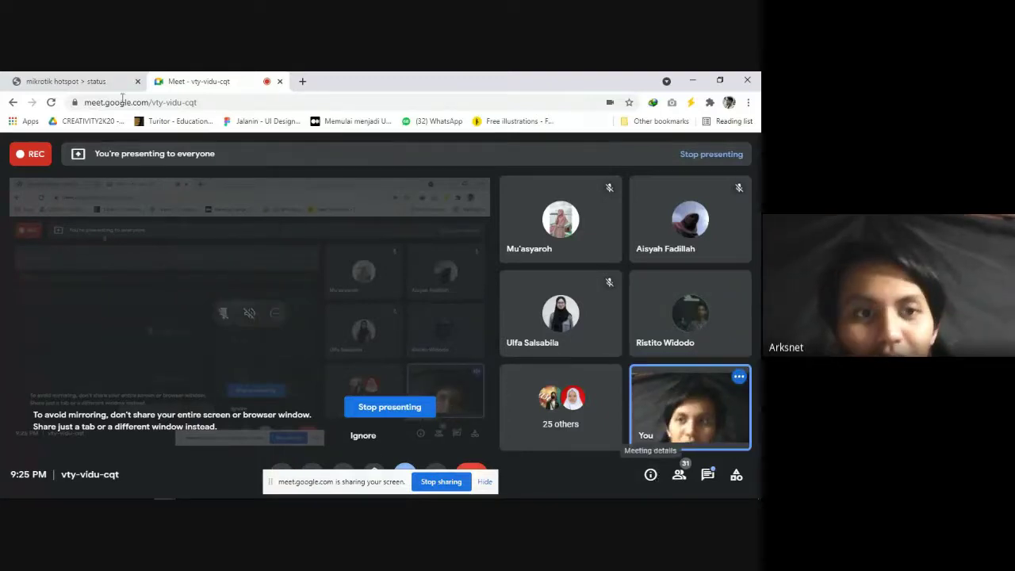
{"action": "key", "text": "alt+Tab"}
{"action": "left_click_drag", "start_coordinate": [361, 321], "coordinate": [440, 338]}
{"action": "left_click", "coordinate": [359, 321]}
Step: Delete the orange circle, clear the dark circle's animations, and give it a fresh Fly In
{"action": "left_click", "coordinate": [413, 313]}
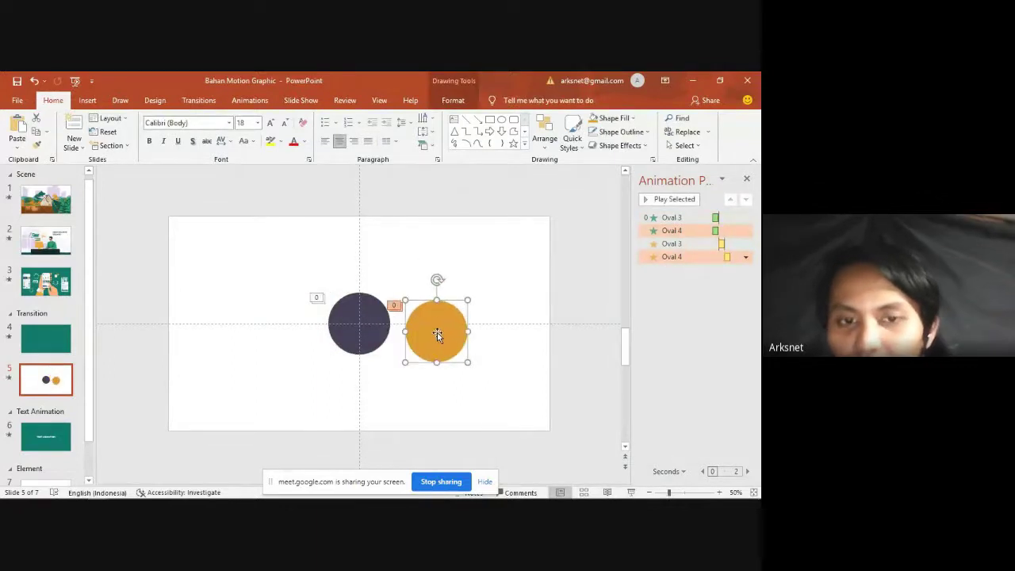
{"action": "key", "text": "Delete"}
{"action": "left_click", "coordinate": [362, 321]}
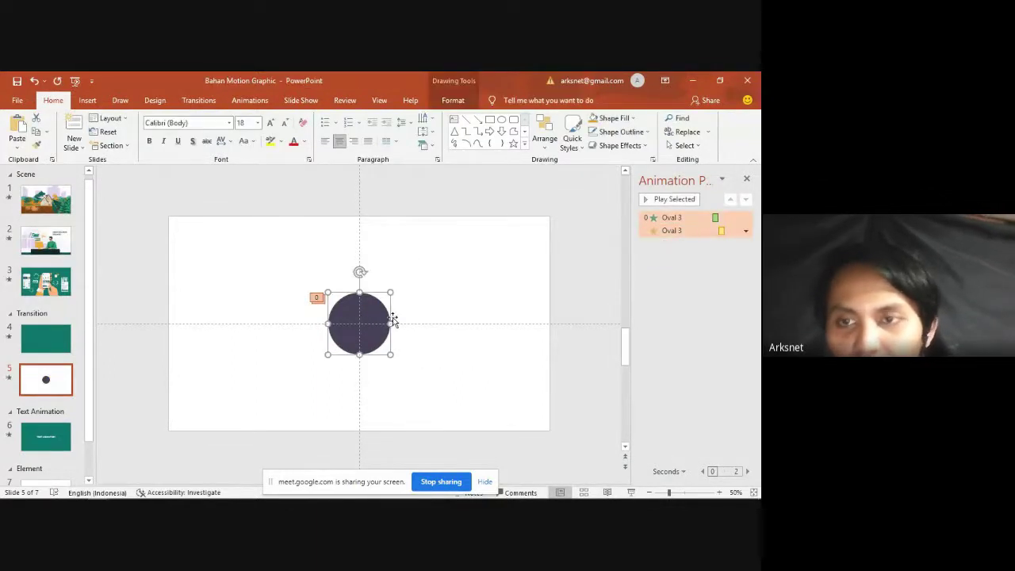
{"action": "left_click", "coordinate": [689, 253]}
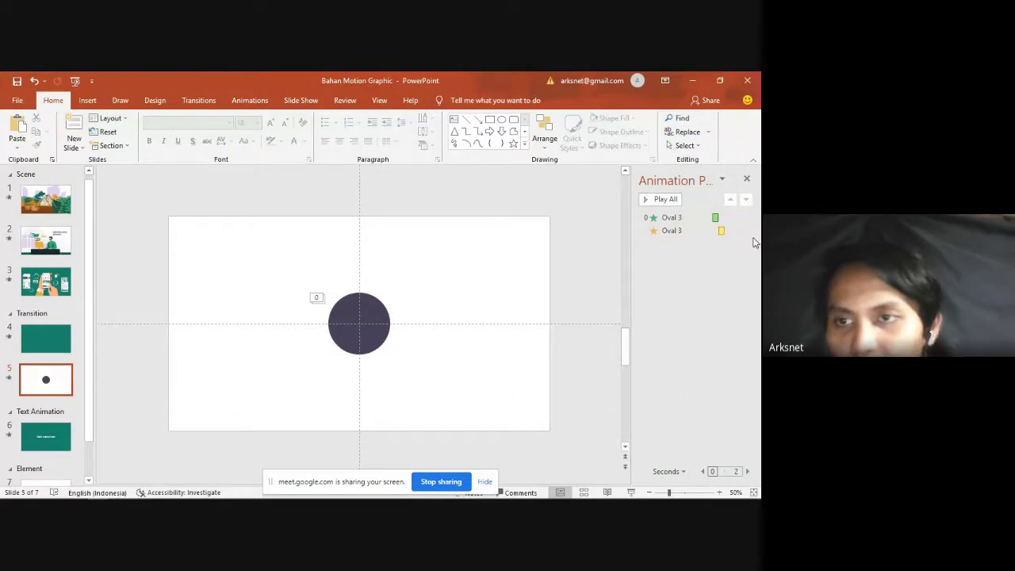
{"action": "left_click", "coordinate": [745, 230]}
{"action": "left_click", "coordinate": [676, 326]}
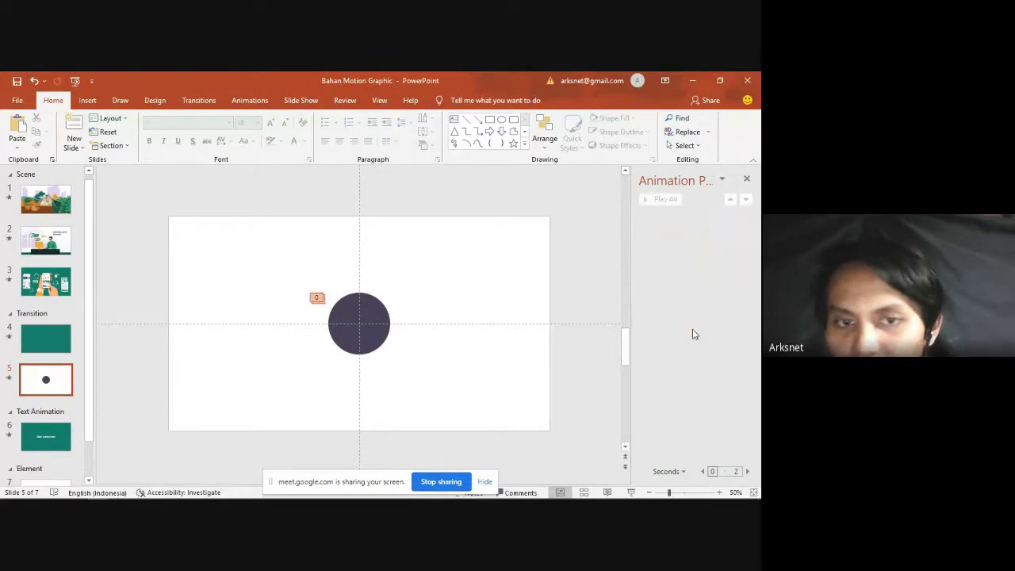
{"action": "left_click", "coordinate": [356, 317]}
{"action": "left_click", "coordinate": [236, 103]}
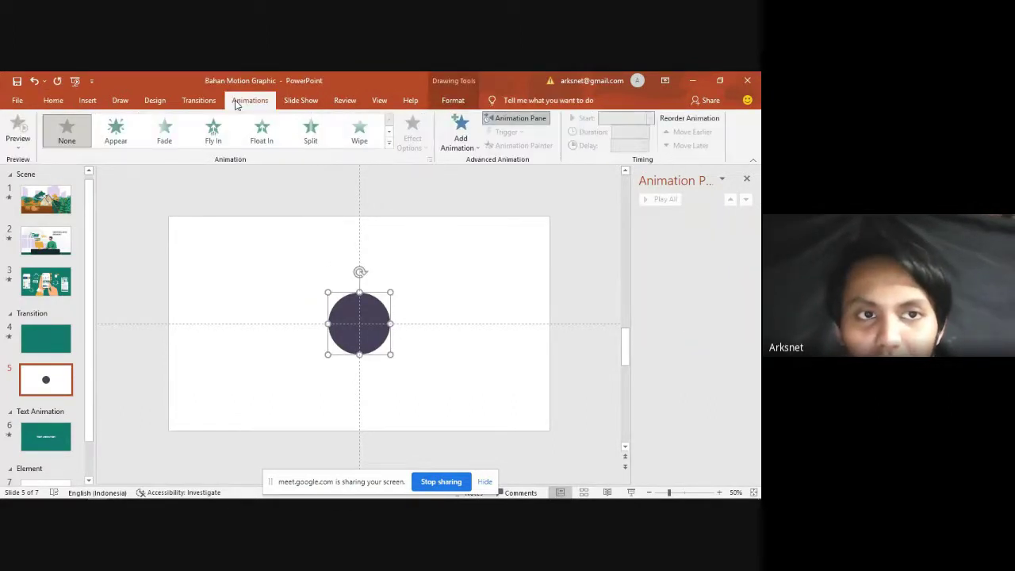
{"action": "left_click", "coordinate": [214, 131]}
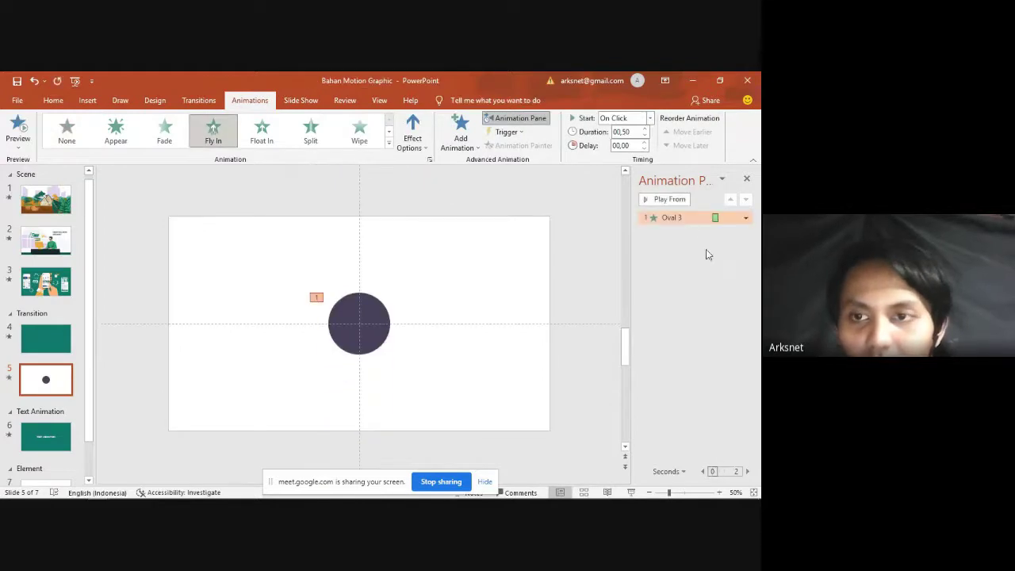
Step: Give the fly-in a 0.5 s smooth end and add a Grow/Shrink emphasis effect
{"action": "double_click", "coordinate": [683, 218]}
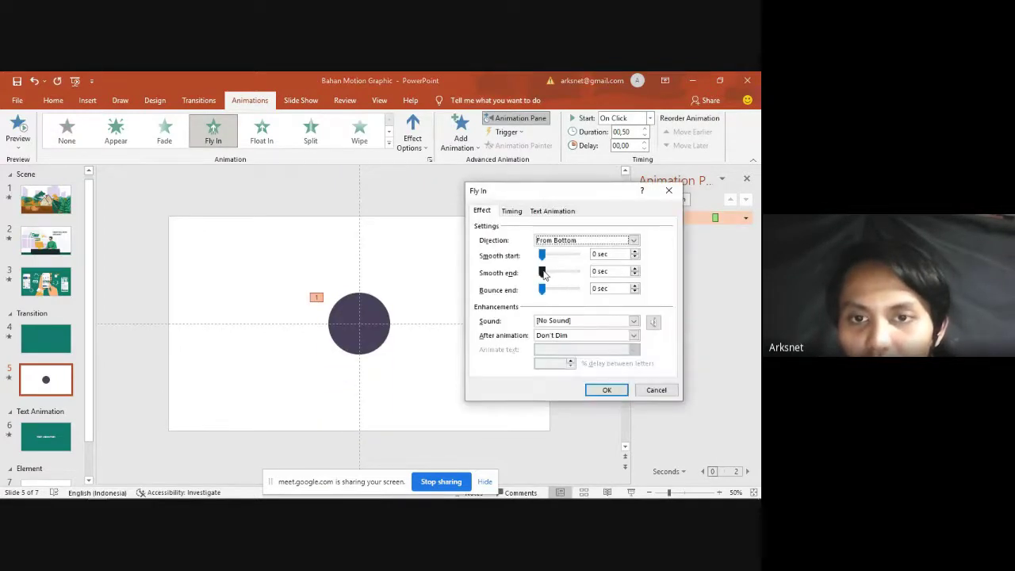
{"action": "left_click_drag", "start_coordinate": [545, 275], "coordinate": [606, 273]}
{"action": "left_click", "coordinate": [604, 390]}
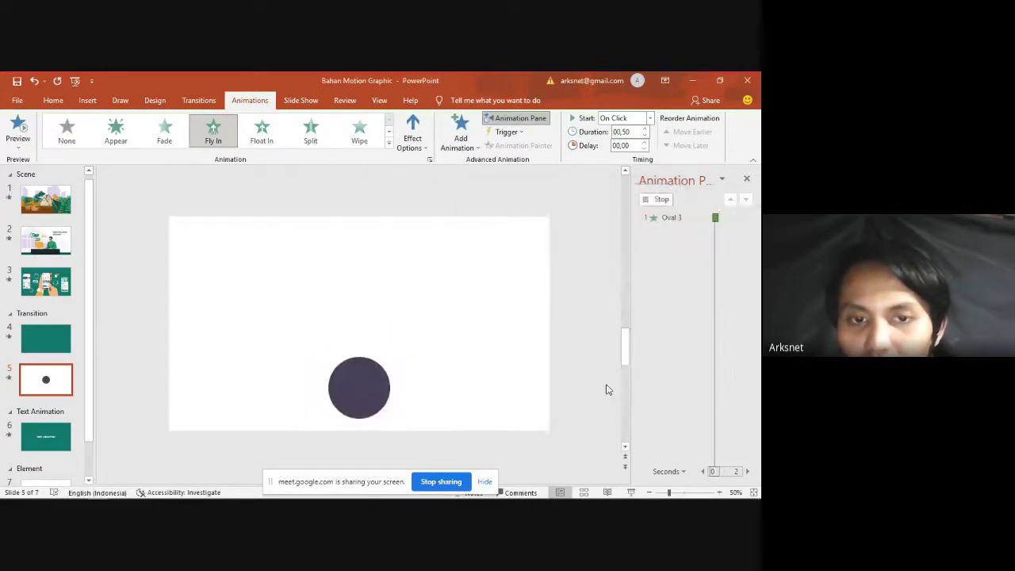
{"action": "left_click", "coordinate": [461, 137]}
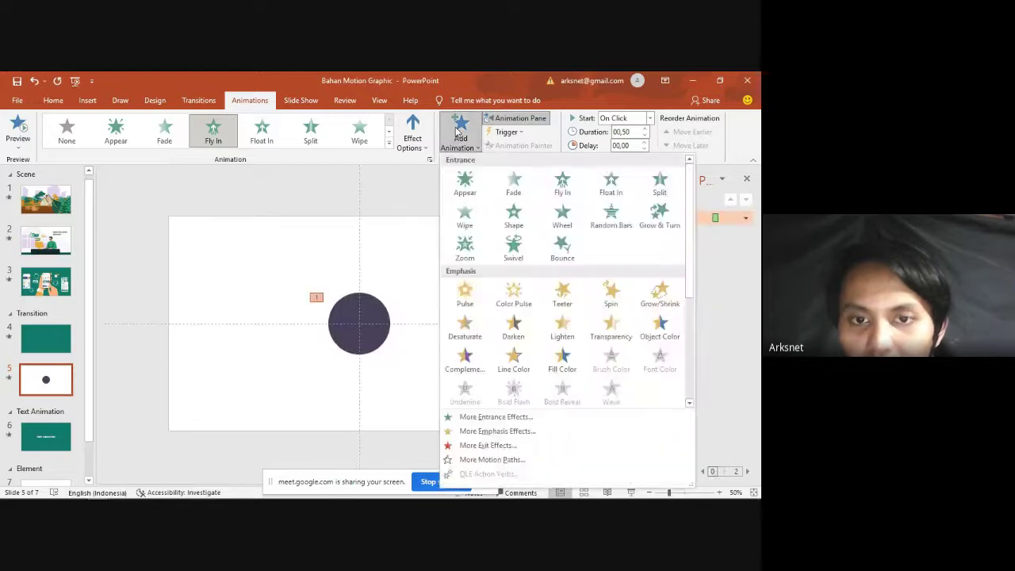
{"action": "left_click", "coordinate": [502, 432]}
{"action": "left_click_drag", "start_coordinate": [367, 165], "coordinate": [507, 197]}
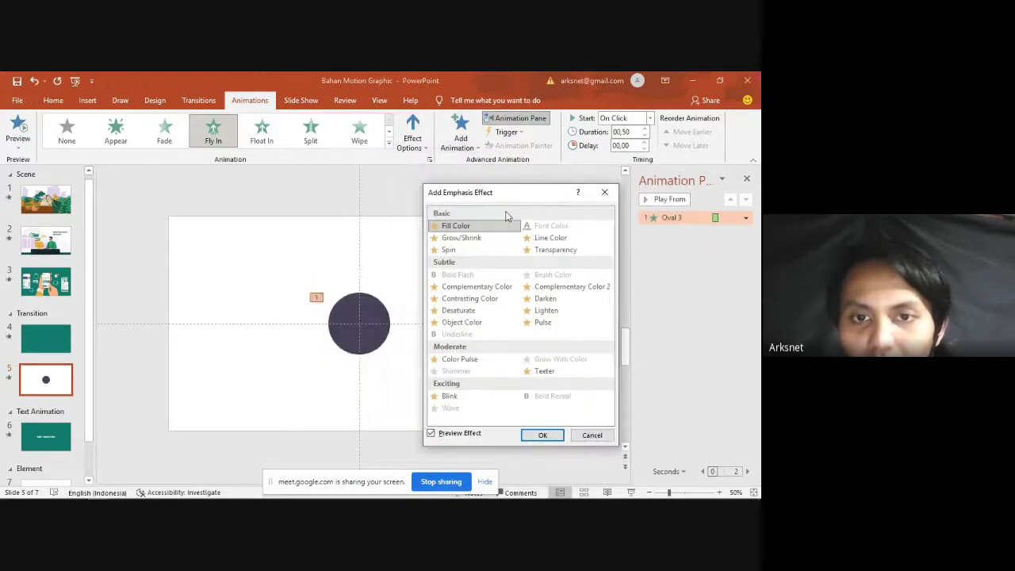
{"action": "left_click", "coordinate": [488, 239]}
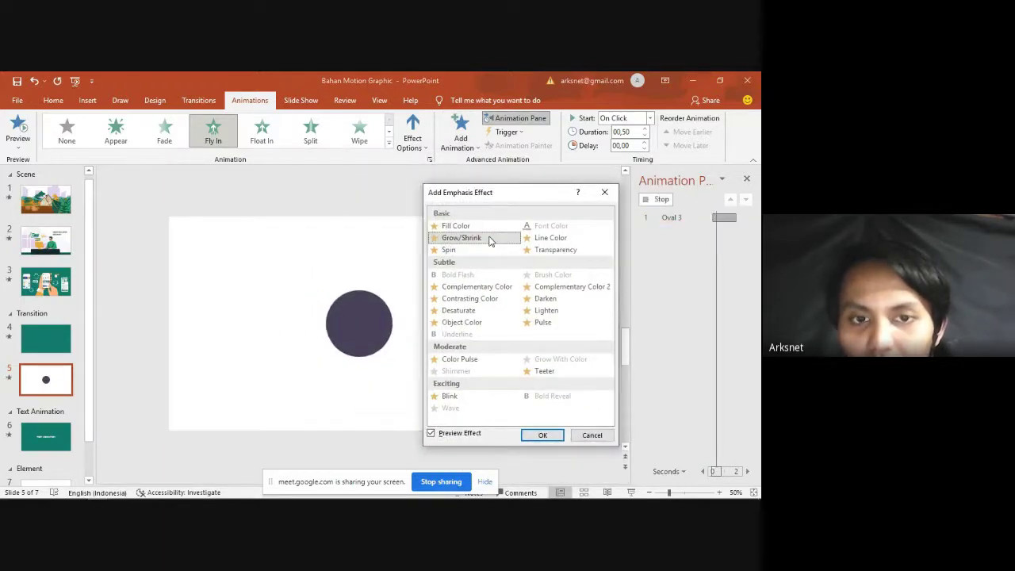
{"action": "left_click", "coordinate": [541, 433]}
{"action": "left_click", "coordinate": [673, 293]}
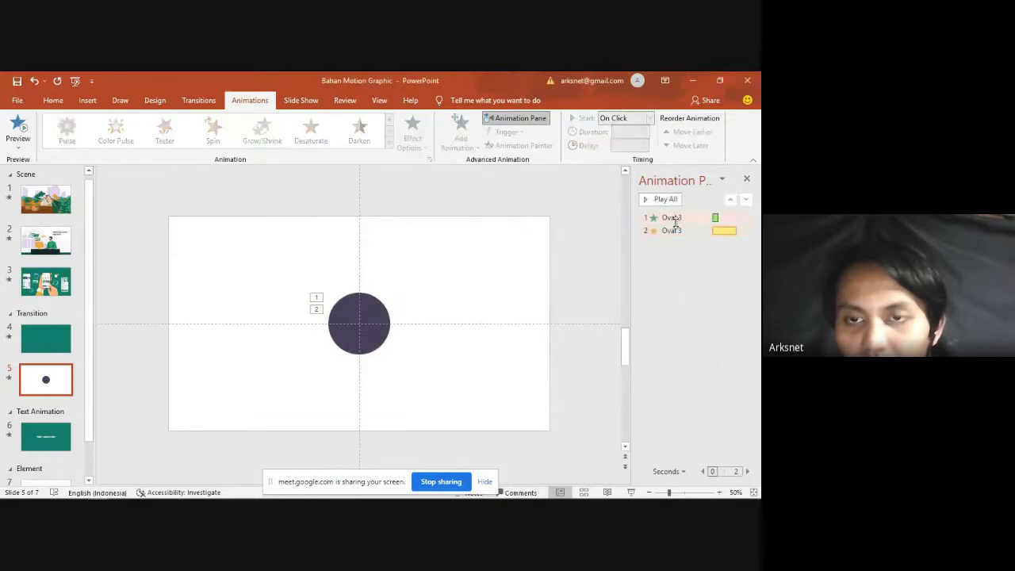
Step: Set the circle's fly-in to start With Previous
{"action": "double_click", "coordinate": [668, 216]}
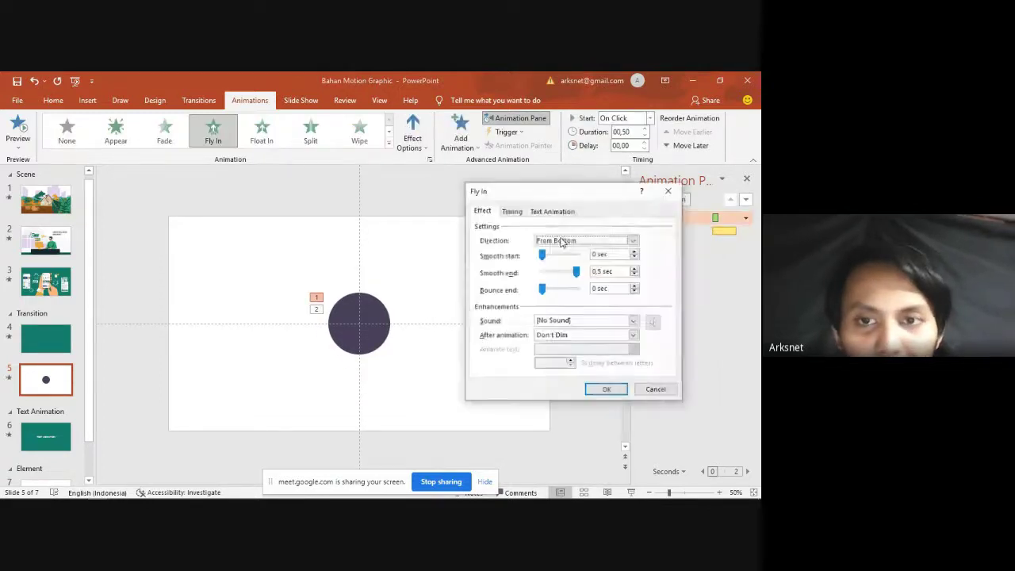
{"action": "left_click", "coordinate": [520, 214]}
{"action": "left_click", "coordinate": [565, 231]}
{"action": "left_click", "coordinate": [569, 250]}
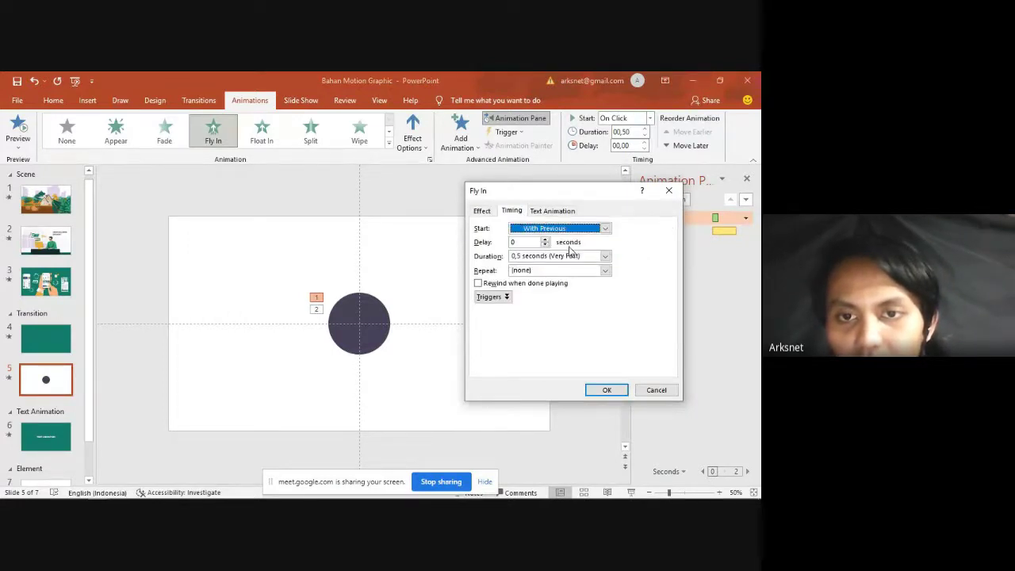
{"action": "left_click", "coordinate": [606, 390]}
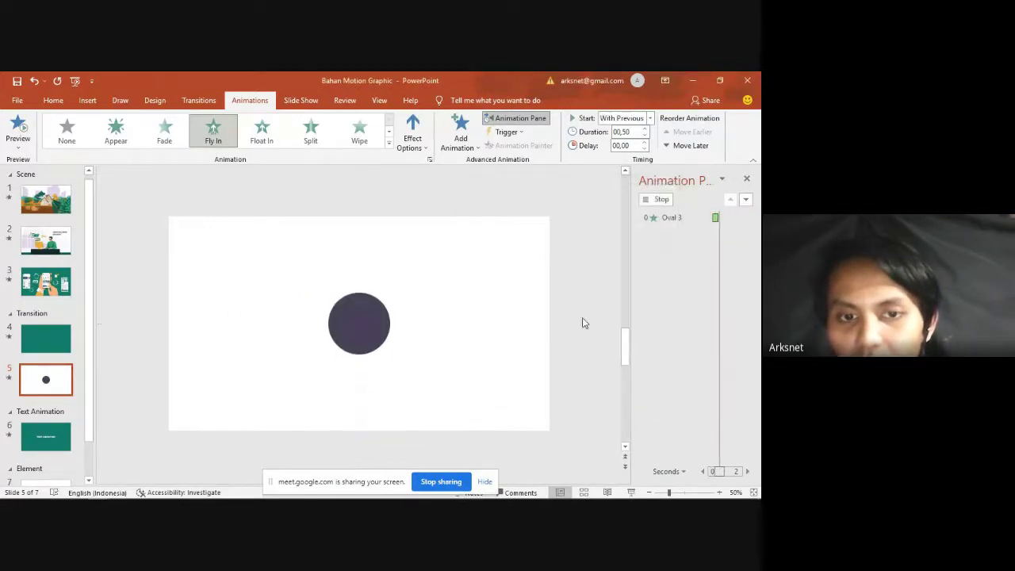
{"action": "double_click", "coordinate": [686, 232]}
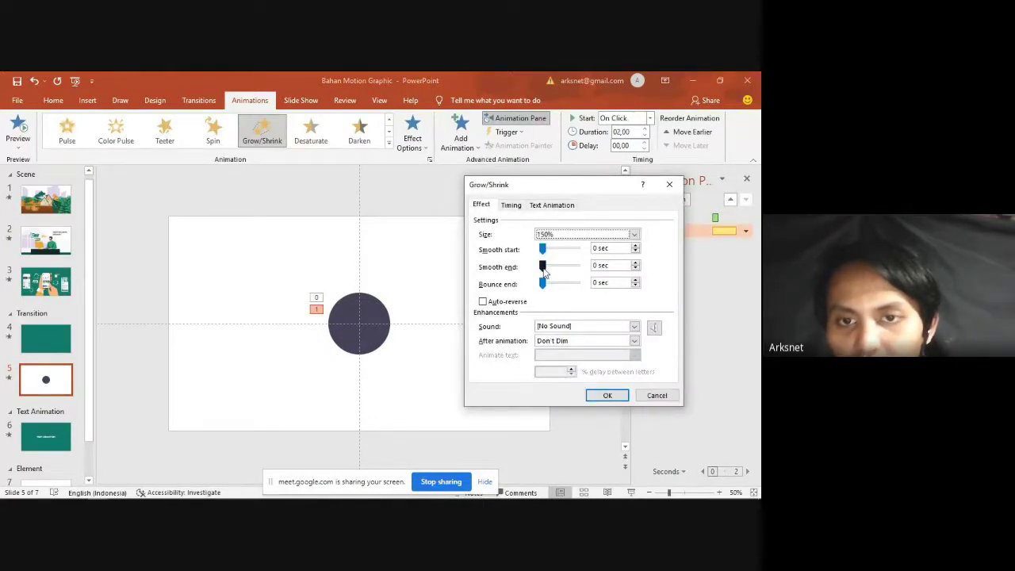
Step: Give Grow/Shrink a 2-second smooth end, custom 800% size, and With Previous start
{"action": "left_click_drag", "start_coordinate": [545, 273], "coordinate": [629, 260]}
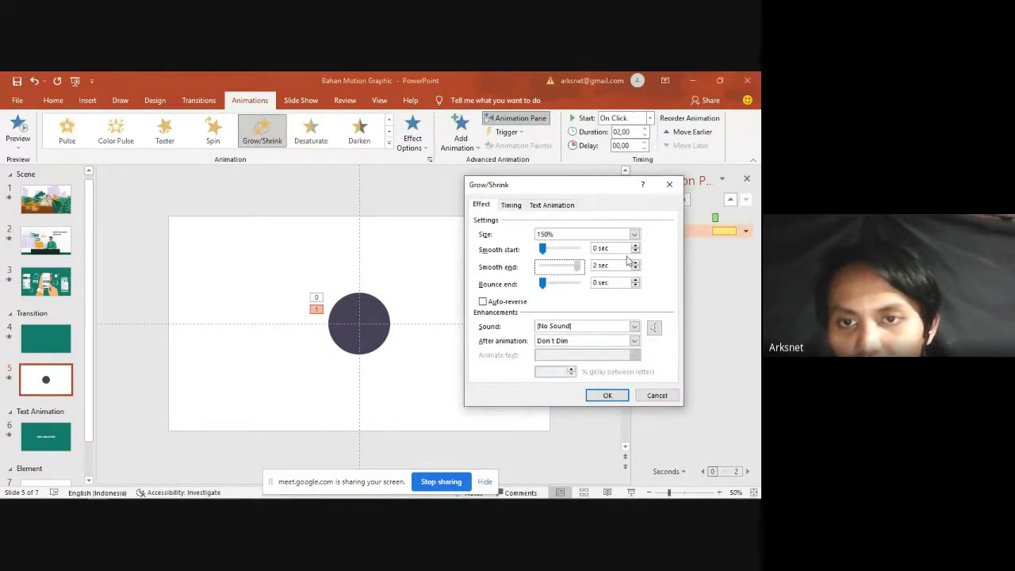
{"action": "left_click", "coordinate": [589, 236]}
{"action": "left_click_drag", "start_coordinate": [596, 301], "coordinate": [533, 300]}
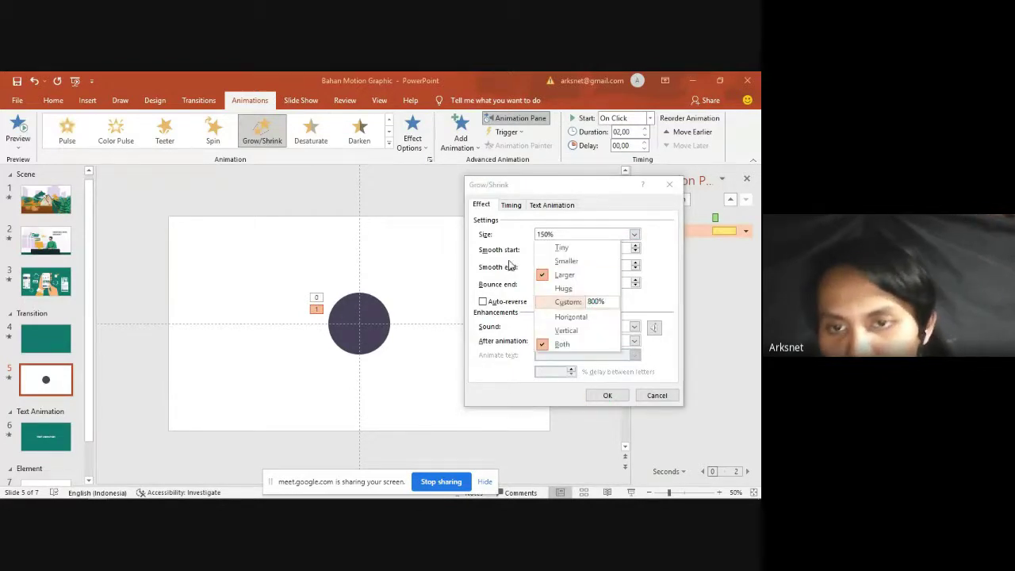
{"action": "type", "text": "80"}
{"action": "key", "text": "Return"}
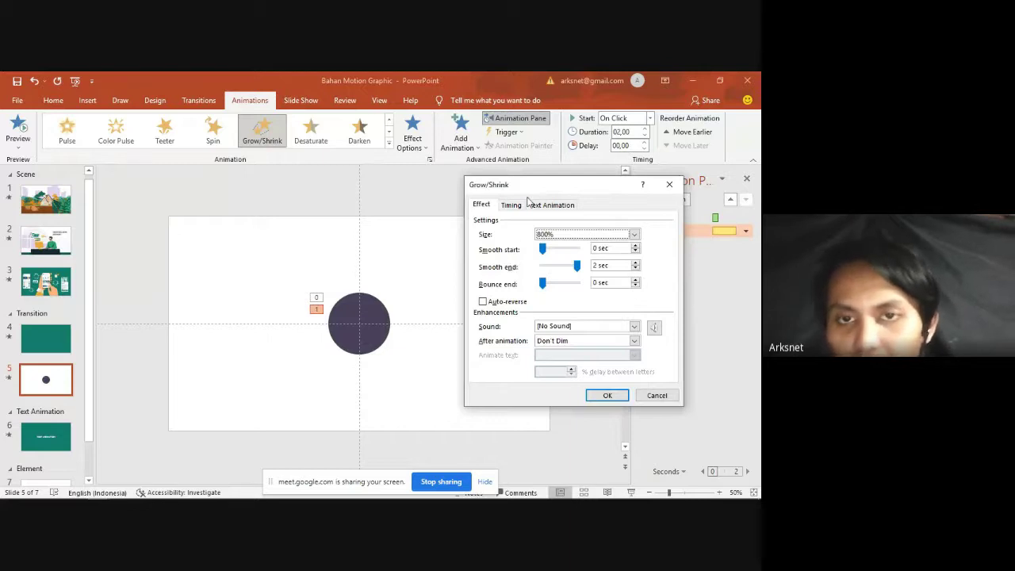
{"action": "left_click", "coordinate": [511, 204]}
{"action": "left_click", "coordinate": [571, 221]}
{"action": "left_click", "coordinate": [566, 245]}
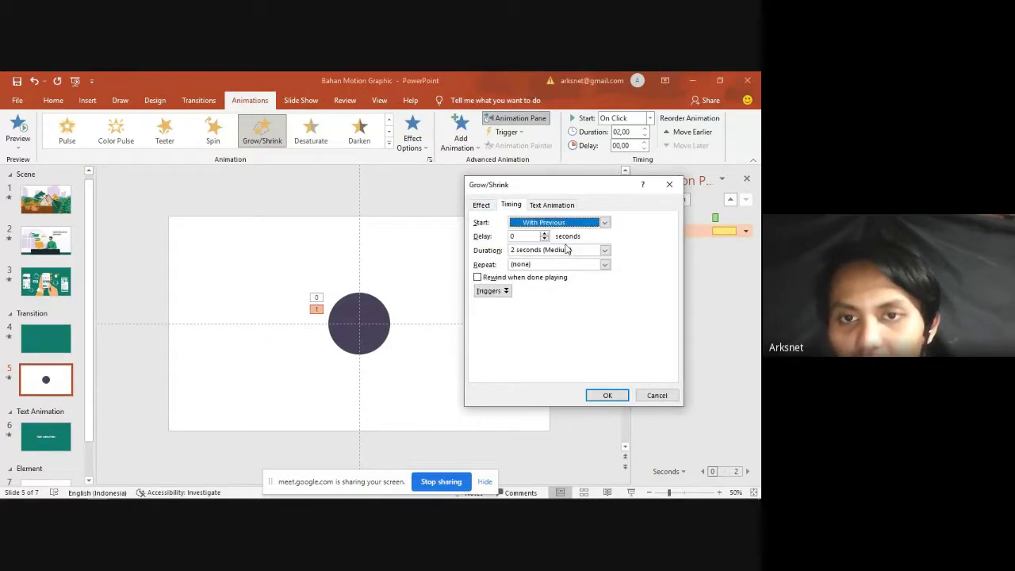
{"action": "left_click", "coordinate": [608, 395]}
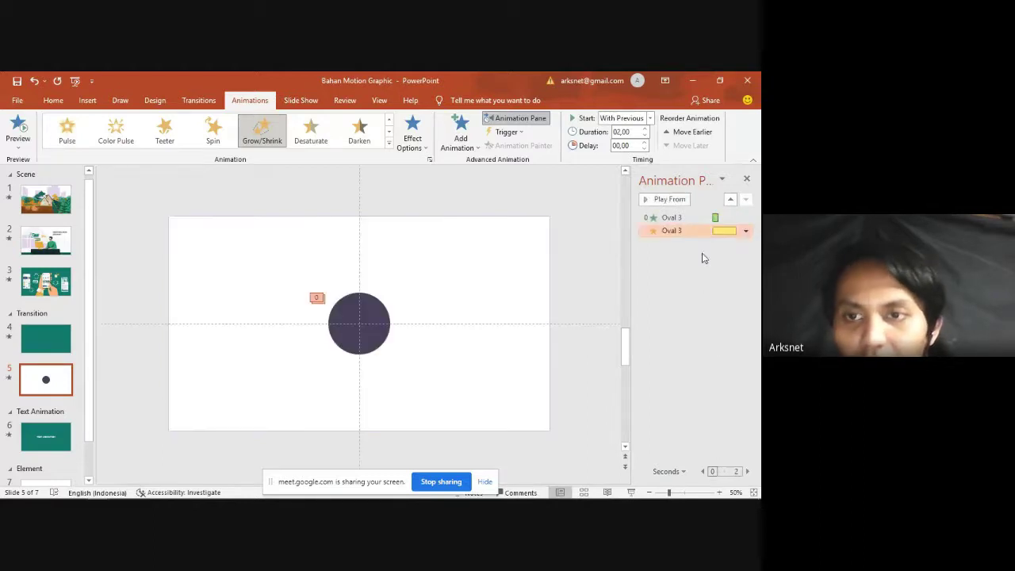
Step: Shorten the Grow/Shrink duration to 0,5 seconds and preview the sequence twice
{"action": "double_click", "coordinate": [691, 231]}
{"action": "left_click", "coordinate": [511, 205]}
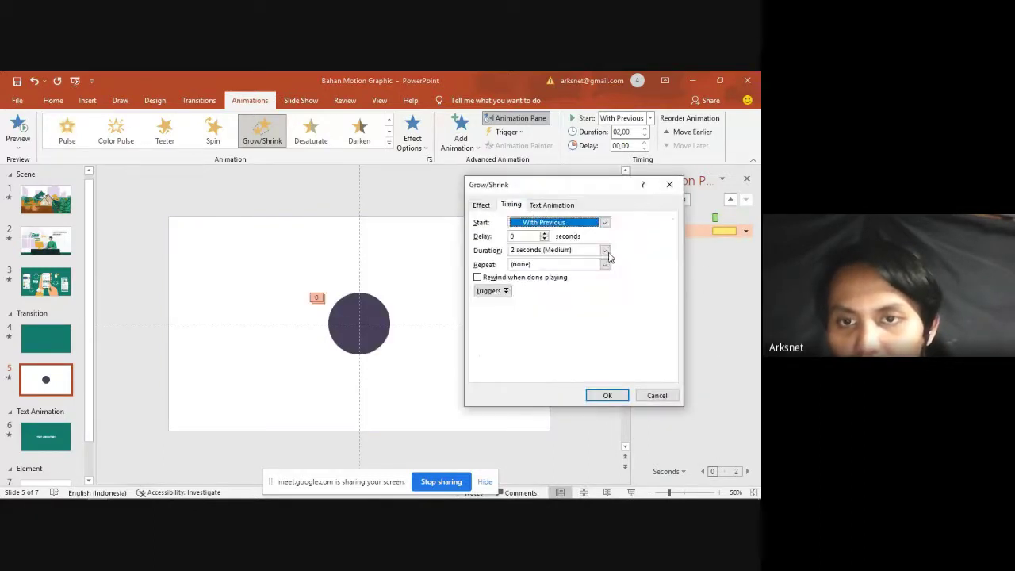
{"action": "left_click", "coordinate": [606, 252]}
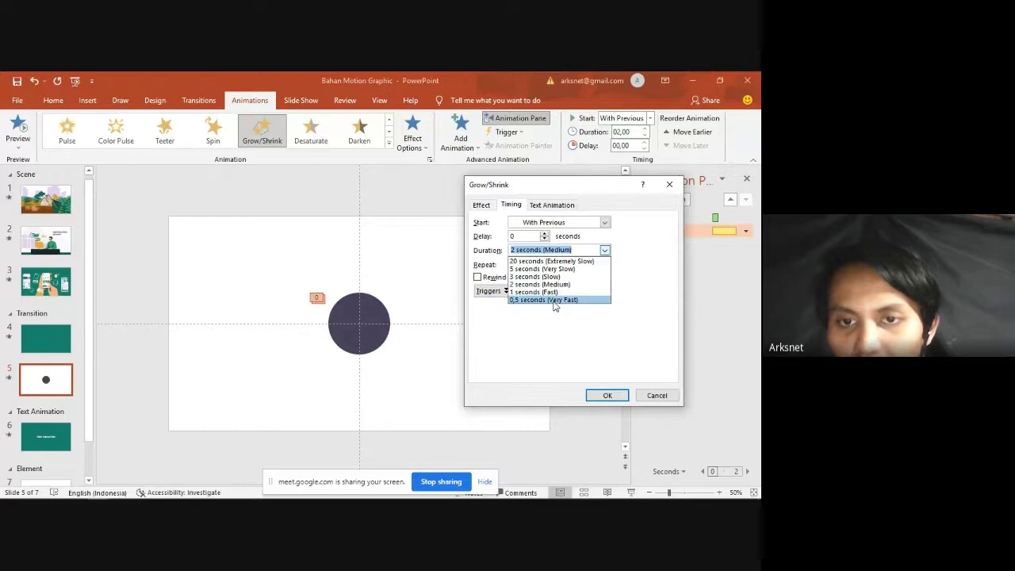
{"action": "left_click", "coordinate": [554, 300]}
{"action": "left_click", "coordinate": [606, 394]}
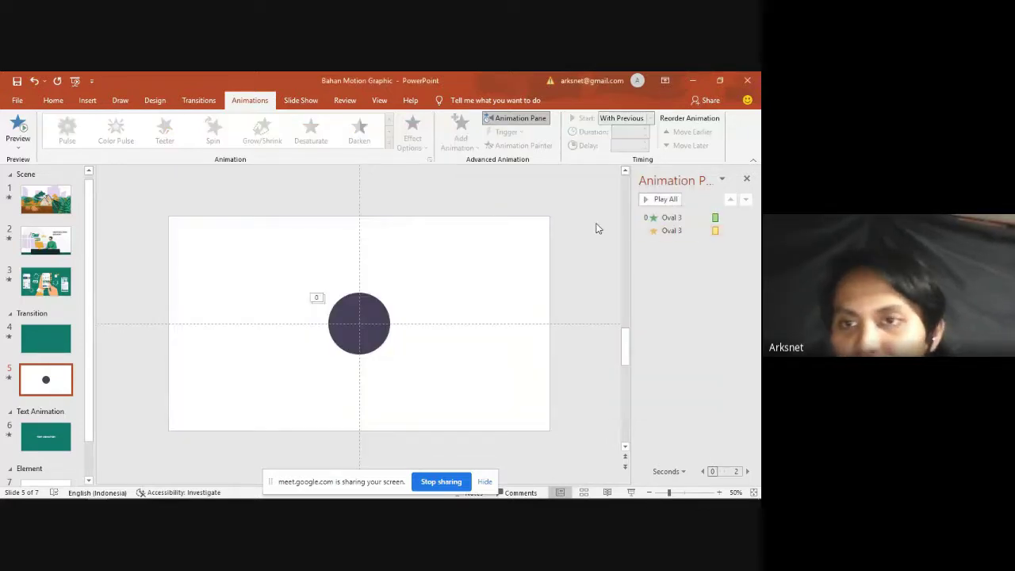
{"action": "left_click", "coordinate": [664, 199]}
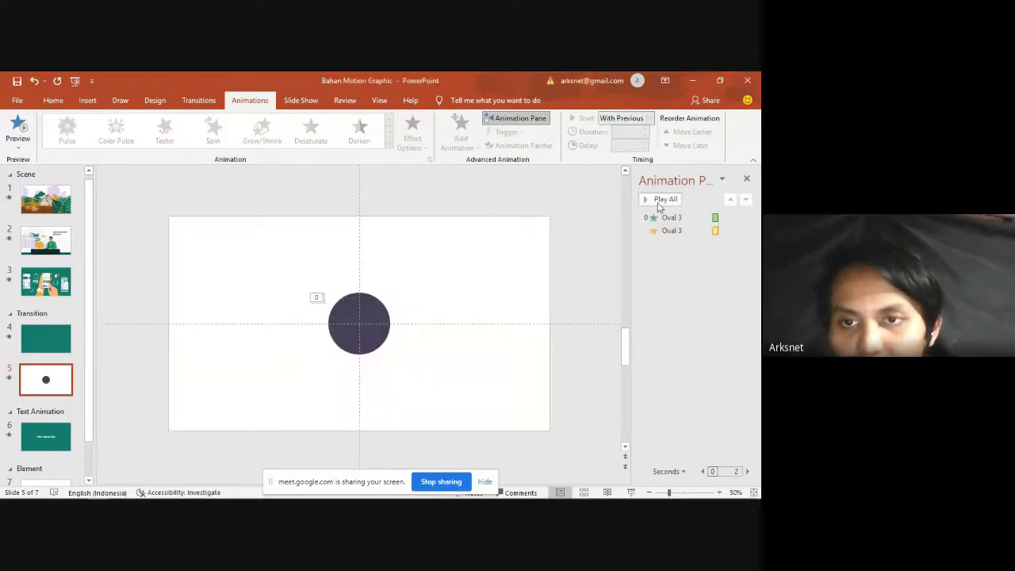
{"action": "left_click", "coordinate": [657, 203]}
{"action": "left_click", "coordinate": [687, 230]}
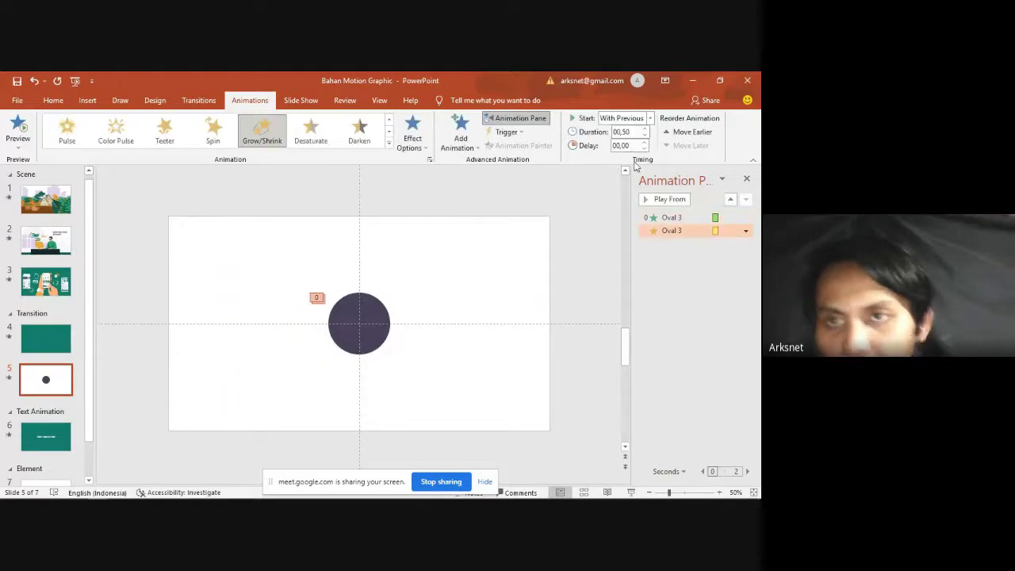
{"action": "left_click", "coordinate": [625, 145]}
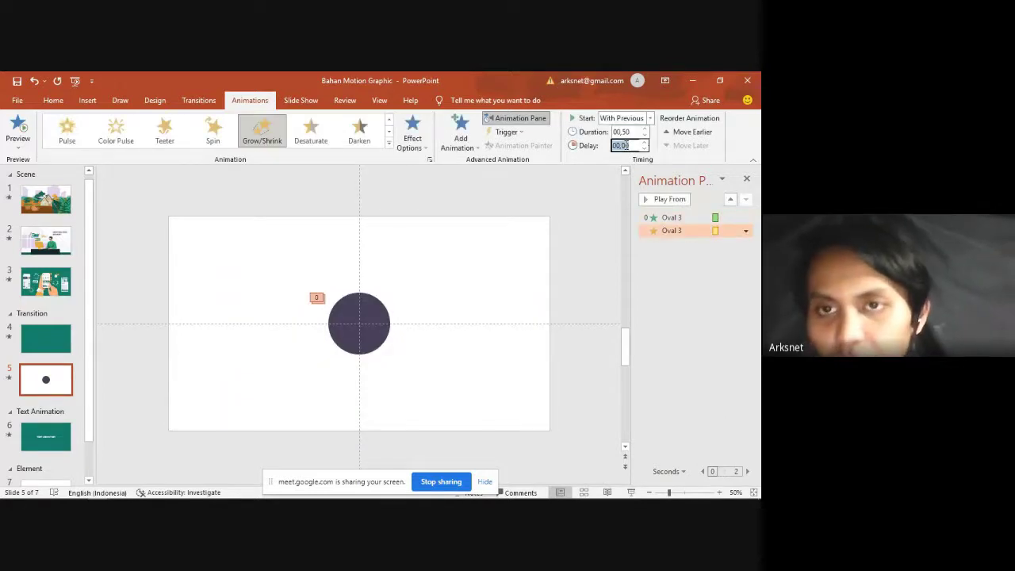
Step: Keep the Grow/Shrink starting With Previous, add a 00,4 s delay, and preview the whole sequence
{"action": "left_click", "coordinate": [745, 229]}
{"action": "left_click", "coordinate": [705, 270]}
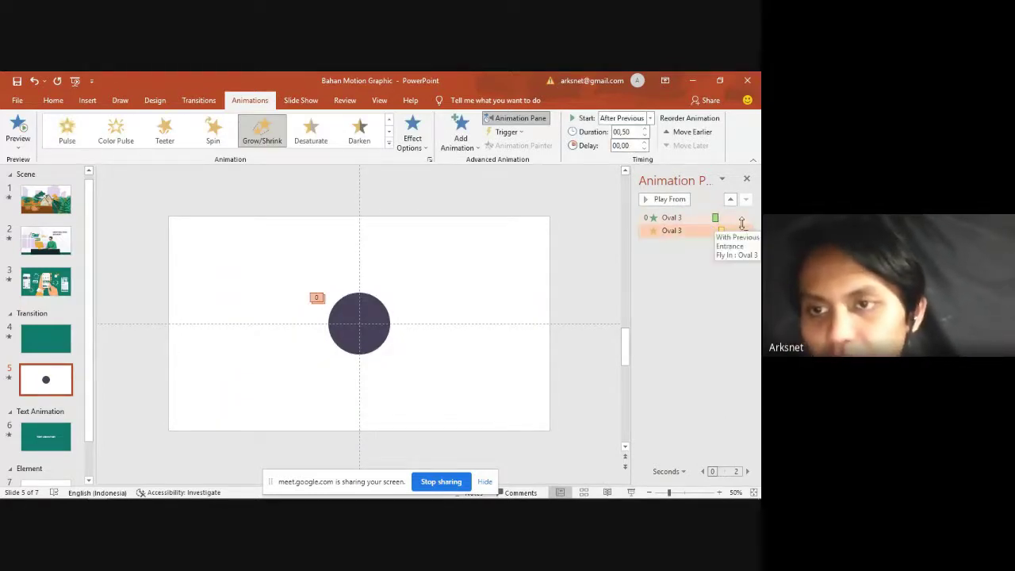
{"action": "left_click", "coordinate": [745, 230]}
{"action": "left_click", "coordinate": [708, 256]}
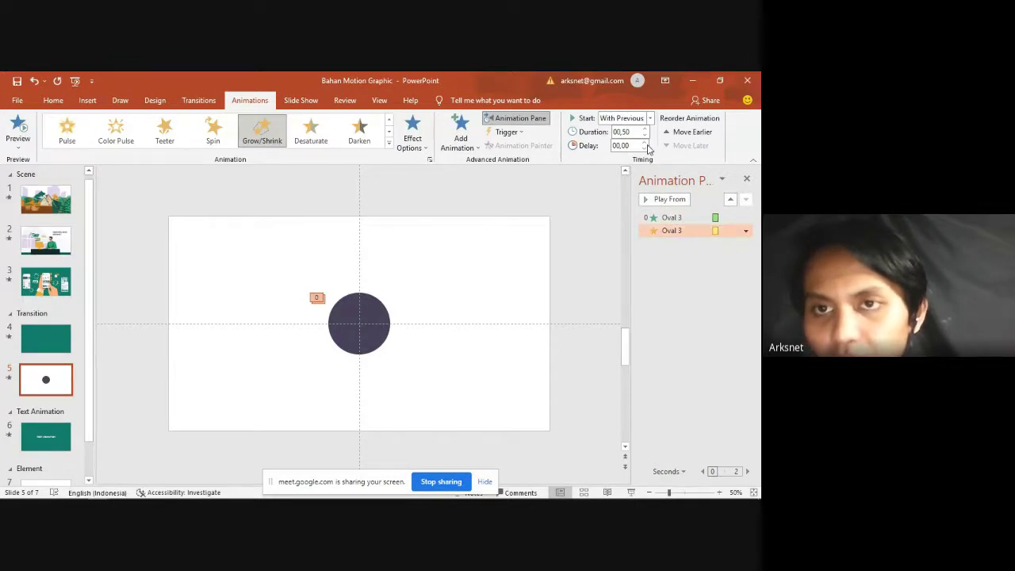
{"action": "double_click", "coordinate": [620, 145]}
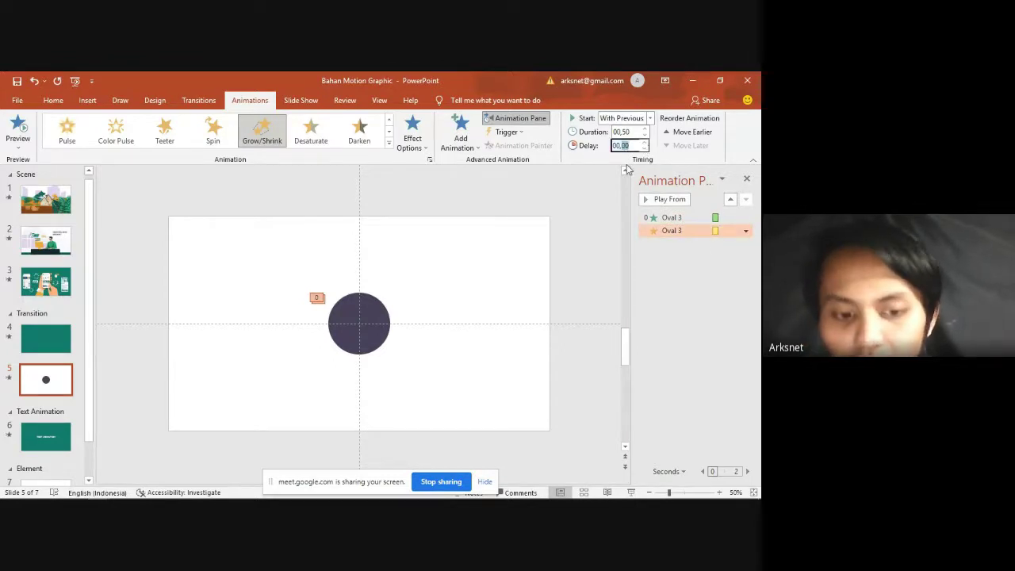
{"action": "type", "text": "00,4"}
{"action": "left_click", "coordinate": [608, 208]}
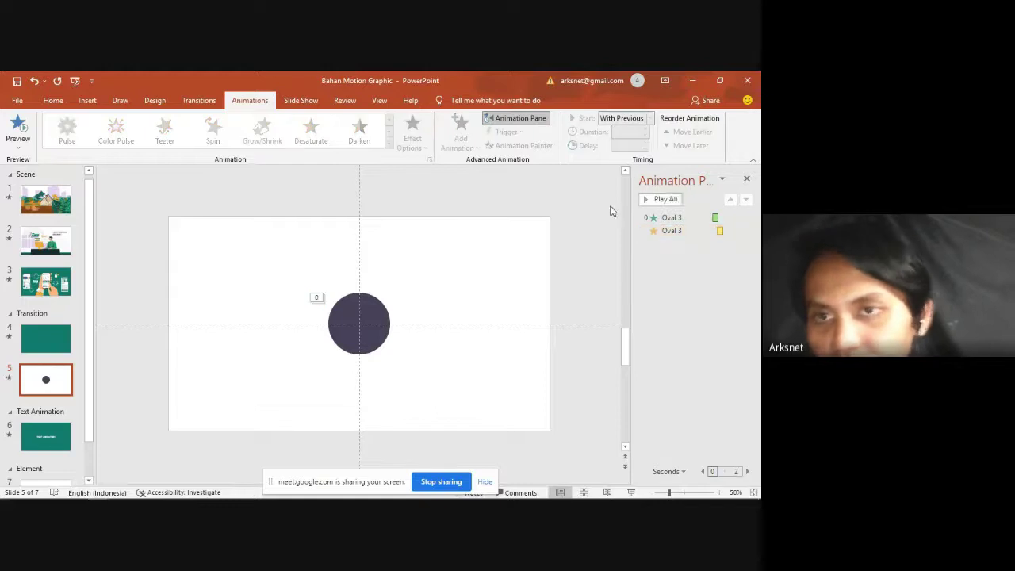
{"action": "left_click", "coordinate": [659, 201]}
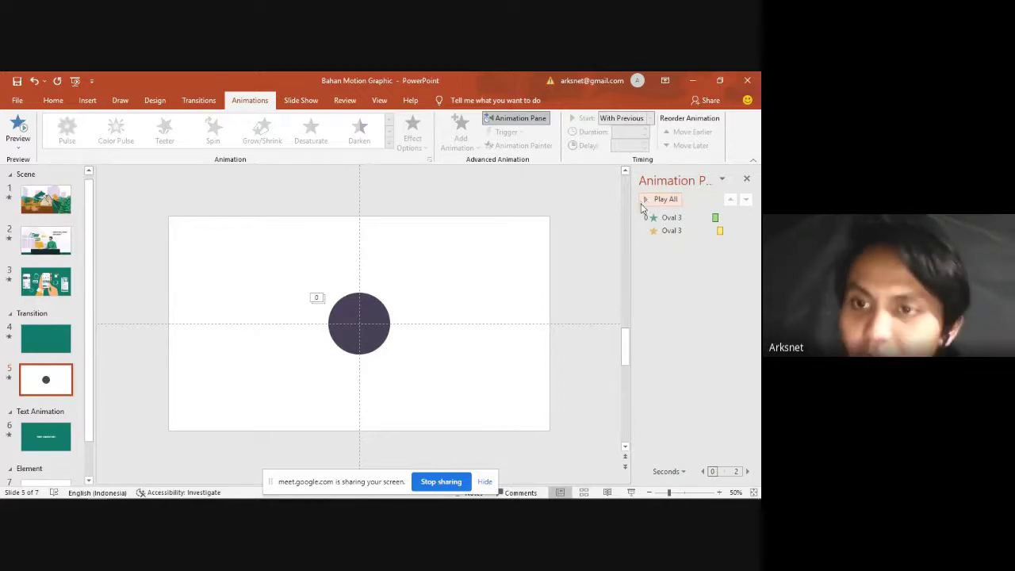
{"action": "left_click", "coordinate": [664, 201]}
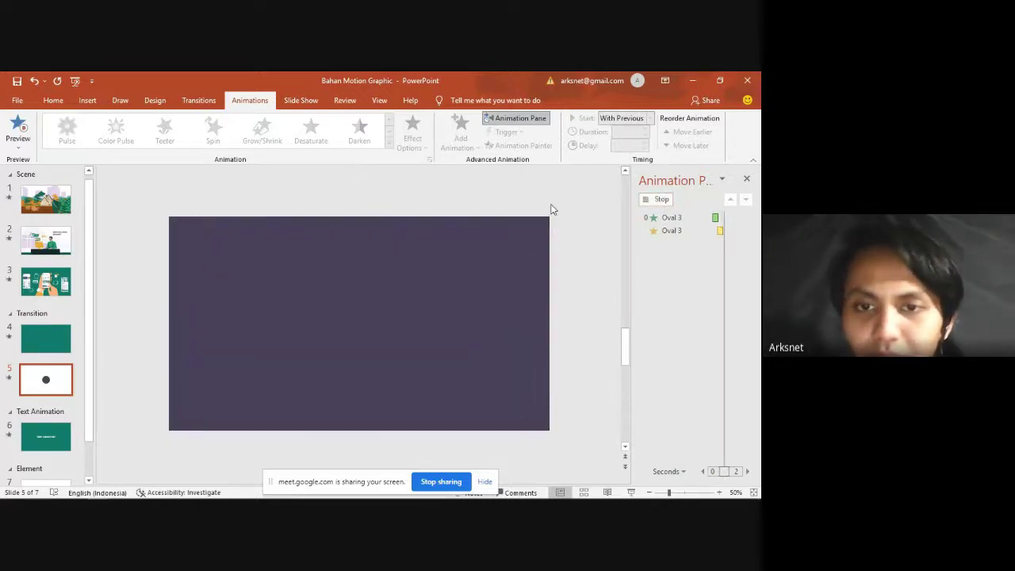
Step: Duplicate the circle with its animations and place the copy to the right
{"action": "left_click", "coordinate": [377, 313]}
{"action": "key", "text": "ctrl+c"}
{"action": "key", "text": "ctrl+v"}
{"action": "left_click_drag", "start_coordinate": [358, 331], "coordinate": [453, 339]}
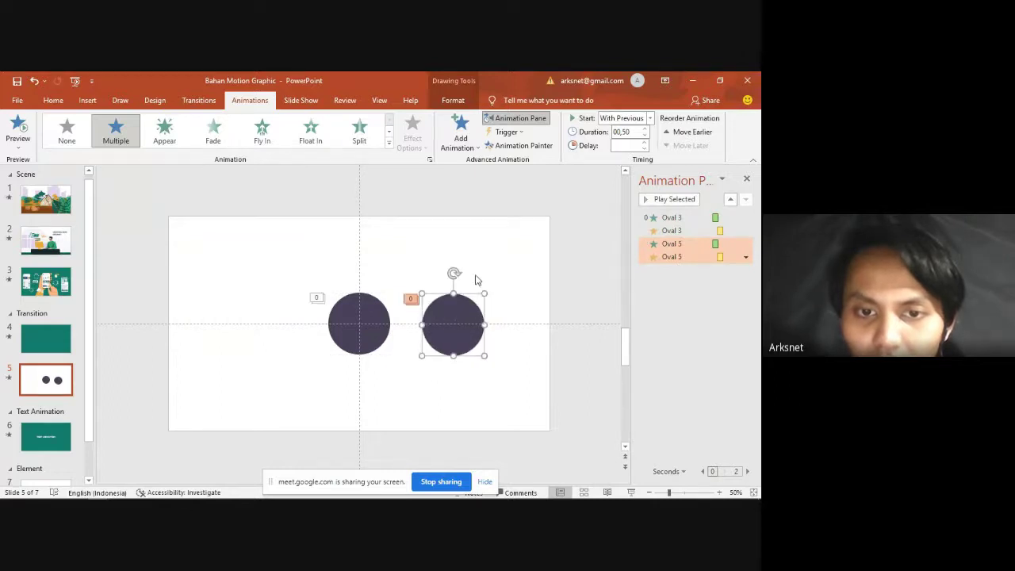
{"action": "left_click", "coordinate": [477, 279]}
Step: Fill the copied circle orange and move it onto the dark circle
{"action": "left_click", "coordinate": [468, 326]}
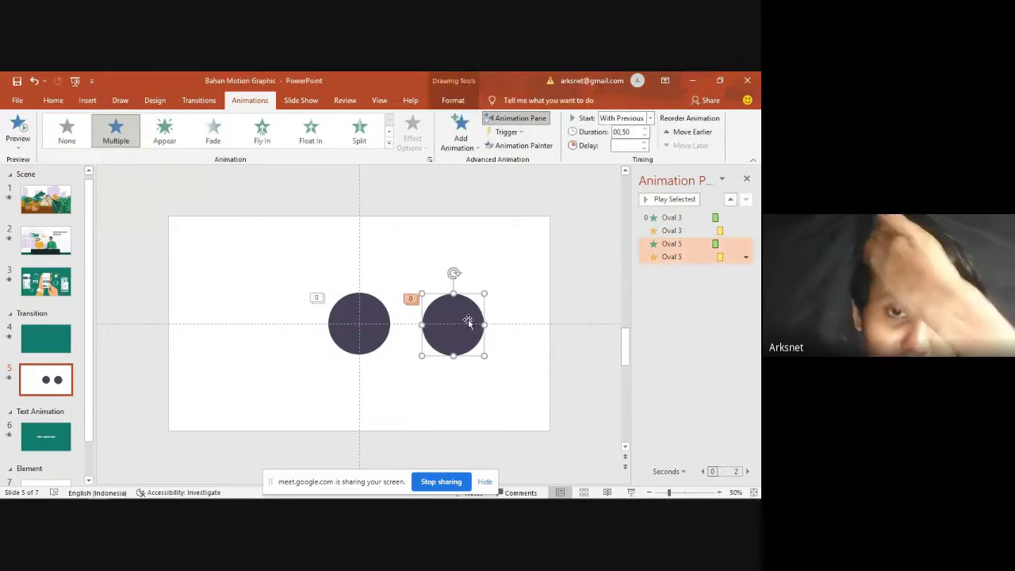
{"action": "scroll", "coordinate": [361, 117], "scroll_direction": "down", "scroll_amount": 5}
{"action": "left_click", "coordinate": [321, 119]}
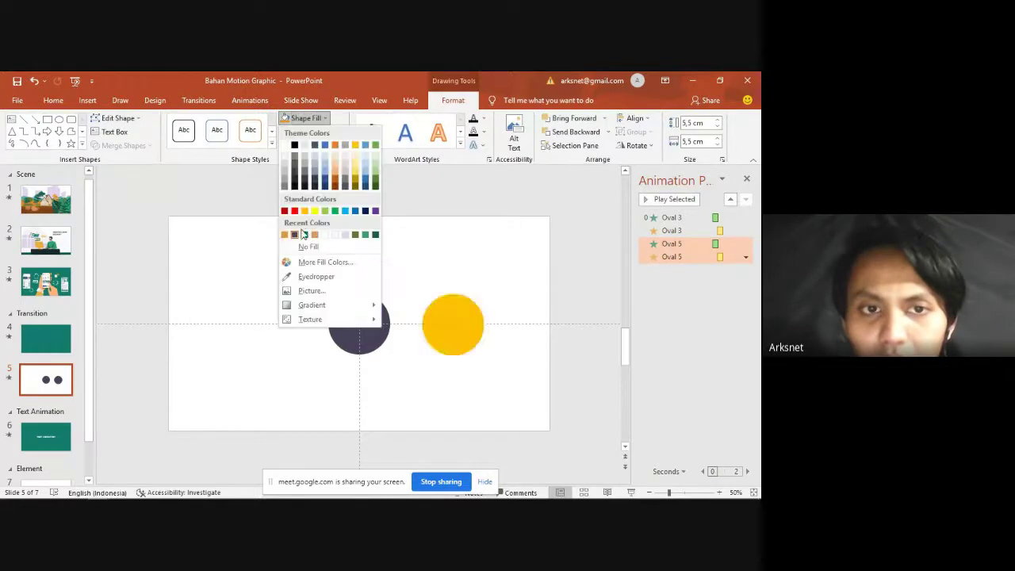
{"action": "left_click", "coordinate": [284, 239]}
{"action": "left_click_drag", "start_coordinate": [449, 324], "coordinate": [488, 312]}
{"action": "left_click", "coordinate": [704, 296]}
Step: Reorder Oval 5's Fly In to follow Oval 3's and check its timing
{"action": "left_click", "coordinate": [373, 329]}
{"action": "left_click_drag", "start_coordinate": [678, 243], "coordinate": [692, 225]}
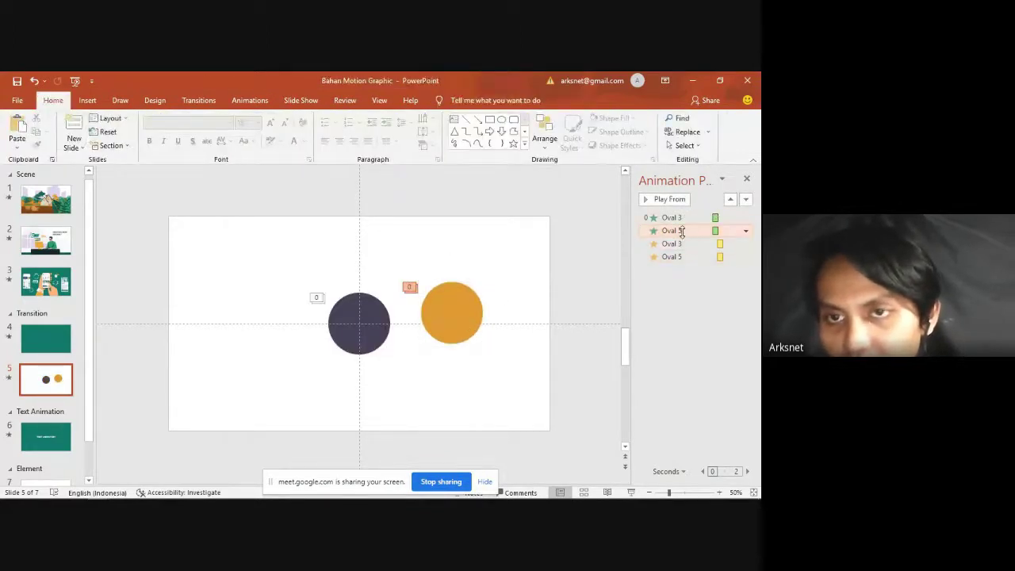
{"action": "left_click", "coordinate": [250, 101]}
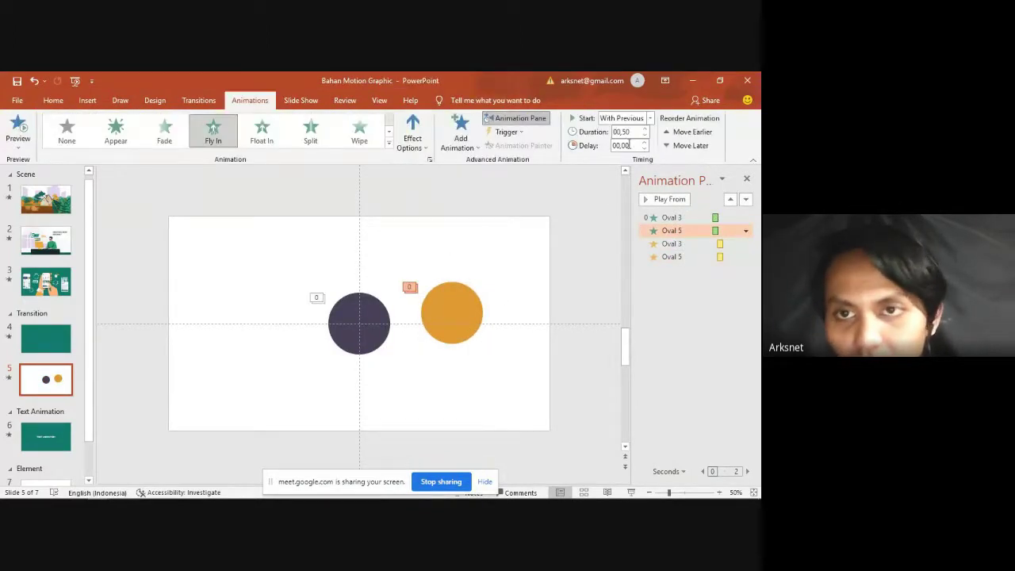
{"action": "left_click", "coordinate": [588, 236]}
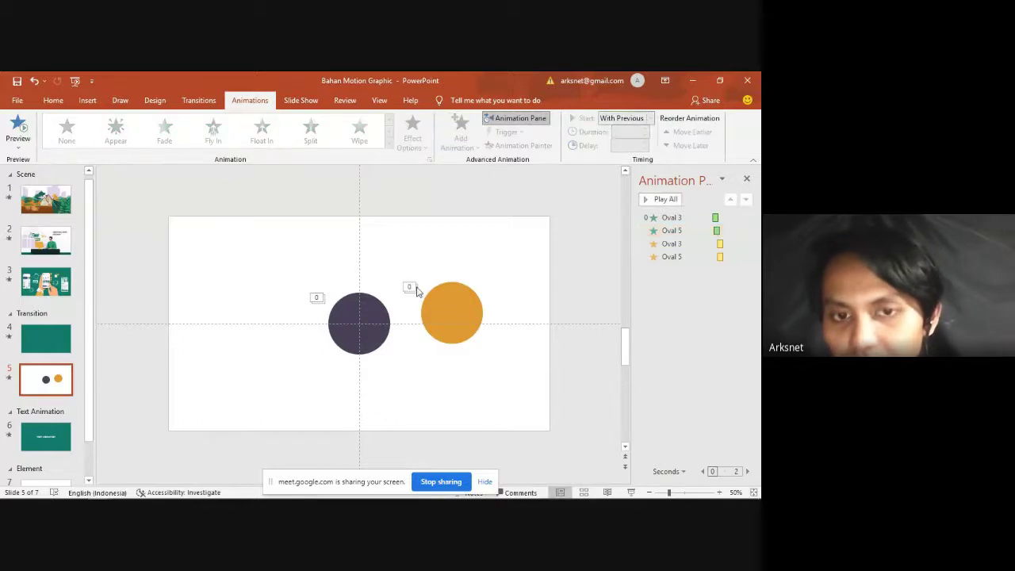
{"action": "left_click", "coordinate": [452, 313]}
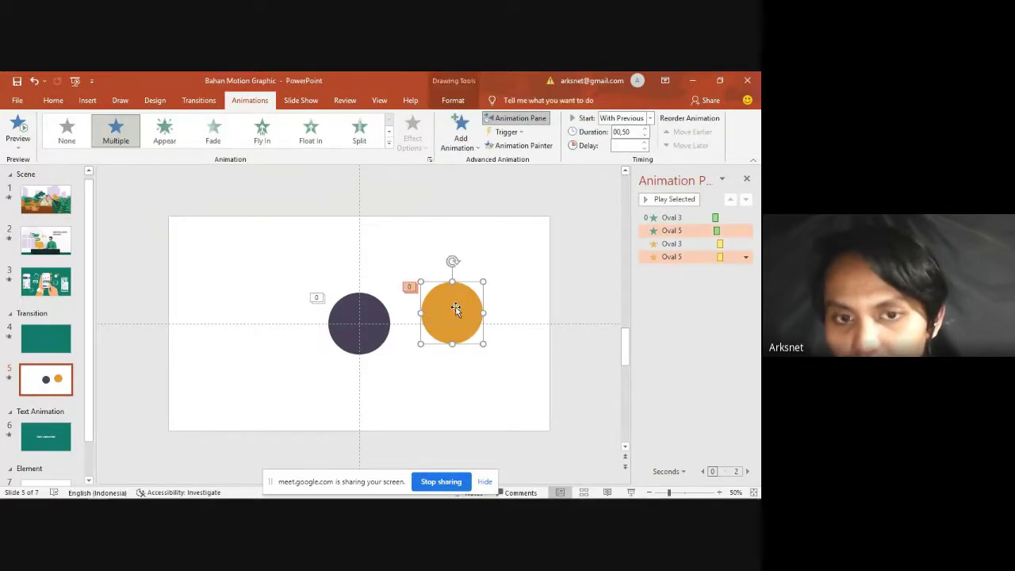
{"action": "left_click", "coordinate": [689, 257]}
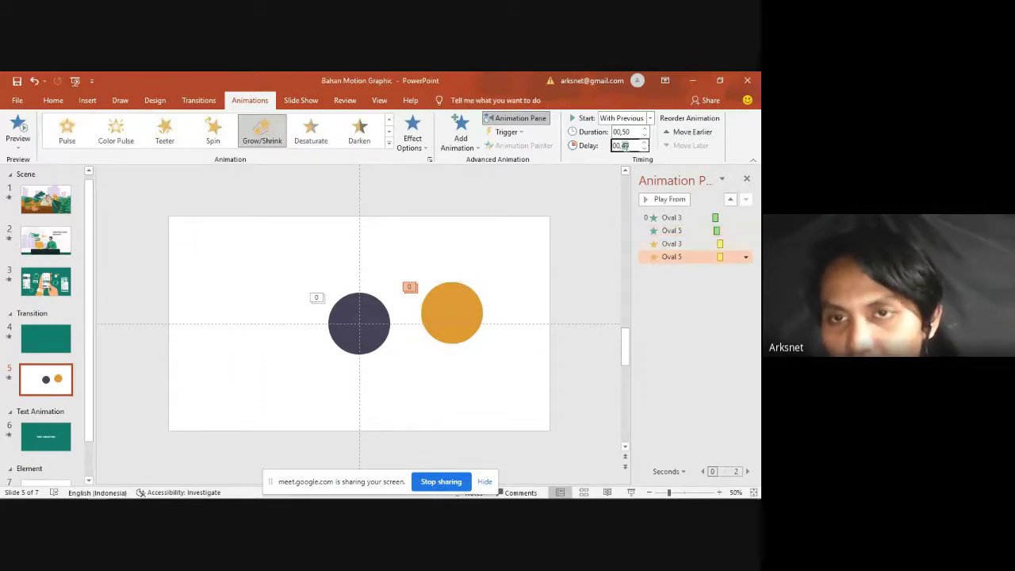
Step: Duplicate the orange circle with Ctrl+D and fill the copy teal
{"action": "left_click", "coordinate": [452, 310]}
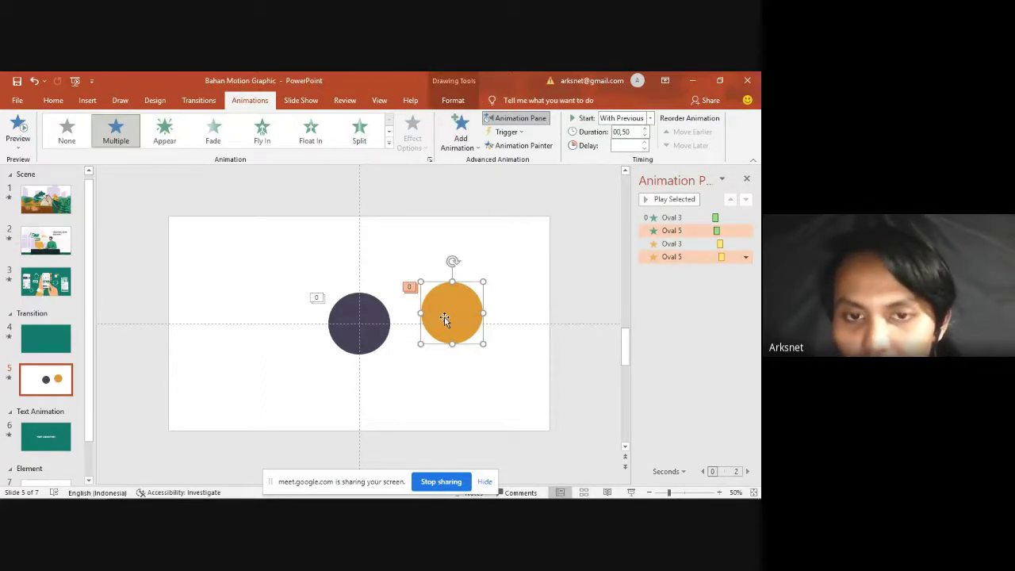
{"action": "key", "text": "ctrl+d"}
{"action": "left_click_drag", "start_coordinate": [464, 318], "coordinate": [415, 393]}
{"action": "left_click", "coordinate": [453, 100]}
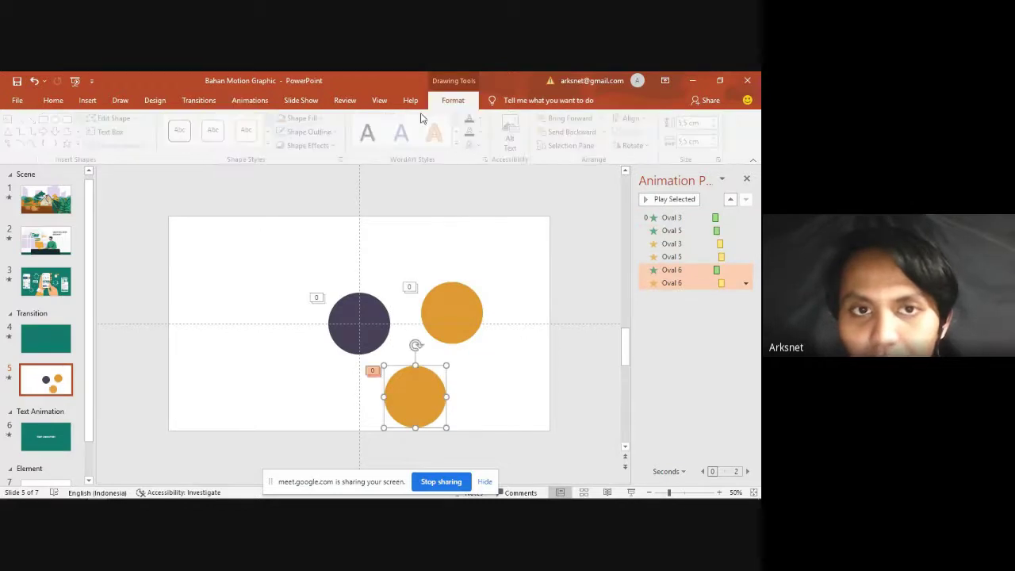
{"action": "left_click", "coordinate": [307, 119]}
{"action": "left_click", "coordinate": [302, 228]}
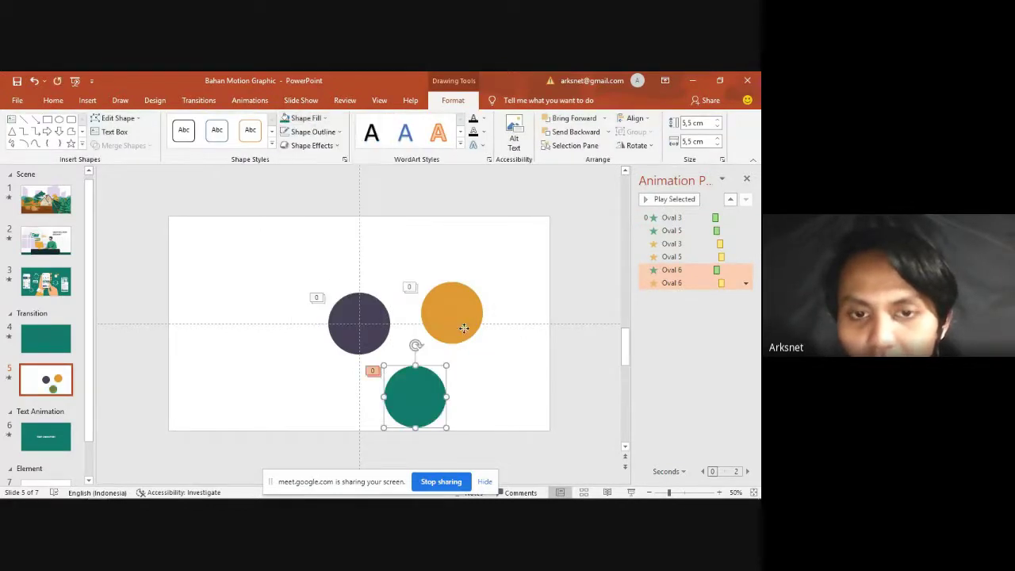
Step: Stack the orange and teal circles over the dark circle at the centre
{"action": "left_click_drag", "start_coordinate": [464, 327], "coordinate": [369, 322]}
{"action": "left_click_drag", "start_coordinate": [431, 398], "coordinate": [379, 328]}
{"action": "left_click", "coordinate": [679, 331]}
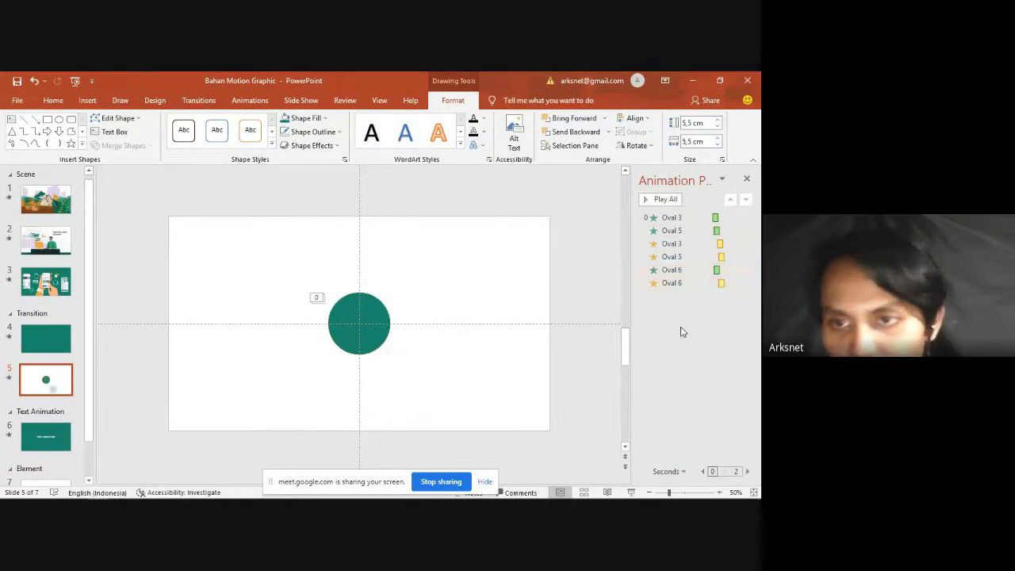
Step: Move Oval 6's Fly In below Oval 5's and give it a 00,2 s delay
{"action": "left_click", "coordinate": [682, 270]}
{"action": "left_click", "coordinate": [689, 270]}
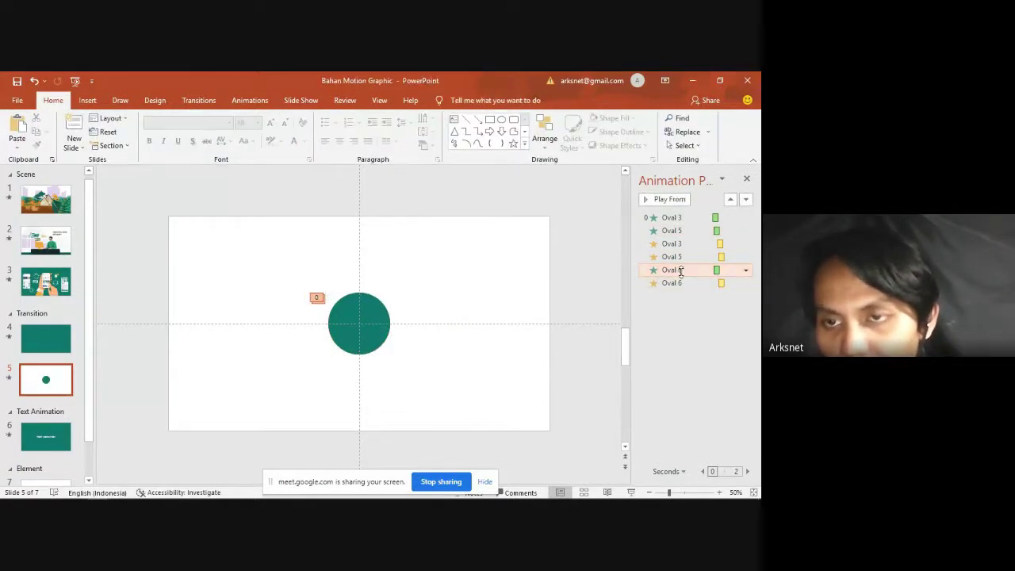
{"action": "left_click_drag", "start_coordinate": [680, 271], "coordinate": [689, 234]}
{"action": "left_click", "coordinate": [249, 100]}
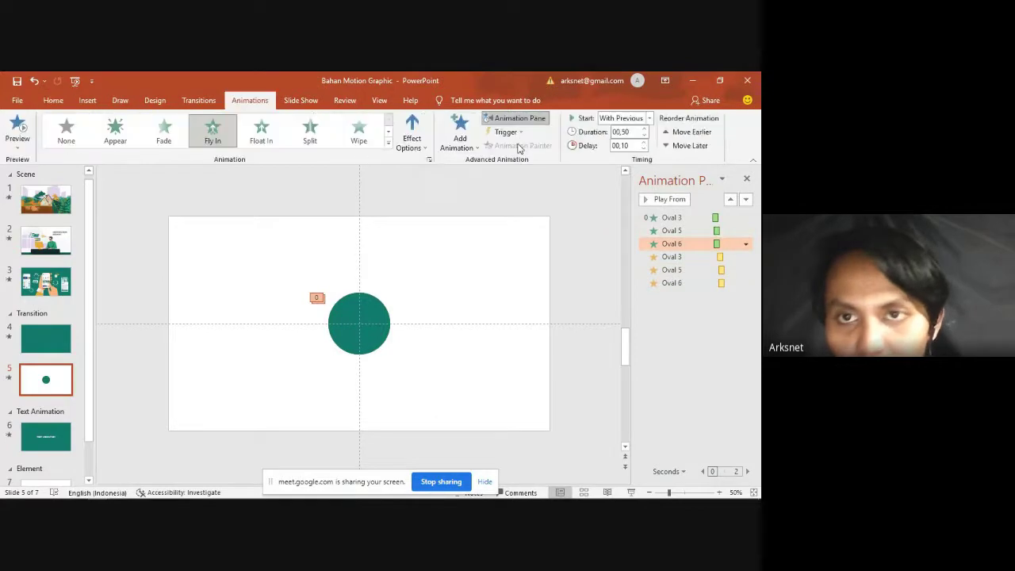
{"action": "type", "text": "00,2"}
{"action": "left_click", "coordinate": [603, 210]}
{"action": "left_click", "coordinate": [683, 282]}
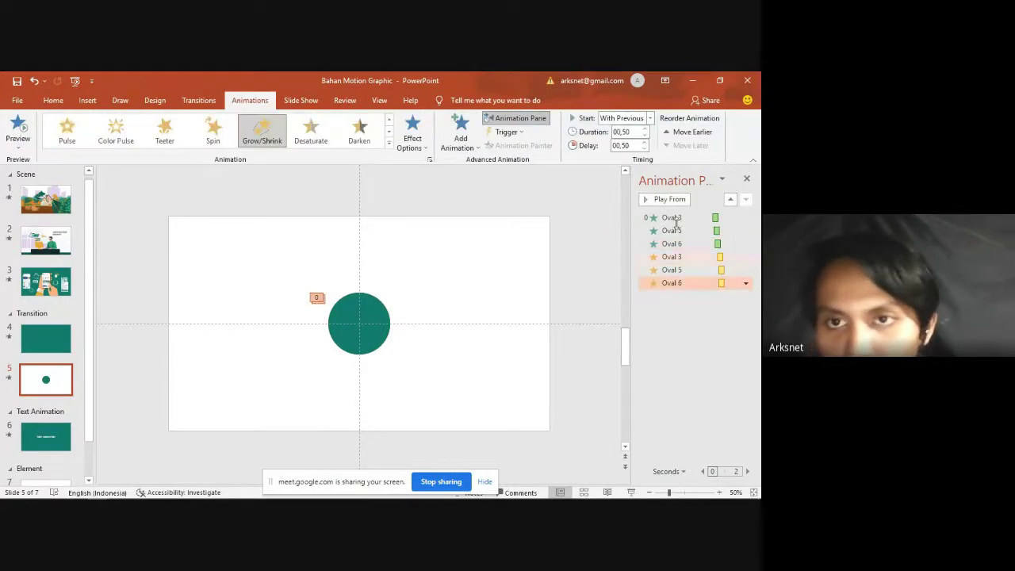
{"action": "left_click", "coordinate": [605, 210]}
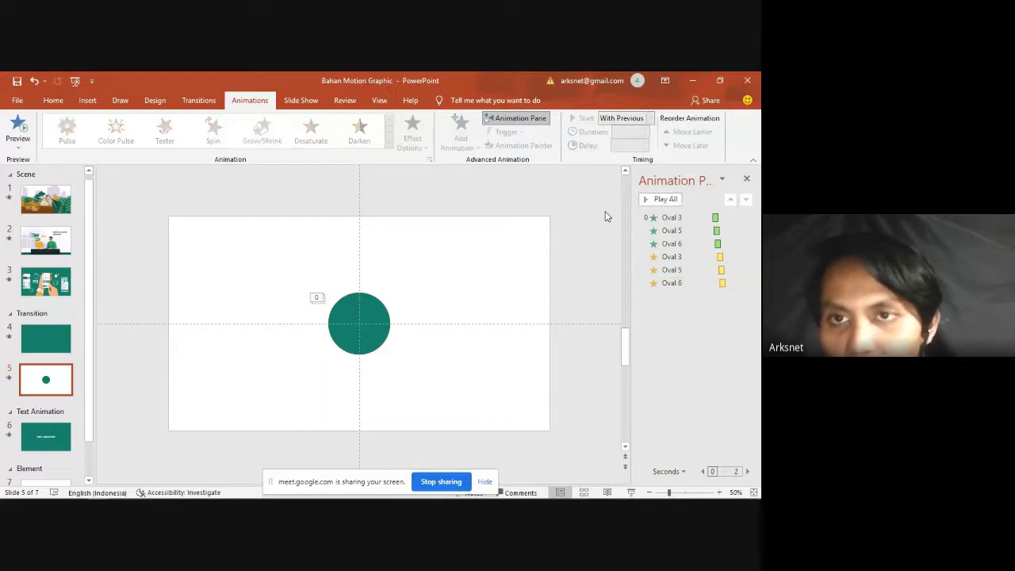
Step: Preview the slide's animation sequence several times to check the staggered rise
{"action": "left_click", "coordinate": [658, 199]}
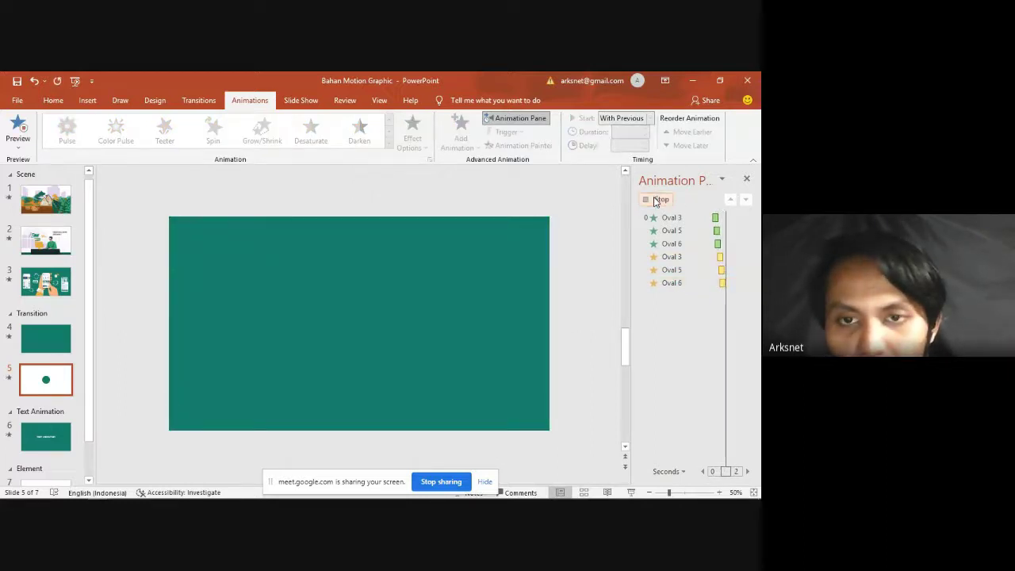
{"action": "left_click", "coordinate": [657, 199]}
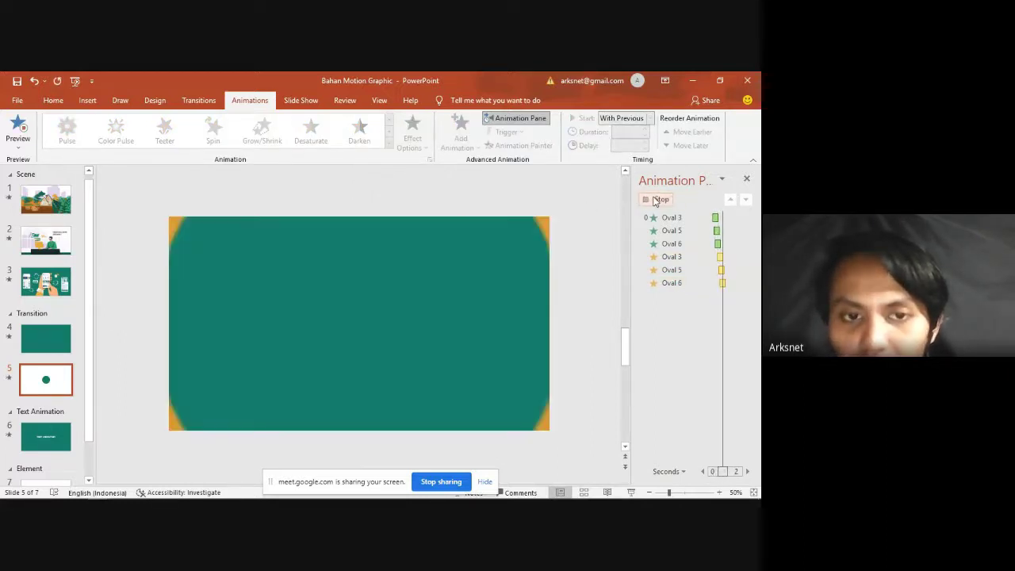
{"action": "left_click", "coordinate": [662, 199]}
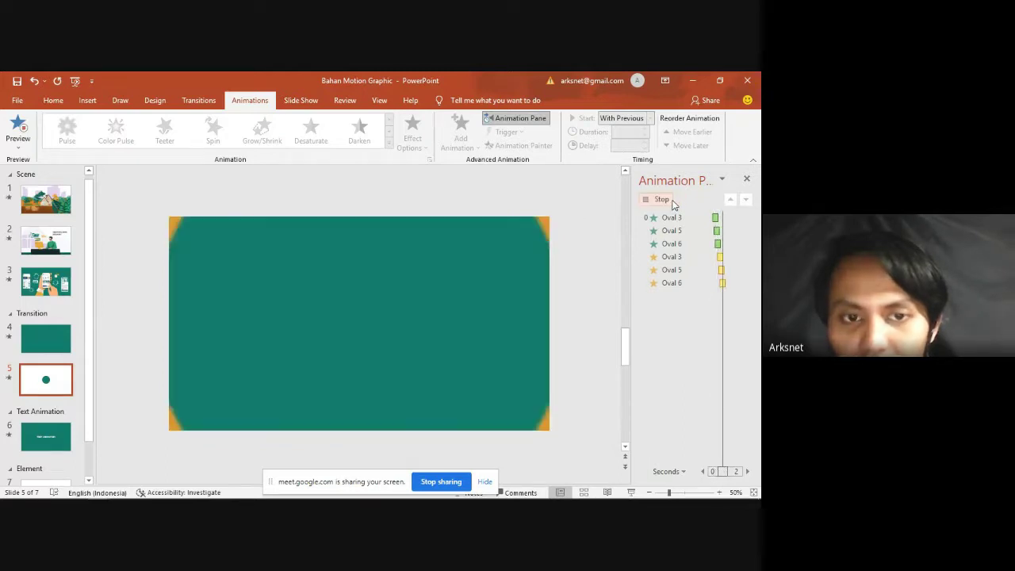
{"action": "left_click", "coordinate": [652, 199]}
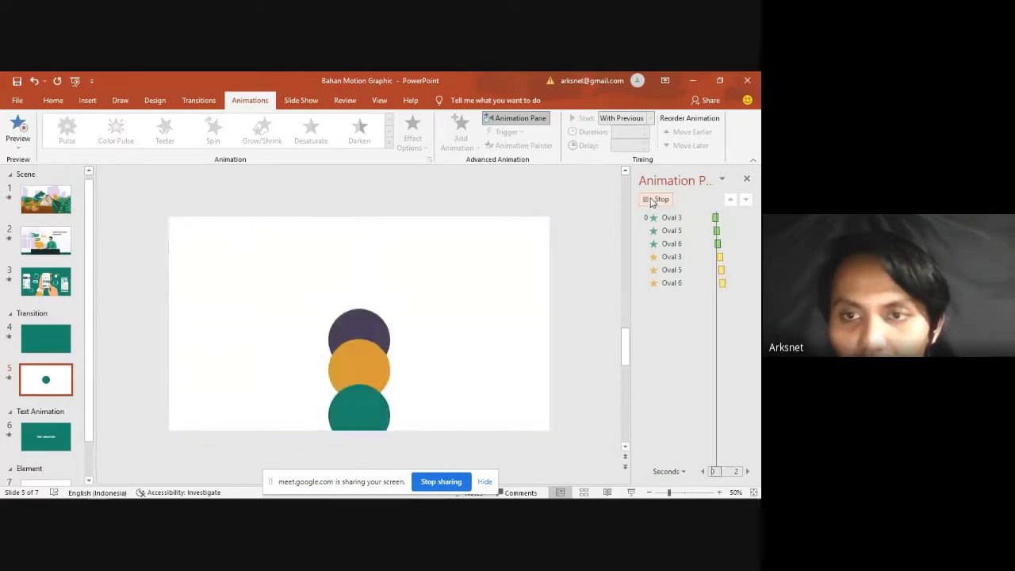
Step: Delete the phone illustration slide, slide 3
{"action": "left_click", "coordinate": [52, 349]}
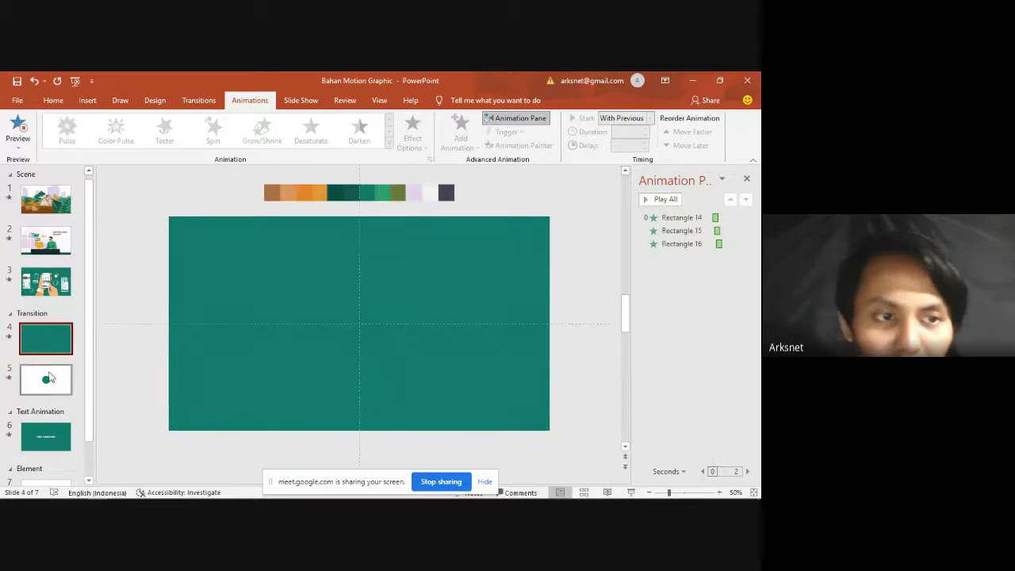
{"action": "left_click", "coordinate": [46, 281]}
{"action": "left_click", "coordinate": [45, 239]}
{"action": "left_click", "coordinate": [45, 199]}
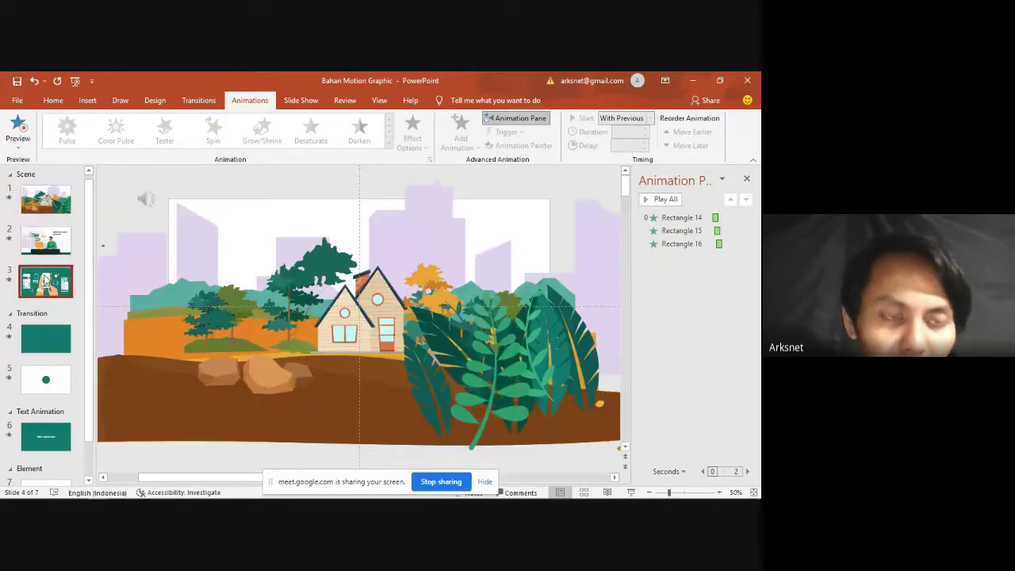
{"action": "left_click", "coordinate": [45, 281]}
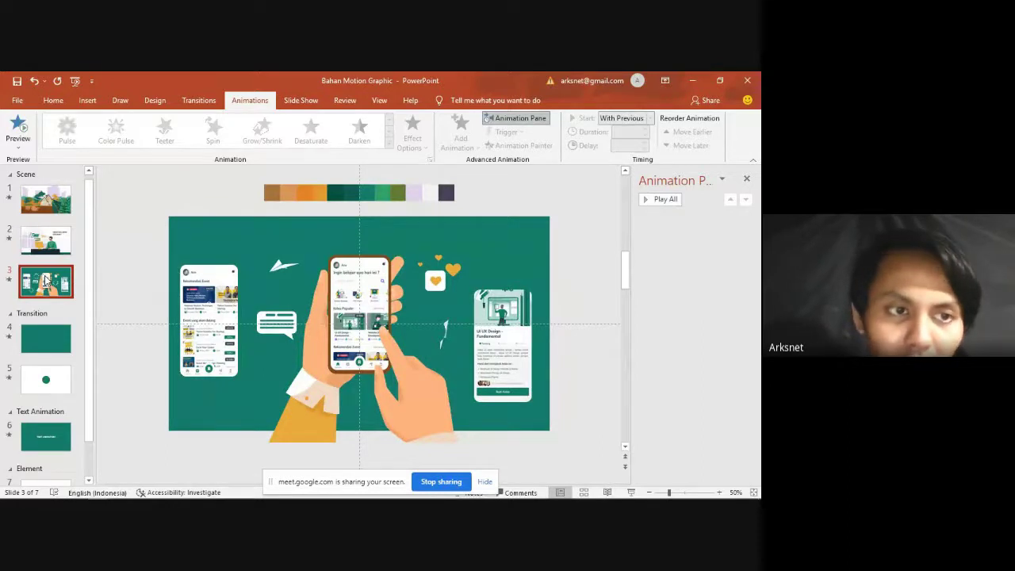
{"action": "key", "text": "Delete"}
Step: Move the Text Animation slide up to third place in the deck
{"action": "left_click", "coordinate": [46, 246]}
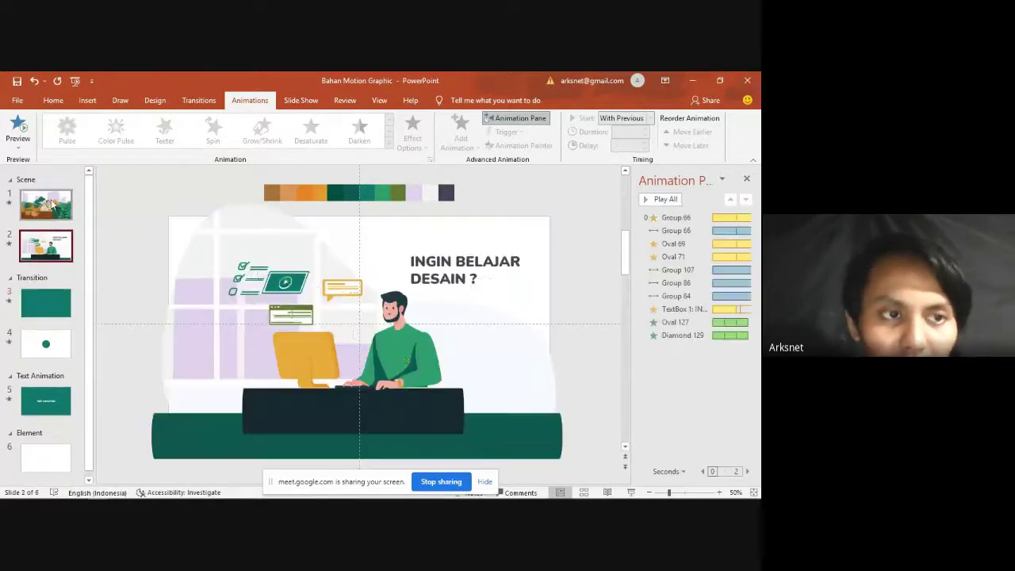
{"action": "left_click", "coordinate": [49, 208]}
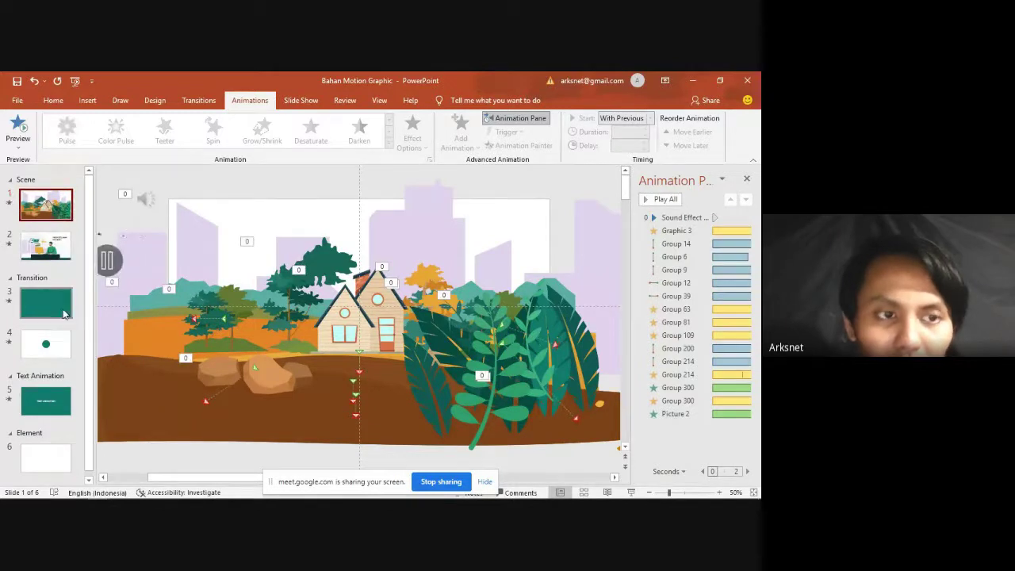
{"action": "left_click", "coordinate": [45, 400]}
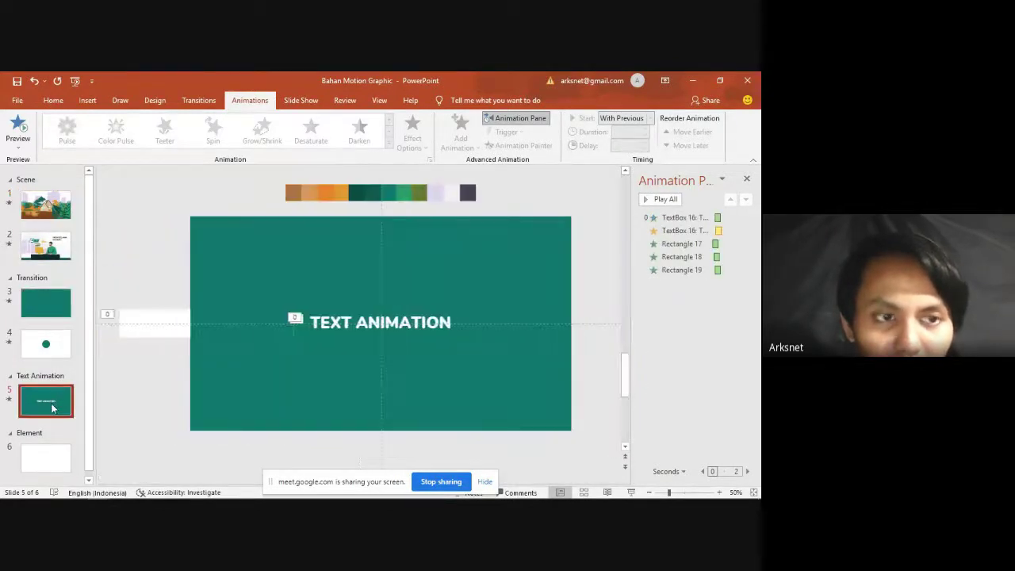
{"action": "left_click_drag", "start_coordinate": [45, 400], "coordinate": [54, 278]}
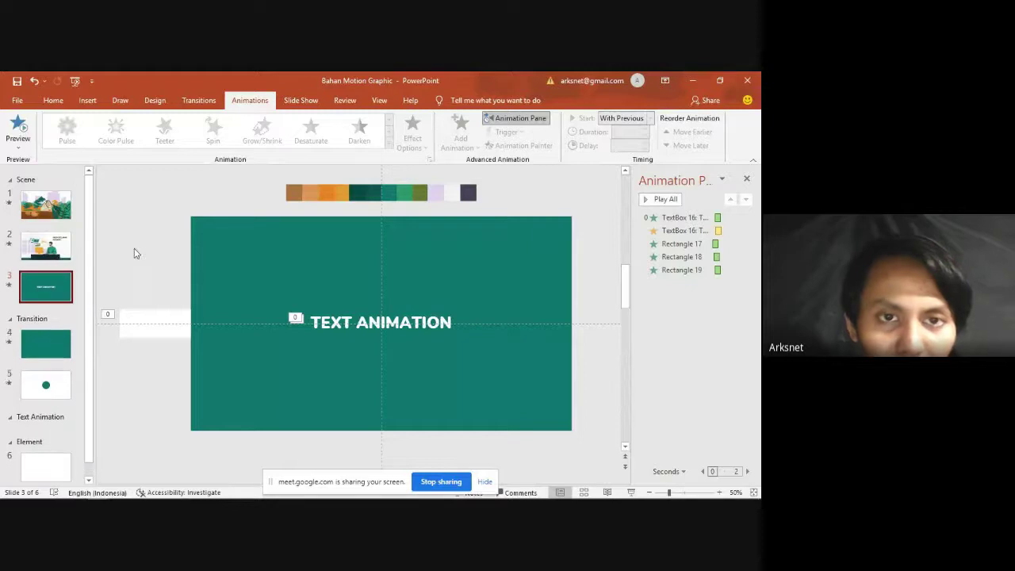
{"action": "left_click", "coordinate": [234, 242]}
Step: Return to the circles animation slide
{"action": "left_click", "coordinate": [38, 357]}
{"action": "left_click", "coordinate": [54, 252]}
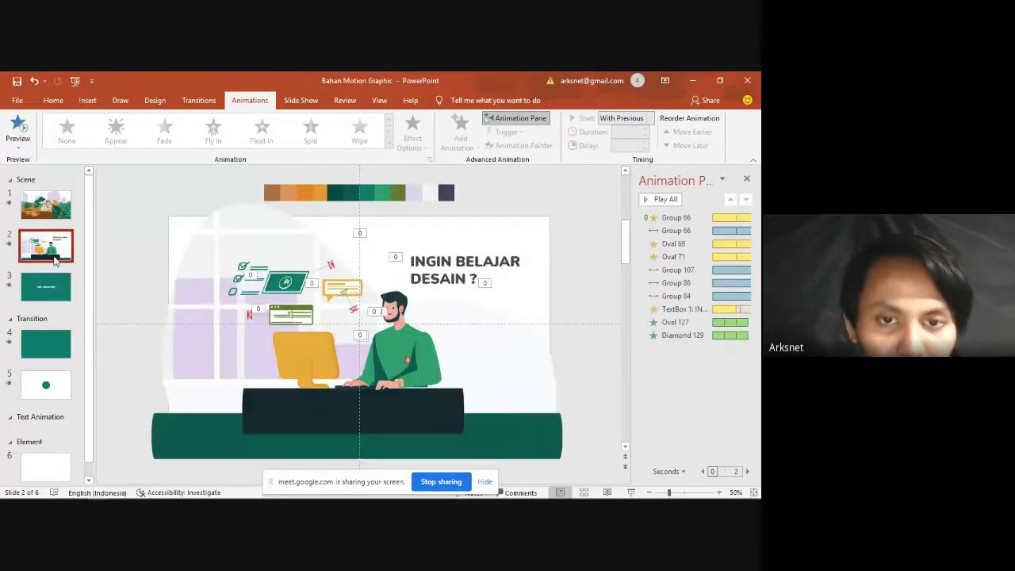
{"action": "left_click", "coordinate": [45, 384]}
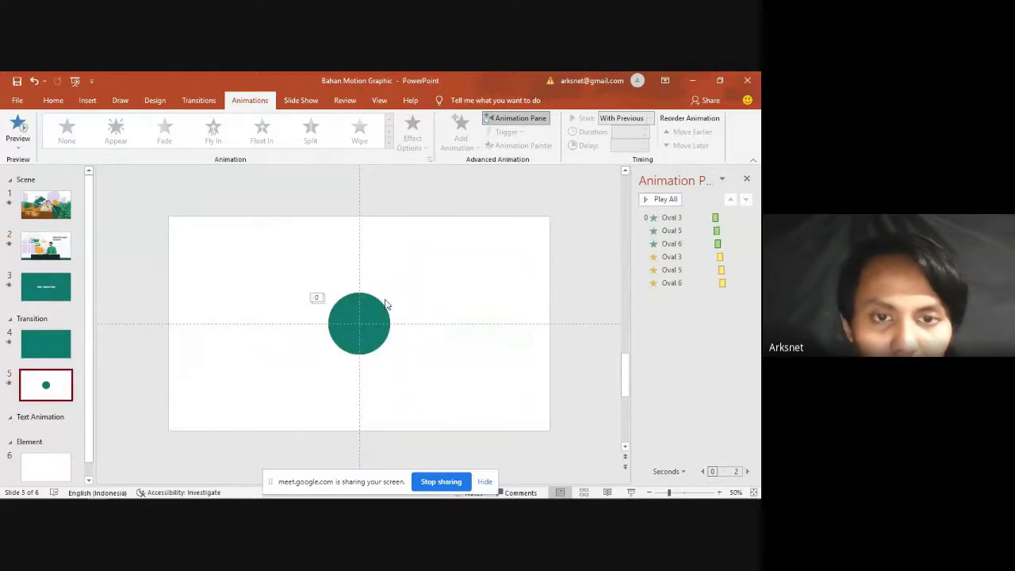